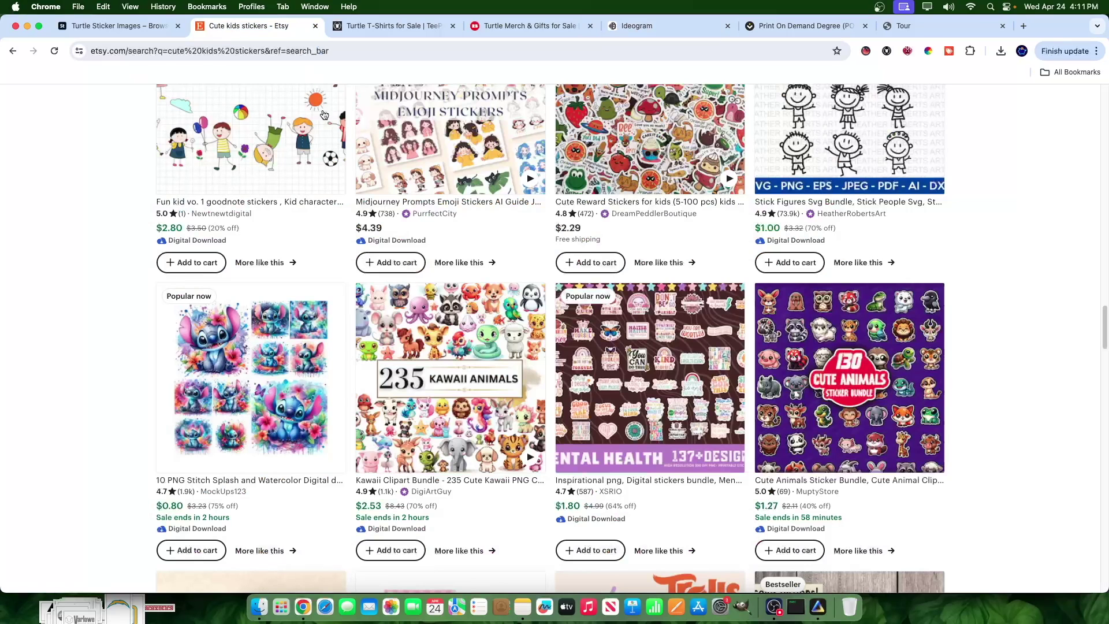
- Look over the Etsy listings for cute kids stickers, going back up to the start of the results
{"action": "scroll", "coordinate": [780, 402], "scroll_direction": "up", "scroll_amount": 1}
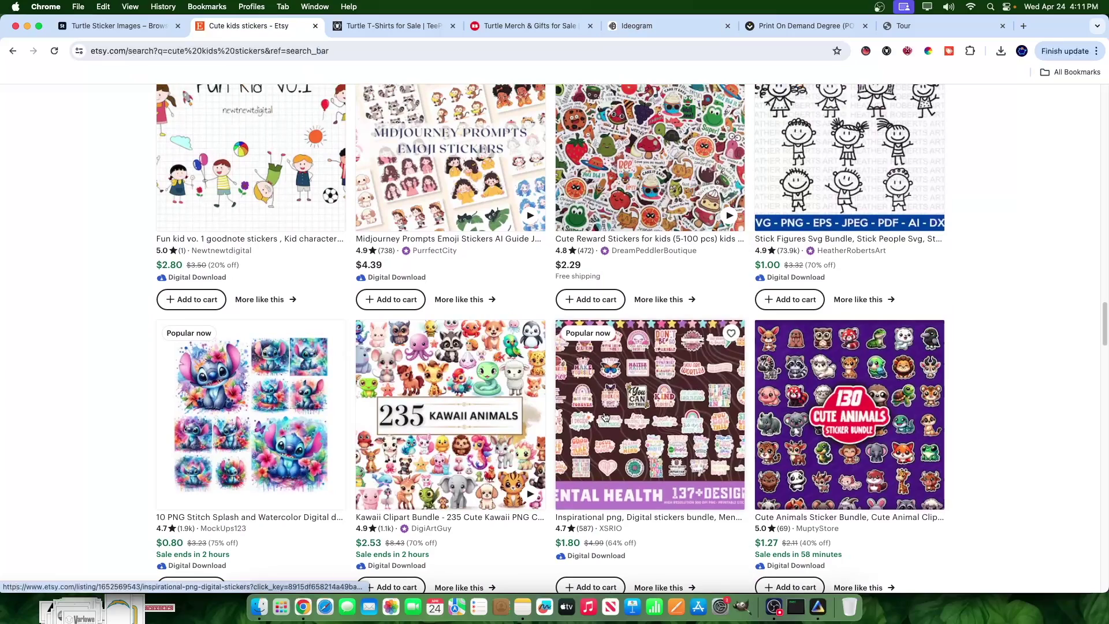
{"action": "mouse_move", "coordinate": [404, 436]}
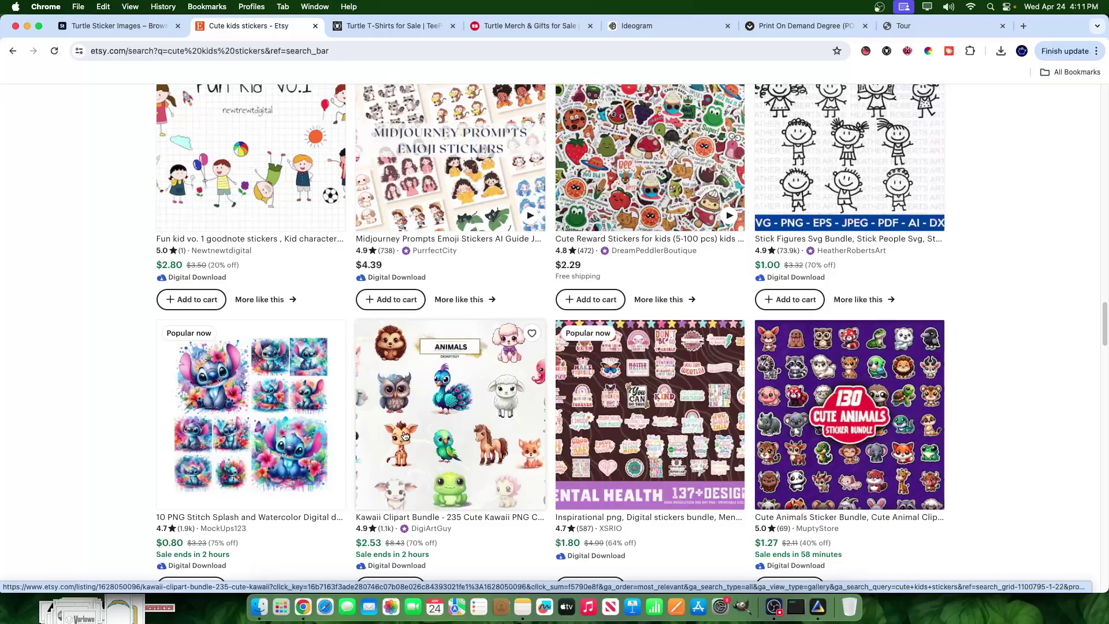
{"action": "scroll", "coordinate": [451, 439], "scroll_direction": "up", "scroll_amount": 7}
{"action": "scroll", "coordinate": [501, 443], "scroll_direction": "up", "scroll_amount": 8}
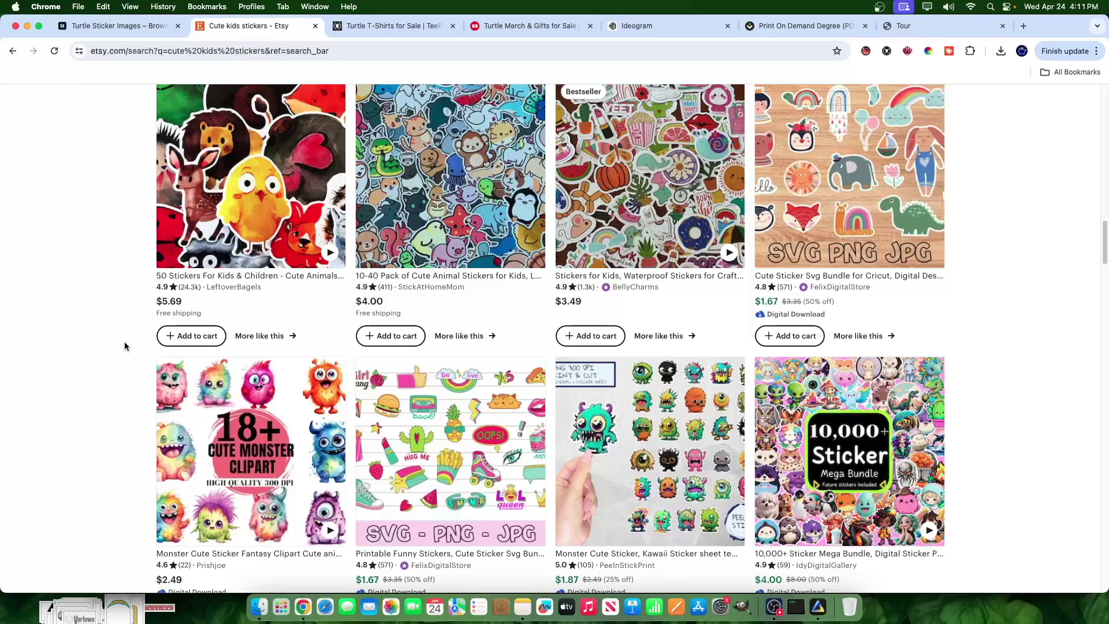
{"action": "scroll", "coordinate": [125, 346], "scroll_direction": "down", "scroll_amount": 10}
{"action": "scroll", "coordinate": [272, 372], "scroll_direction": "up", "scroll_amount": 5}
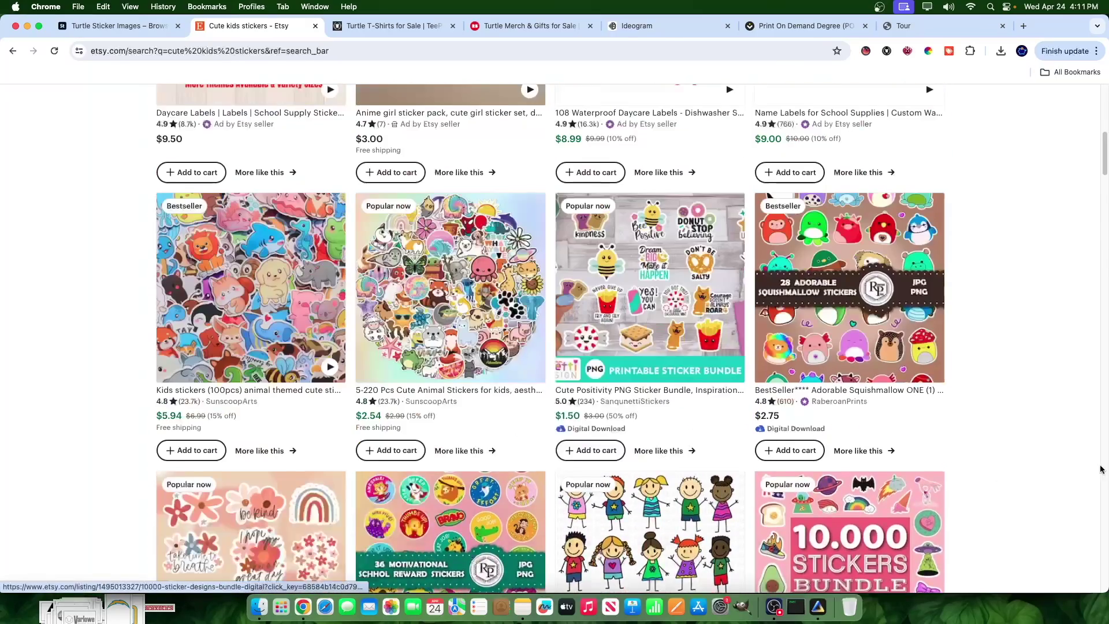
{"action": "scroll", "coordinate": [1003, 465], "scroll_direction": "up", "scroll_amount": 6}
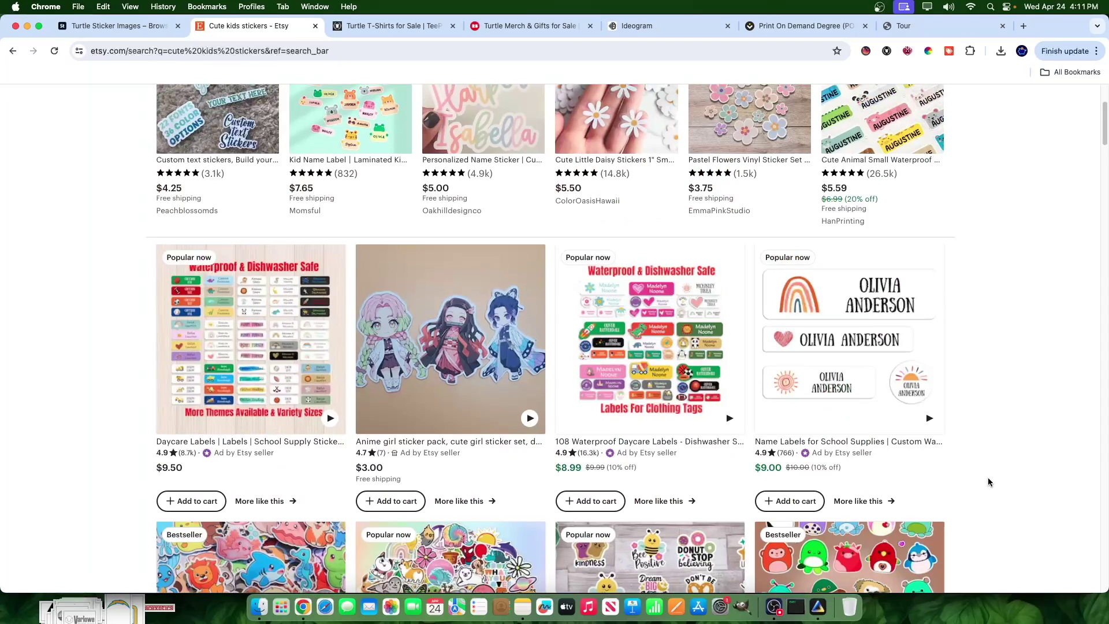
{"action": "scroll", "coordinate": [1006, 476], "scroll_direction": "up", "scroll_amount": 3}
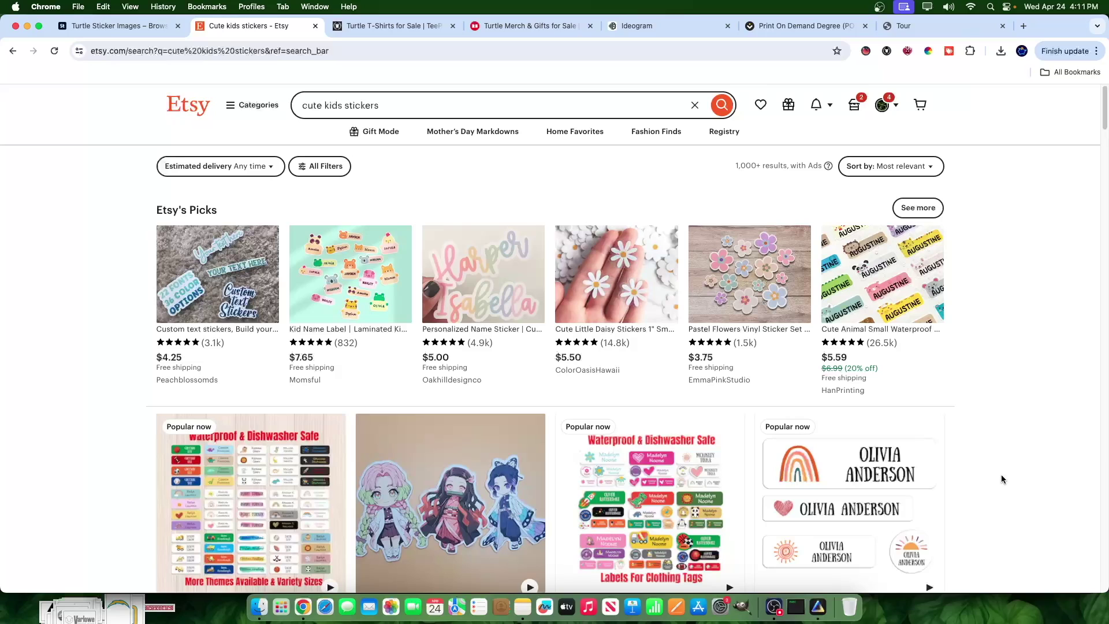
- Examine the kids sticker packs and digital download bundles in the Etsy results, comparing their styles, prices and review counts
{"action": "scroll", "coordinate": [1000, 473], "scroll_direction": "down", "scroll_amount": 10}
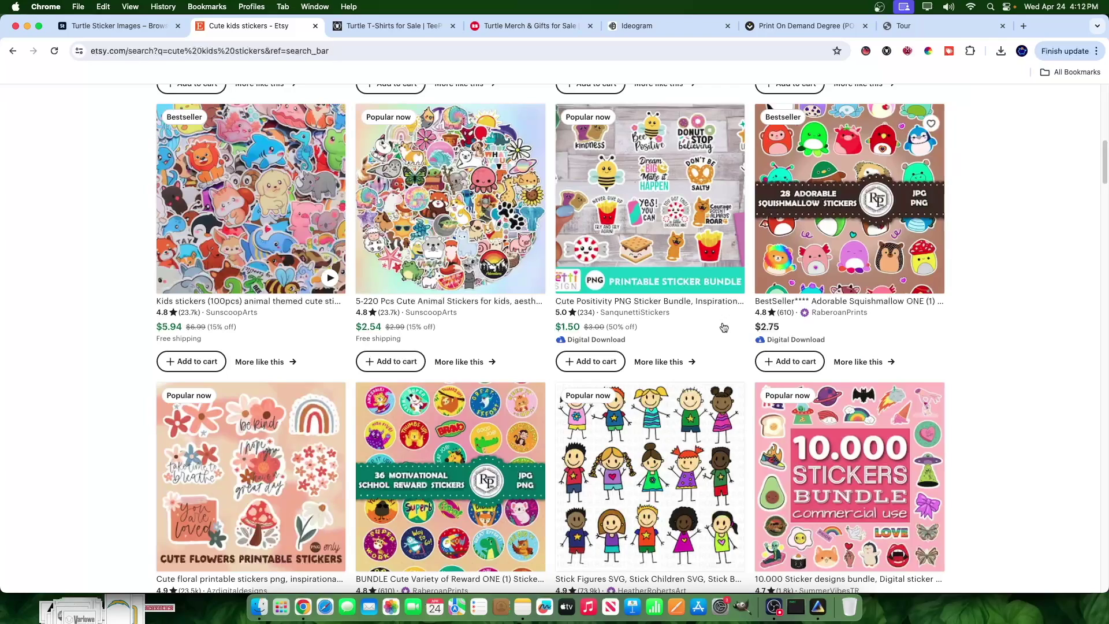
{"action": "mouse_move", "coordinate": [315, 292]}
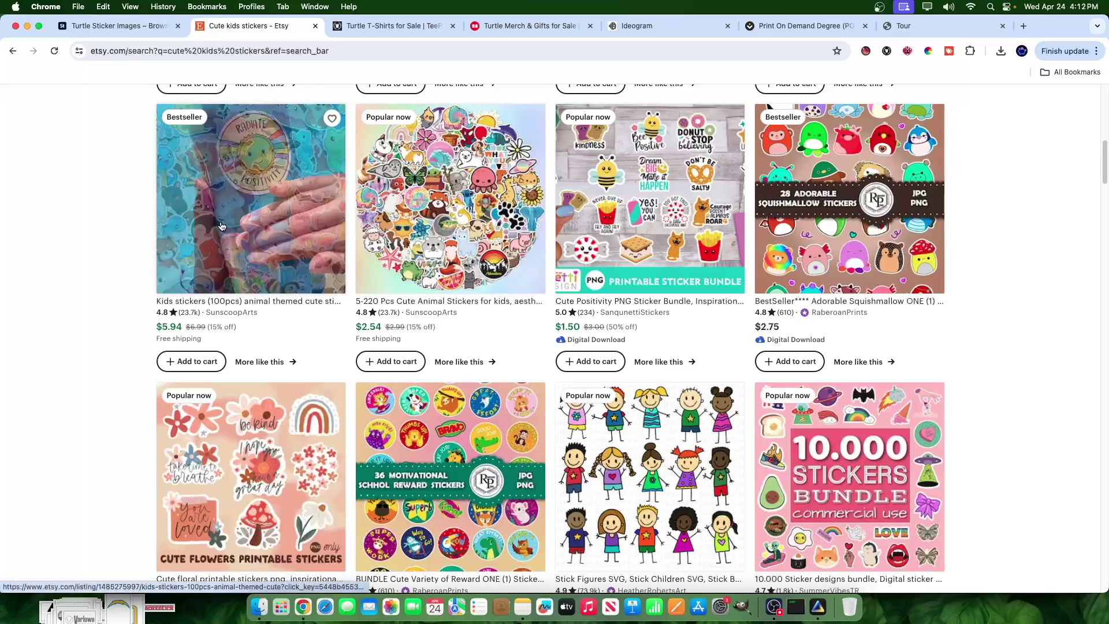
{"action": "mouse_move", "coordinate": [401, 232]}
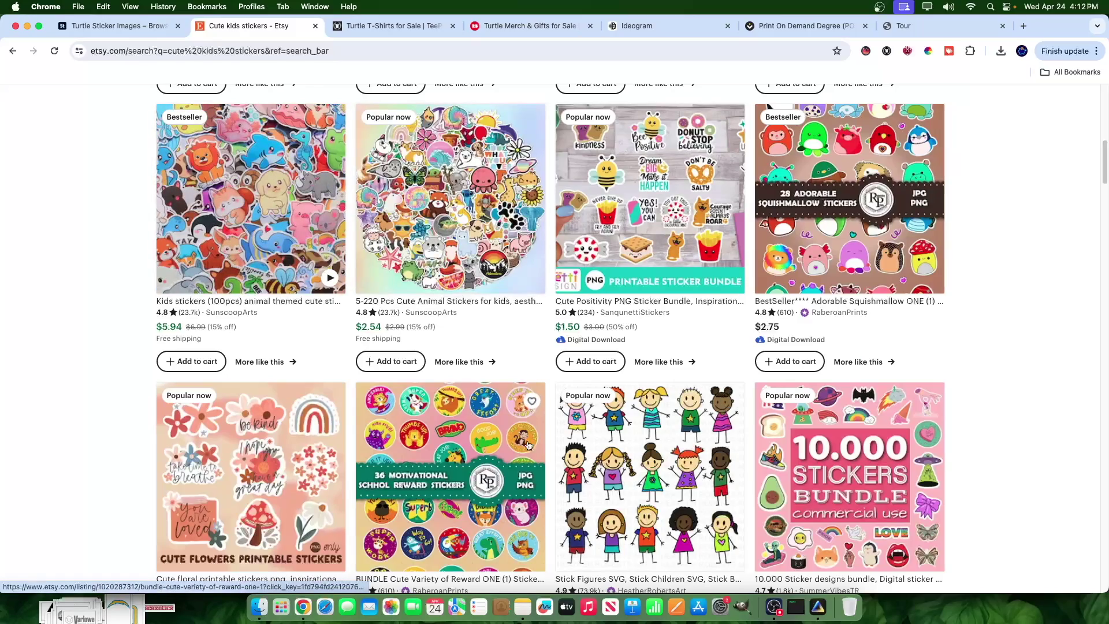
{"action": "scroll", "coordinate": [545, 421], "scroll_direction": "down", "scroll_amount": 15}
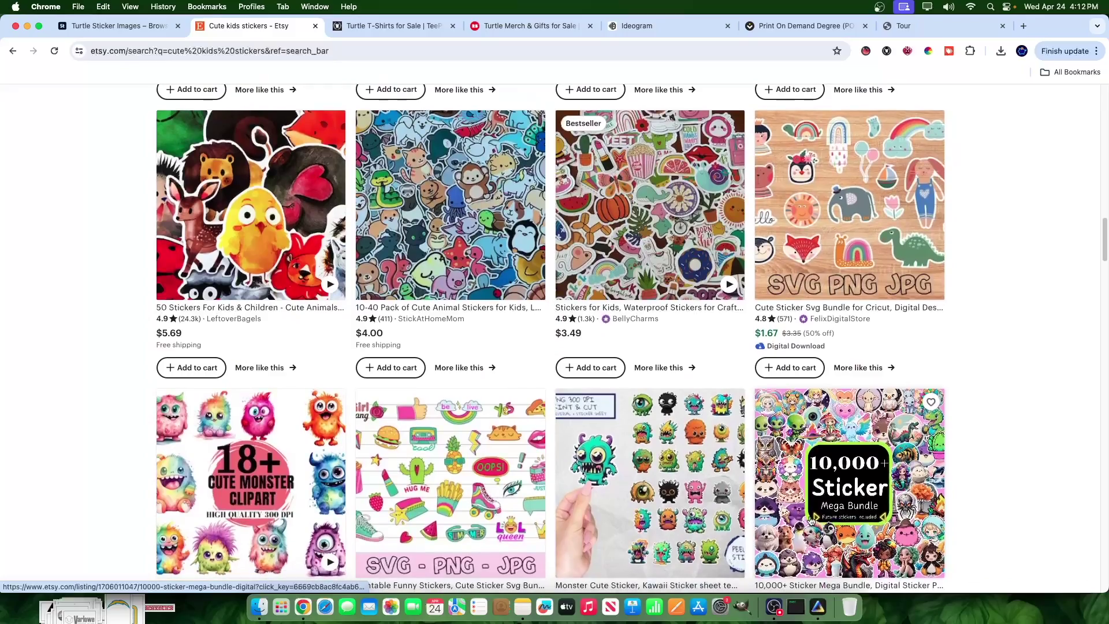
{"action": "scroll", "coordinate": [907, 334], "scroll_direction": "down", "scroll_amount": 5}
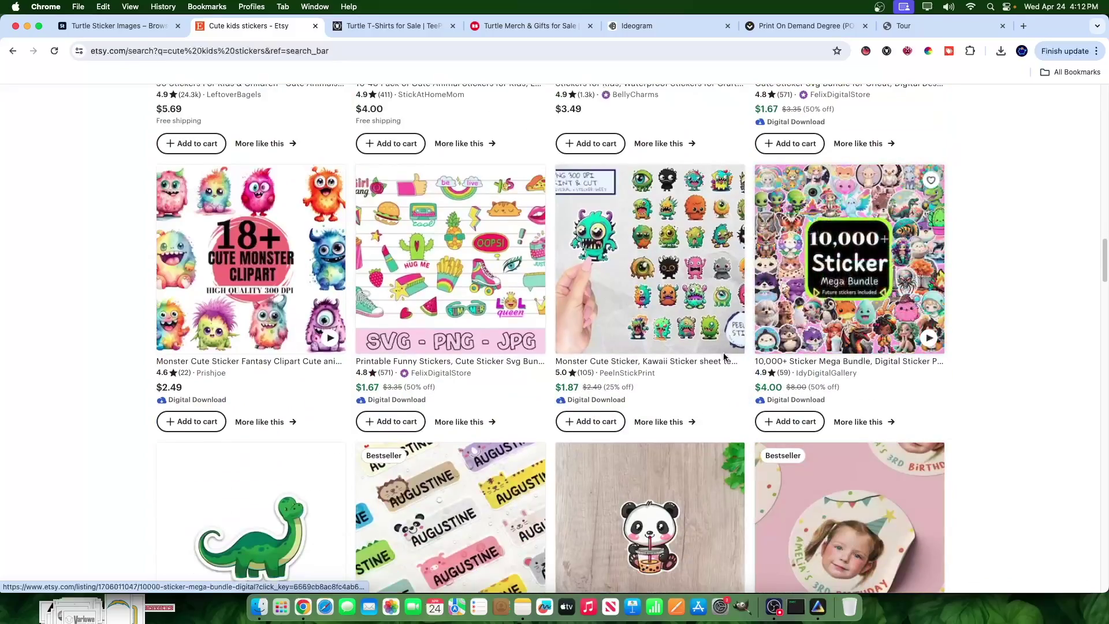
{"action": "scroll", "coordinate": [907, 334], "scroll_direction": "down", "scroll_amount": 14}
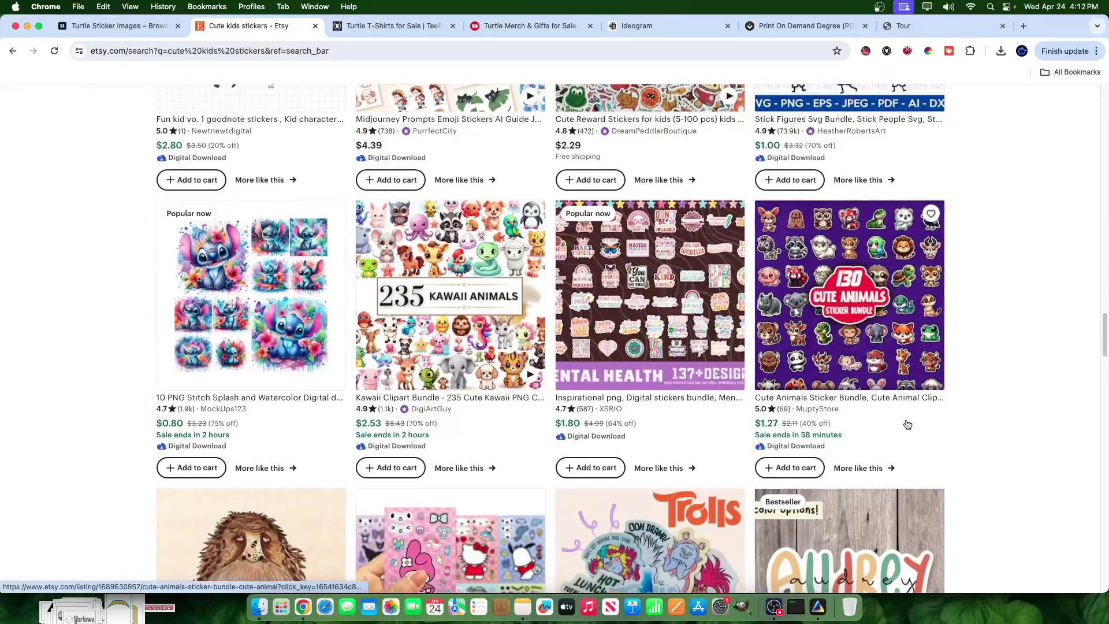
{"action": "scroll", "coordinate": [1002, 378], "scroll_direction": "up", "scroll_amount": 9}
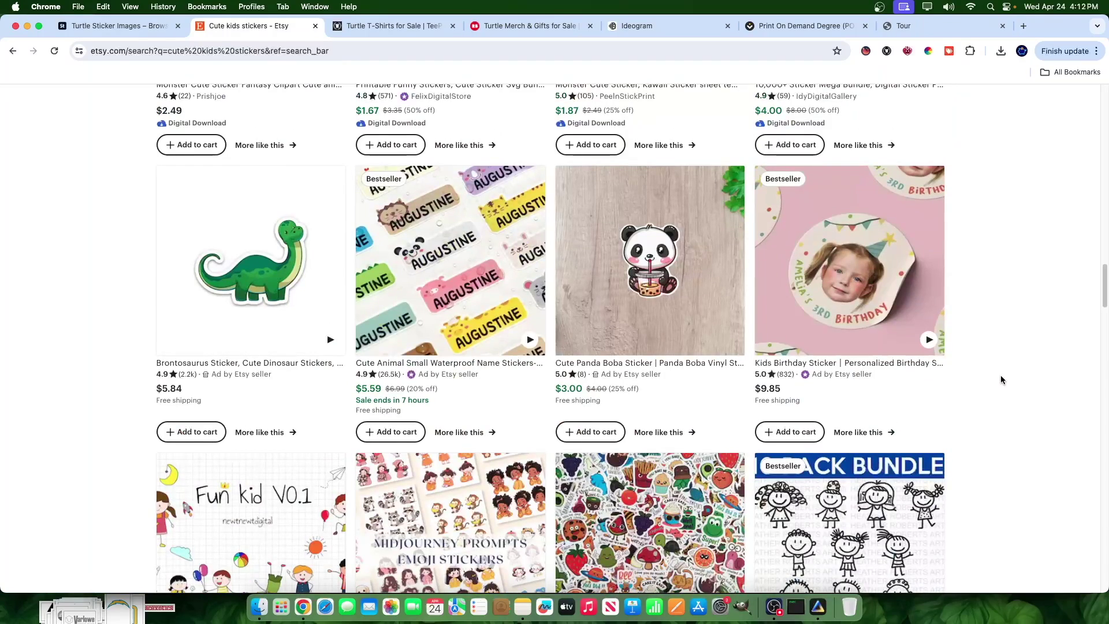
{"action": "scroll", "coordinate": [1001, 375], "scroll_direction": "up", "scroll_amount": 5}
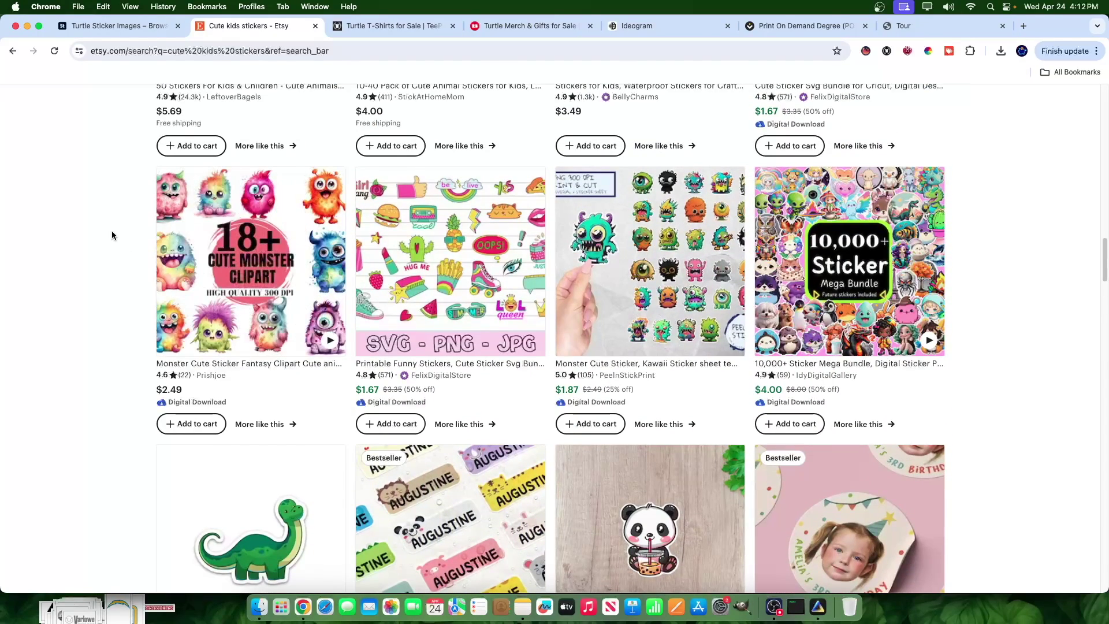
{"action": "scroll", "coordinate": [104, 230], "scroll_direction": "up", "scroll_amount": 3}
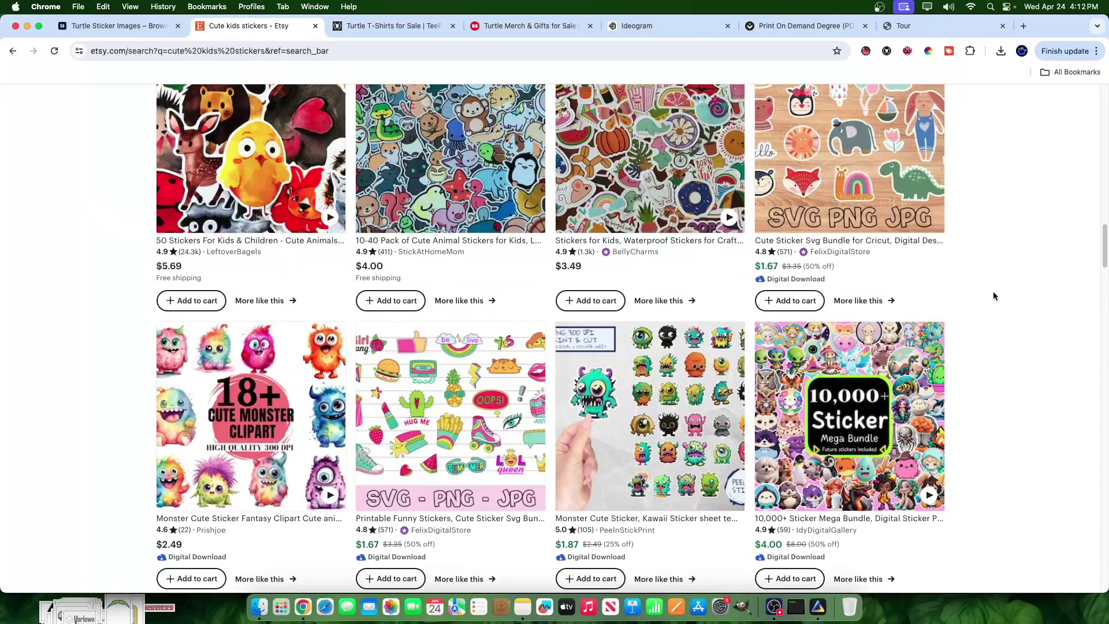
{"action": "scroll", "coordinate": [983, 327], "scroll_direction": "down", "scroll_amount": 8}
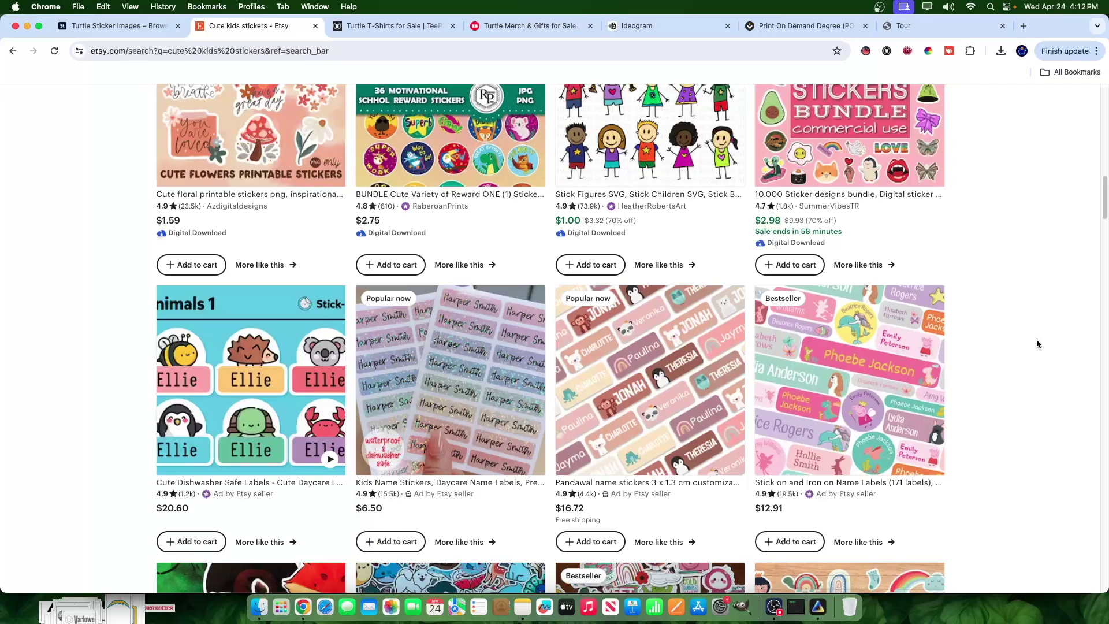
{"action": "scroll", "coordinate": [357, 381], "scroll_direction": "down", "scroll_amount": 5}
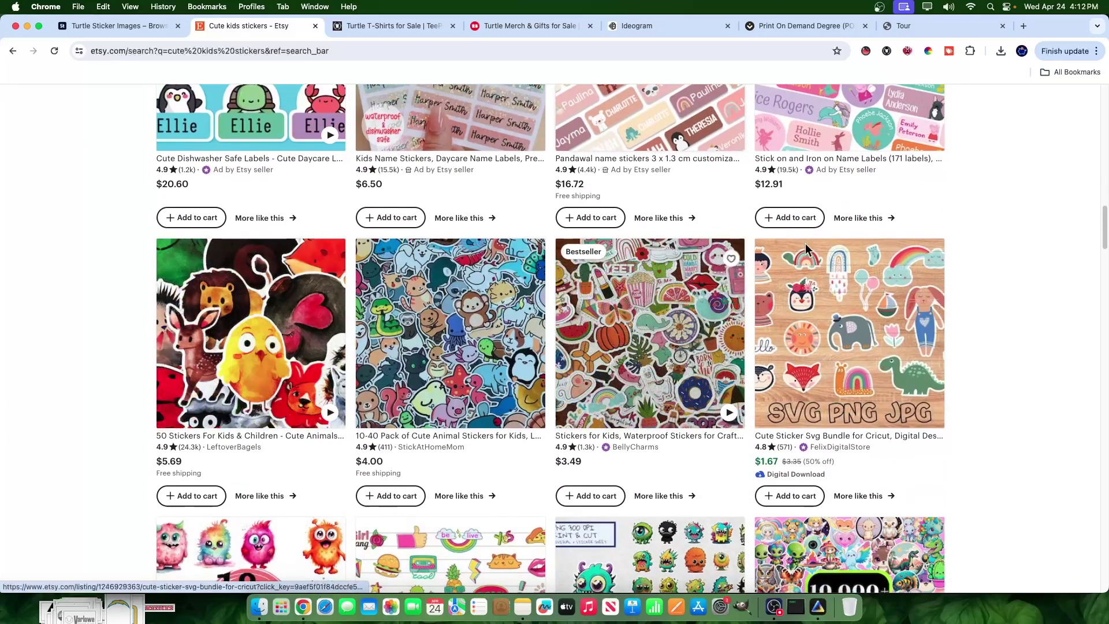
- Switch to the Adobe Stock search for turtle sticker and examine the sticker artwork styles in its results
{"action": "left_click", "coordinate": [126, 29]}
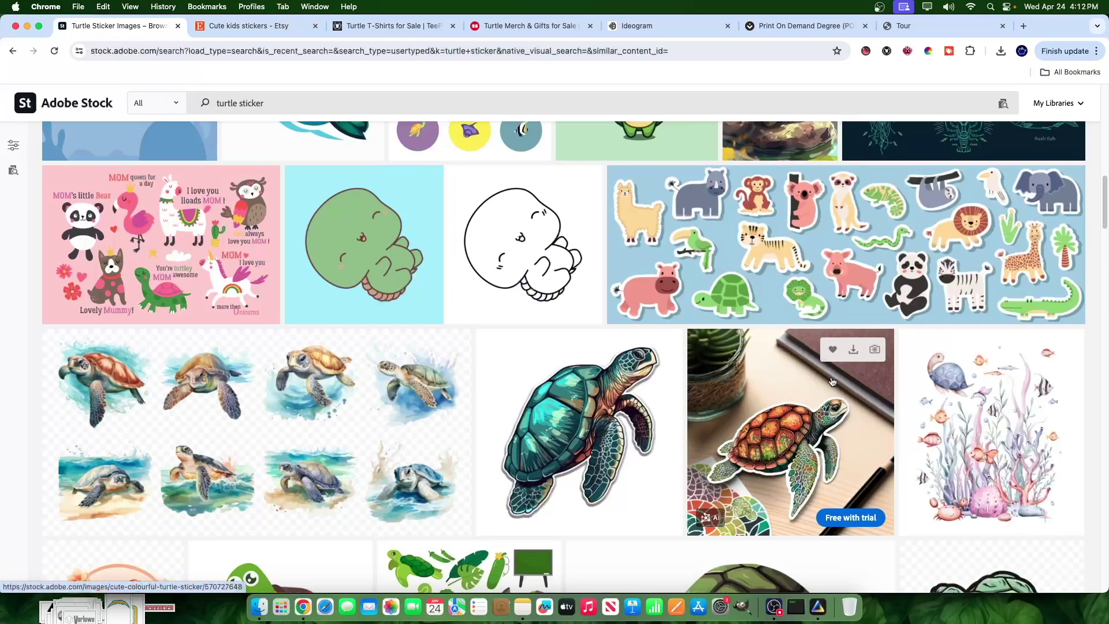
{"action": "scroll", "coordinate": [503, 308], "scroll_direction": "up", "scroll_amount": 6}
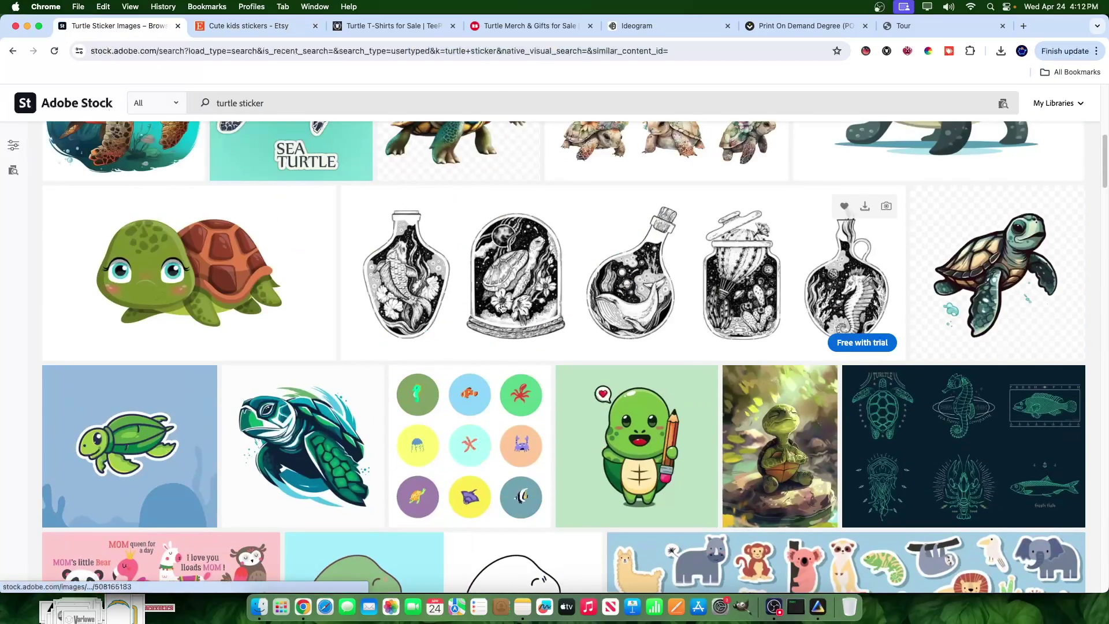
{"action": "scroll", "coordinate": [503, 308], "scroll_direction": "up", "scroll_amount": 4}
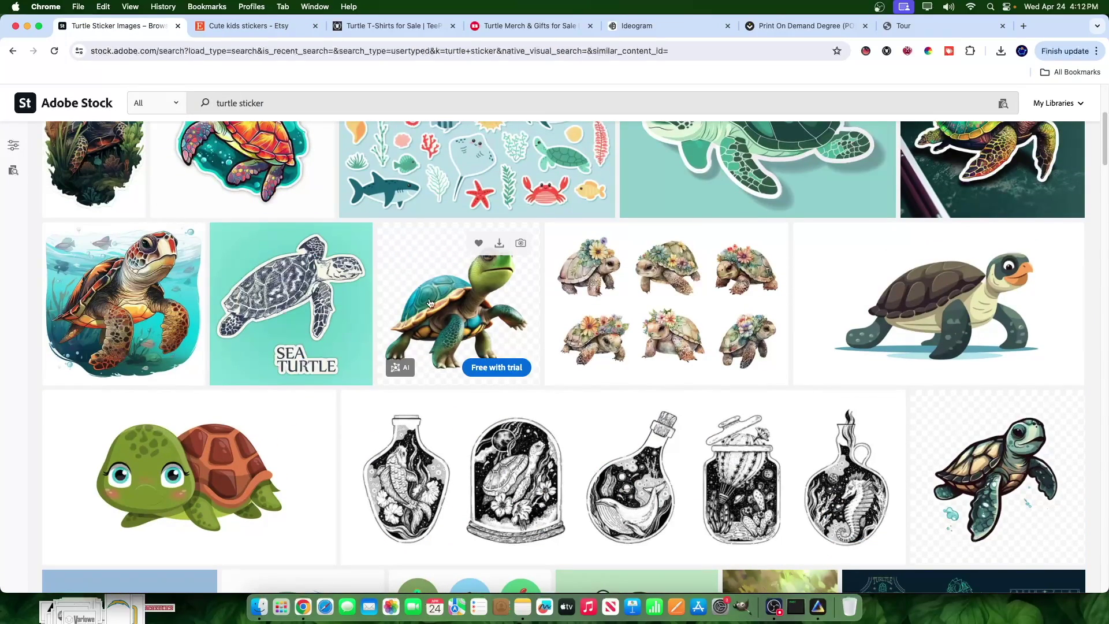
{"action": "scroll", "coordinate": [430, 303], "scroll_direction": "up", "scroll_amount": 3}
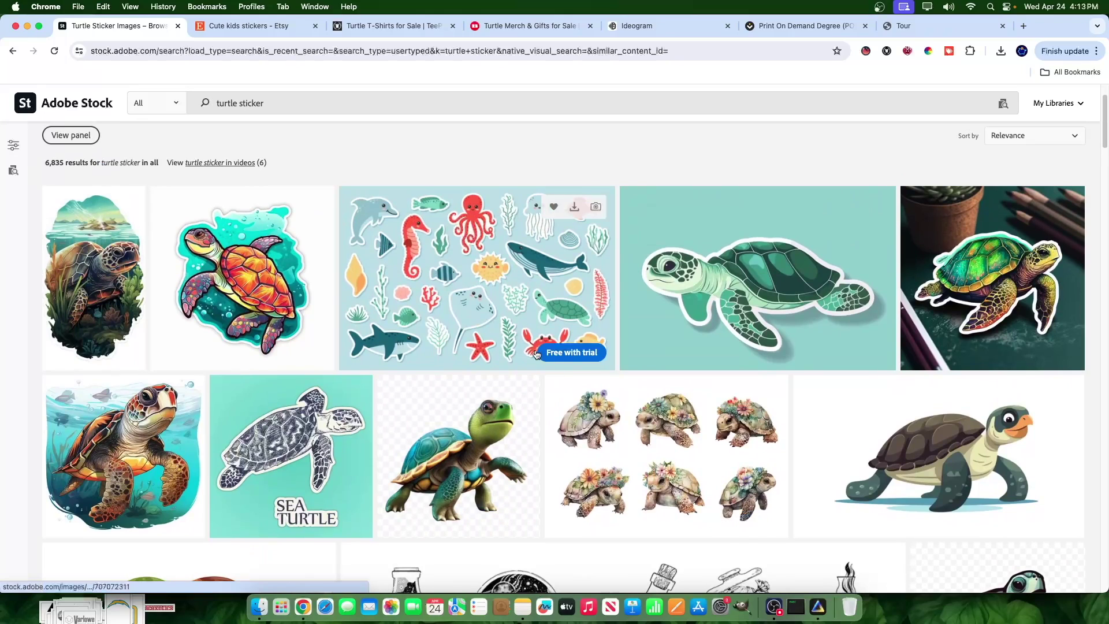
{"action": "scroll", "coordinate": [237, 415], "scroll_direction": "down", "scroll_amount": 4}
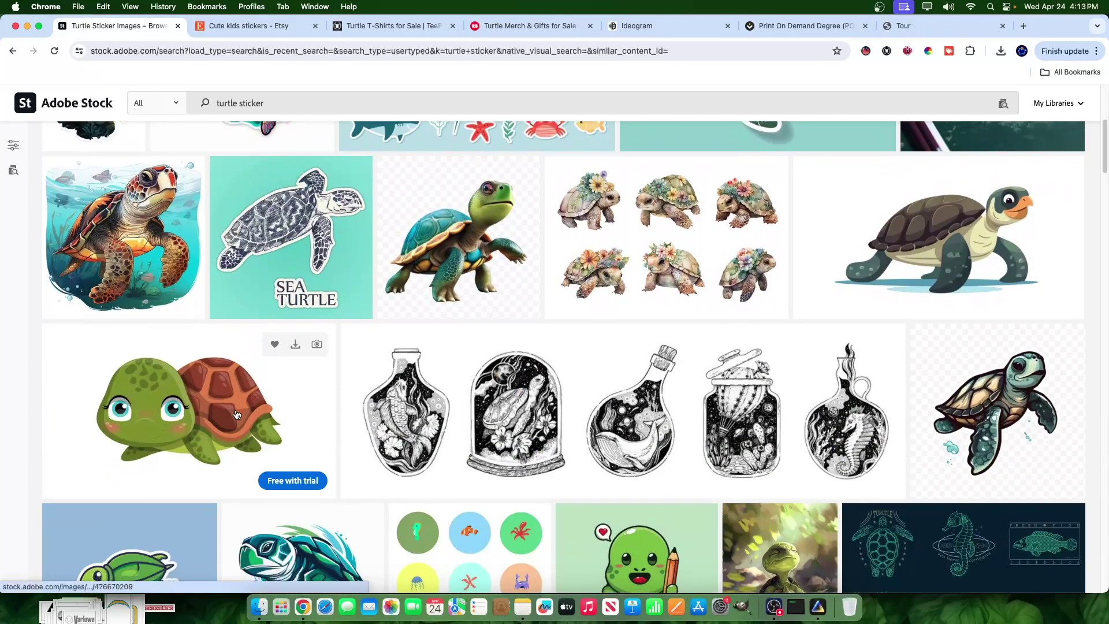
{"action": "scroll", "coordinate": [237, 415], "scroll_direction": "down", "scroll_amount": 9}
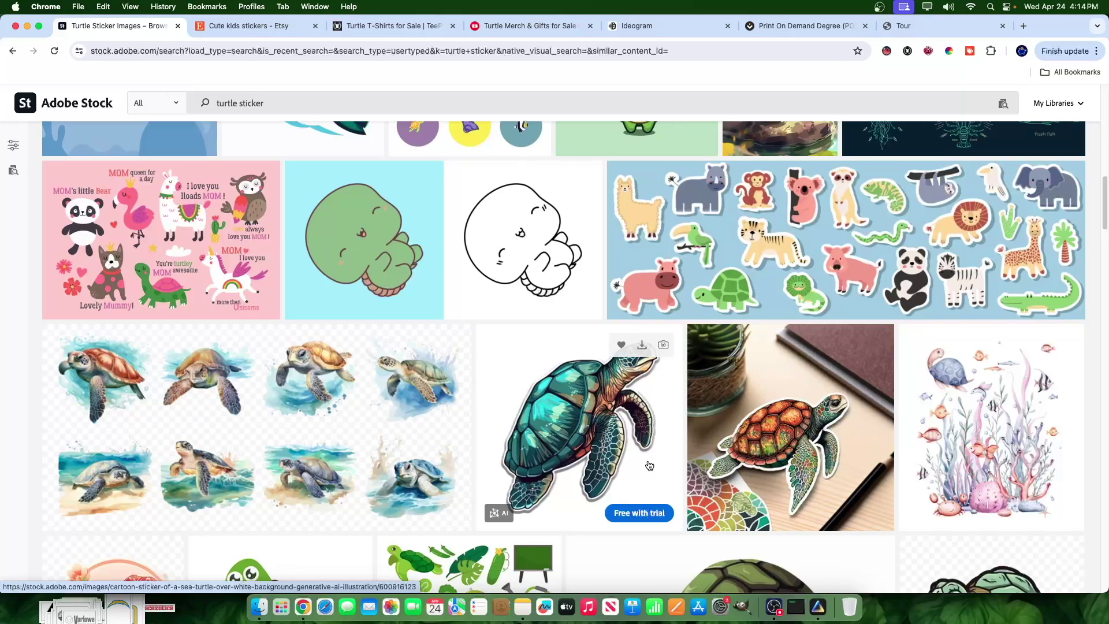
- Switch to the Print On Demand Degree page and review its AI stock photography courses
{"action": "left_click", "coordinate": [808, 25]}
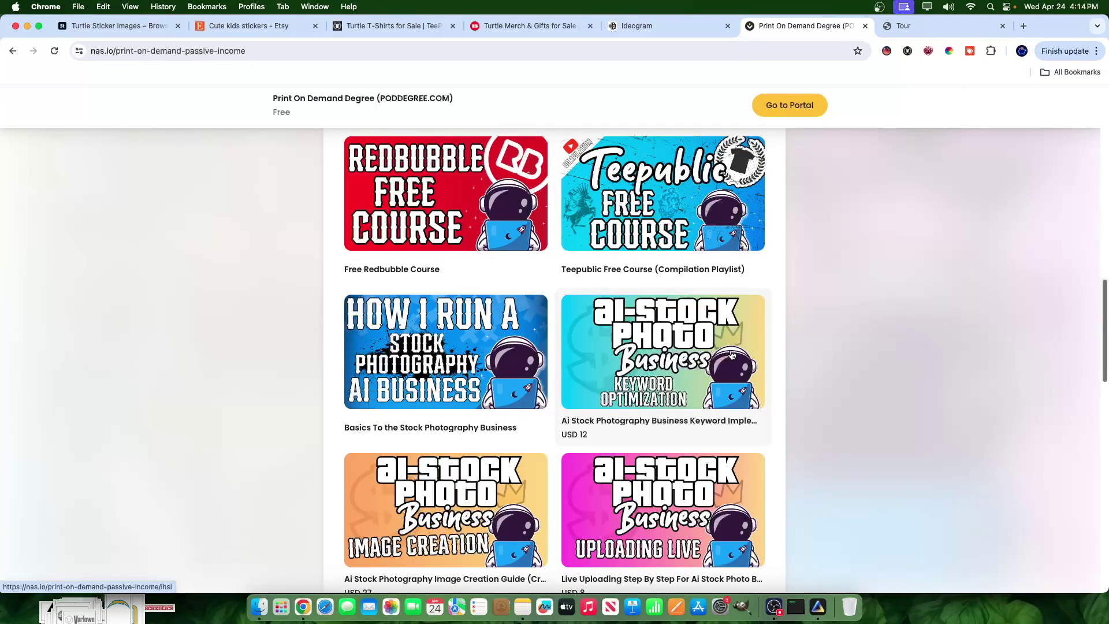
{"action": "scroll", "coordinate": [732, 354], "scroll_direction": "down", "scroll_amount": 3}
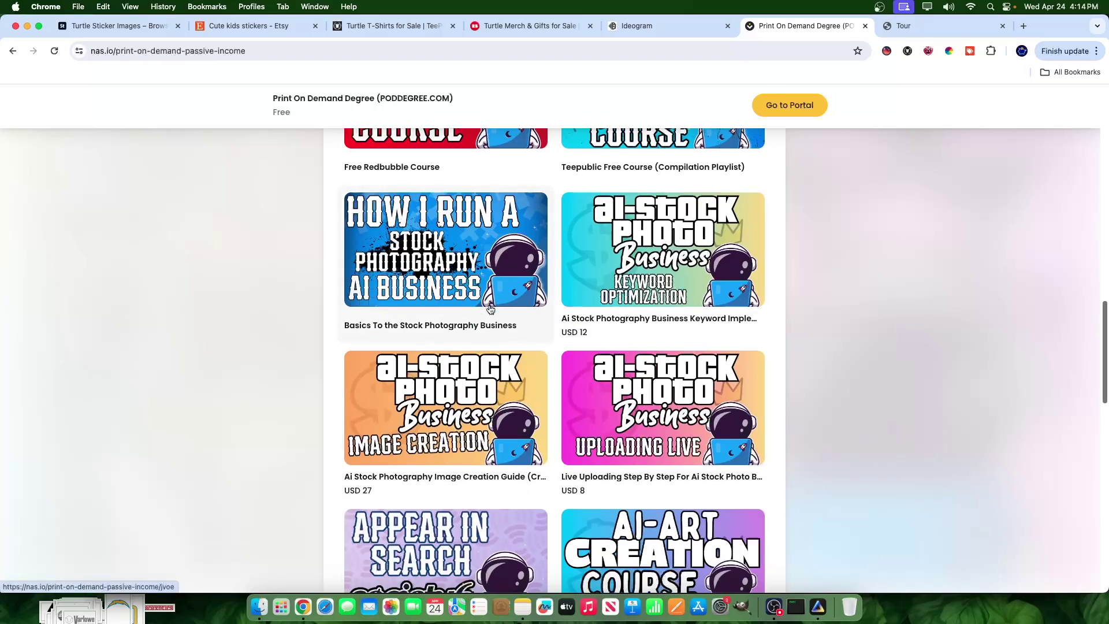
- Return to the Adobe Stock turtle sticker results, open the tropical jungle animal pattern's details, and browse the images further down
{"action": "left_click", "coordinate": [133, 26]}
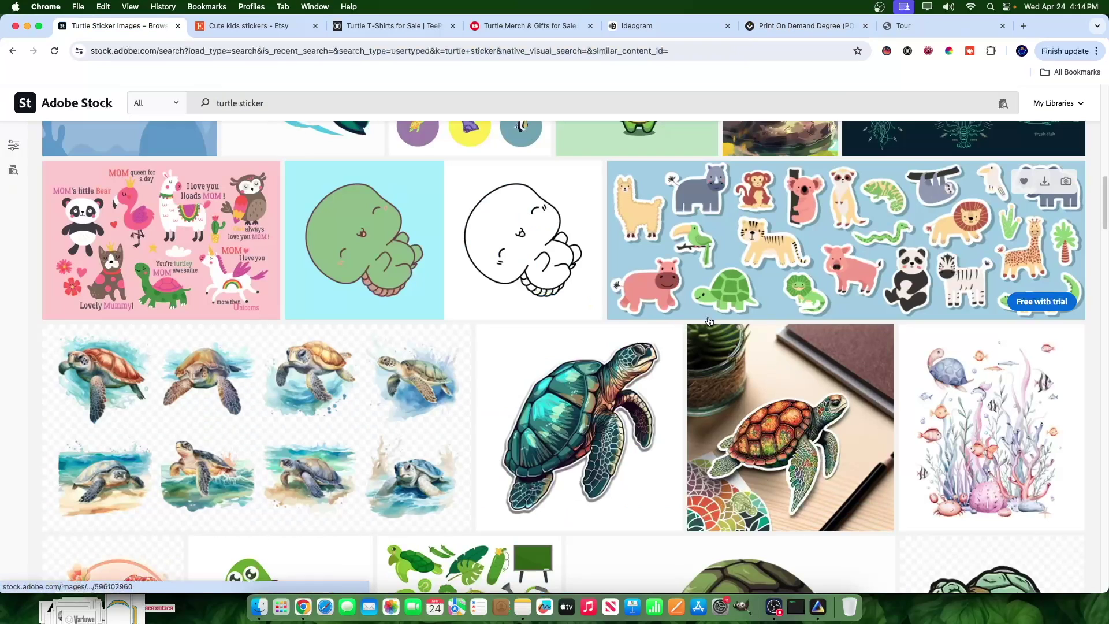
{"action": "scroll", "coordinate": [770, 377], "scroll_direction": "down", "scroll_amount": 3}
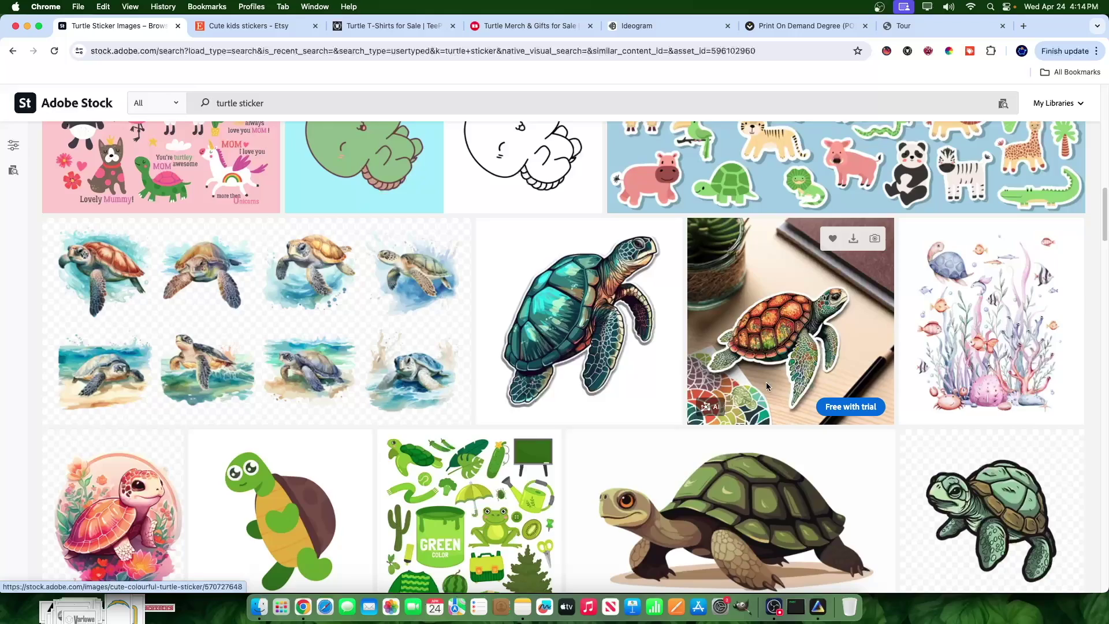
{"action": "left_click", "coordinate": [745, 205]}
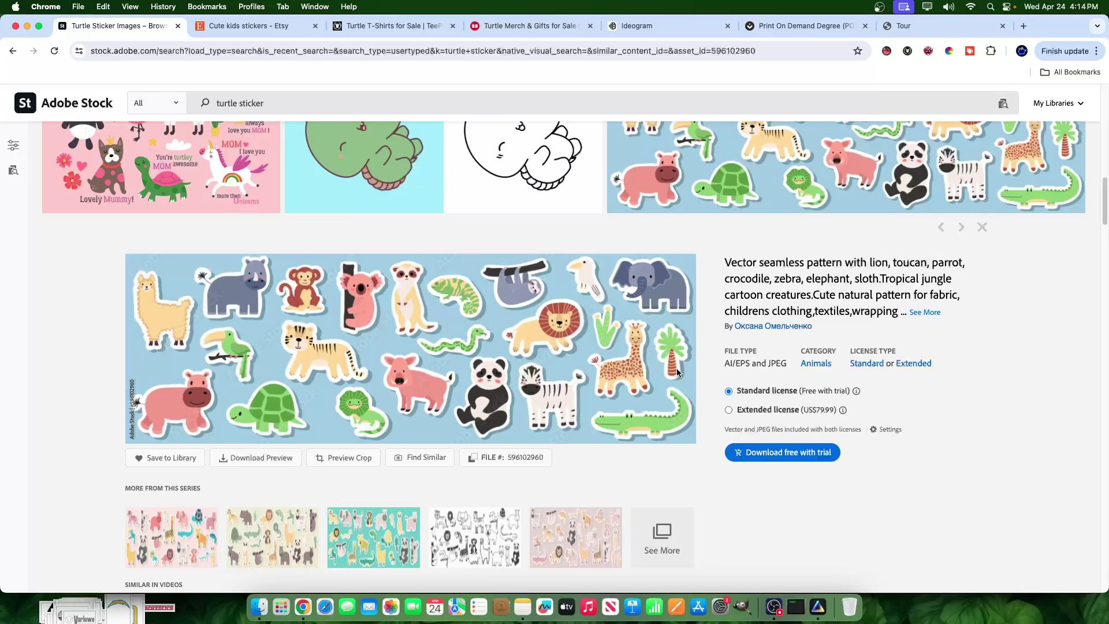
{"action": "scroll", "coordinate": [677, 369], "scroll_direction": "down", "scroll_amount": 15}
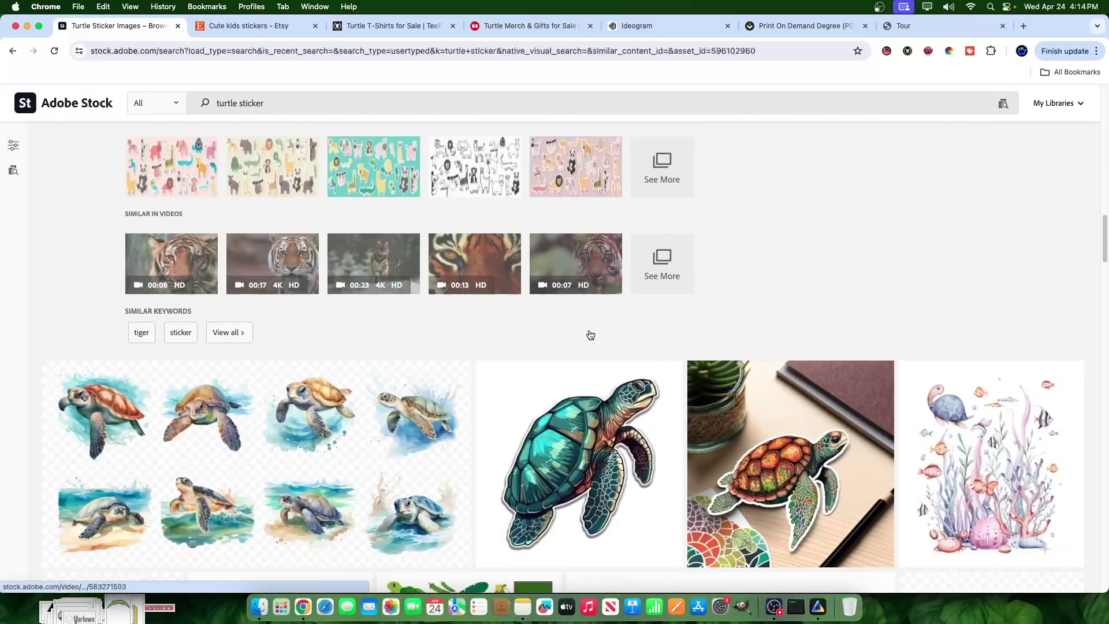
{"action": "scroll", "coordinate": [441, 341], "scroll_direction": "down", "scroll_amount": 20}
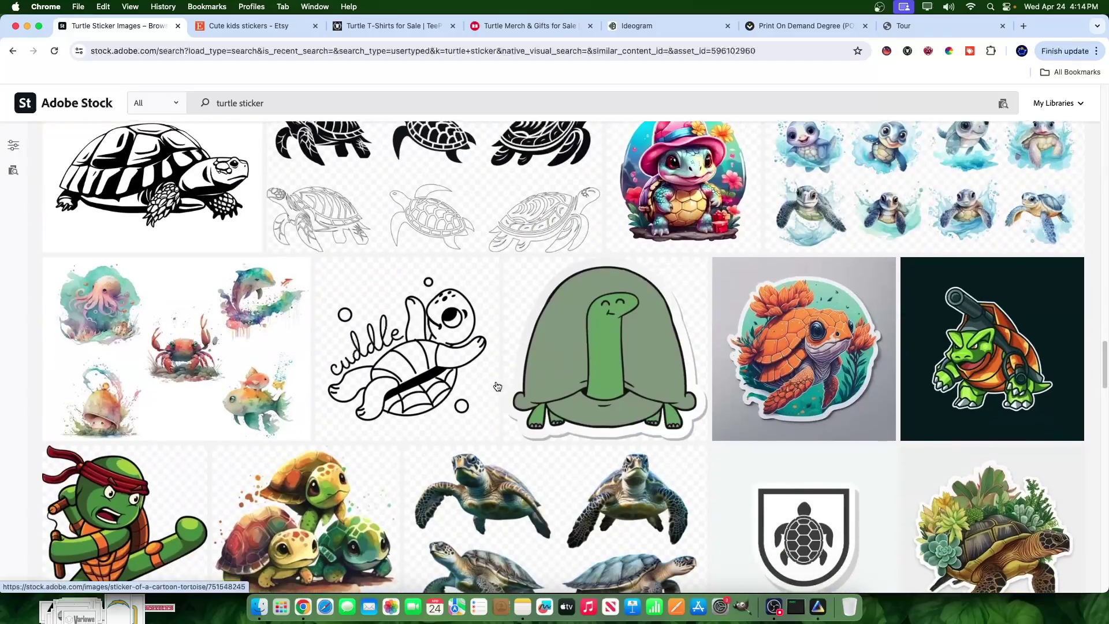
{"action": "scroll", "coordinate": [495, 384], "scroll_direction": "down", "scroll_amount": 7}
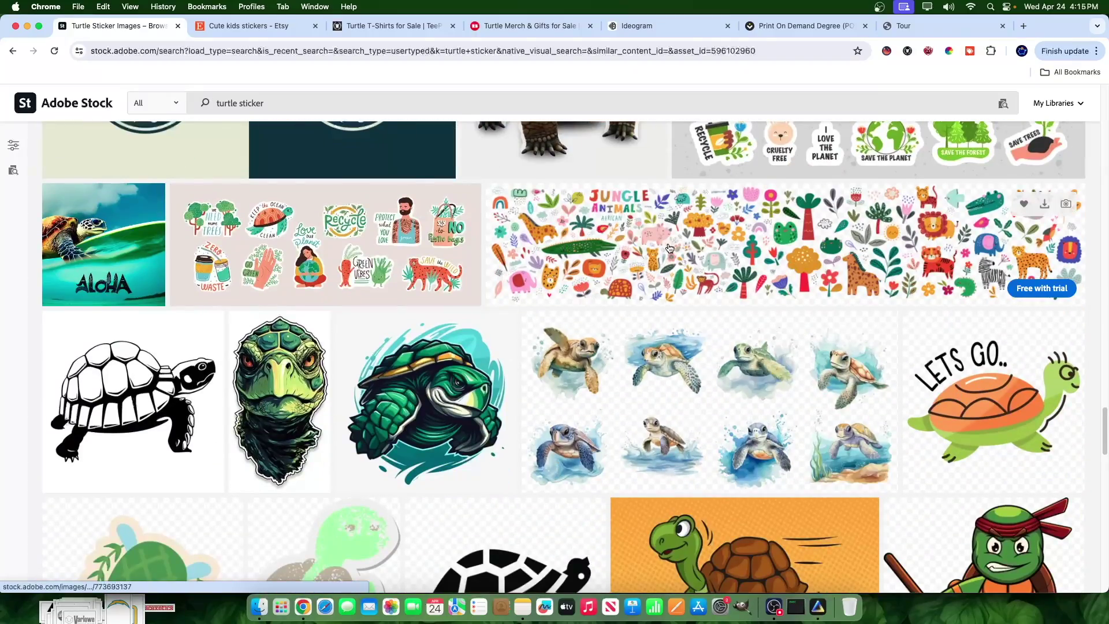
- Open the details of the Jungle Animals pattern and look through its similar keywords and the following results
{"action": "left_click", "coordinate": [631, 283]}
{"action": "scroll", "coordinate": [630, 383], "scroll_direction": "down", "scroll_amount": 9}
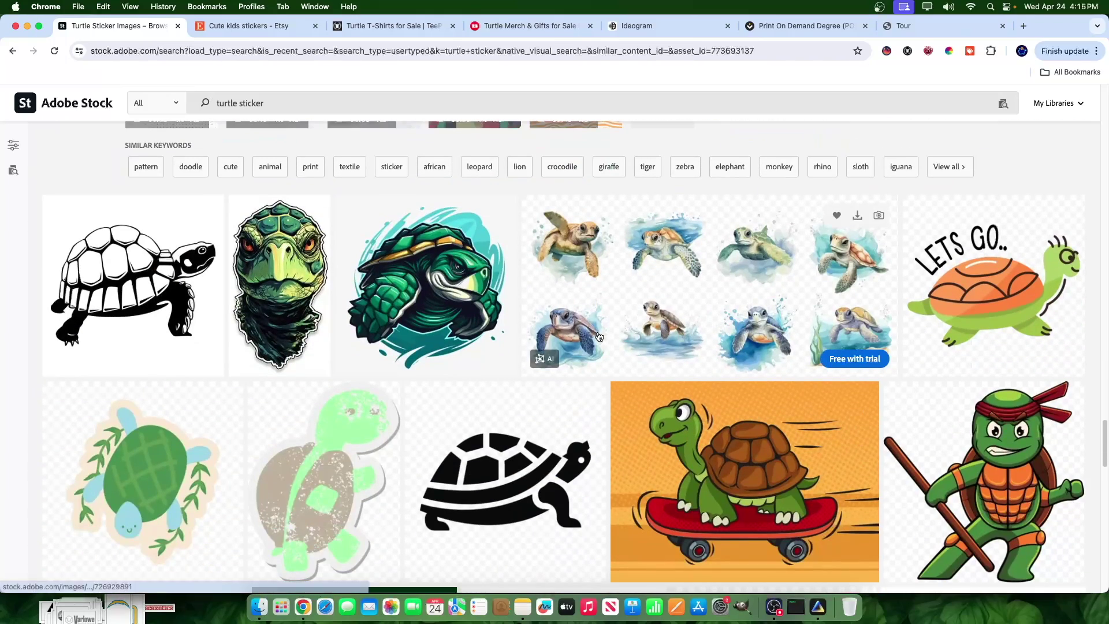
- Check the generated cartoon animal stickers in Ideogram, and return to Adobe Stock to look through the remaining turtle sticker results
{"action": "left_click", "coordinate": [633, 26]}
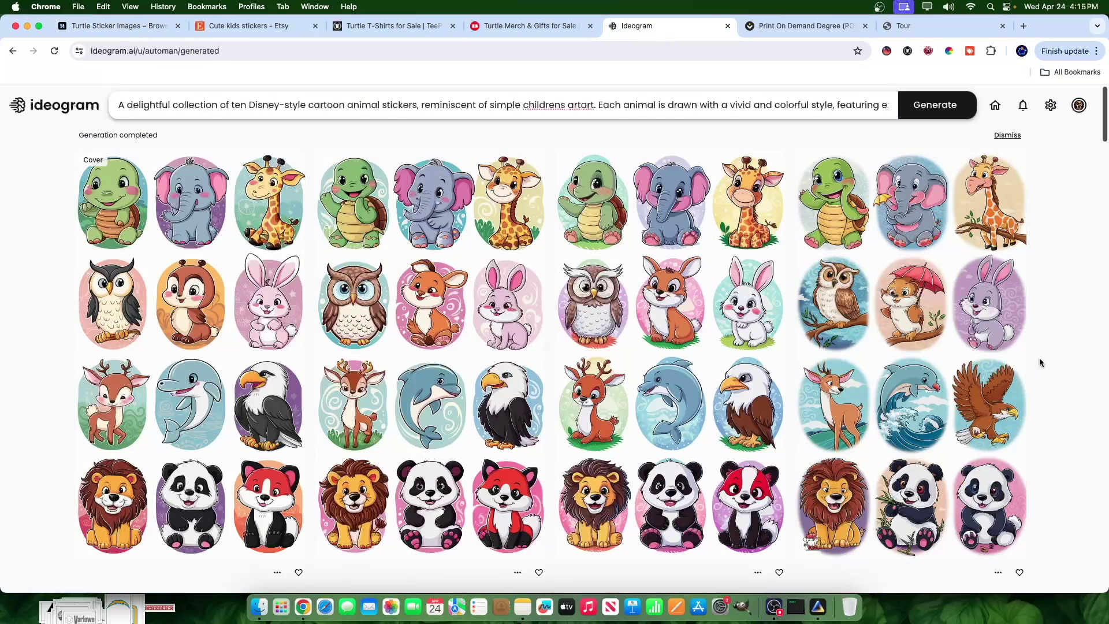
{"action": "left_click", "coordinate": [137, 34]}
{"action": "scroll", "coordinate": [587, 265], "scroll_direction": "down", "scroll_amount": 10}
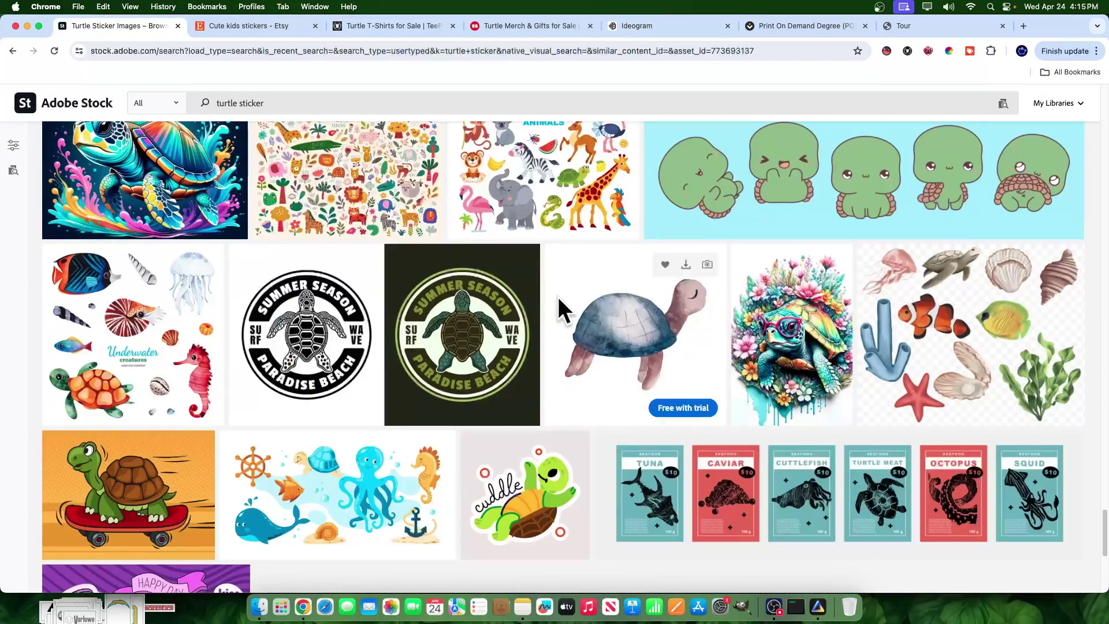
{"action": "scroll", "coordinate": [422, 274], "scroll_direction": "up", "scroll_amount": 10}
{"action": "scroll", "coordinate": [421, 274], "scroll_direction": "up", "scroll_amount": 15}
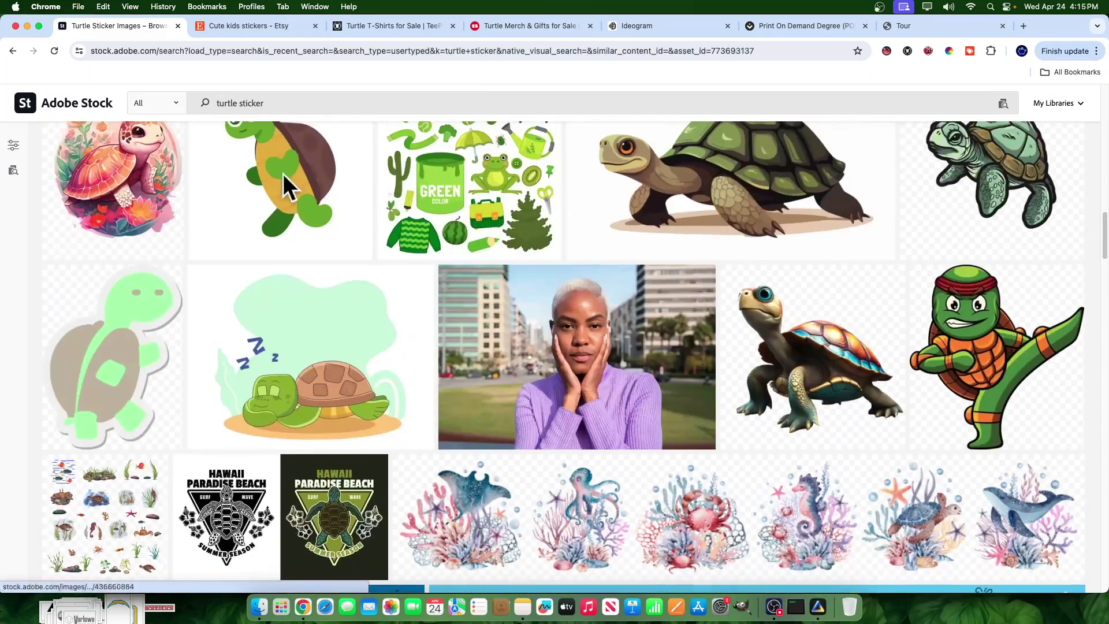
- Look through further turtle sticker results on Adobe Stock and examine the details of the black animal silhouette vector set
{"action": "scroll", "coordinate": [644, 294], "scroll_direction": "up", "scroll_amount": 5}
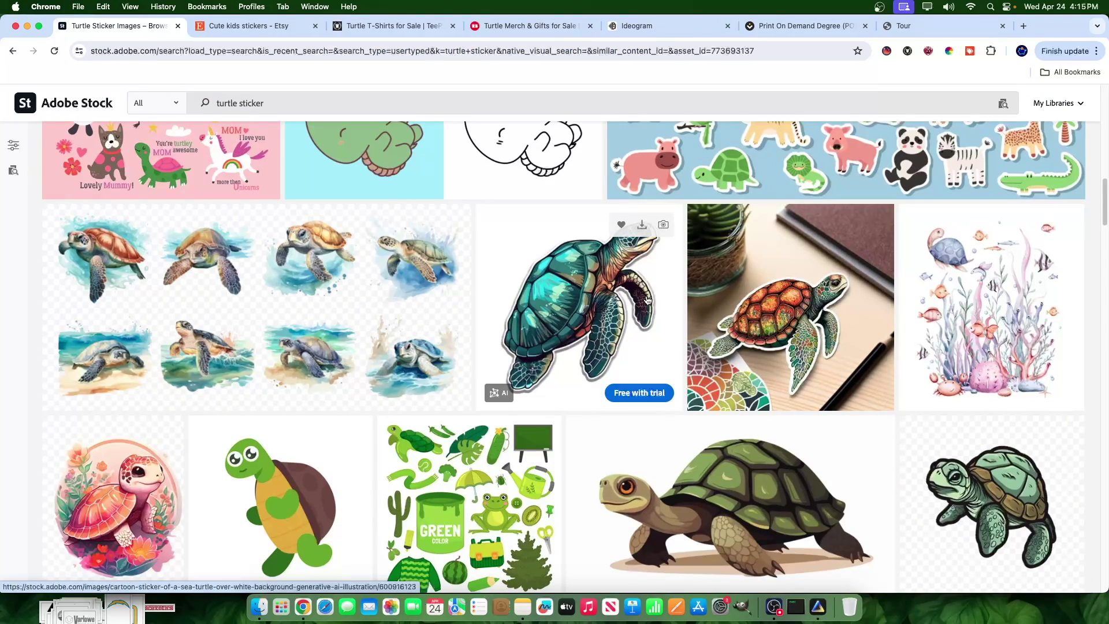
{"action": "scroll", "coordinate": [530, 375], "scroll_direction": "down", "scroll_amount": 15}
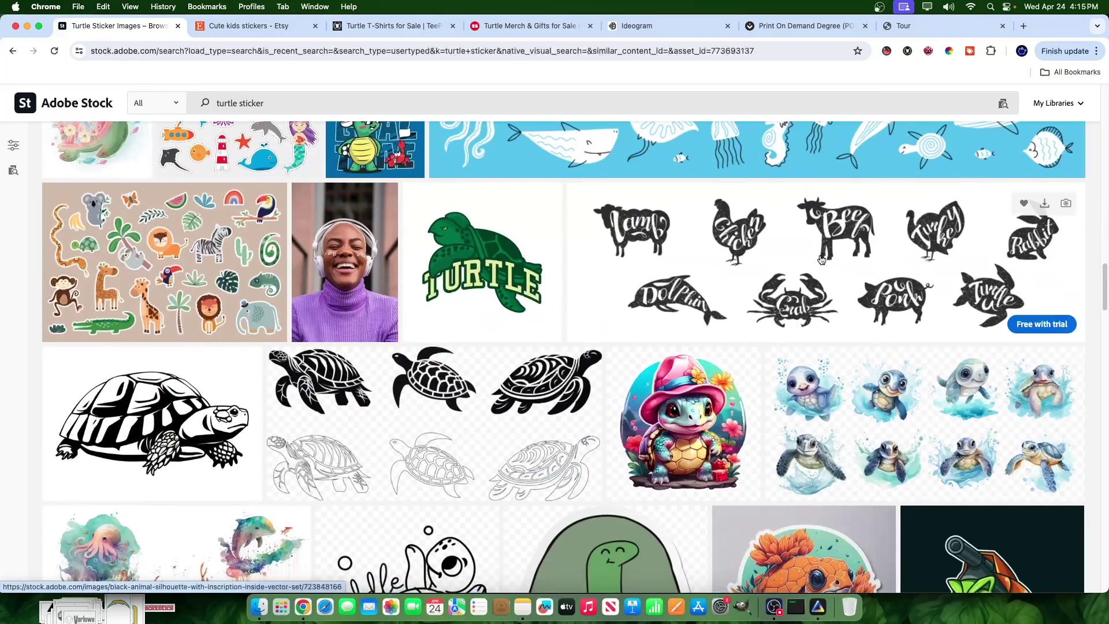
{"action": "left_click", "coordinate": [820, 254]}
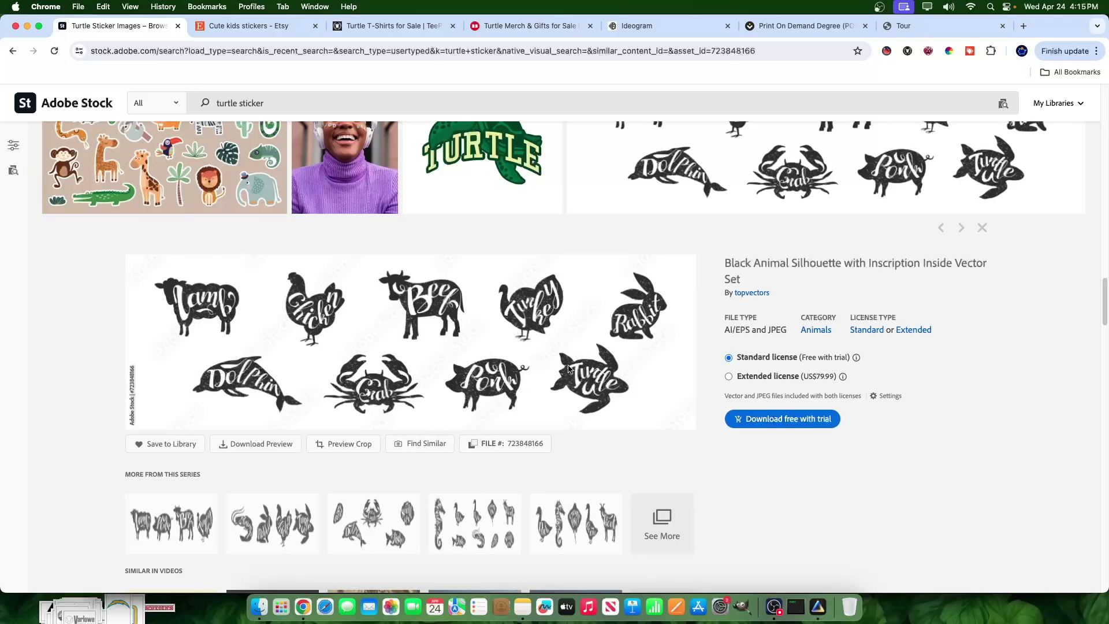
{"action": "scroll", "coordinate": [575, 401], "scroll_direction": "up", "scroll_amount": 8}
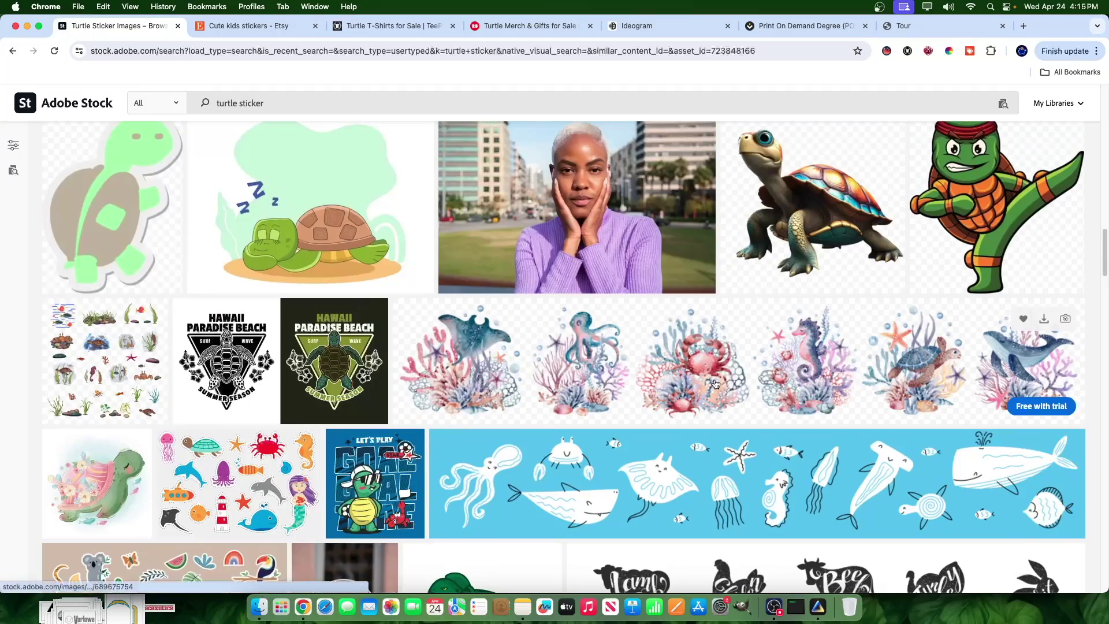
- Open the details of the watercolor sea animals, the green color objects set and the round marine life stickers in turn
{"action": "left_click", "coordinate": [525, 346]}
{"action": "scroll", "coordinate": [565, 301], "scroll_direction": "up", "scroll_amount": 10}
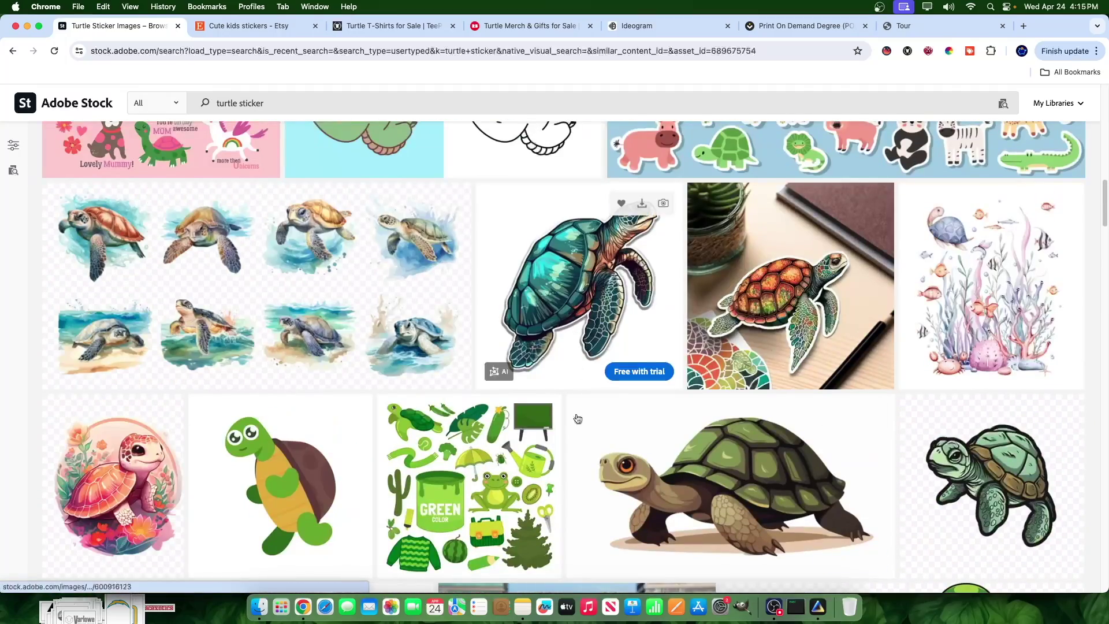
{"action": "left_click", "coordinate": [453, 422]}
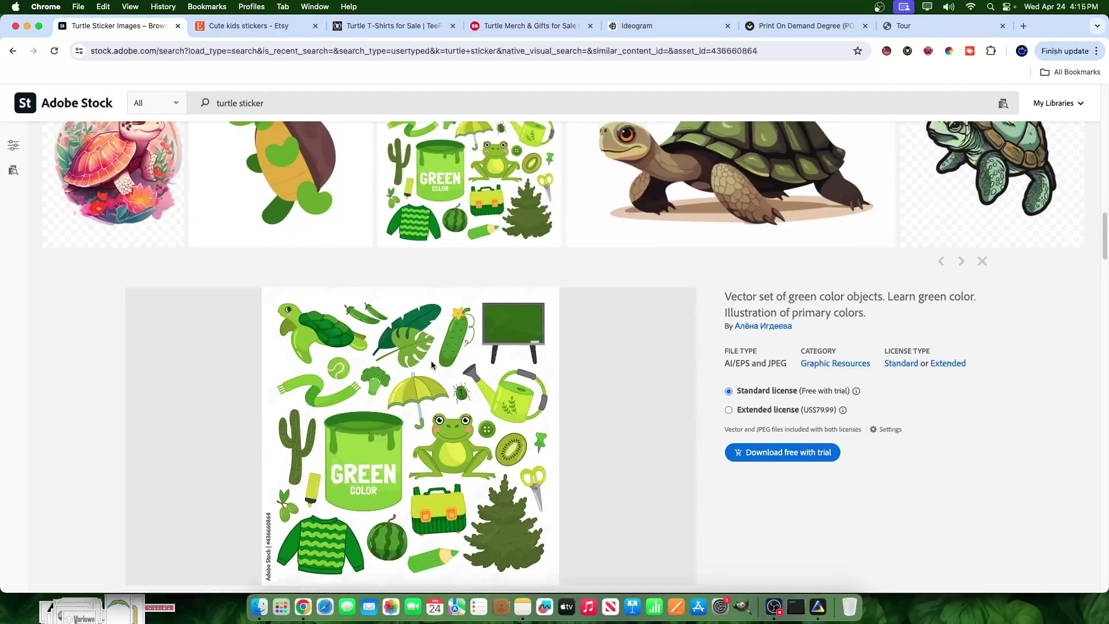
{"action": "scroll", "coordinate": [431, 361], "scroll_direction": "up", "scroll_amount": 10}
{"action": "left_click", "coordinate": [471, 292]}
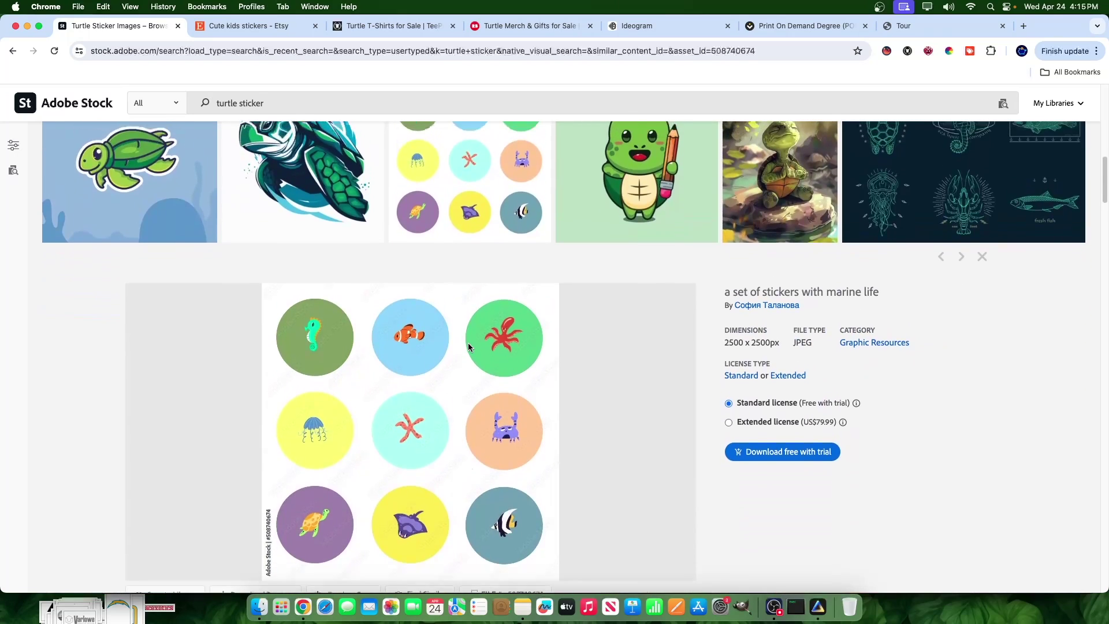
- Open the details of the cute sea life sticker set among the first results and examine its sticker designs
{"action": "scroll", "coordinate": [468, 343], "scroll_direction": "up", "scroll_amount": 8}
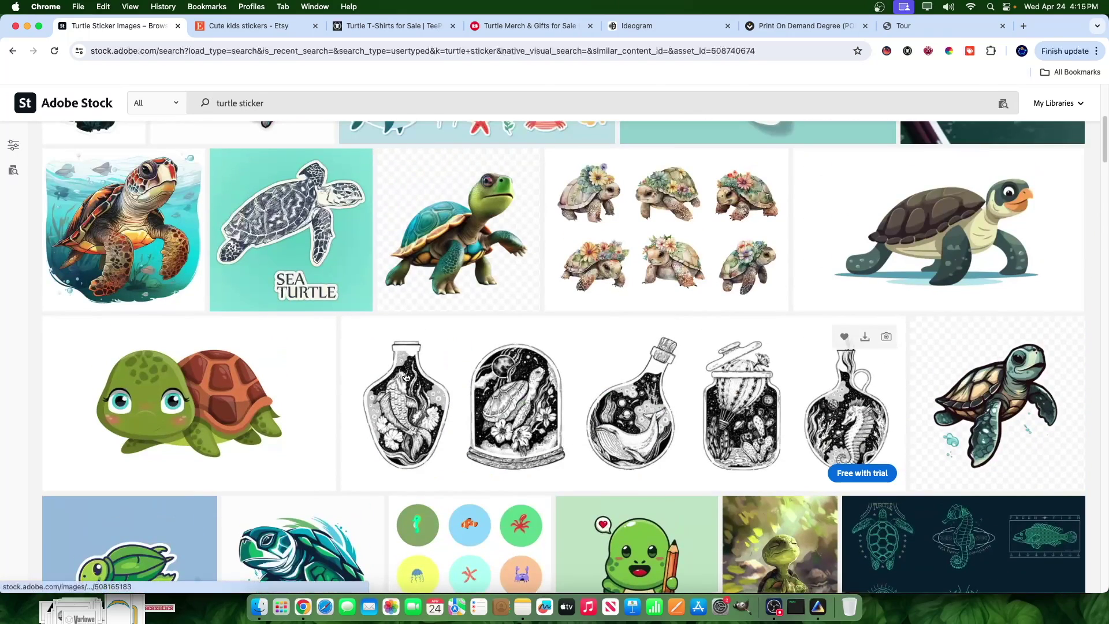
{"action": "scroll", "coordinate": [405, 377], "scroll_direction": "up", "scroll_amount": 5}
{"action": "left_click", "coordinate": [413, 399]}
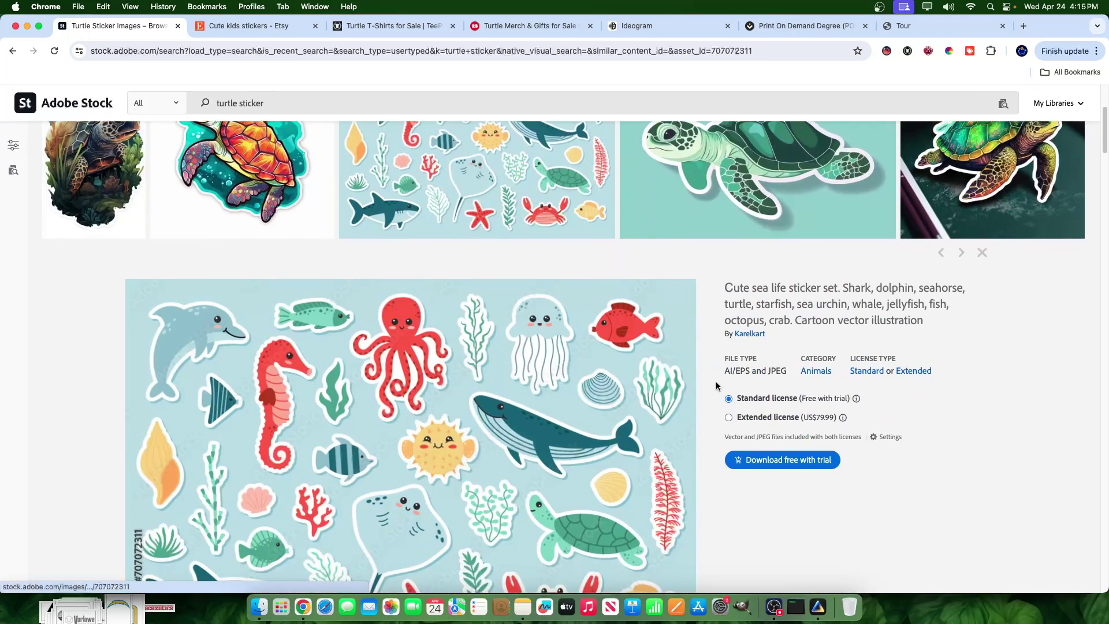
{"action": "scroll", "coordinate": [405, 338], "scroll_direction": "down", "scroll_amount": 2}
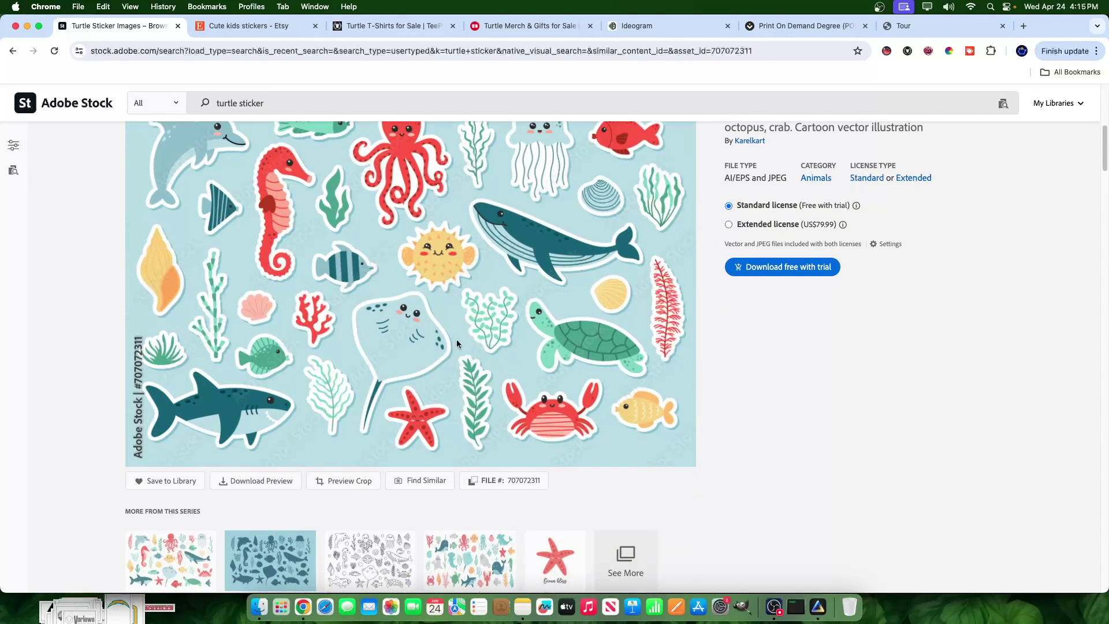
{"action": "scroll", "coordinate": [492, 325], "scroll_direction": "up", "scroll_amount": 7}
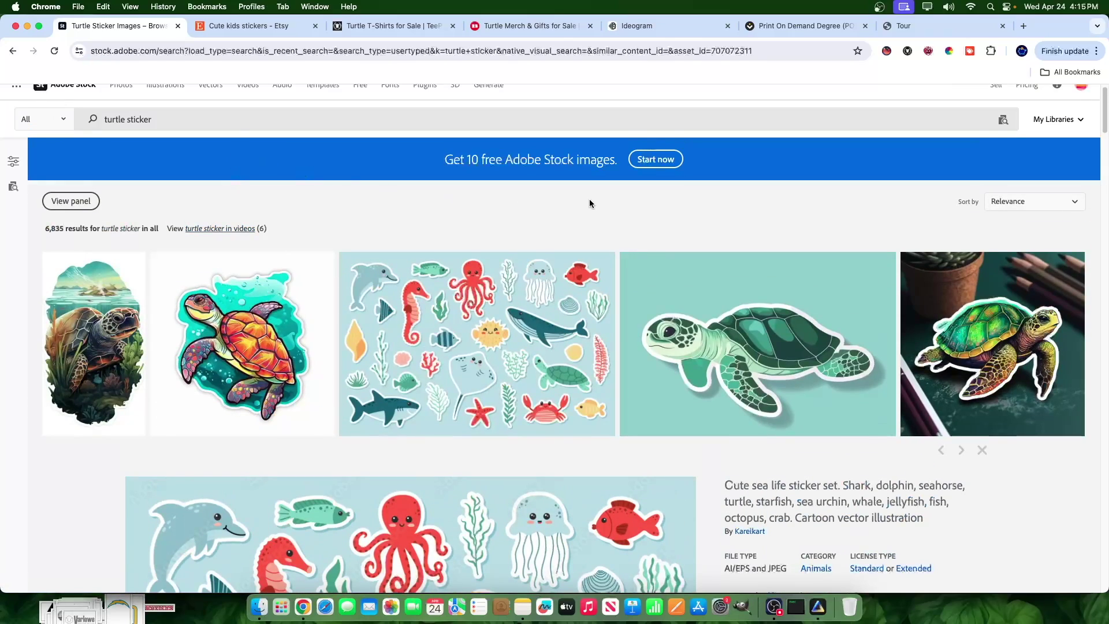
- Switch to the Redbubble turtle search results and examine the turtle stickers on sale
{"action": "left_click", "coordinate": [529, 26]}
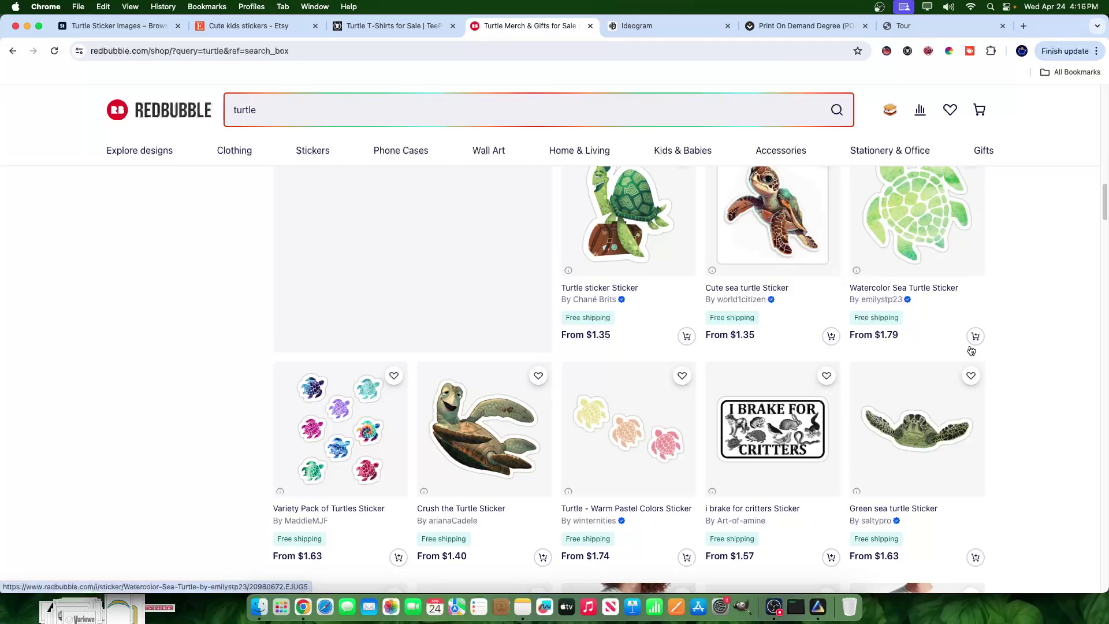
{"action": "scroll", "coordinate": [948, 344], "scroll_direction": "up", "scroll_amount": 1}
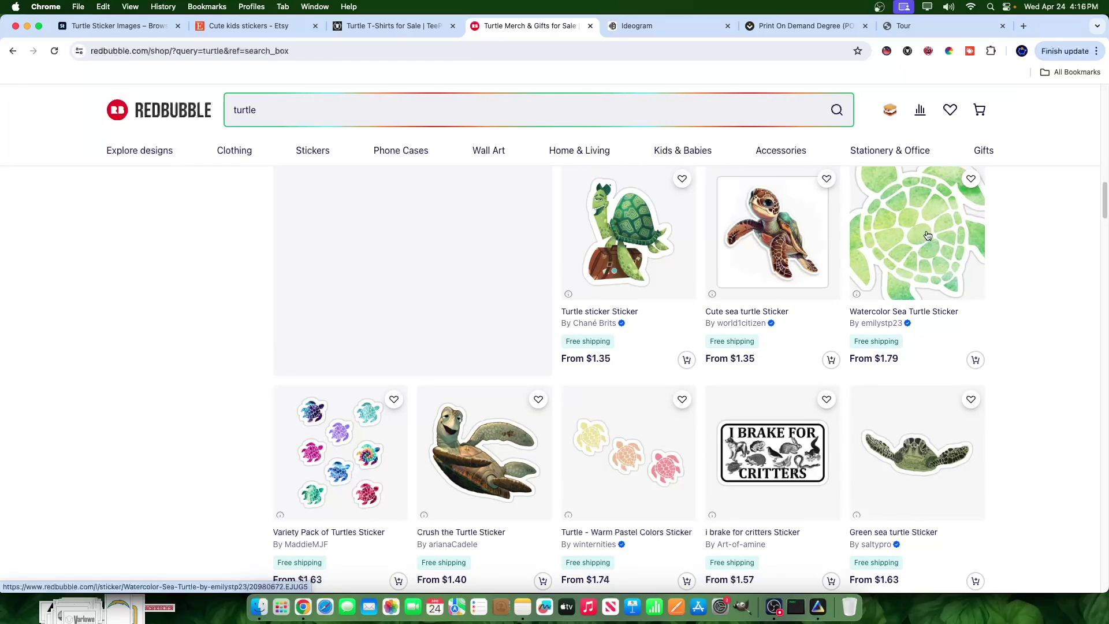
{"action": "scroll", "coordinate": [375, 405], "scroll_direction": "down", "scroll_amount": 1}
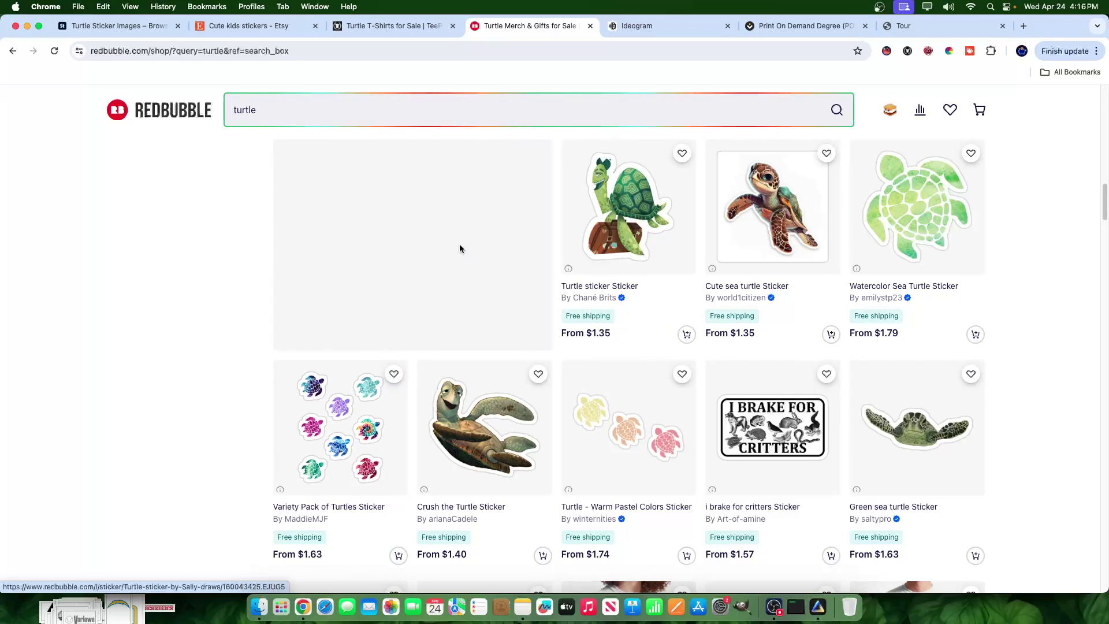
- Switch to the TeePublic turtle T-shirt results and browse the different turtle design styles down the page
{"action": "left_click", "coordinate": [387, 26]}
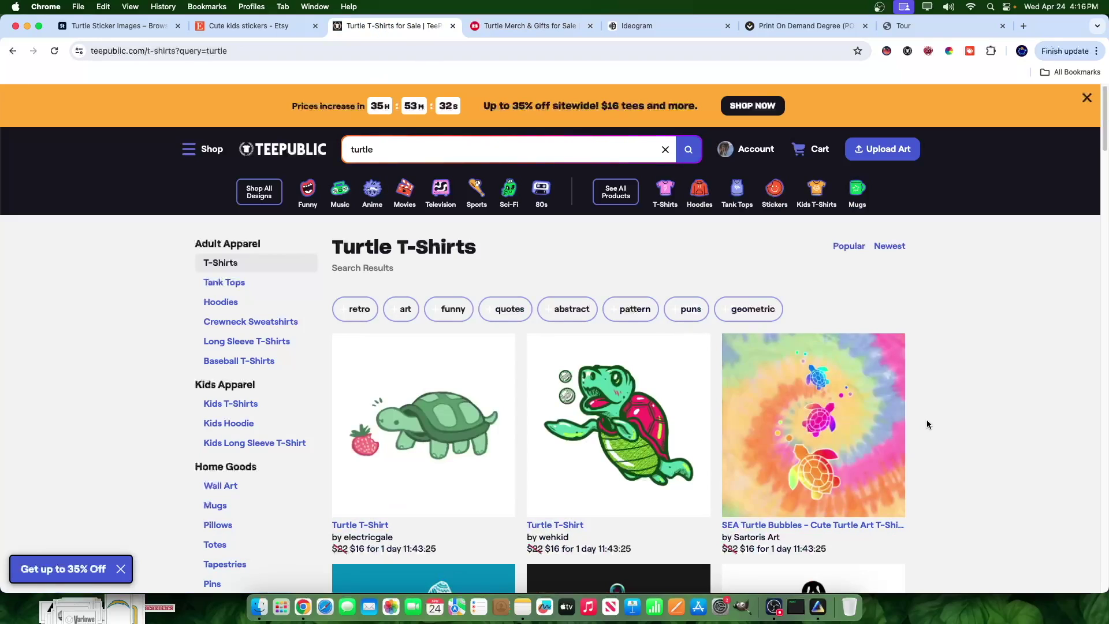
{"action": "scroll", "coordinate": [927, 419], "scroll_direction": "down", "scroll_amount": 3}
{"action": "scroll", "coordinate": [893, 338], "scroll_direction": "down", "scroll_amount": 12}
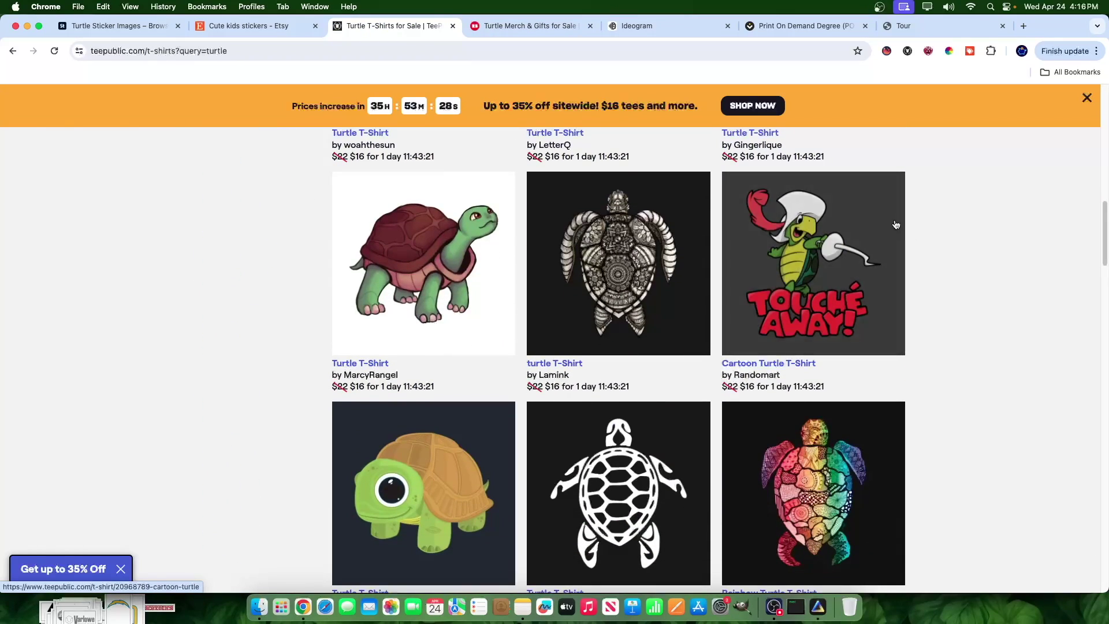
{"action": "scroll", "coordinate": [919, 312], "scroll_direction": "up", "scroll_amount": 3}
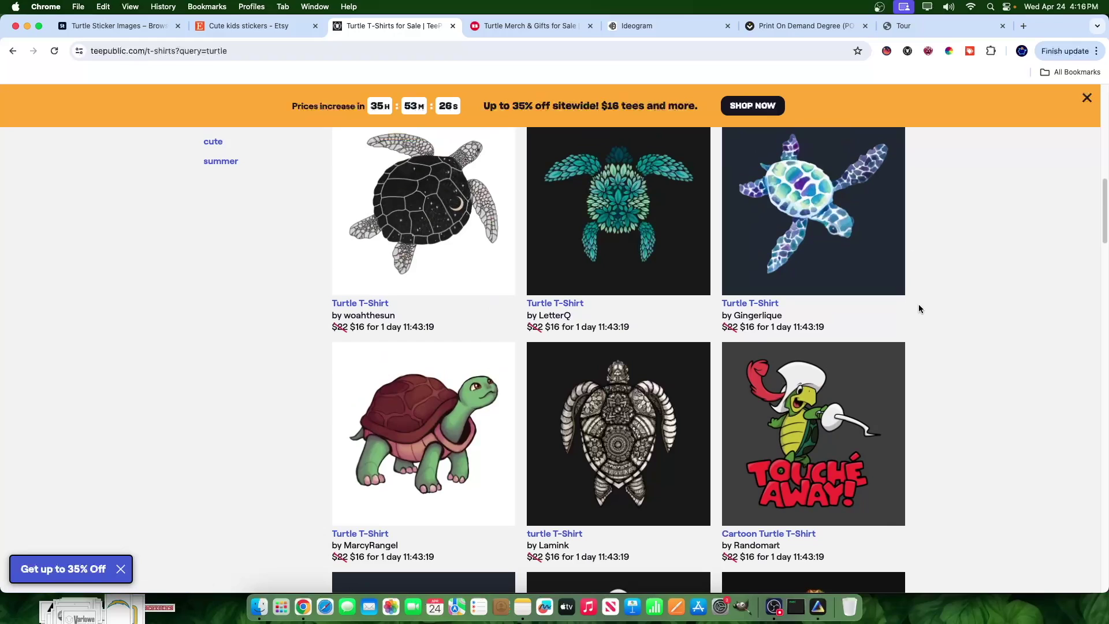
{"action": "scroll", "coordinate": [922, 261], "scroll_direction": "down", "scroll_amount": 5}
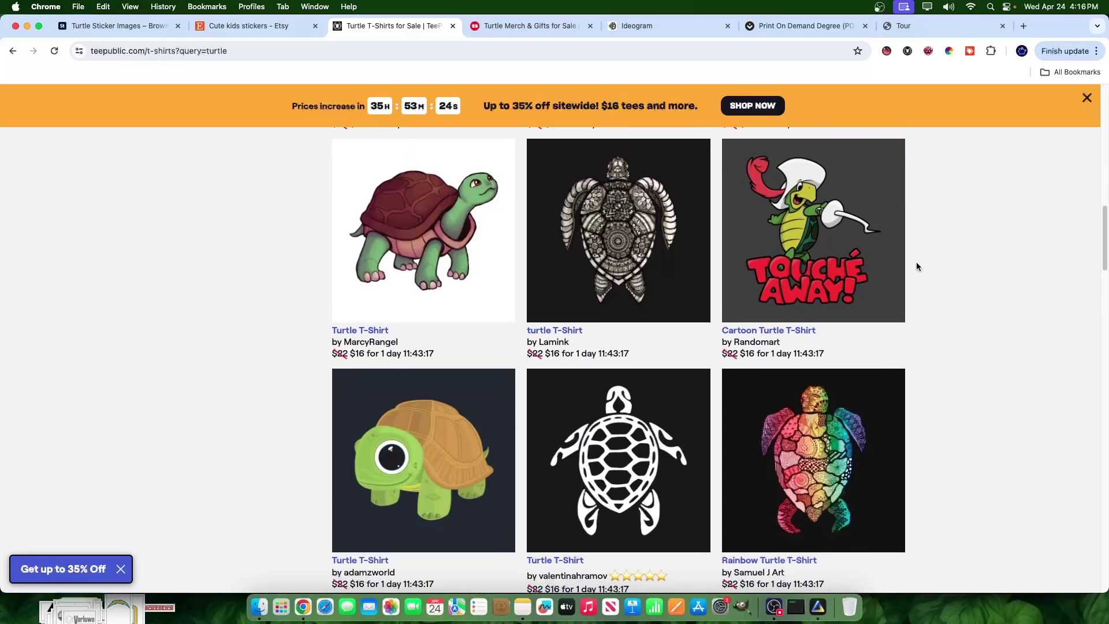
{"action": "scroll", "coordinate": [856, 265], "scroll_direction": "down", "scroll_amount": 4}
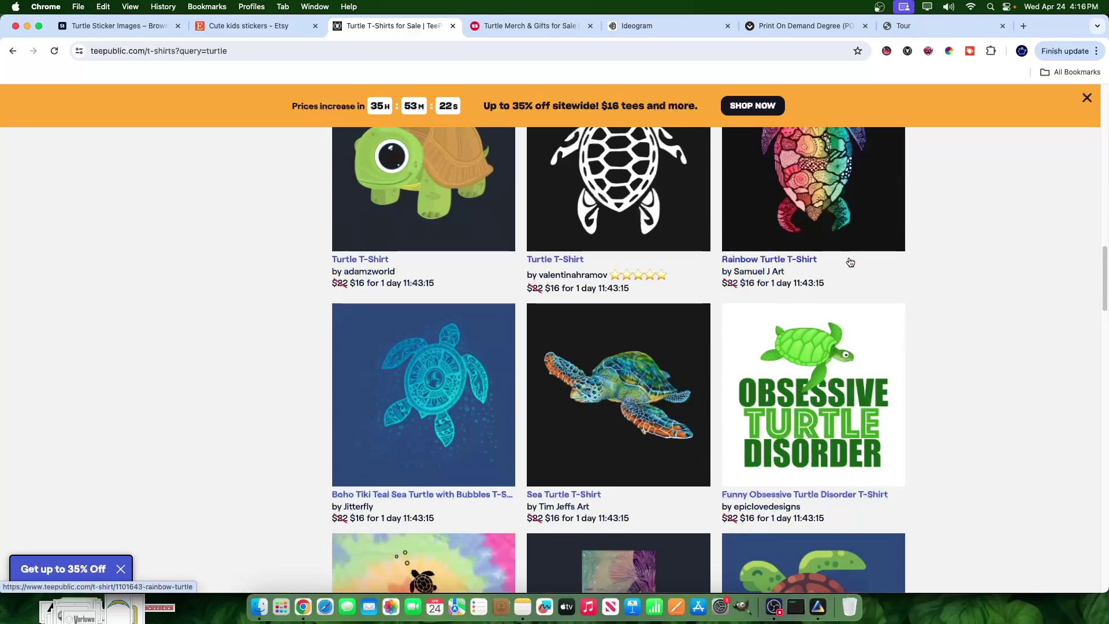
{"action": "scroll", "coordinate": [855, 264], "scroll_direction": "down", "scroll_amount": 4}
{"action": "scroll", "coordinate": [516, 315], "scroll_direction": "down", "scroll_amount": 6}
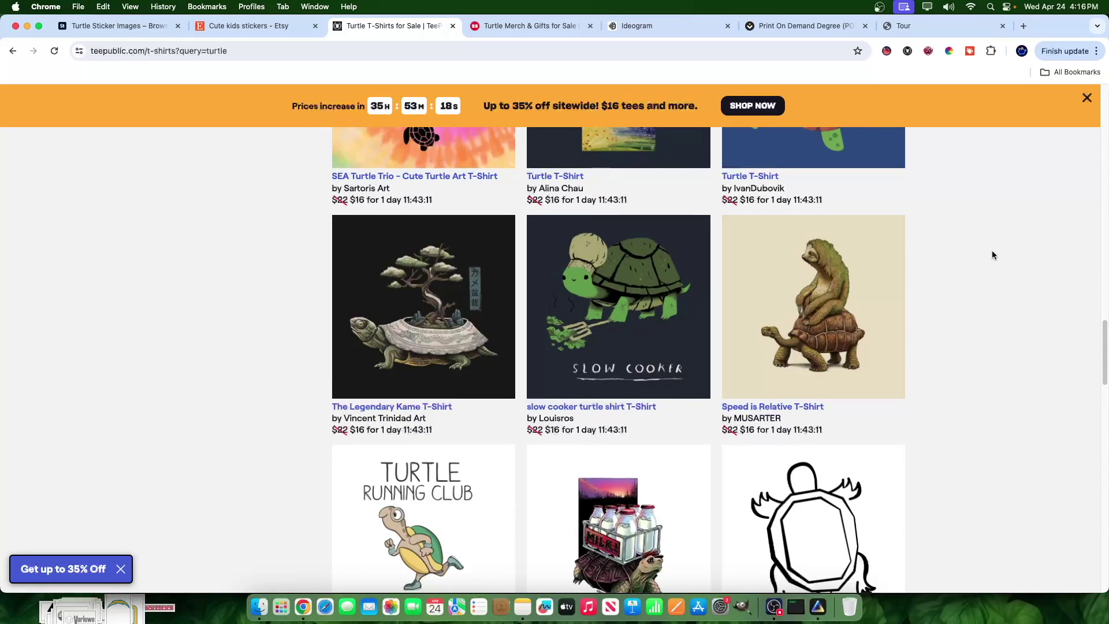
{"action": "scroll", "coordinate": [961, 244], "scroll_direction": "down", "scroll_amount": 7}
{"action": "scroll", "coordinate": [959, 247], "scroll_direction": "up", "scroll_amount": 10}
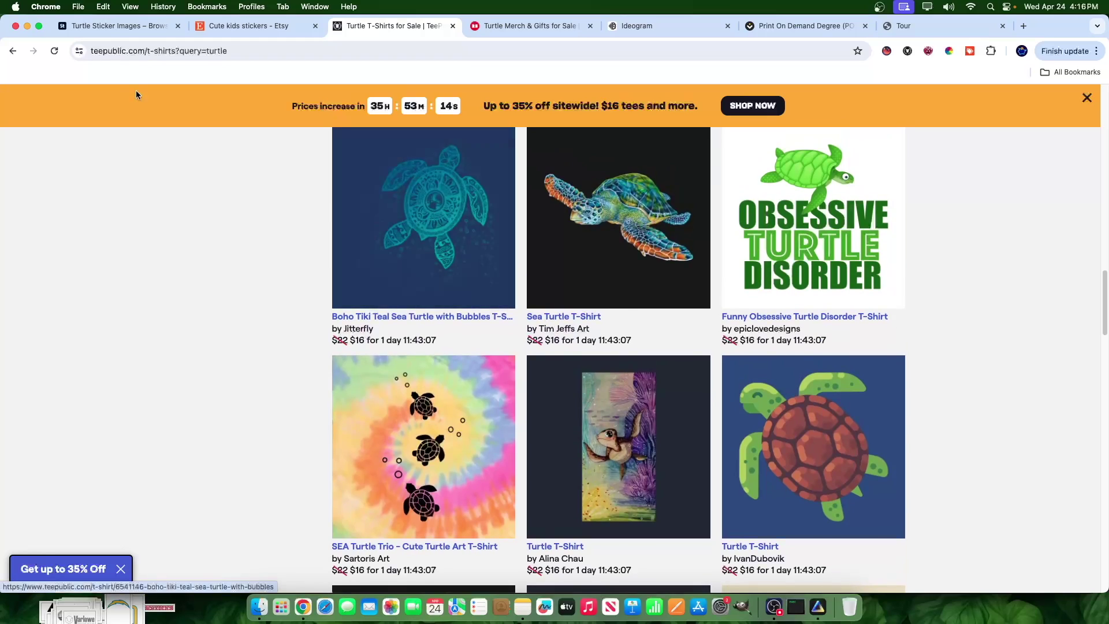
- Recheck the generated animal stickers in Ideogram and the Adobe Stock turtle stickers, and return to the TeePublic results
{"action": "left_click", "coordinate": [644, 27]}
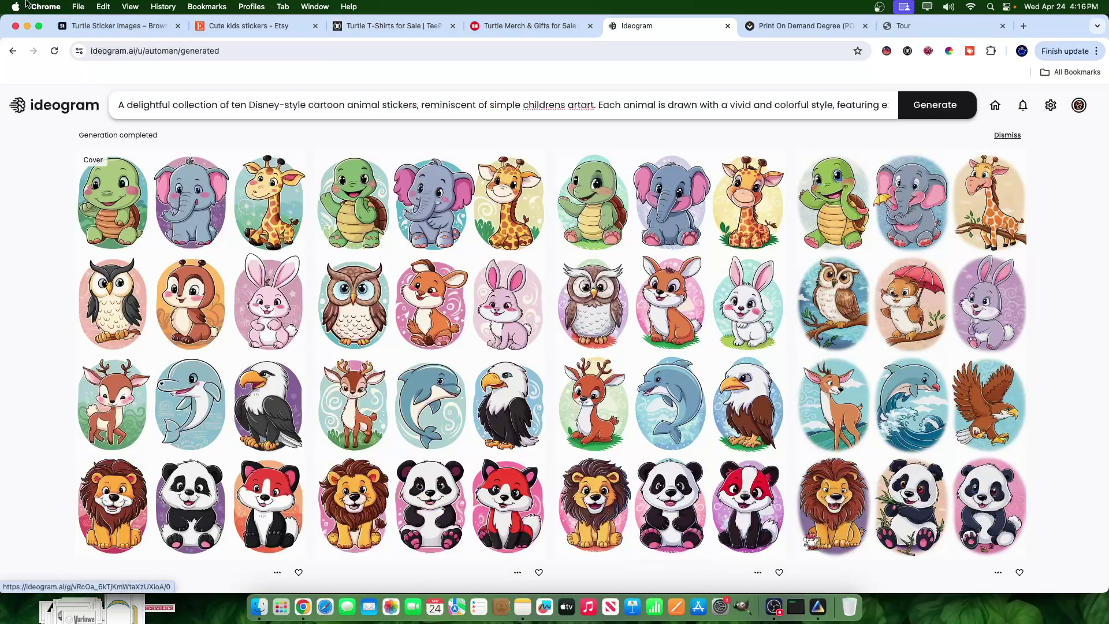
{"action": "left_click", "coordinate": [134, 30]}
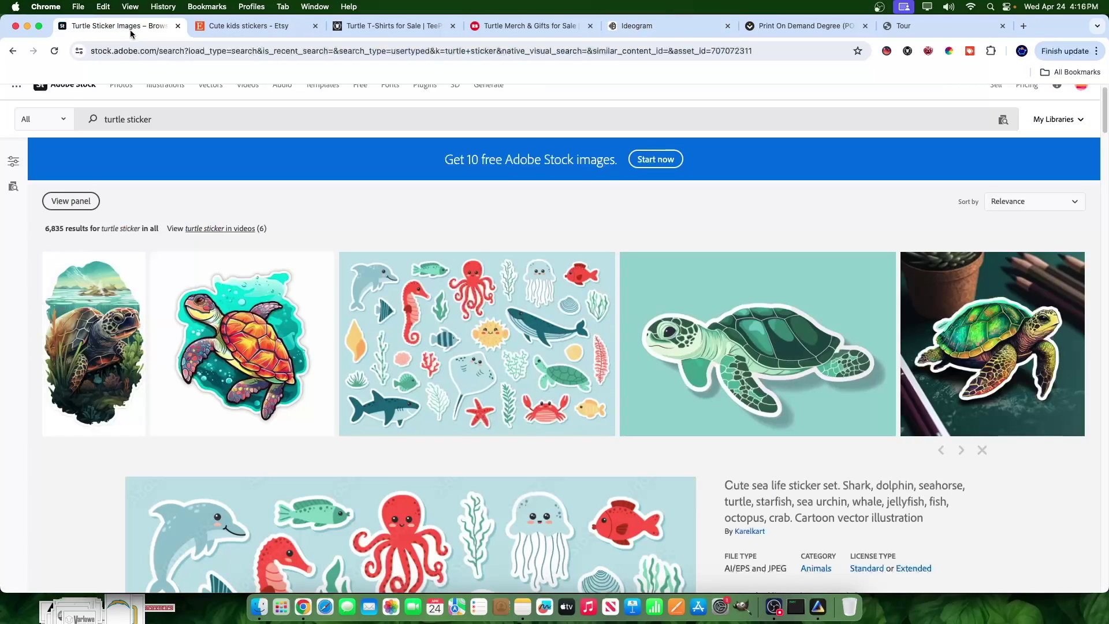
{"action": "left_click", "coordinate": [405, 27]}
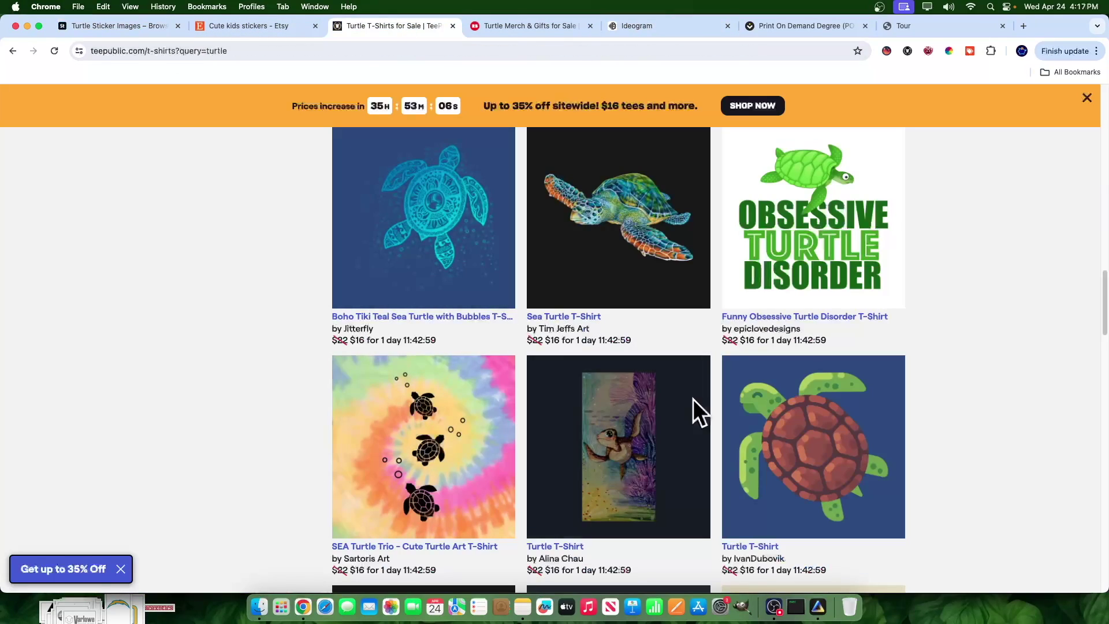
- Find the big-eyed green cartoon turtle T-shirt with the brown shell and examine its product page
{"action": "scroll", "coordinate": [693, 404], "scroll_direction": "down", "scroll_amount": 10}
{"action": "scroll", "coordinate": [255, 348], "scroll_direction": "up", "scroll_amount": 3}
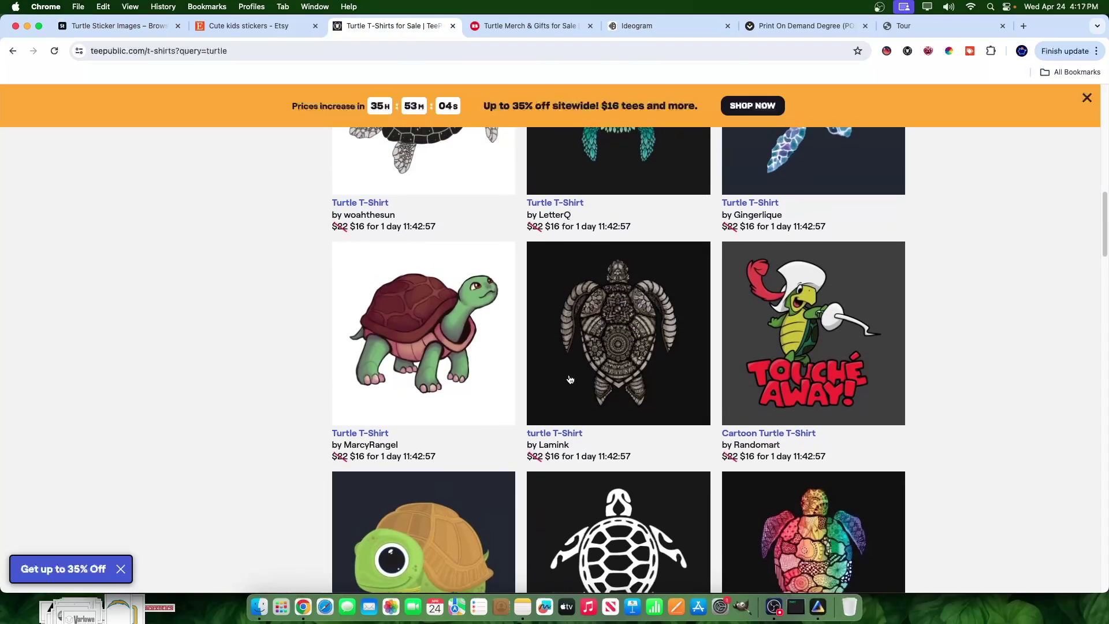
{"action": "scroll", "coordinate": [347, 358], "scroll_direction": "down", "scroll_amount": 3}
{"action": "left_click", "coordinate": [392, 378]}
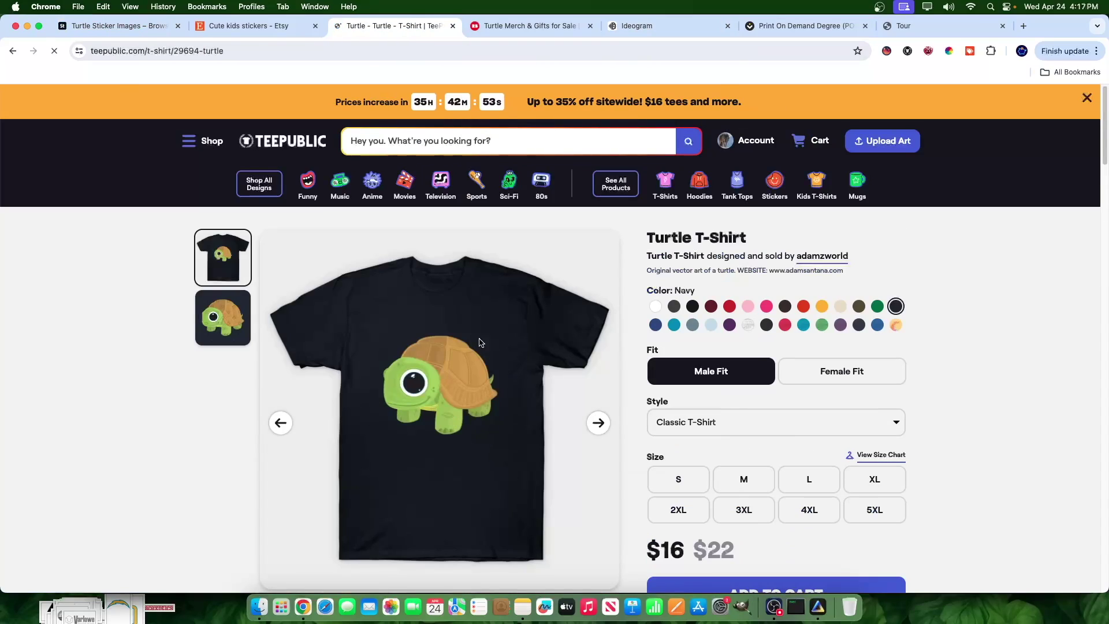
{"action": "scroll", "coordinate": [752, 467], "scroll_direction": "down", "scroll_amount": 2}
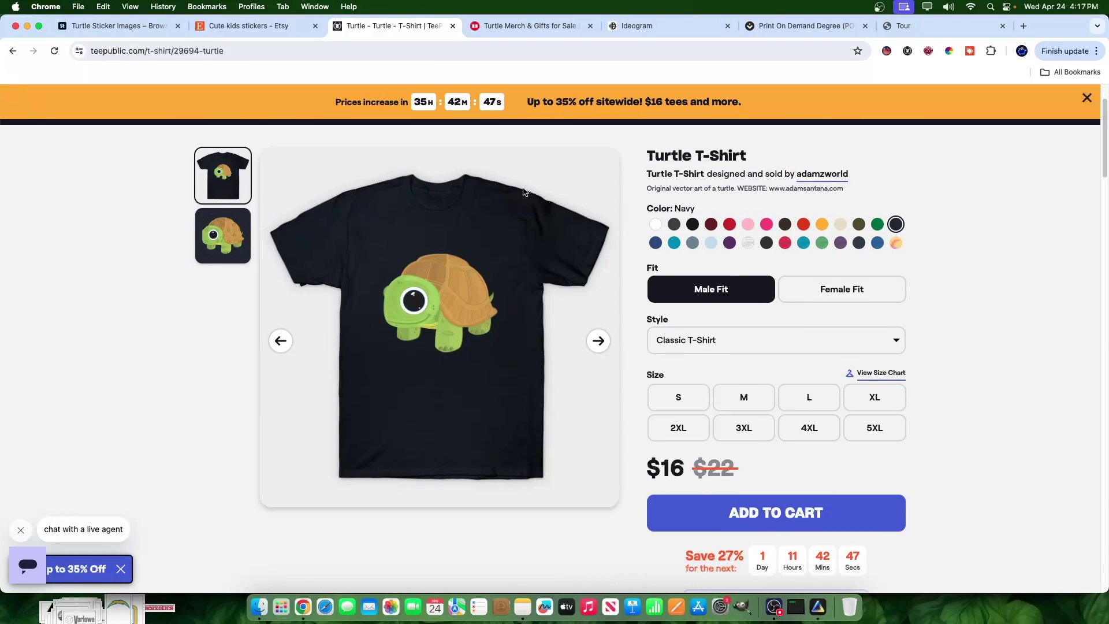
- Return to the turtle T-shirt results, browse more designs, and reopen the big-eyed cartoon turtle's product page
{"action": "left_click", "coordinate": [13, 51]}
{"action": "scroll", "coordinate": [577, 457], "scroll_direction": "down", "scroll_amount": 7}
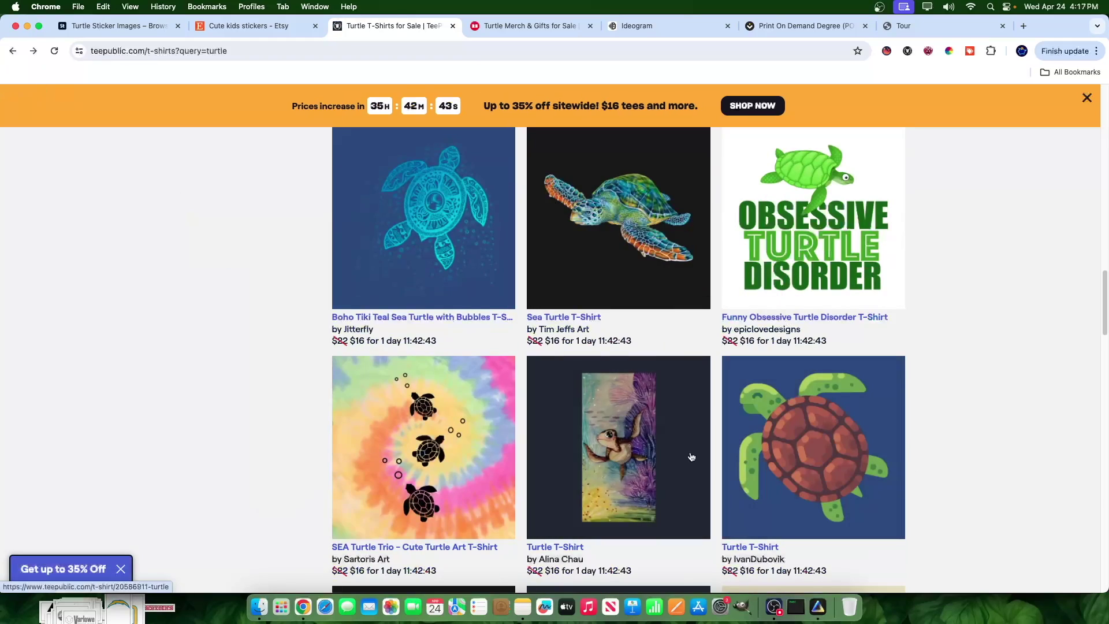
{"action": "scroll", "coordinate": [809, 462], "scroll_direction": "down", "scroll_amount": 8}
{"action": "scroll", "coordinate": [755, 445], "scroll_direction": "up", "scroll_amount": 10}
{"action": "left_click", "coordinate": [426, 272]}
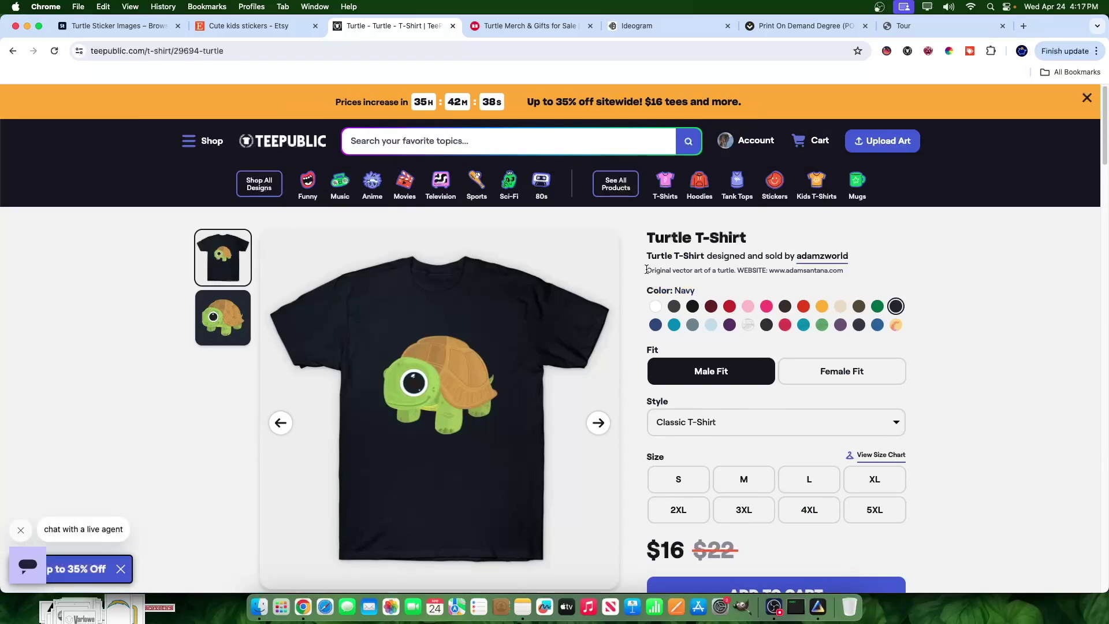
- Copy the artist's website address from the T-shirt description and open only that address in a new incognito window
{"action": "left_click_drag", "start_coordinate": [654, 270], "coordinate": [845, 284]}
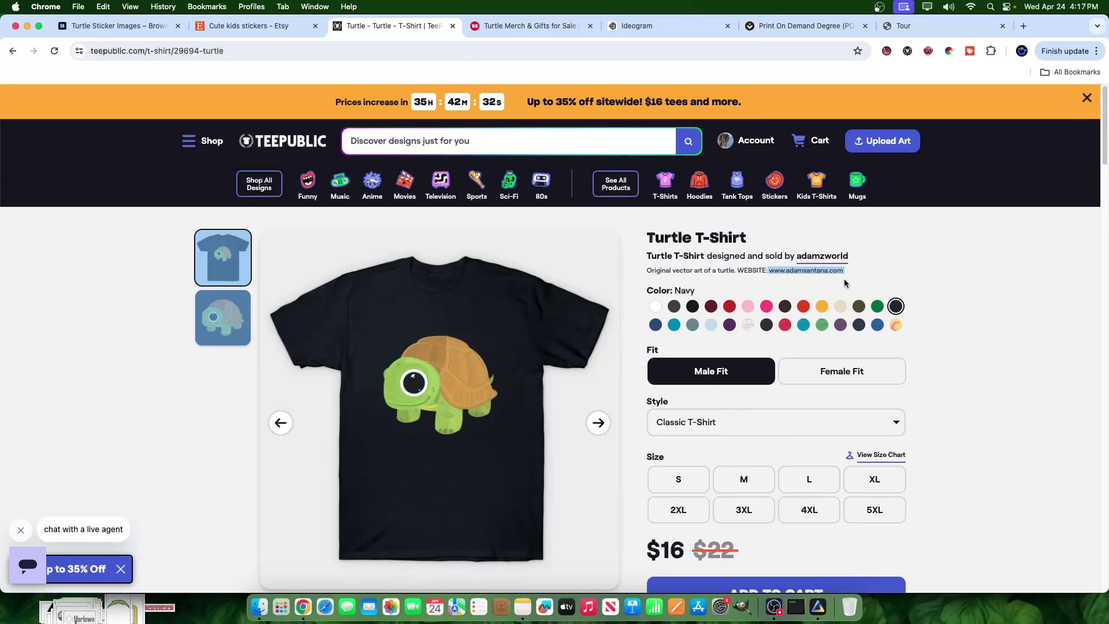
{"action": "left_click", "coordinate": [1096, 50]}
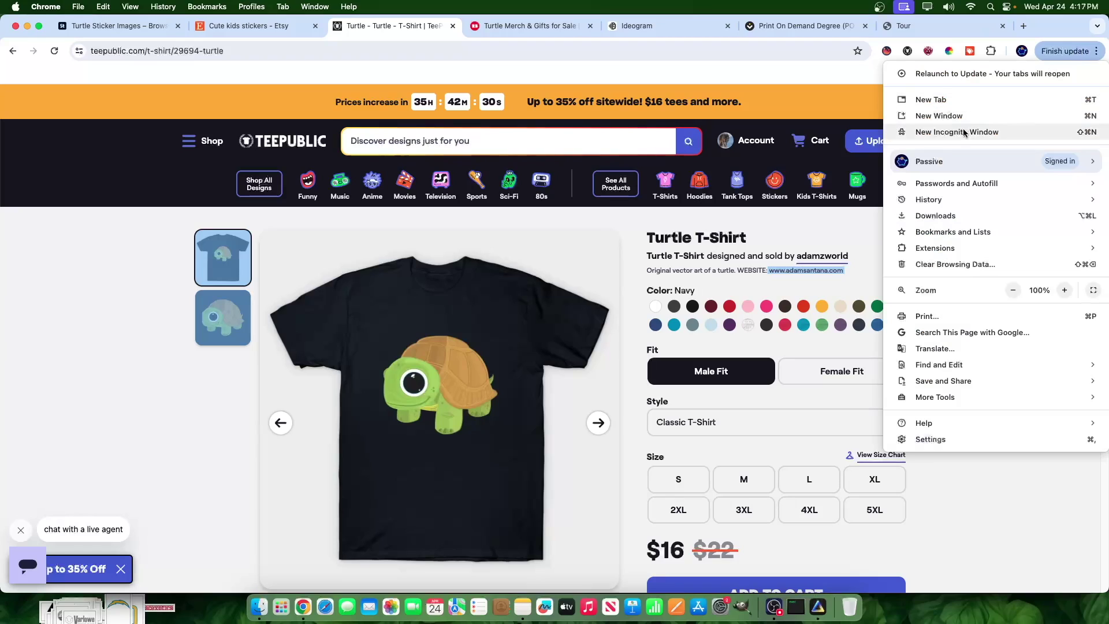
{"action": "left_click", "coordinate": [972, 132]}
{"action": "type", "text": "www.adamsantana.com Turtle T-Shirt by adamzworld Turtle by adamzworld"}
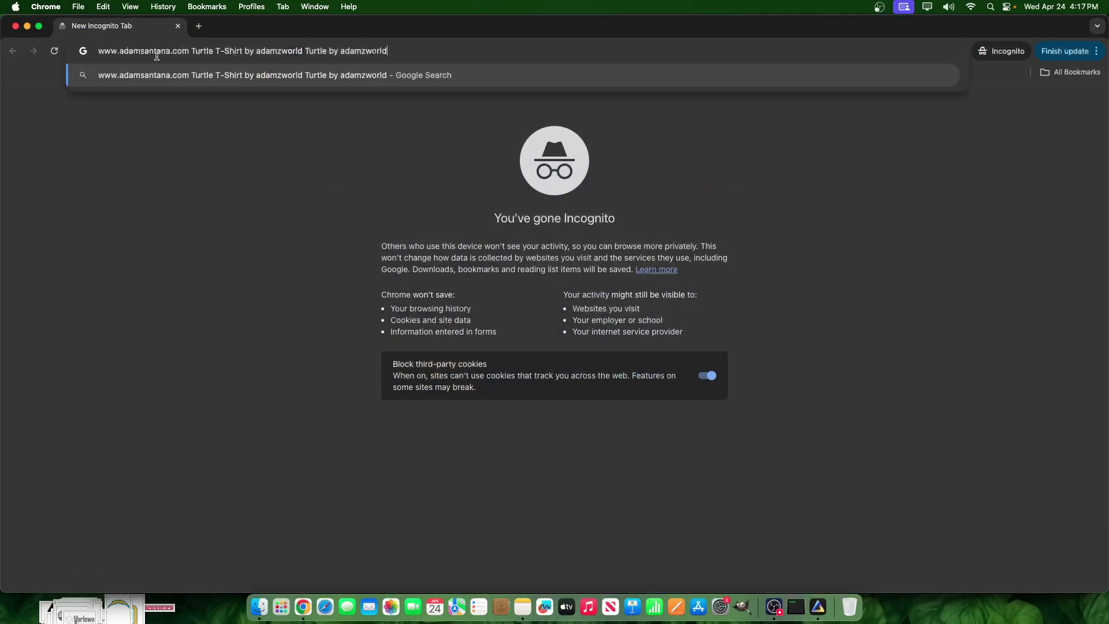
{"action": "left_click_drag", "start_coordinate": [185, 51], "coordinate": [391, 78]}
{"action": "key", "text": "BackSpace"}
{"action": "key", "text": "Return"}
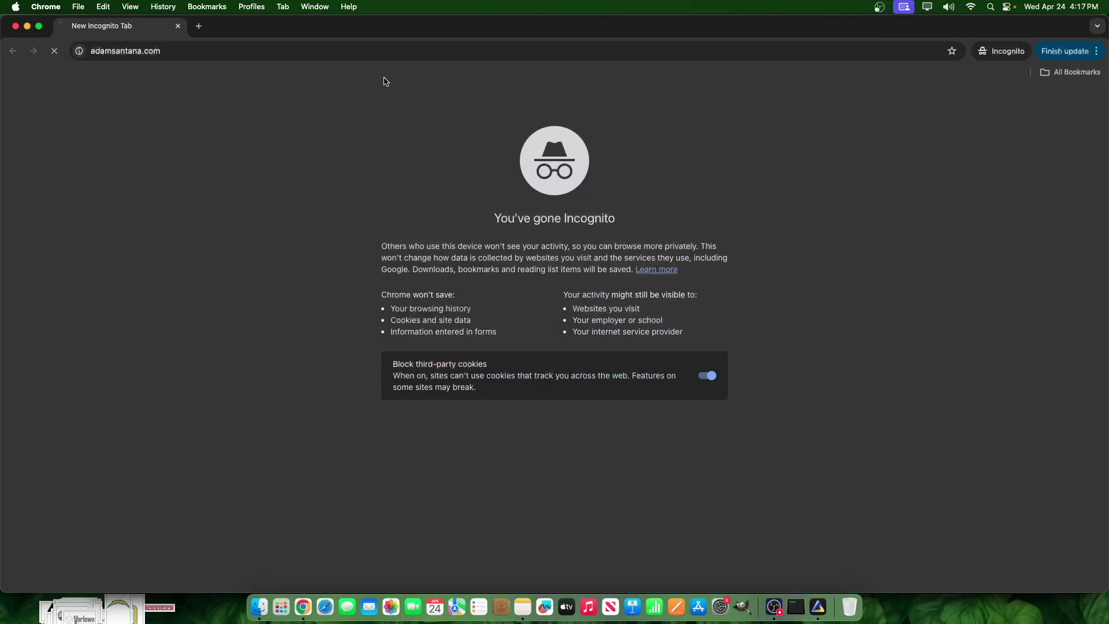
- Look through the artist's homepage, including the framed artworks and introduction, and return to its navigation links
{"action": "scroll", "coordinate": [517, 287], "scroll_direction": "down", "scroll_amount": 7}
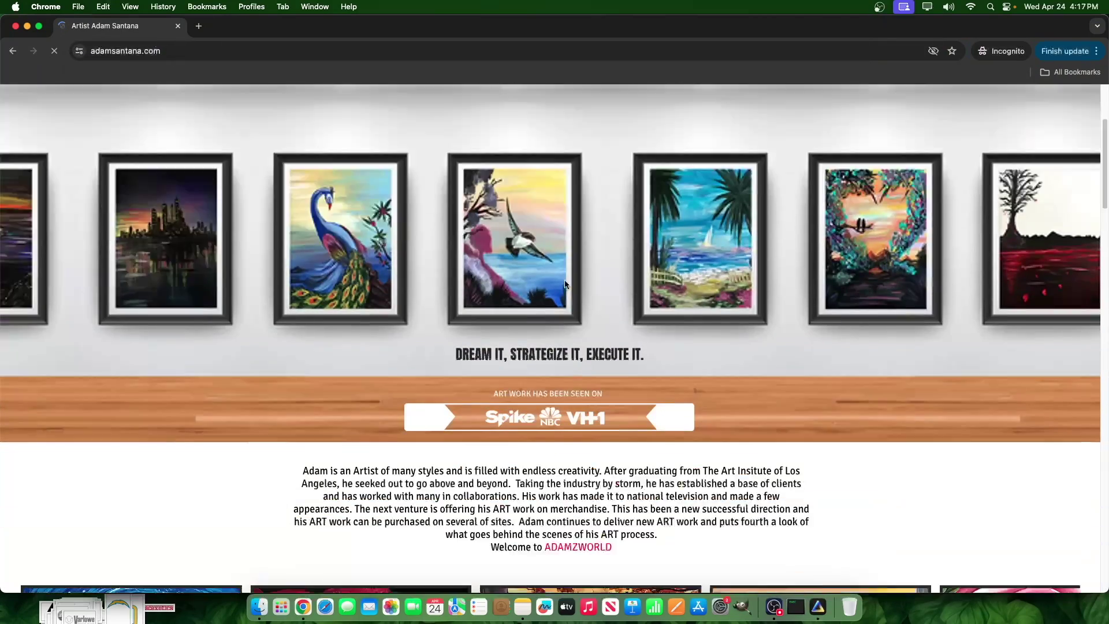
{"action": "scroll", "coordinate": [517, 288], "scroll_direction": "down", "scroll_amount": 5}
{"action": "scroll", "coordinate": [619, 310], "scroll_direction": "up", "scroll_amount": 12}
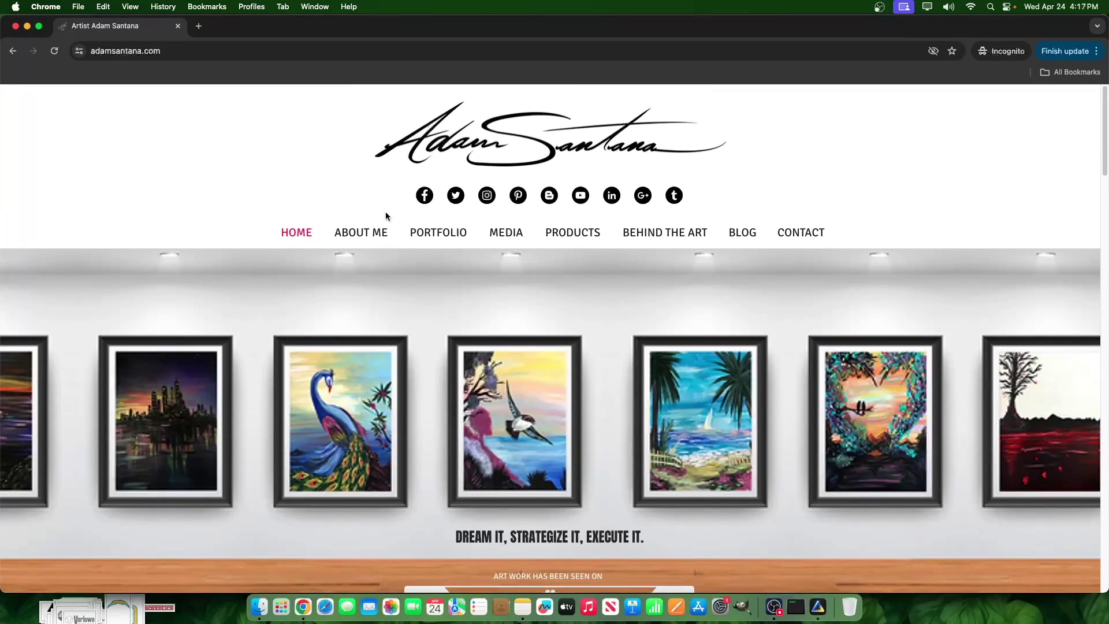
- Open the products page of the artist's website and look through the merchandise, customer comments and list of partner stores
{"action": "mouse_move", "coordinate": [452, 239]}
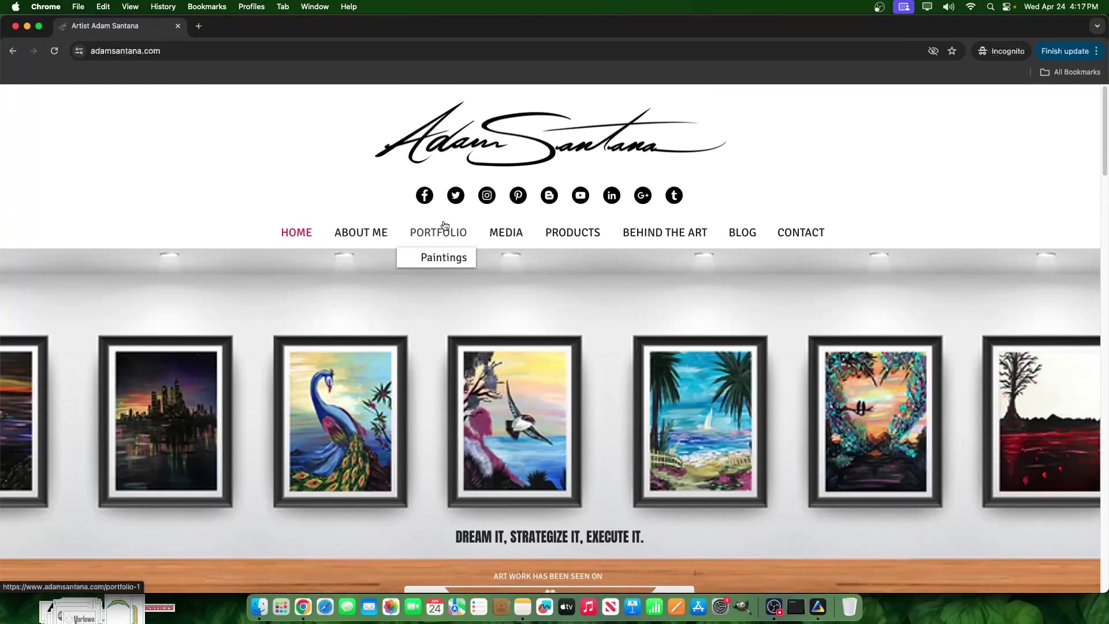
{"action": "mouse_move", "coordinate": [571, 239]}
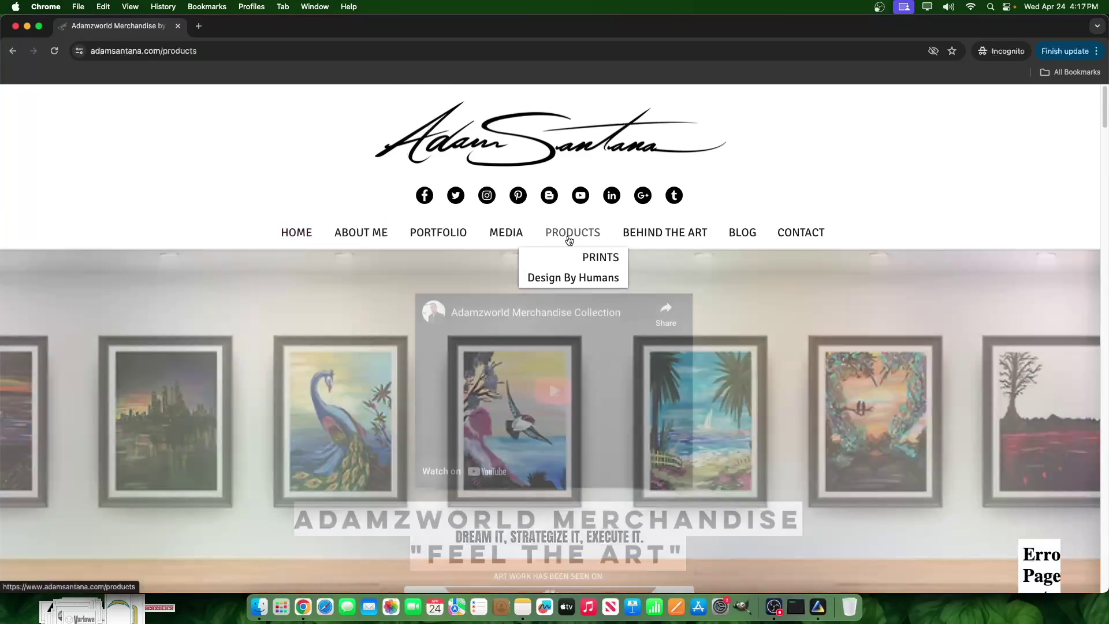
{"action": "scroll", "coordinate": [666, 299], "scroll_direction": "down", "scroll_amount": 10}
{"action": "scroll", "coordinate": [666, 299], "scroll_direction": "down", "scroll_amount": 2}
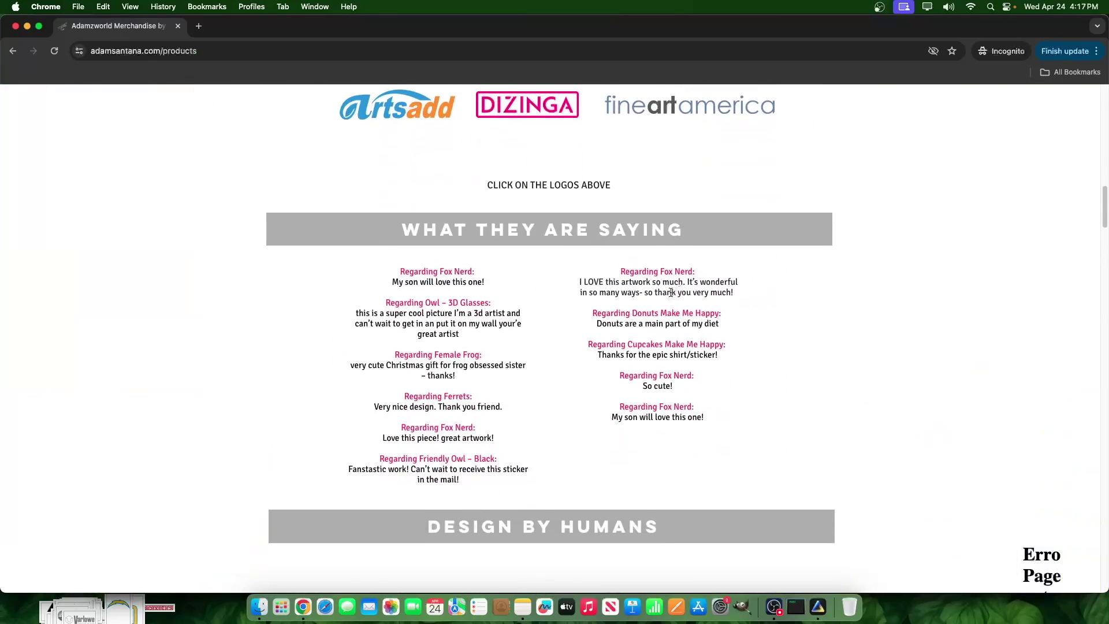
{"action": "scroll", "coordinate": [503, 292], "scroll_direction": "up", "scroll_amount": 7}
{"action": "scroll", "coordinate": [574, 275], "scroll_direction": "up", "scroll_amount": 10}
{"action": "scroll", "coordinate": [819, 415], "scroll_direction": "down", "scroll_amount": 9}
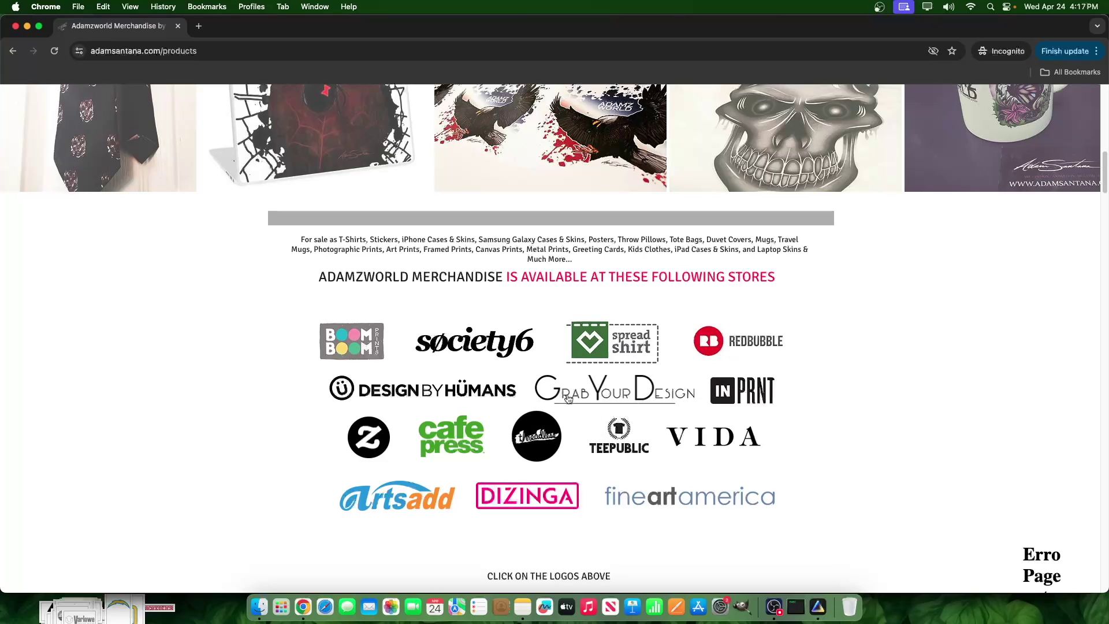
- Return to the main browser window and review the Adobe Stock turtle sticker results and the Etsy cute kids sticker listings
{"action": "key", "text": "super+grave"}
{"action": "scroll", "coordinate": [875, 479], "scroll_direction": "down", "scroll_amount": 2}
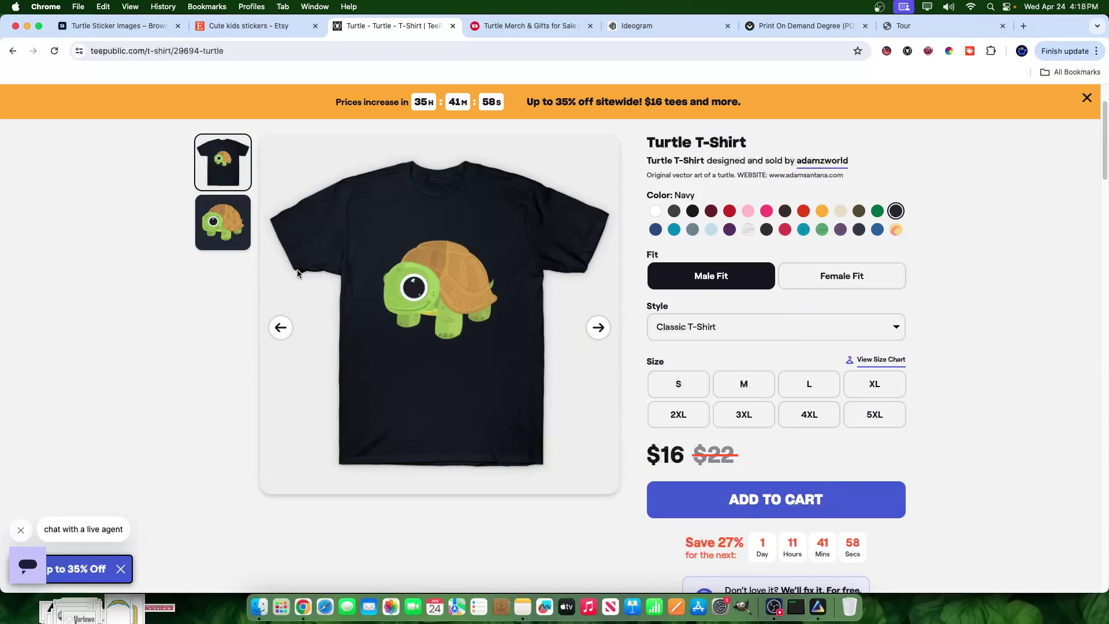
{"action": "left_click", "coordinate": [147, 25]}
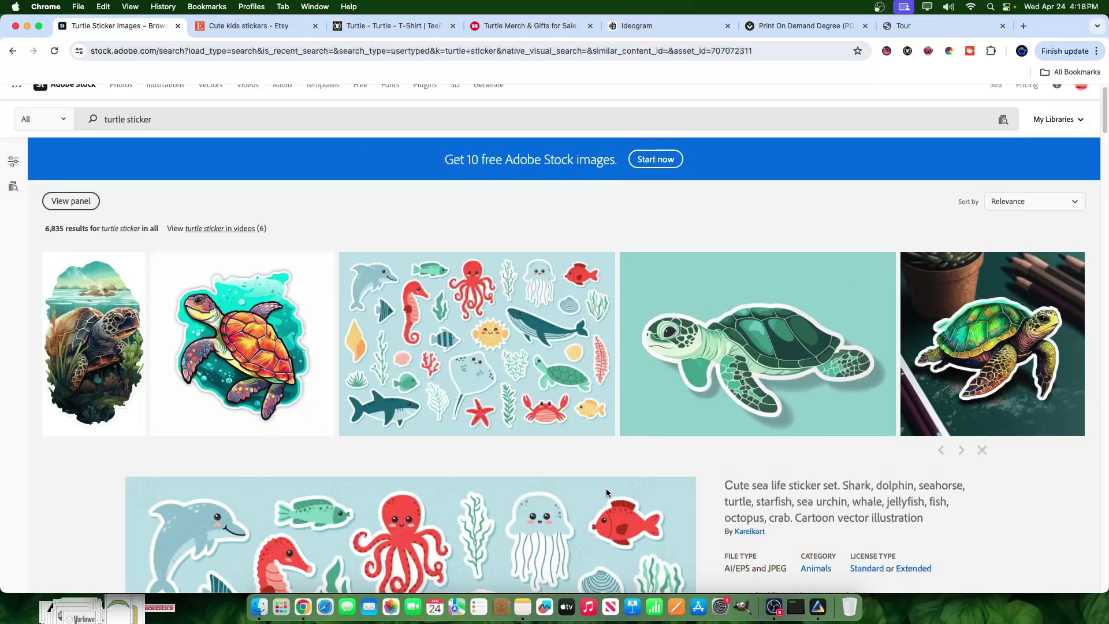
{"action": "left_click", "coordinate": [260, 29]}
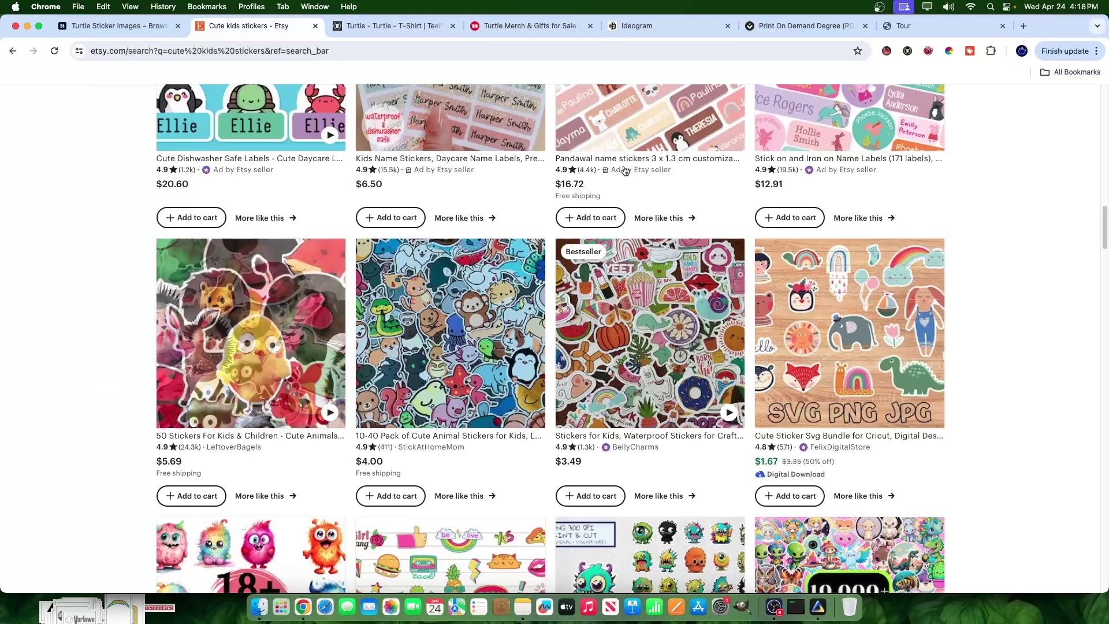
- Switch to Ideogram and examine the cartoon animal sticker prompt, its reference image settings and the generated sheets
{"action": "left_click", "coordinate": [680, 33]}
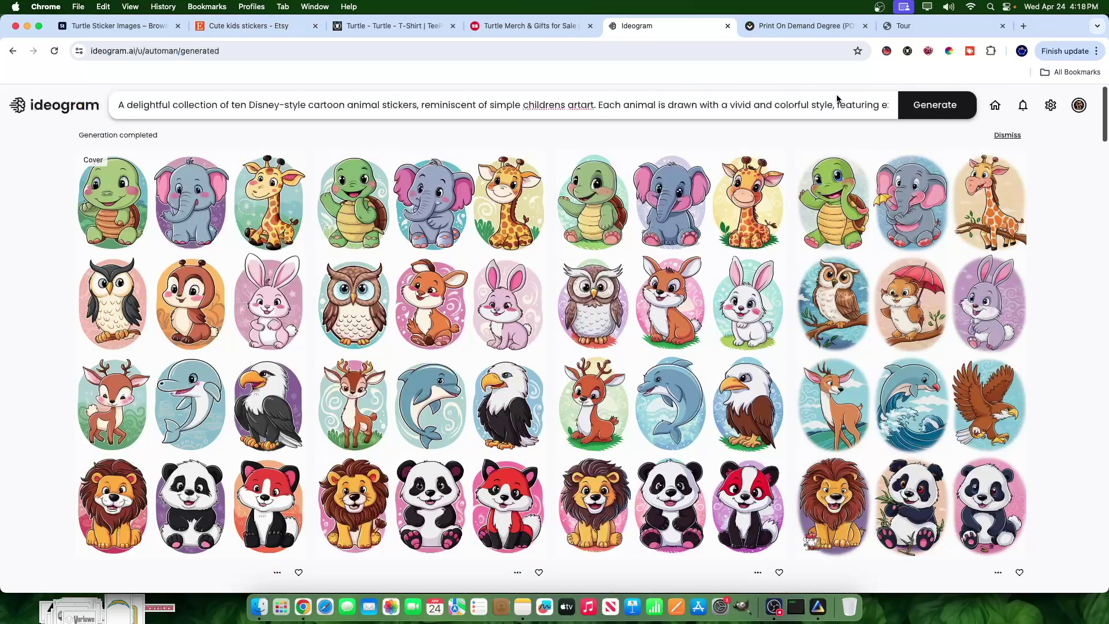
{"action": "left_click", "coordinate": [823, 111]}
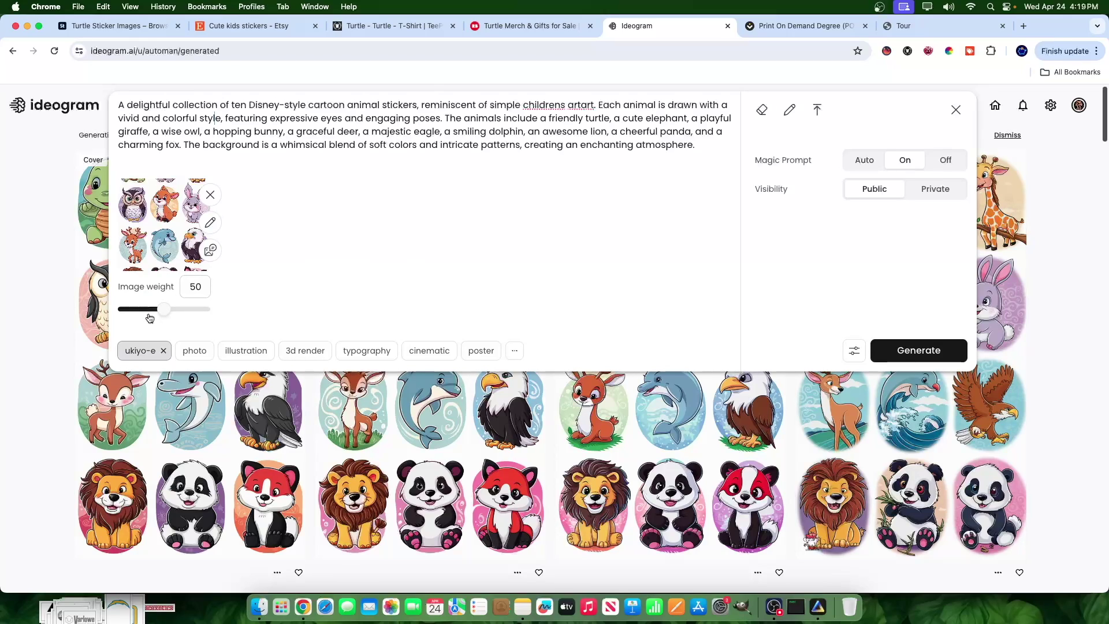
{"action": "left_click", "coordinate": [41, 290]}
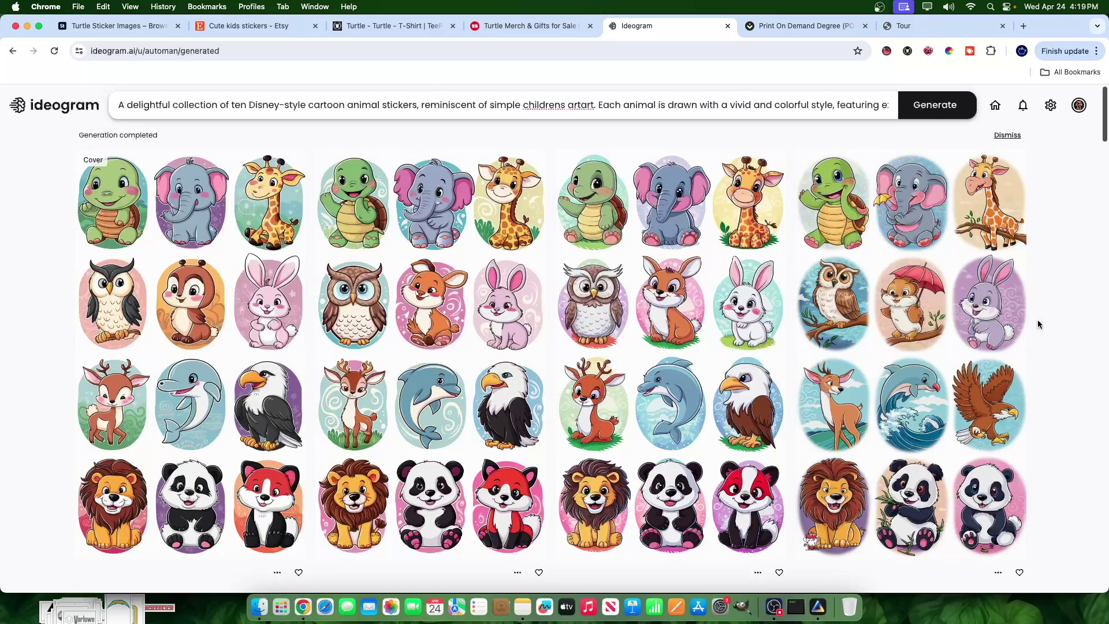
{"action": "left_click", "coordinate": [175, 105]}
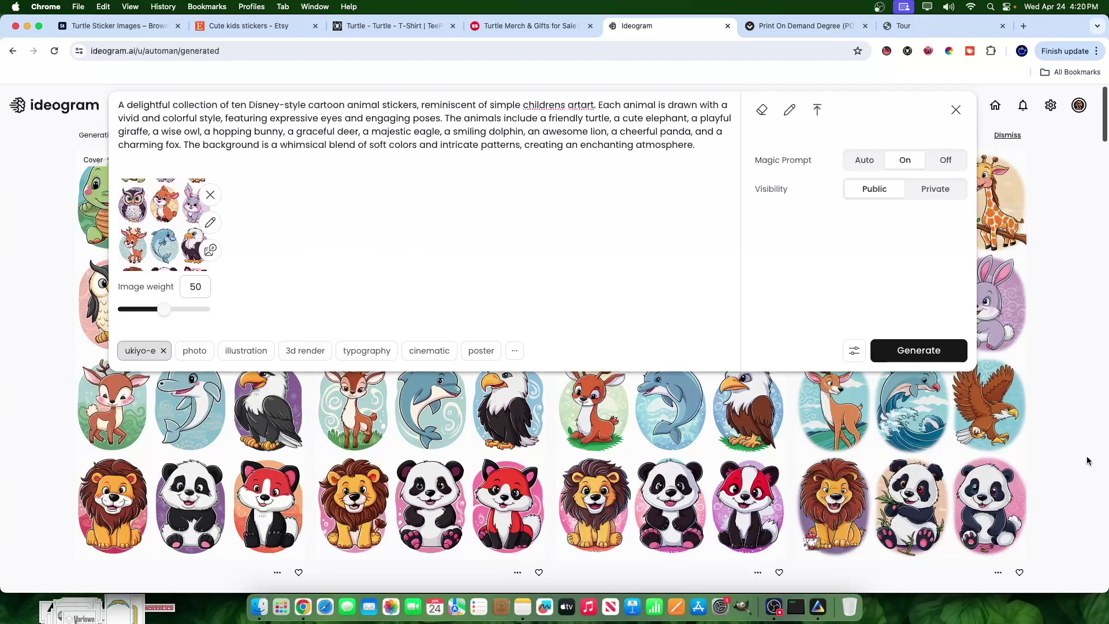
{"action": "left_click", "coordinate": [1067, 435]}
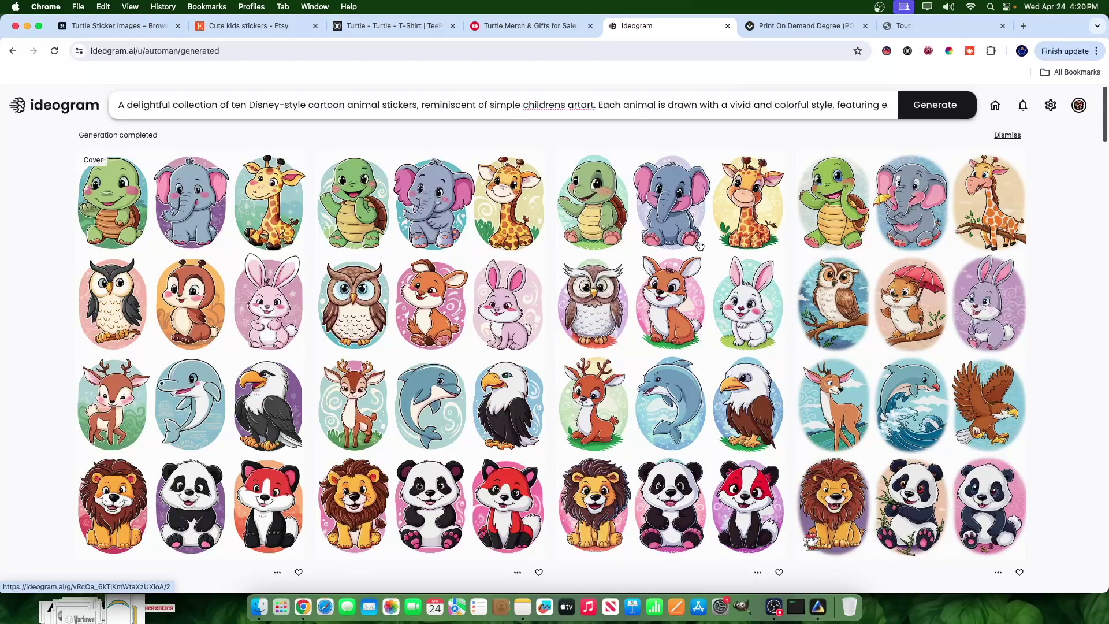
- Set the reference image weight to 20 and generate a new set of cartoon animal sticker sheets
{"action": "left_click", "coordinate": [580, 95]}
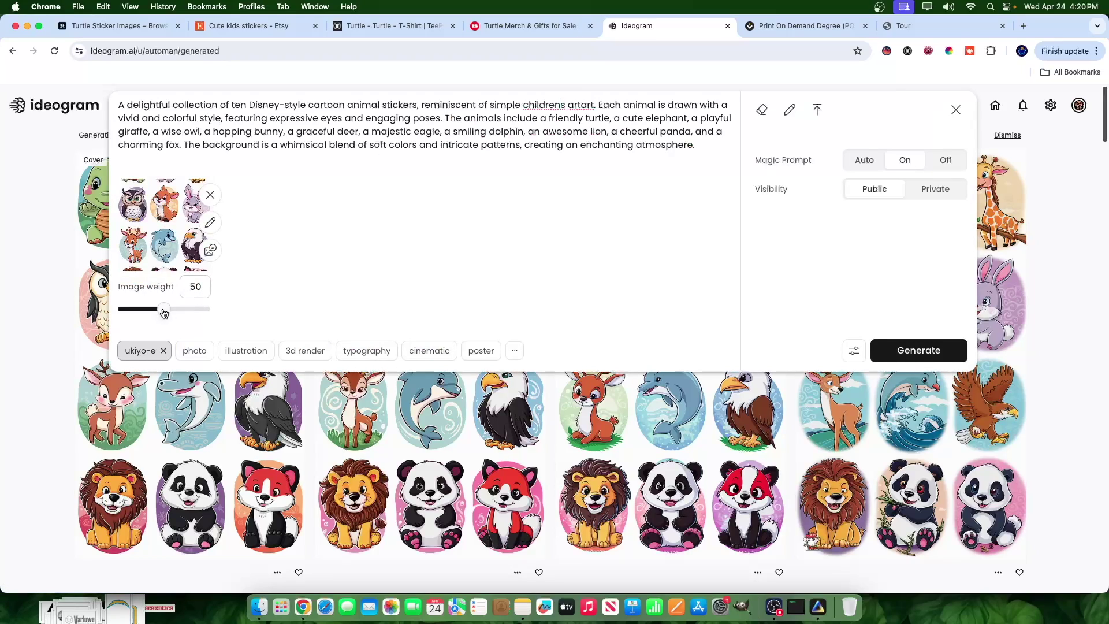
{"action": "left_click_drag", "start_coordinate": [164, 311], "coordinate": [137, 312]}
{"action": "left_click", "coordinate": [948, 355]}
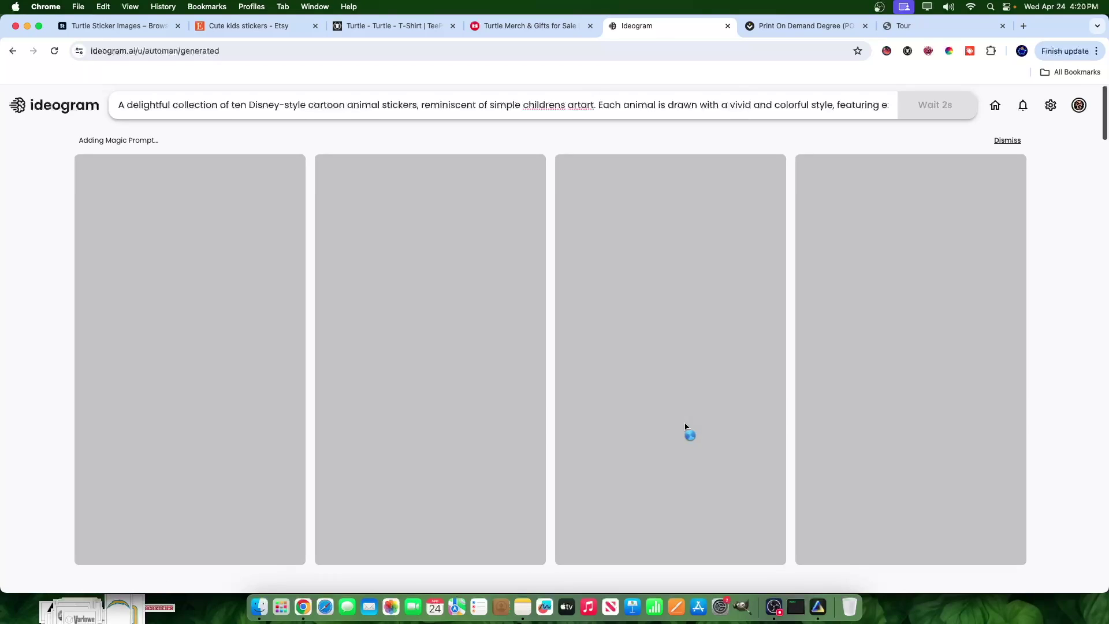
{"action": "scroll", "coordinate": [636, 416], "scroll_direction": "down", "scroll_amount": 6}
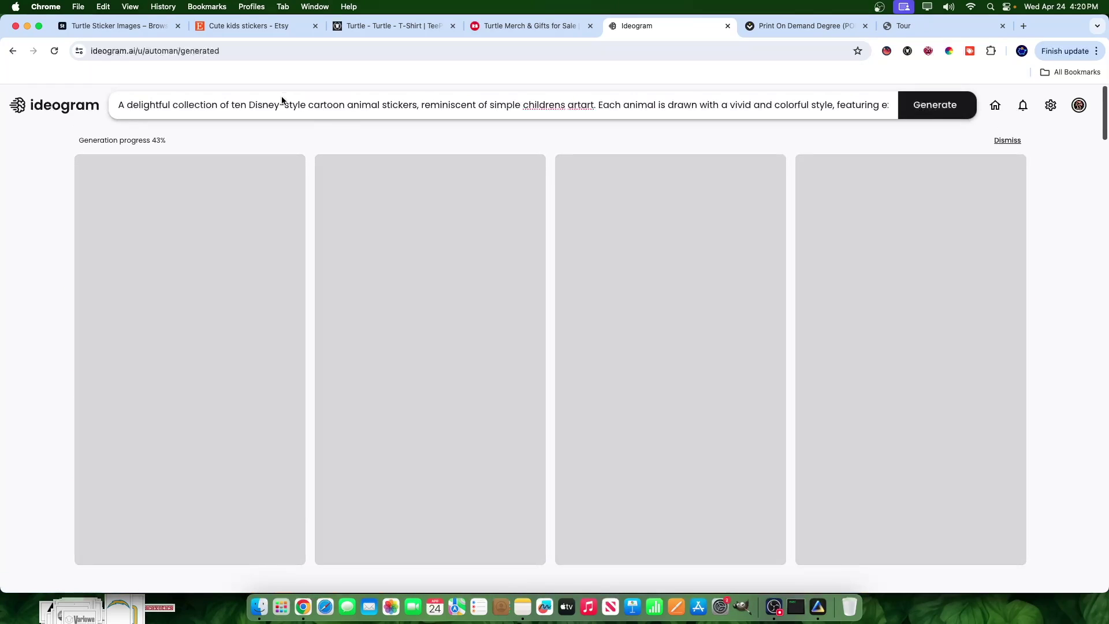
- Compare the newly generated sticker sheets with the prompt text and the image weight used for them
{"action": "left_click", "coordinate": [279, 106]}
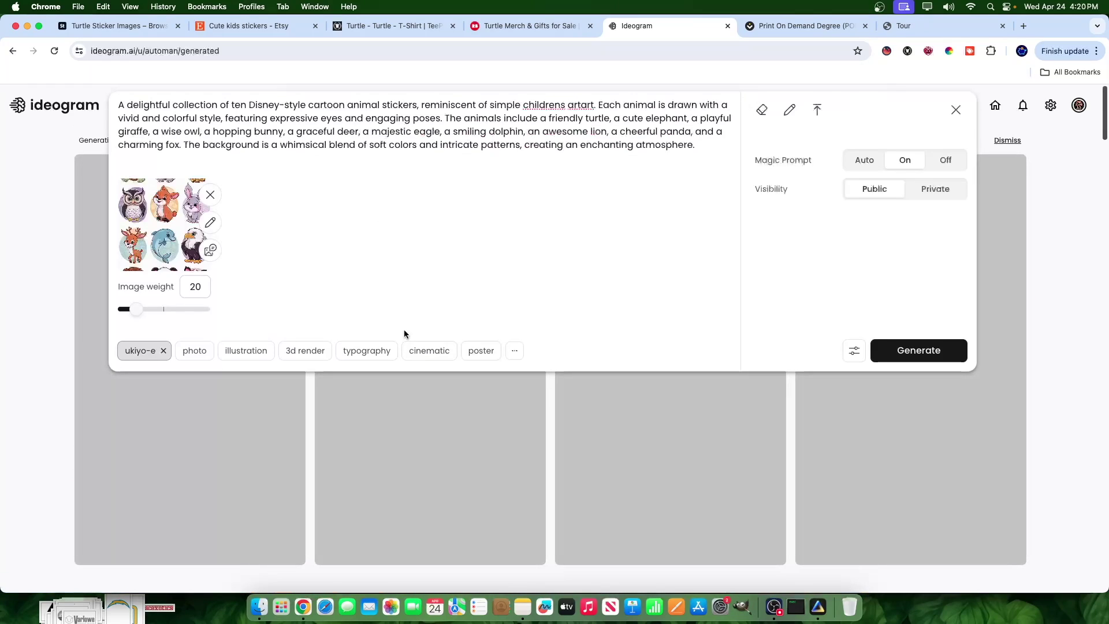
{"action": "left_click", "coordinate": [1047, 325]}
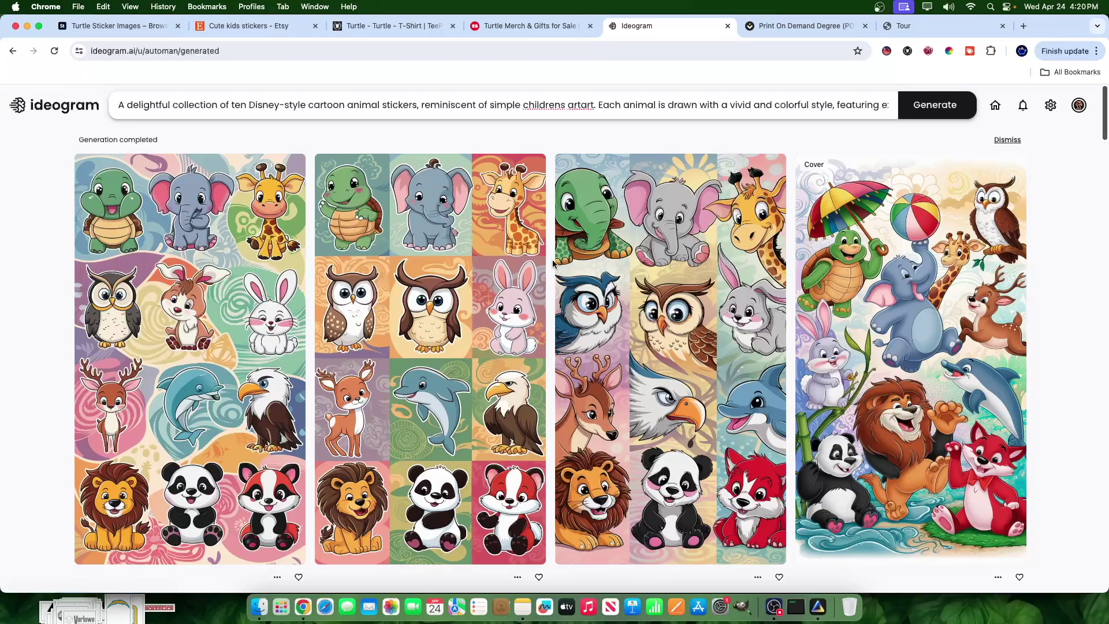
{"action": "left_click", "coordinate": [218, 107]}
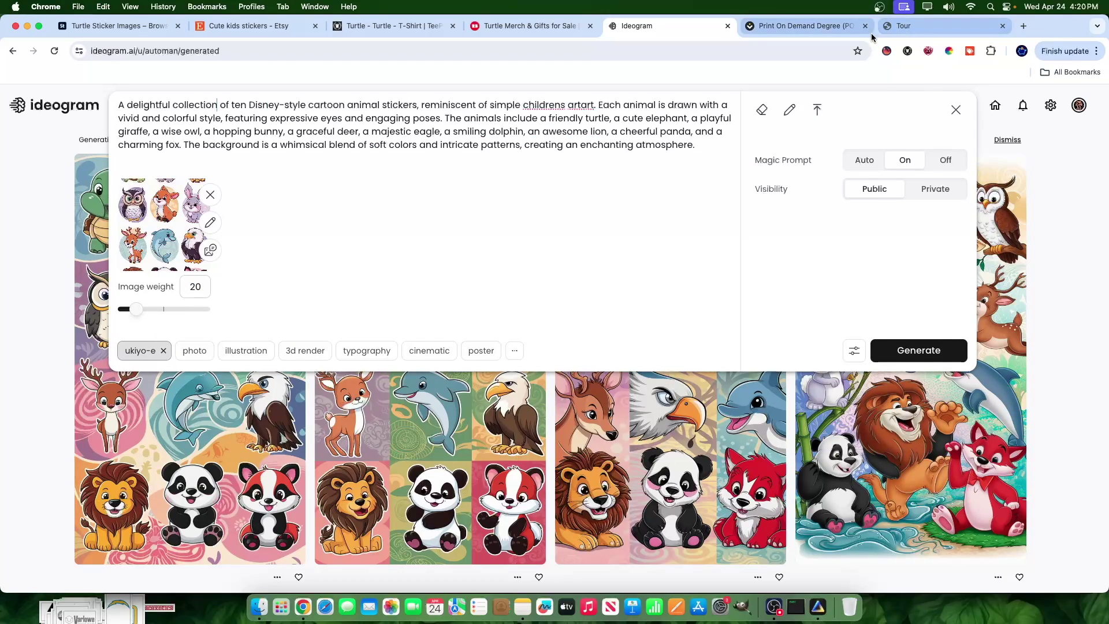
- Look through the course offers on the autopilotpassiveincome.com and Print On Demand Degree pages
{"action": "left_click", "coordinate": [924, 26]}
{"action": "scroll", "coordinate": [846, 421], "scroll_direction": "down", "scroll_amount": 5}
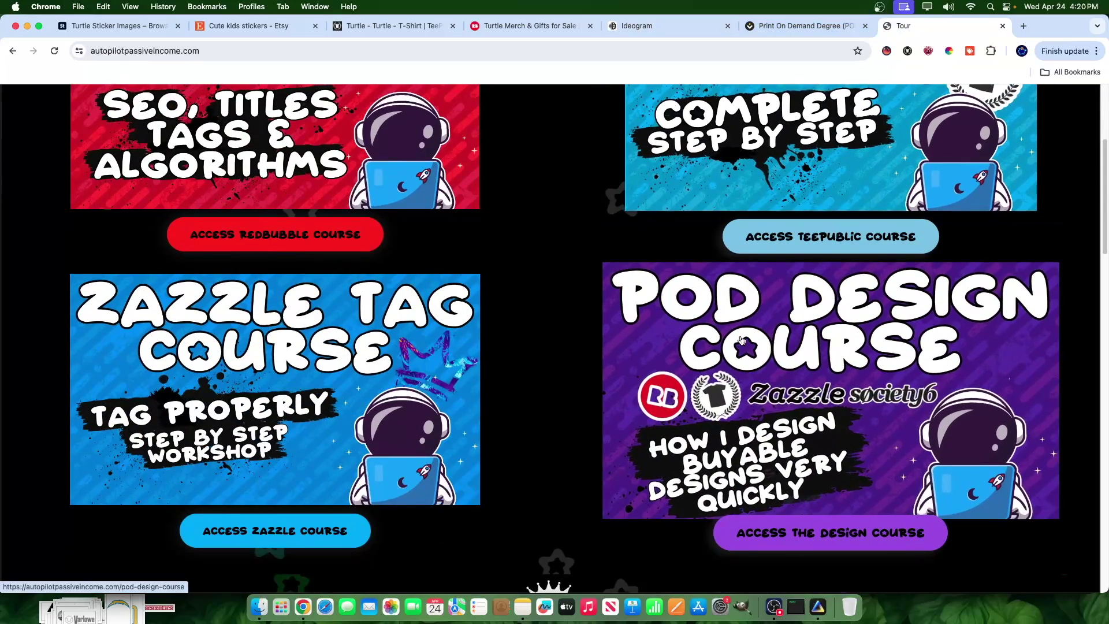
{"action": "scroll", "coordinate": [594, 433], "scroll_direction": "up", "scroll_amount": 2}
{"action": "left_click", "coordinate": [820, 27]}
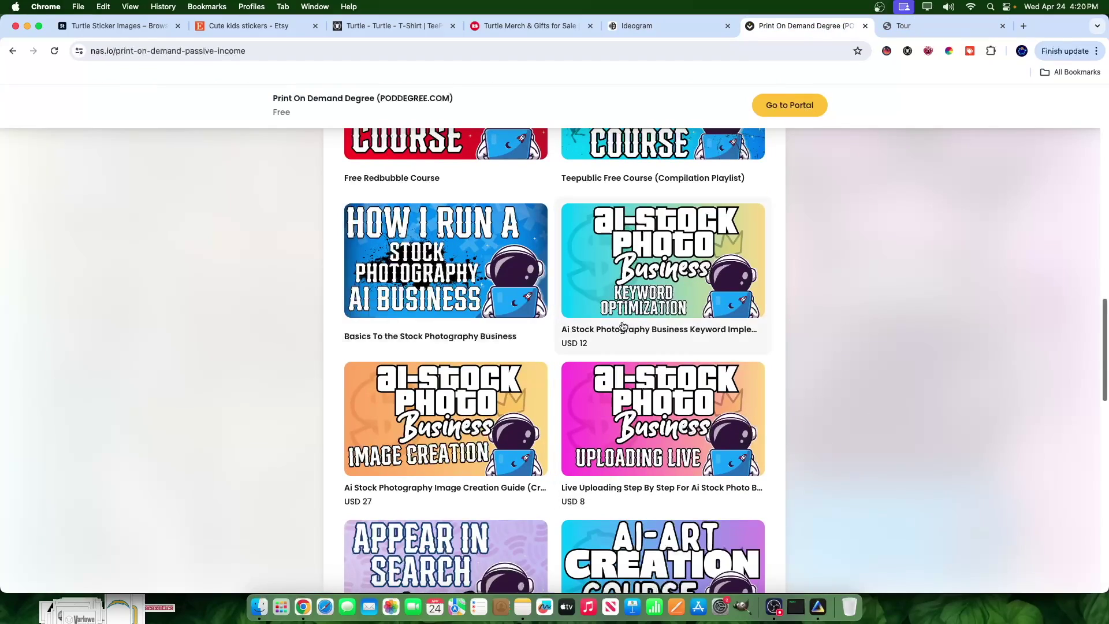
{"action": "scroll", "coordinate": [664, 318], "scroll_direction": "down", "scroll_amount": 2}
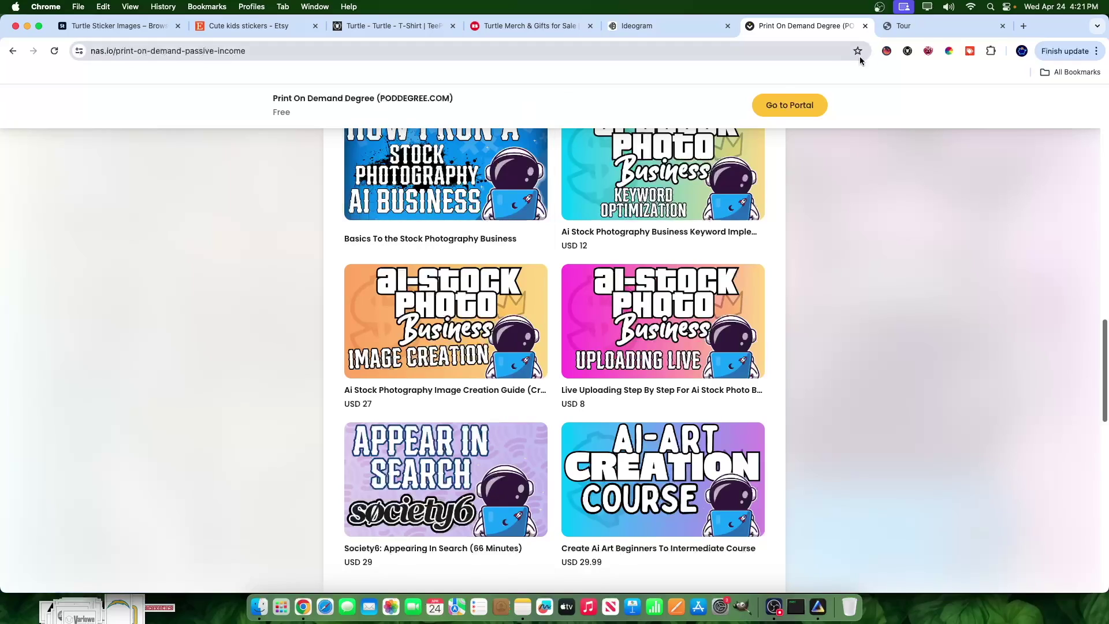
- View the Stockbubbler and Teepublic Tag Optimizer browser extensions and close them again
{"action": "left_click", "coordinate": [887, 51]}
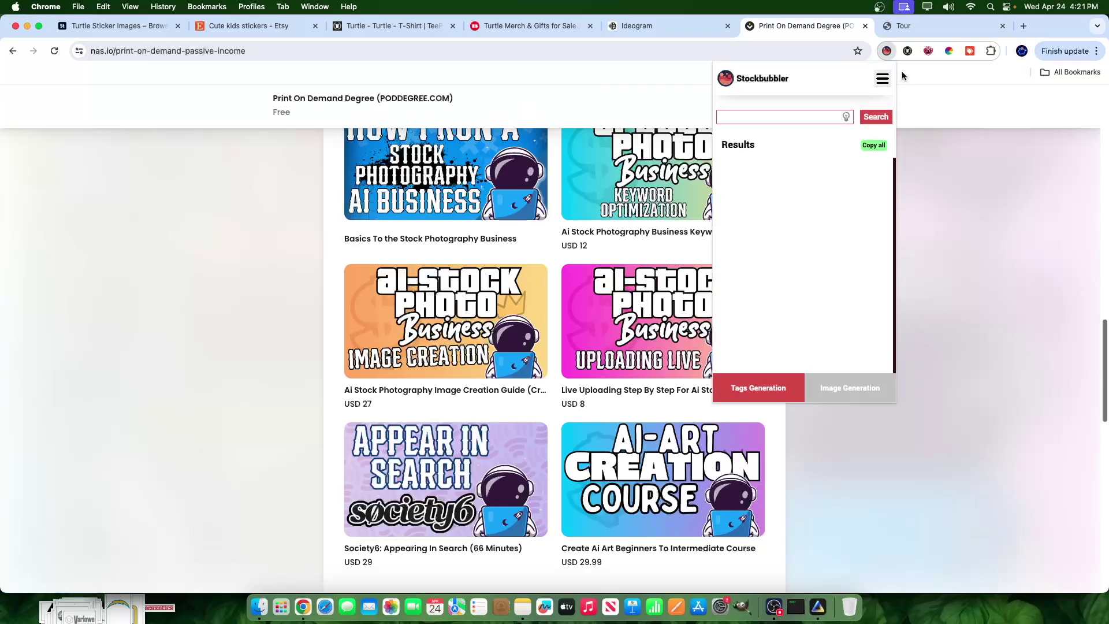
{"action": "left_click", "coordinate": [907, 52]}
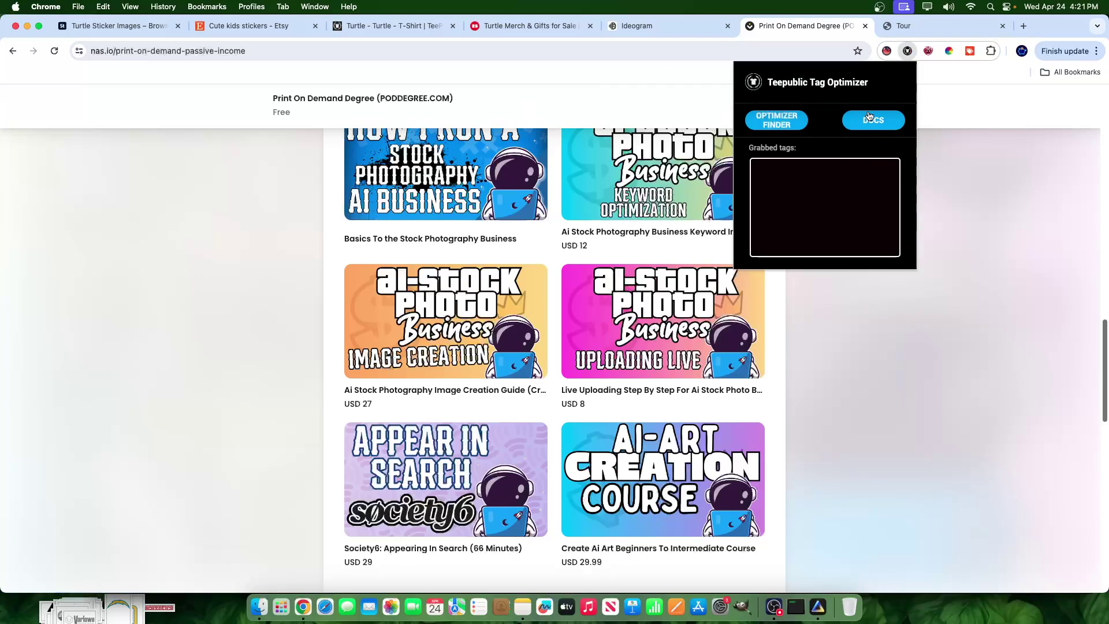
{"action": "left_click", "coordinate": [884, 52]}
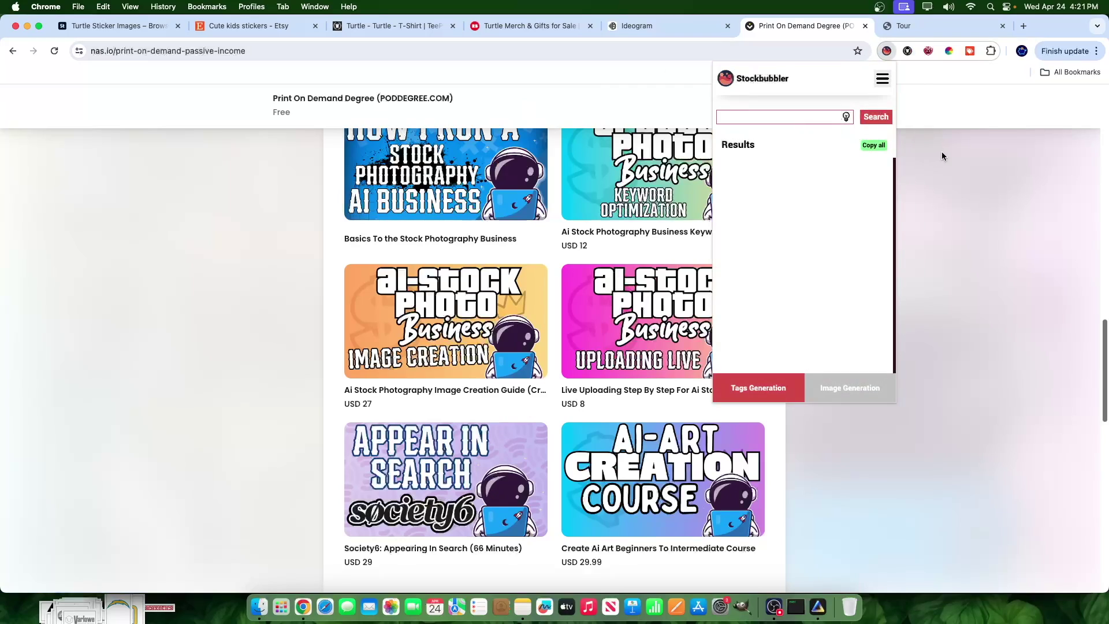
{"action": "left_click", "coordinate": [954, 151]}
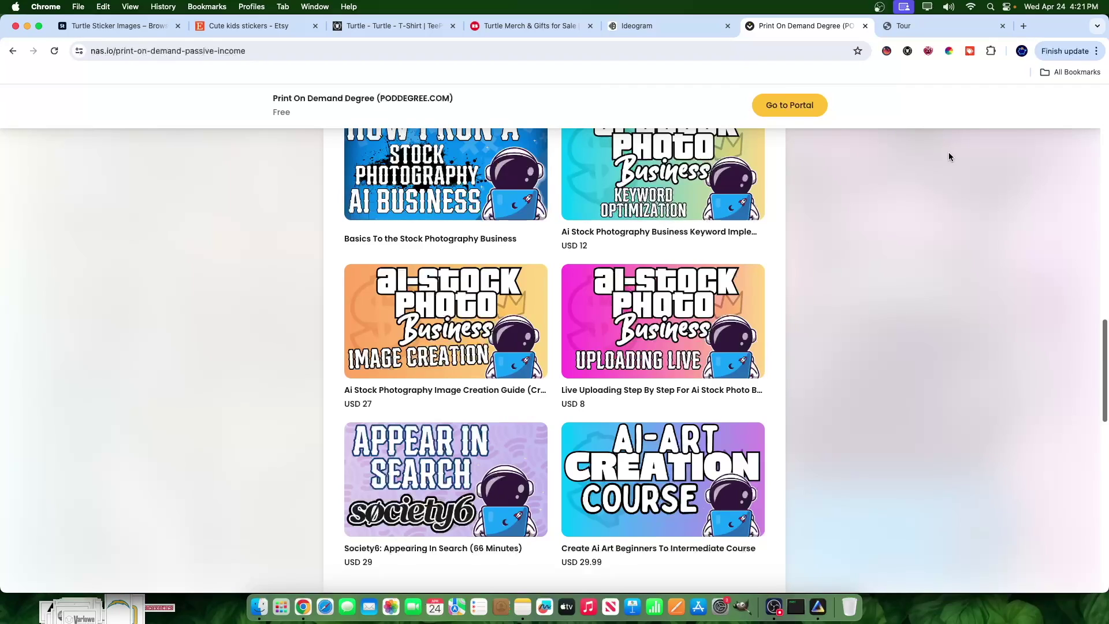
- Revisit the turtle pages on TeePublic, Redbubble and Adobe Stock, and return to the generated sticker sheets in Ideogram
{"action": "left_click", "coordinate": [364, 26]}
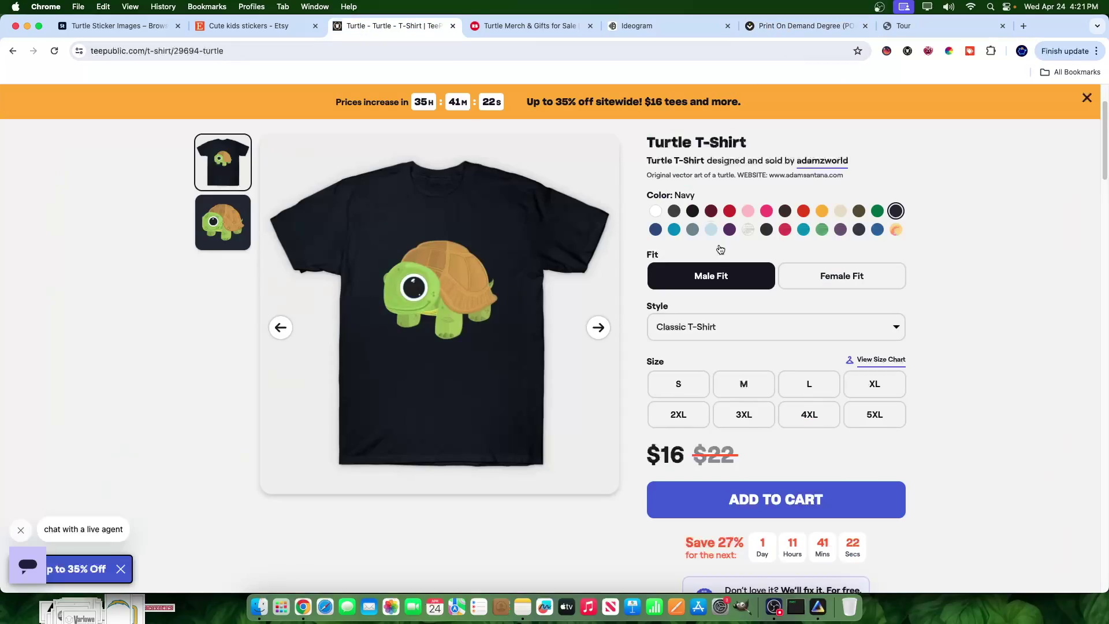
{"action": "left_click", "coordinate": [524, 33]}
{"action": "key", "text": "super+1"}
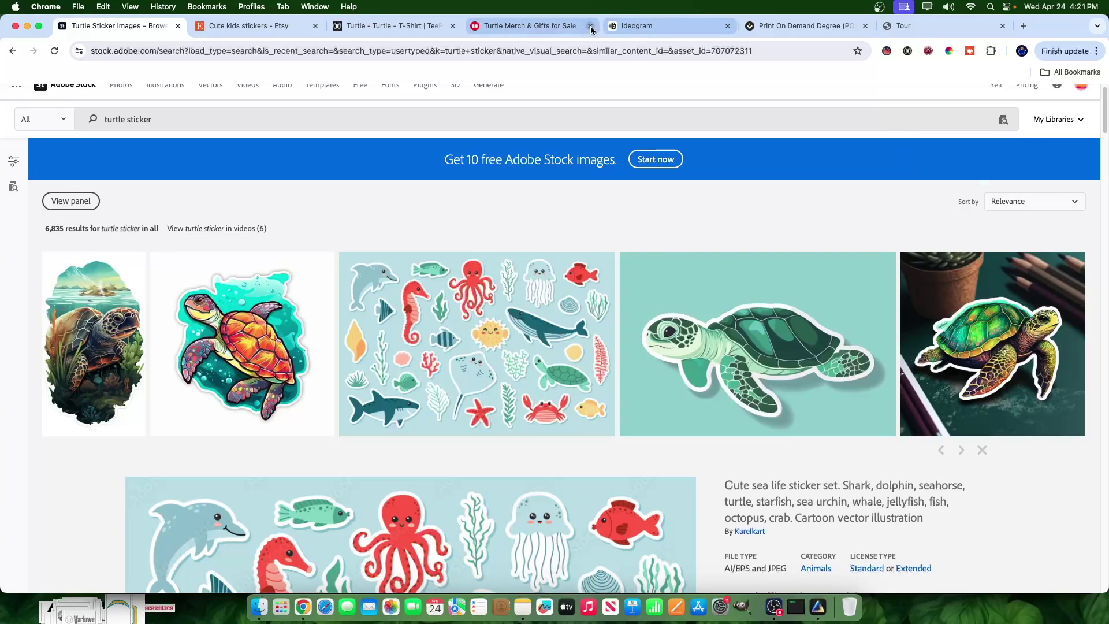
{"action": "left_click", "coordinate": [666, 31]}
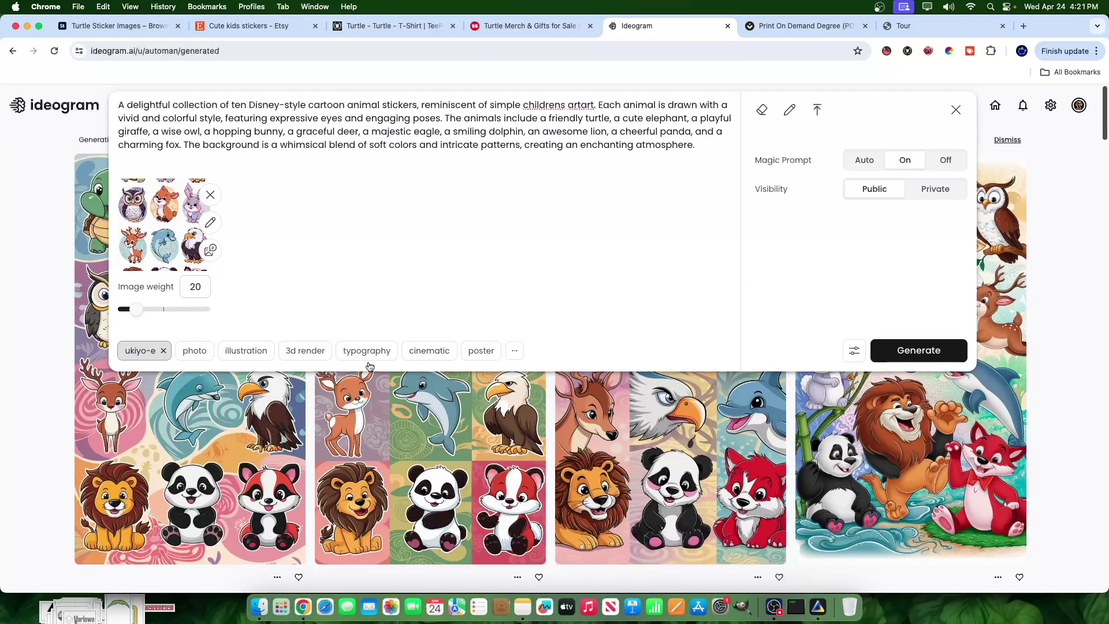
{"action": "left_click", "coordinate": [1053, 396]}
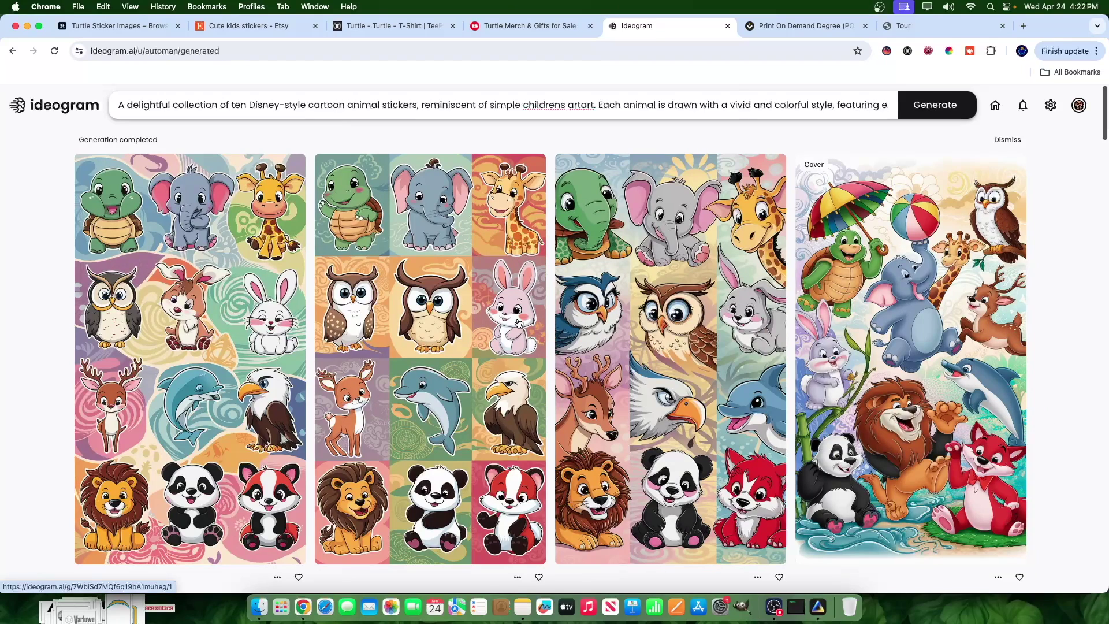
- Set the reference image weight to 50 and generate the cartoon animal sticker sheets again
{"action": "left_click", "coordinate": [127, 110]}
{"action": "left_click_drag", "start_coordinate": [136, 309], "coordinate": [164, 309]}
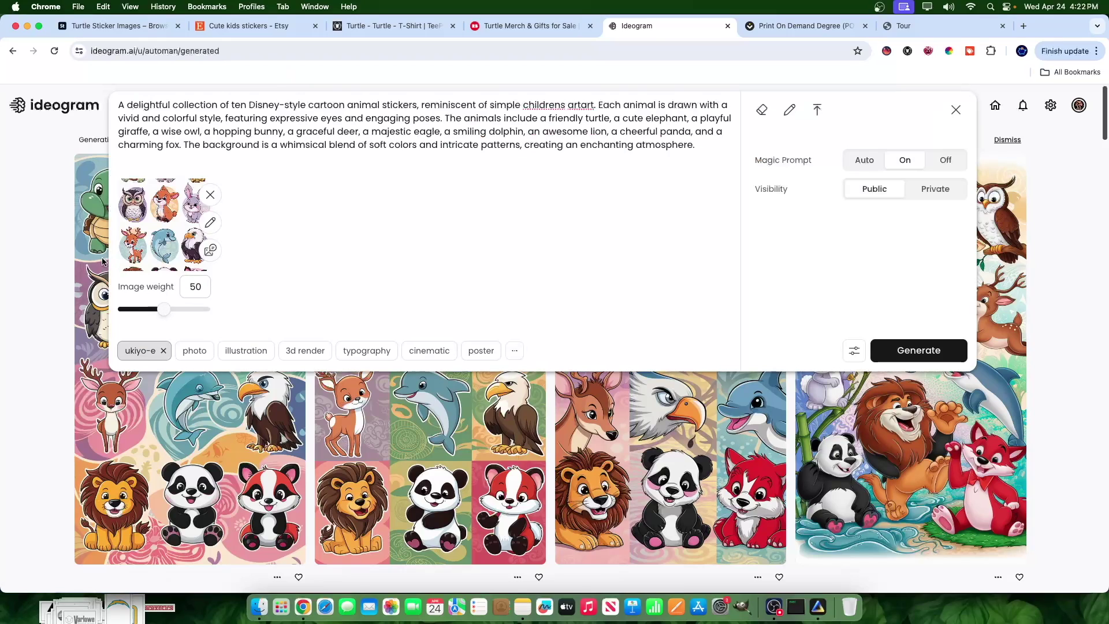
{"action": "left_click", "coordinate": [907, 350]}
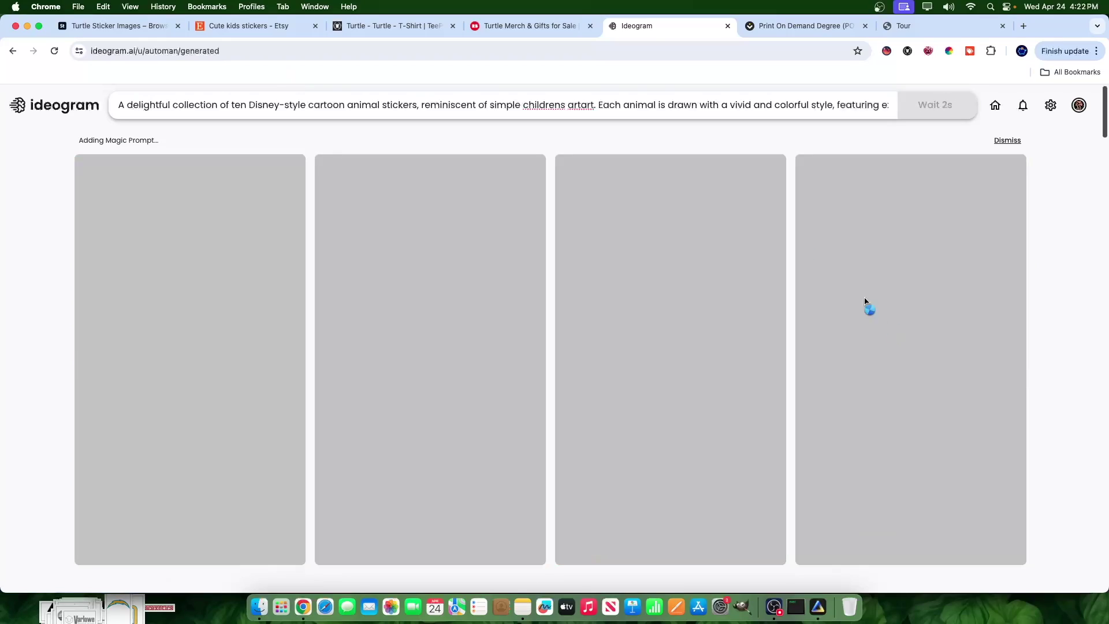
- Check the image weight against the new sticker sheets and open the first sheet's detail page
{"action": "left_click", "coordinate": [217, 107]}
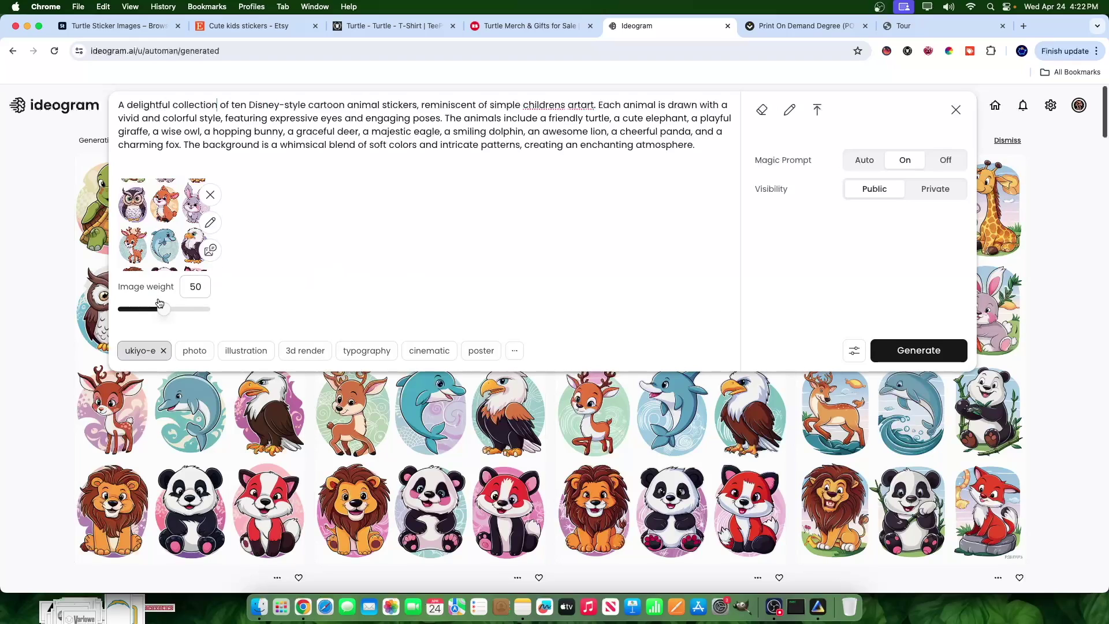
{"action": "left_click", "coordinate": [1056, 311]}
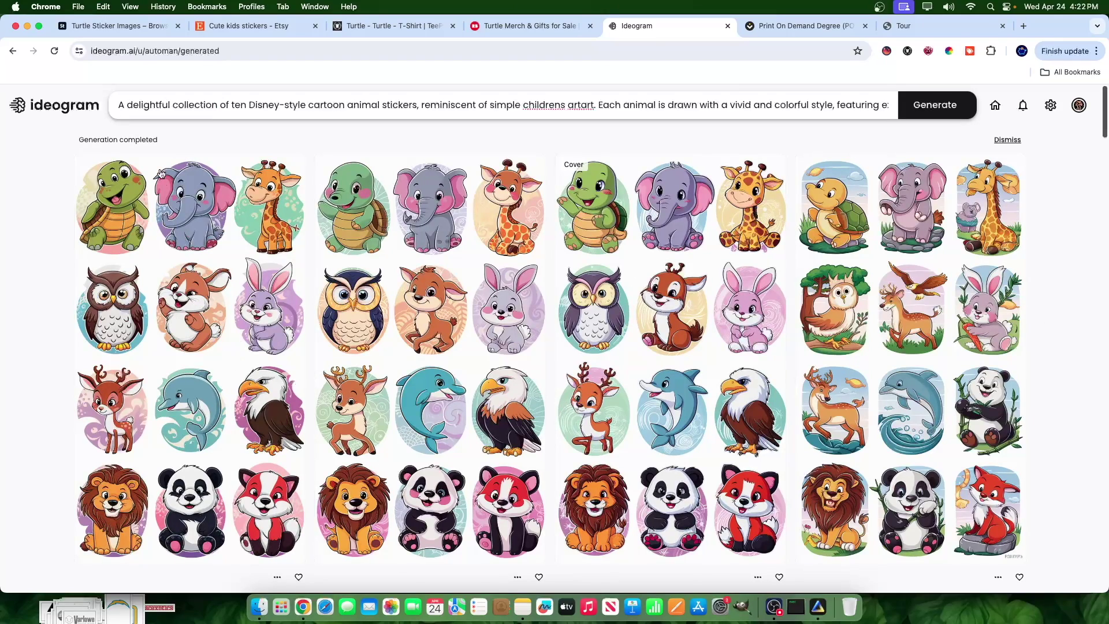
{"action": "scroll", "coordinate": [941, 291], "scroll_direction": "down", "scroll_amount": 3}
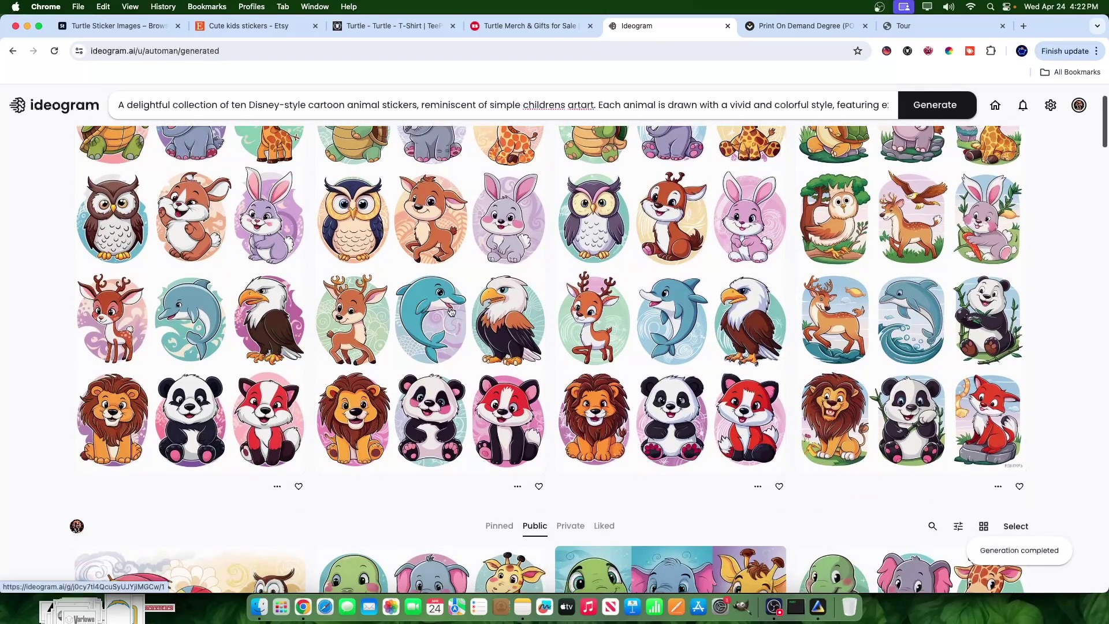
{"action": "left_click", "coordinate": [257, 330]}
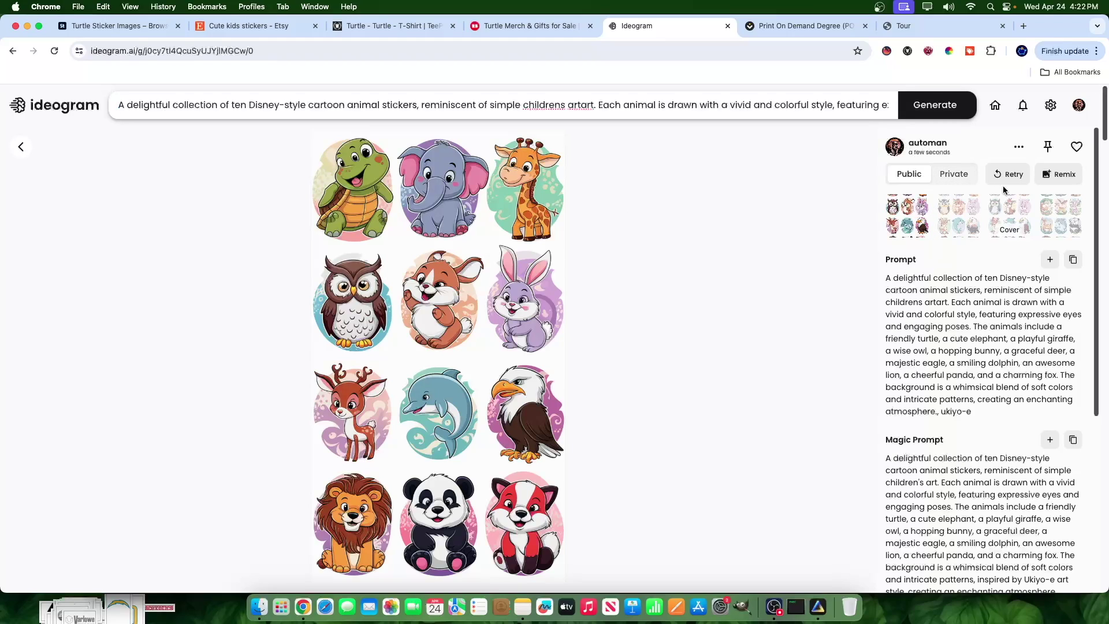
- Browse the profile's public generations and open the earlier cartoon animal sticker sheet with the waving turtle on a teal background
{"action": "left_click", "coordinate": [1079, 105]}
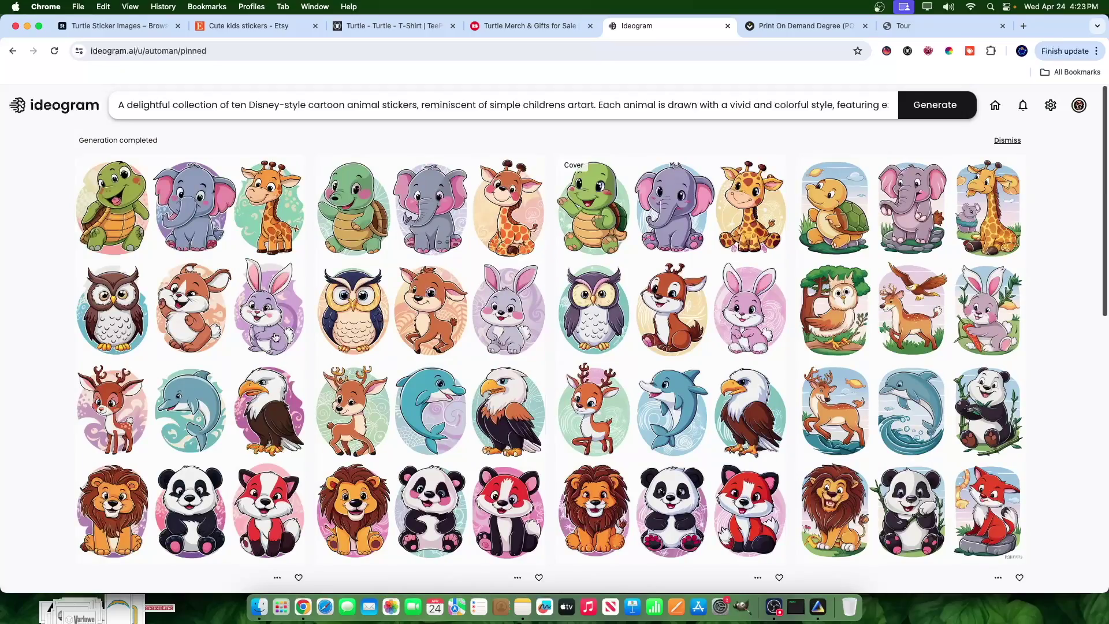
{"action": "scroll", "coordinate": [276, 335], "scroll_direction": "down", "scroll_amount": 7}
{"action": "left_click", "coordinate": [535, 213]}
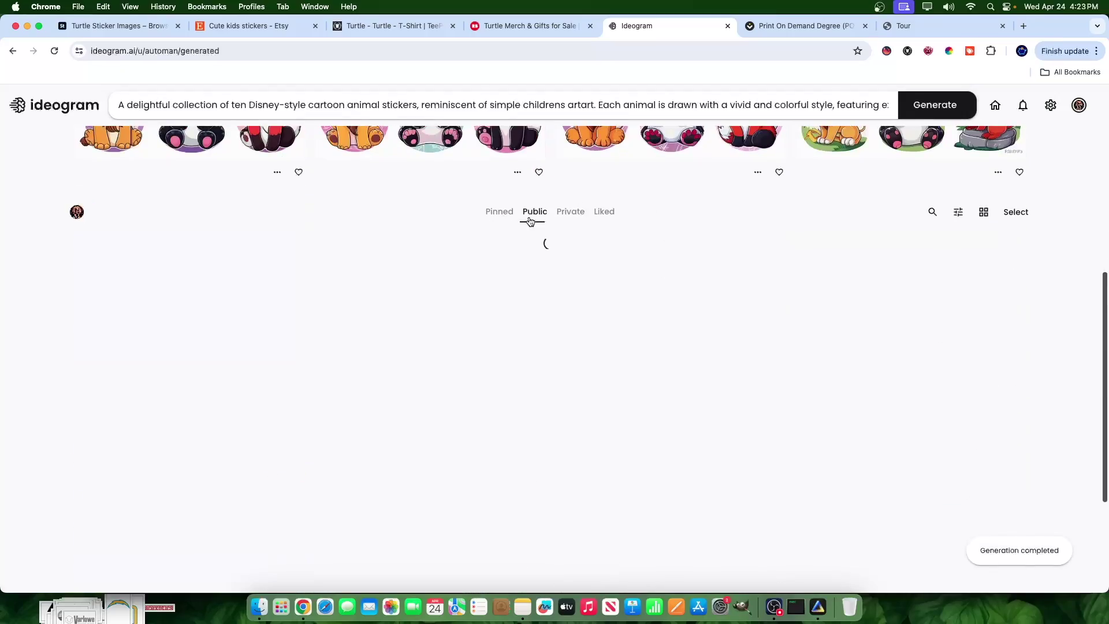
{"action": "scroll", "coordinate": [421, 273], "scroll_direction": "down", "scroll_amount": 3}
{"action": "scroll", "coordinate": [421, 273], "scroll_direction": "down", "scroll_amount": 10}
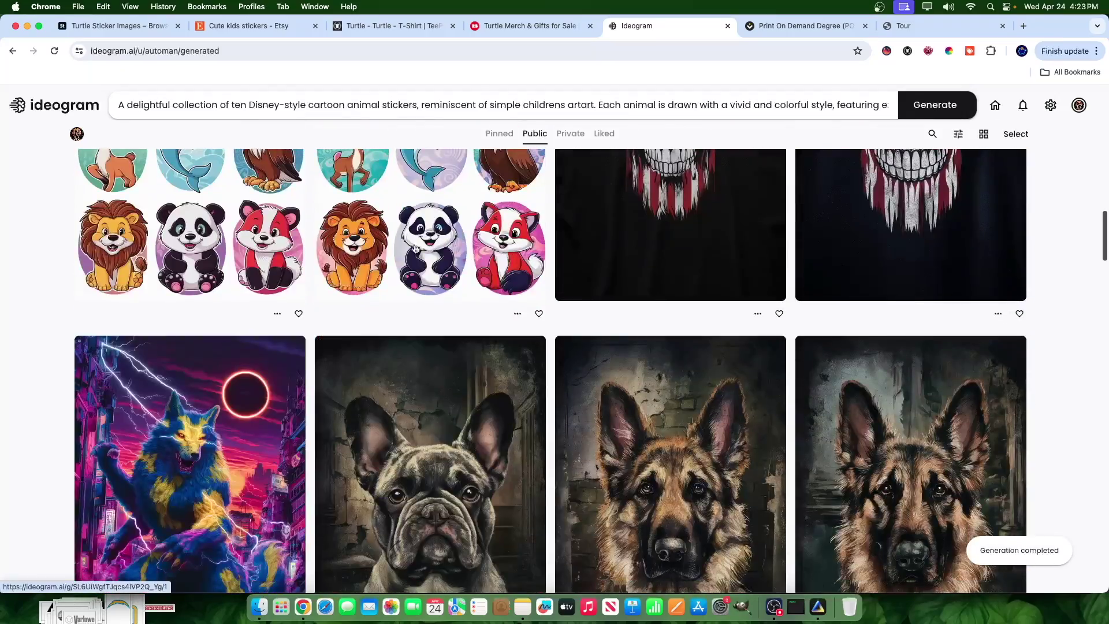
{"action": "scroll", "coordinate": [556, 500], "scroll_direction": "up", "scroll_amount": 5}
{"action": "scroll", "coordinate": [556, 500], "scroll_direction": "up", "scroll_amount": 2}
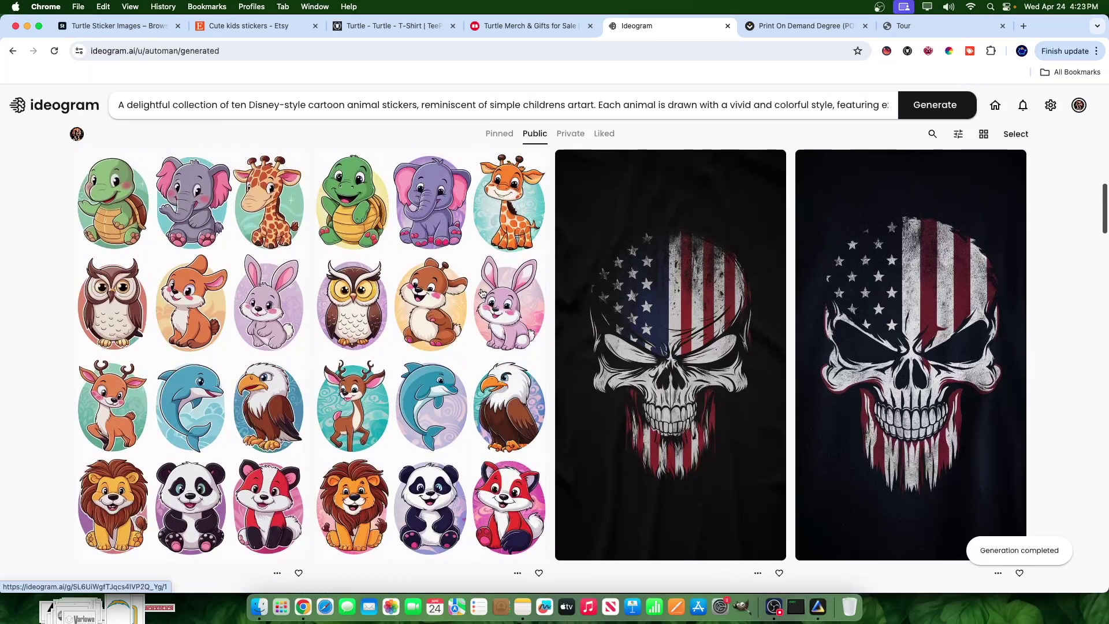
{"action": "left_click", "coordinate": [184, 298]}
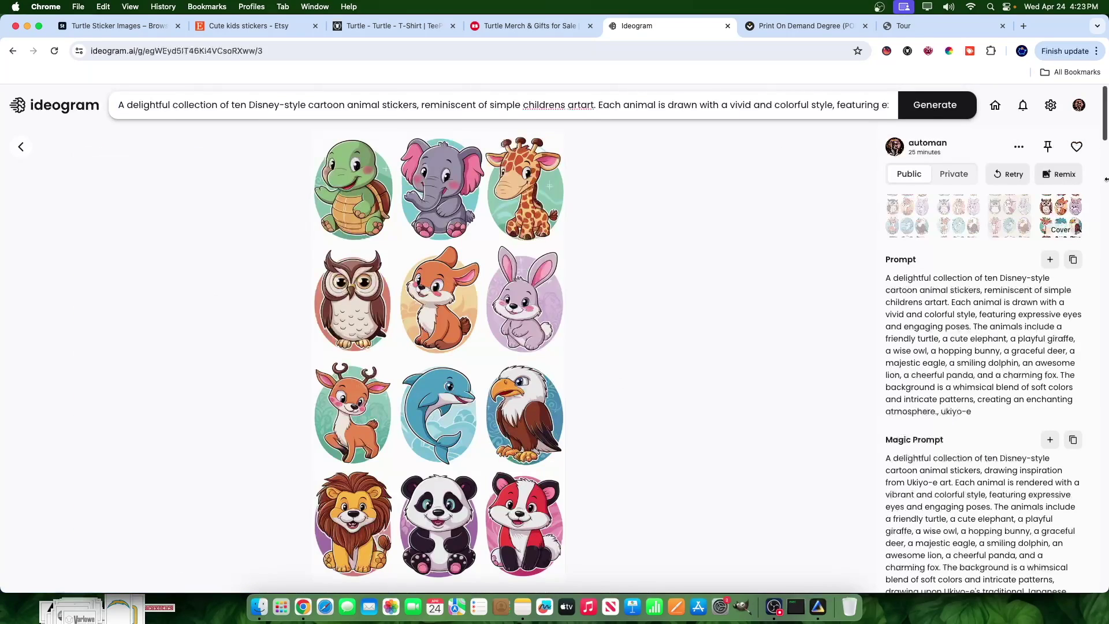
- Open the sheet's remix settings, review the Ukiyo-e prompt text and reference image weight, and close them without generating
{"action": "left_click", "coordinate": [1059, 175]}
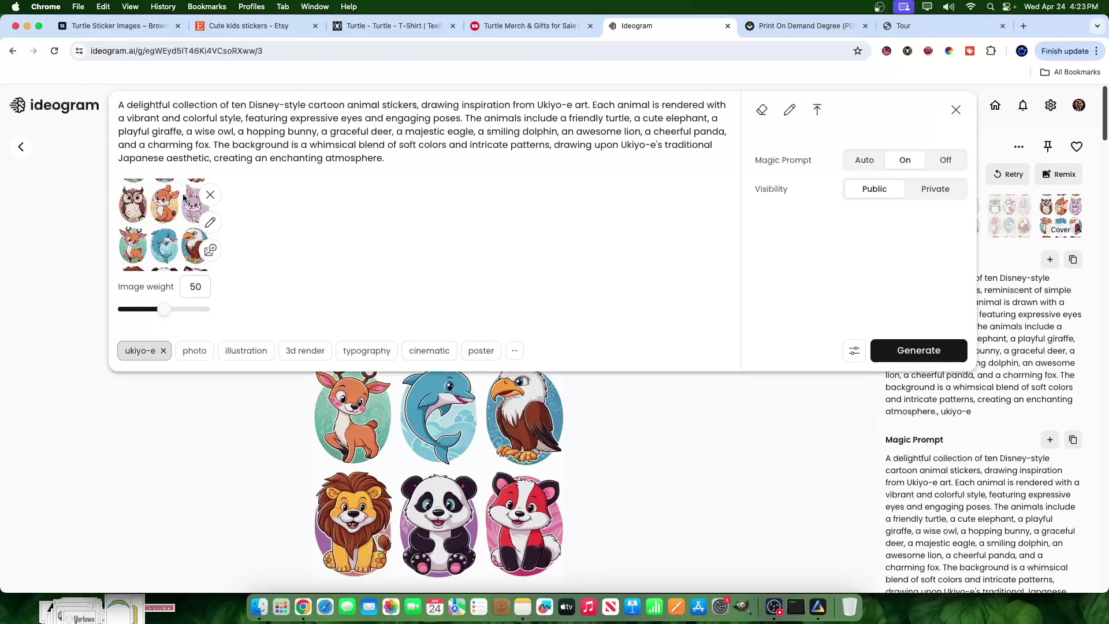
{"action": "scroll", "coordinate": [509, 411], "scroll_direction": "down", "scroll_amount": 3}
{"action": "scroll", "coordinate": [508, 410], "scroll_direction": "up", "scroll_amount": 3}
{"action": "left_click_drag", "start_coordinate": [122, 102], "coordinate": [446, 164]}
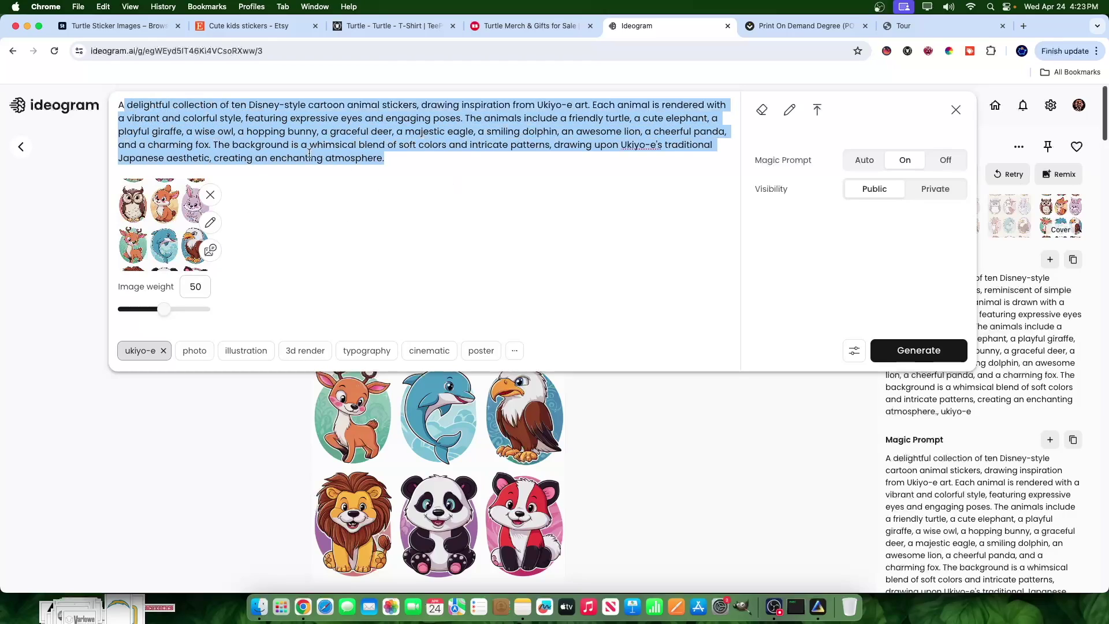
{"action": "left_click", "coordinate": [432, 151]}
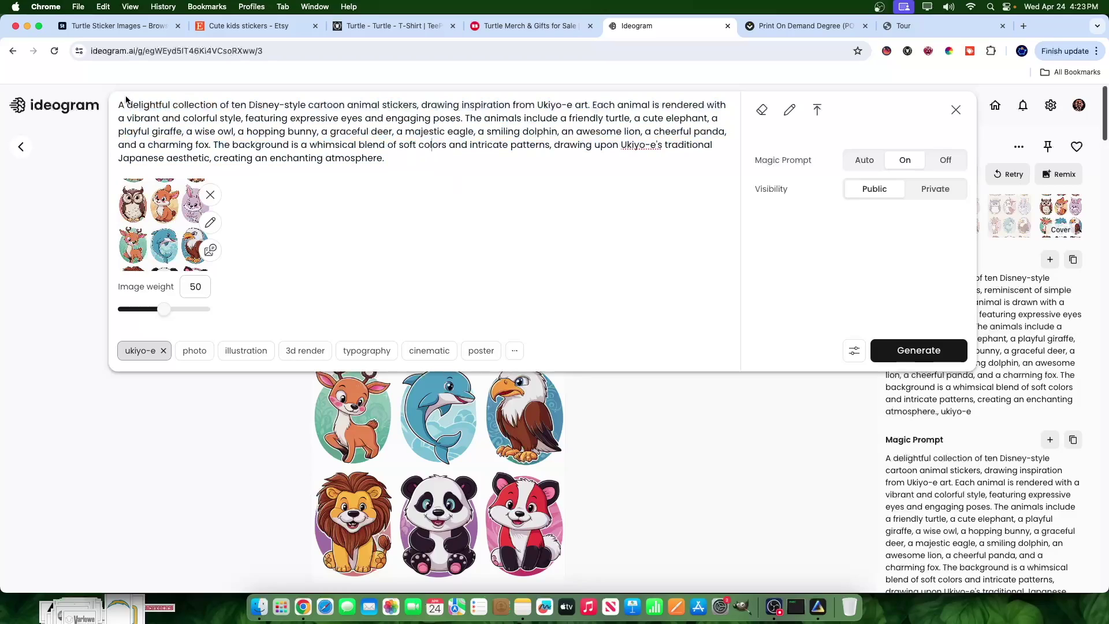
{"action": "left_click_drag", "start_coordinate": [126, 104], "coordinate": [534, 108]}
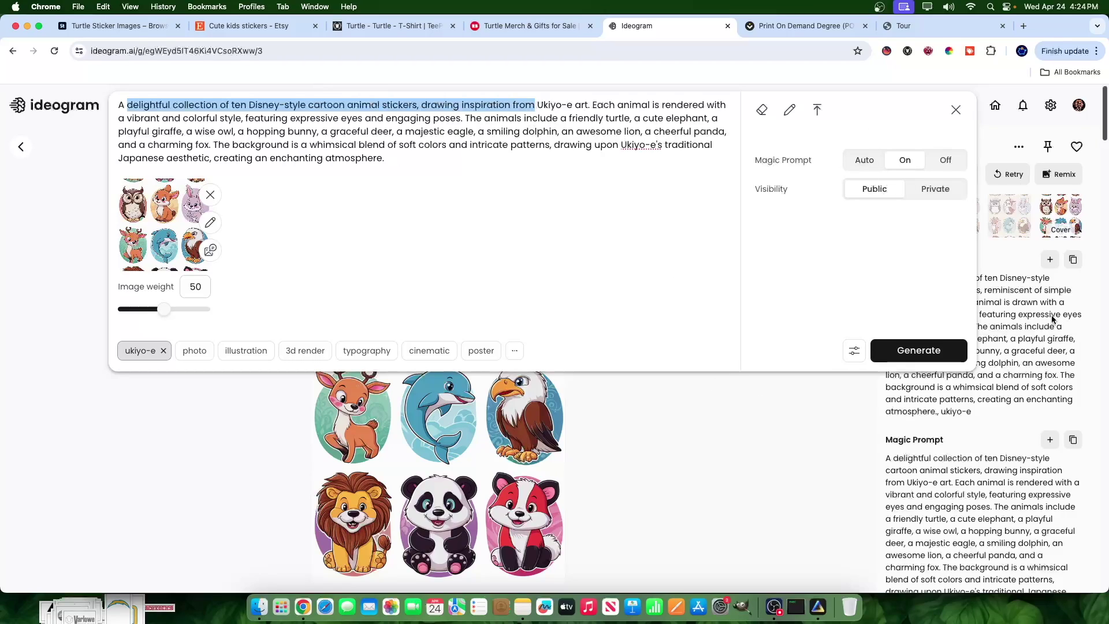
{"action": "left_click", "coordinate": [778, 416]}
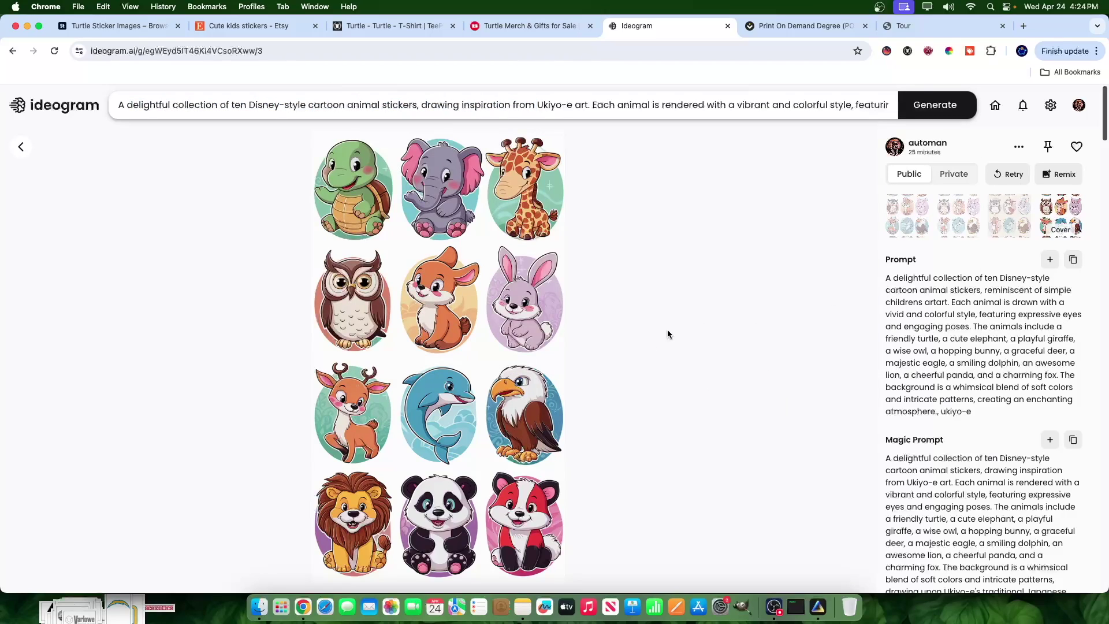
- Switch to the first sticker sheet variation of this generation and download it
{"action": "scroll", "coordinate": [433, 231], "scroll_direction": "down", "scroll_amount": 1}
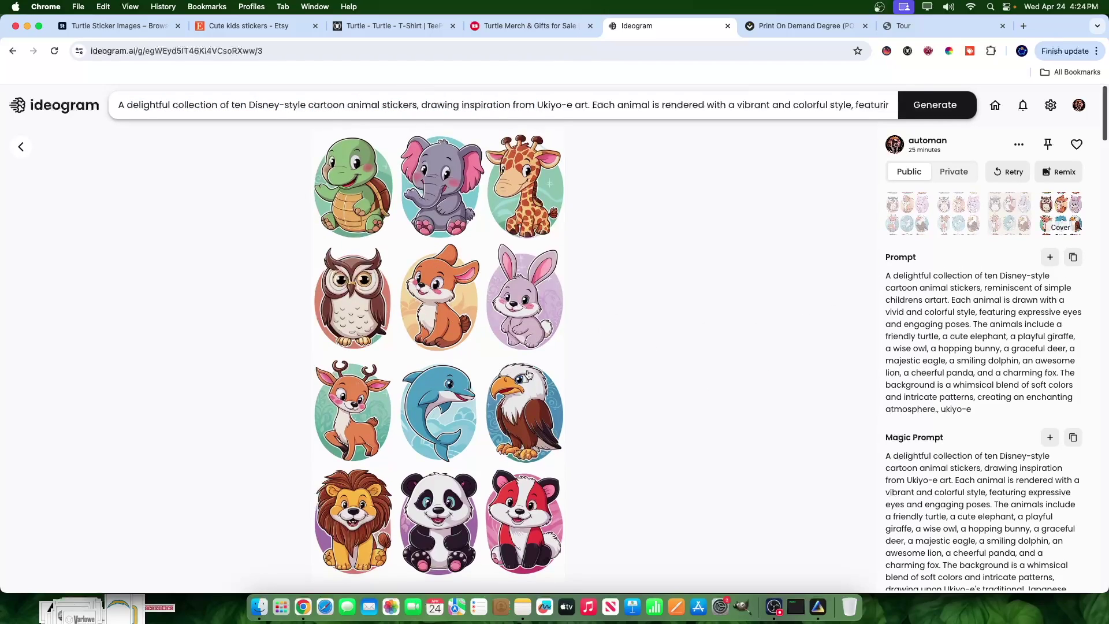
{"action": "scroll", "coordinate": [524, 358], "scroll_direction": "up", "scroll_amount": 1}
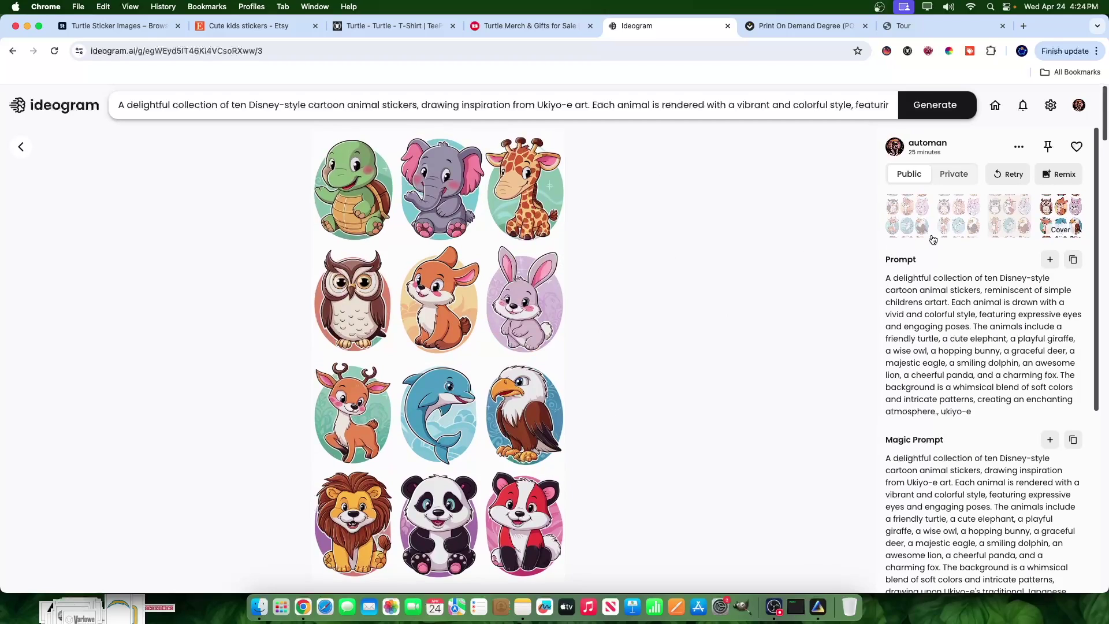
{"action": "left_click", "coordinate": [909, 224]}
{"action": "scroll", "coordinate": [465, 335], "scroll_direction": "down", "scroll_amount": 3}
{"action": "scroll", "coordinate": [465, 335], "scroll_direction": "up", "scroll_amount": 3}
{"action": "right_click", "coordinate": [465, 335]}
{"action": "left_click", "coordinate": [446, 265]}
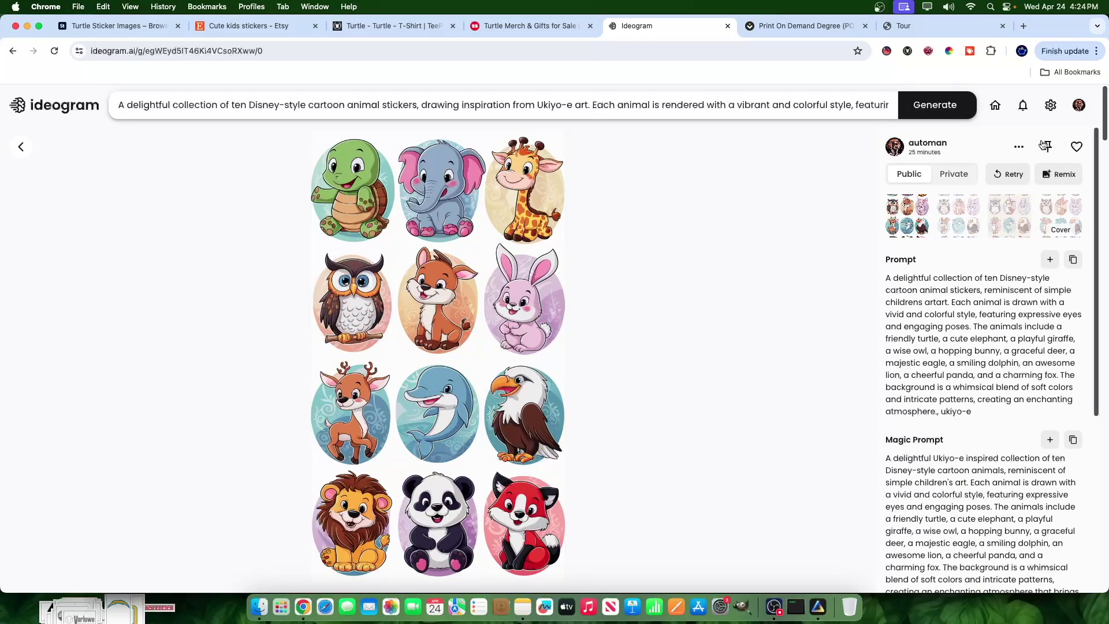
{"action": "left_click", "coordinate": [1019, 146]}
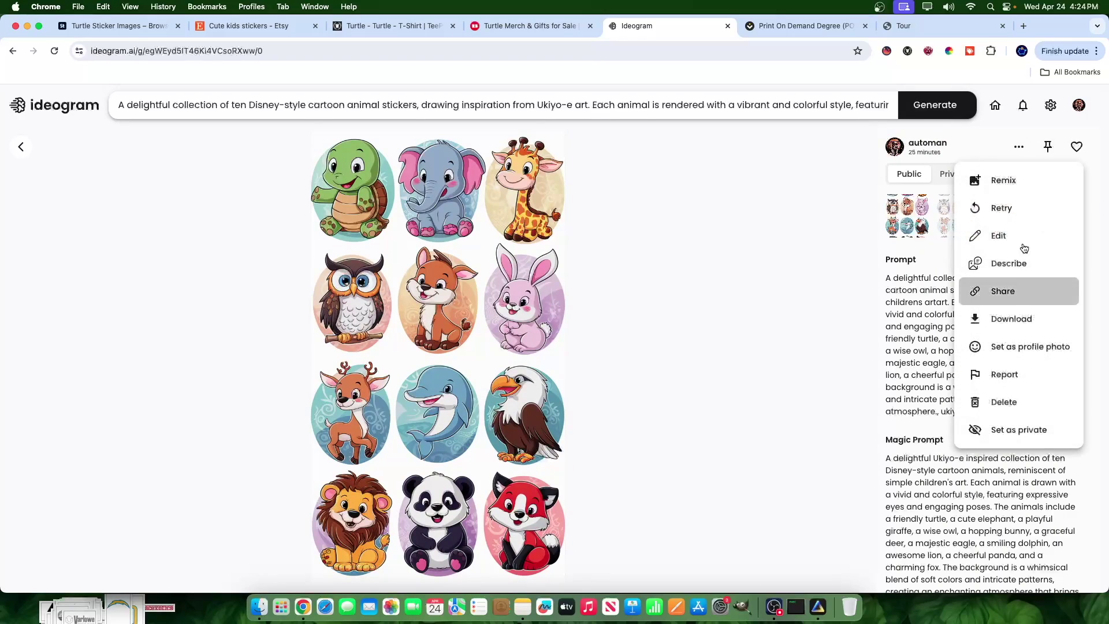
{"action": "left_click", "coordinate": [990, 315]}
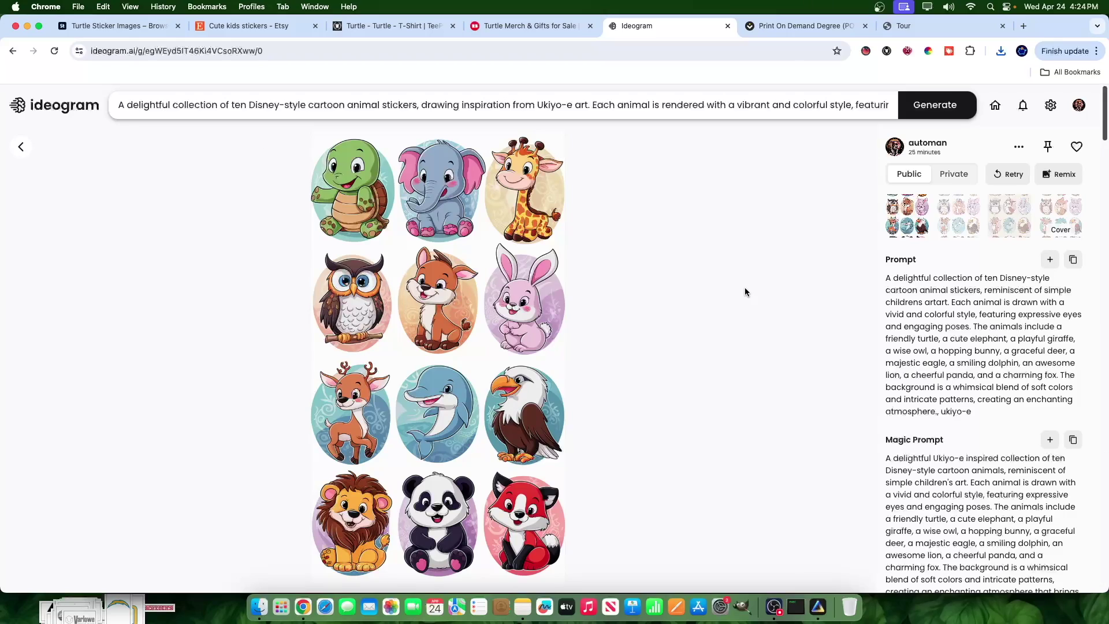
- Download the second, third and fourth sticker sheet variations of the same generation
{"action": "left_click", "coordinate": [943, 218]}
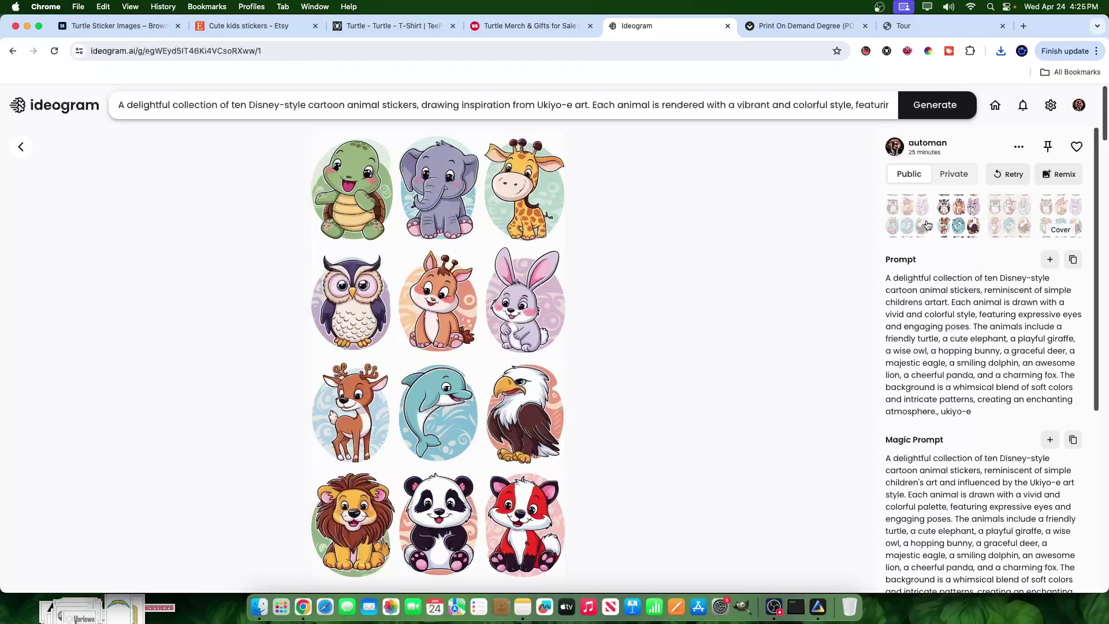
{"action": "left_click", "coordinate": [1028, 148]}
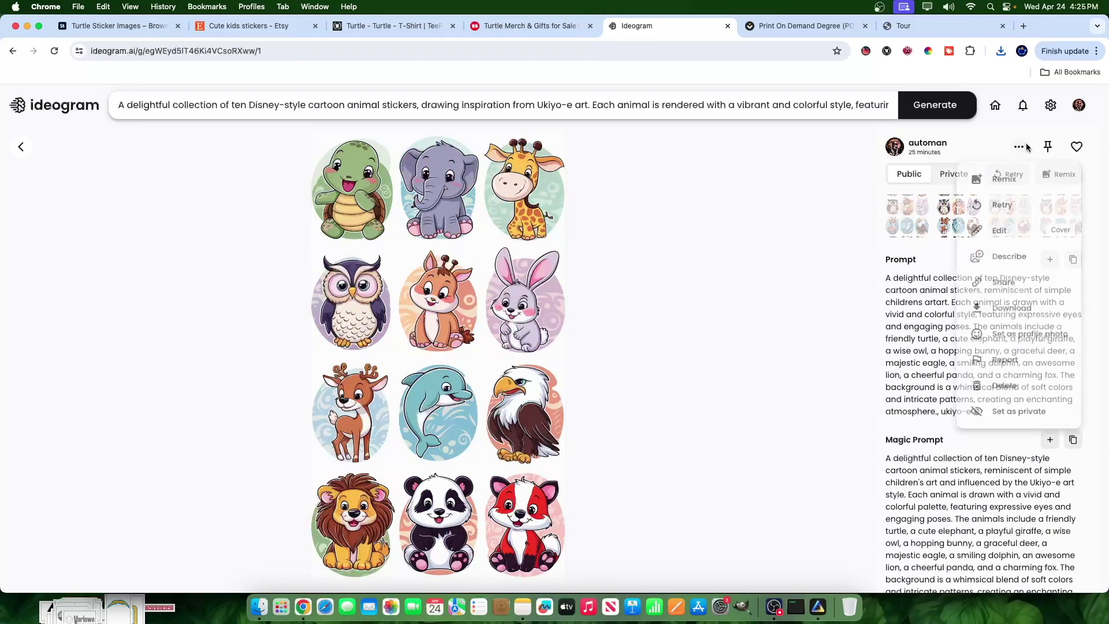
{"action": "left_click", "coordinate": [1010, 315]}
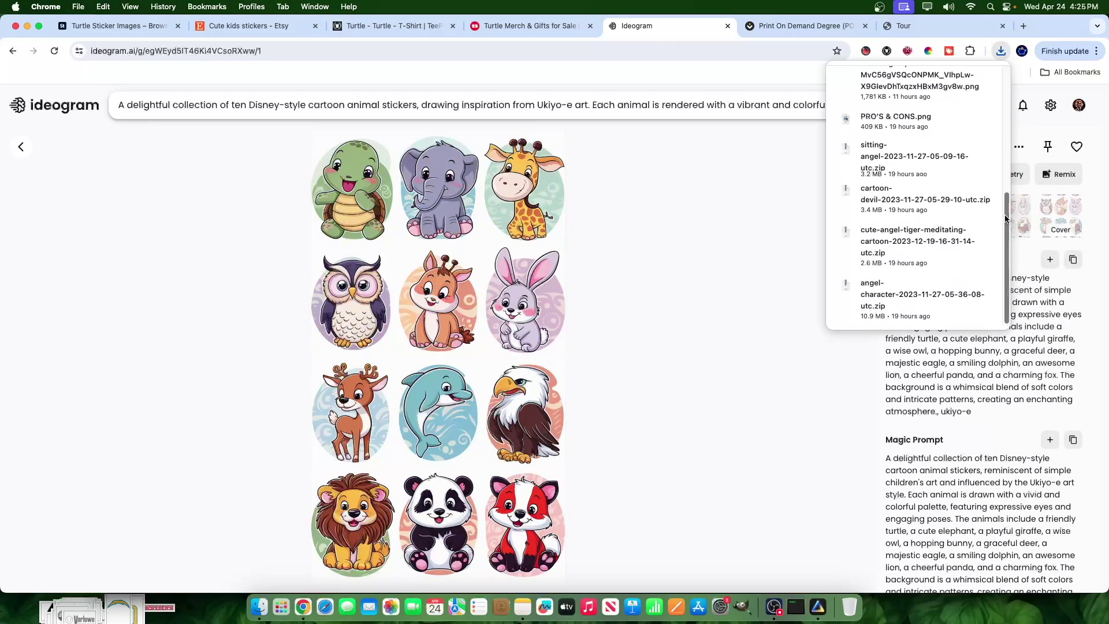
{"action": "left_click", "coordinate": [1018, 220]}
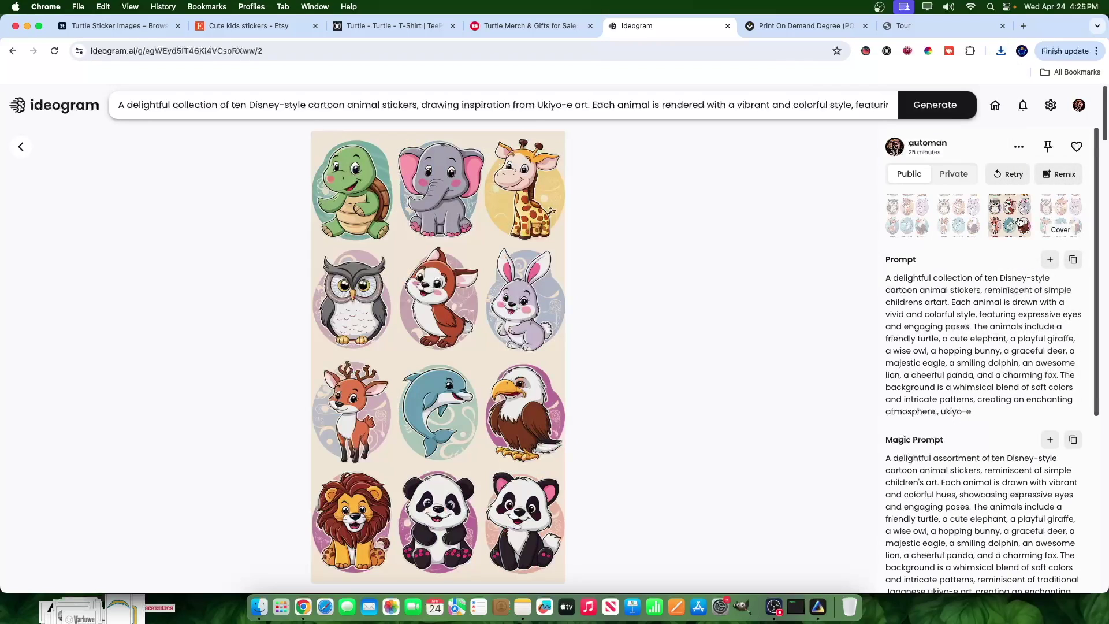
{"action": "left_click", "coordinate": [1020, 146]}
{"action": "left_click", "coordinate": [1013, 318]}
{"action": "left_click", "coordinate": [1059, 223]}
{"action": "left_click", "coordinate": [1020, 146]}
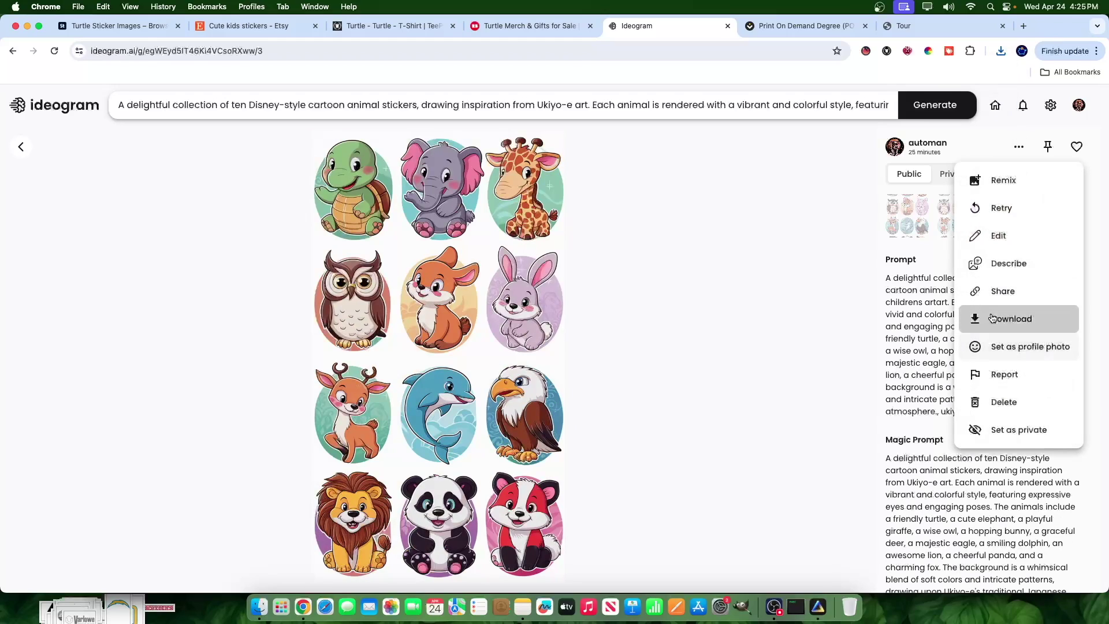
{"action": "left_click", "coordinate": [991, 318]}
- Switch to Luminar Neo and import the four downloaded sticker sheets from the Downloads folder into the catalog
{"action": "left_click", "coordinate": [818, 607]}
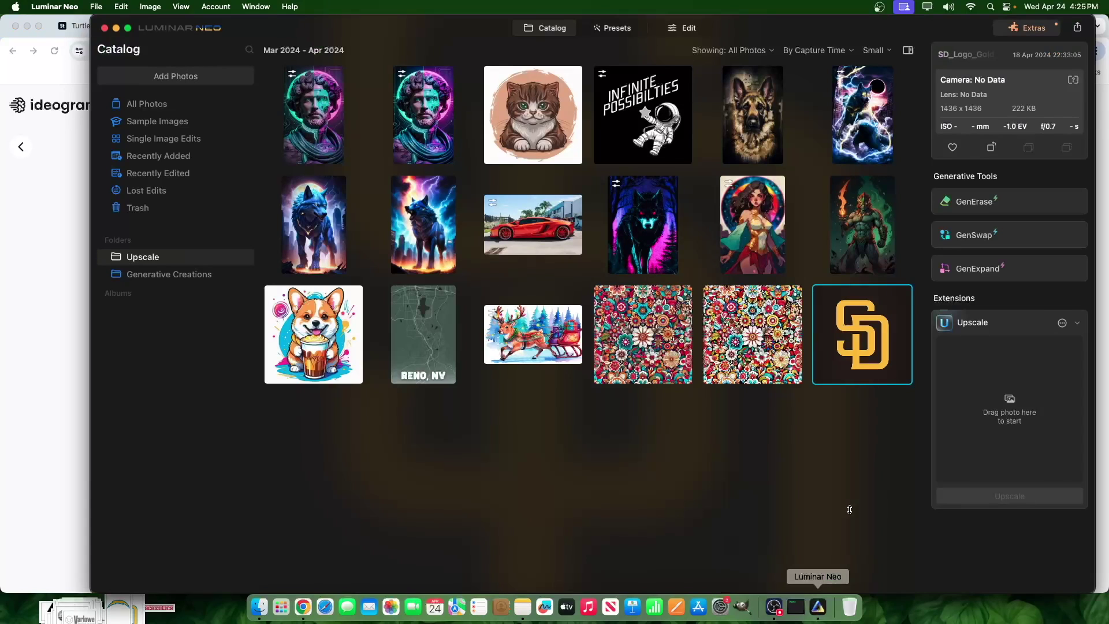
{"action": "left_click", "coordinate": [260, 606]}
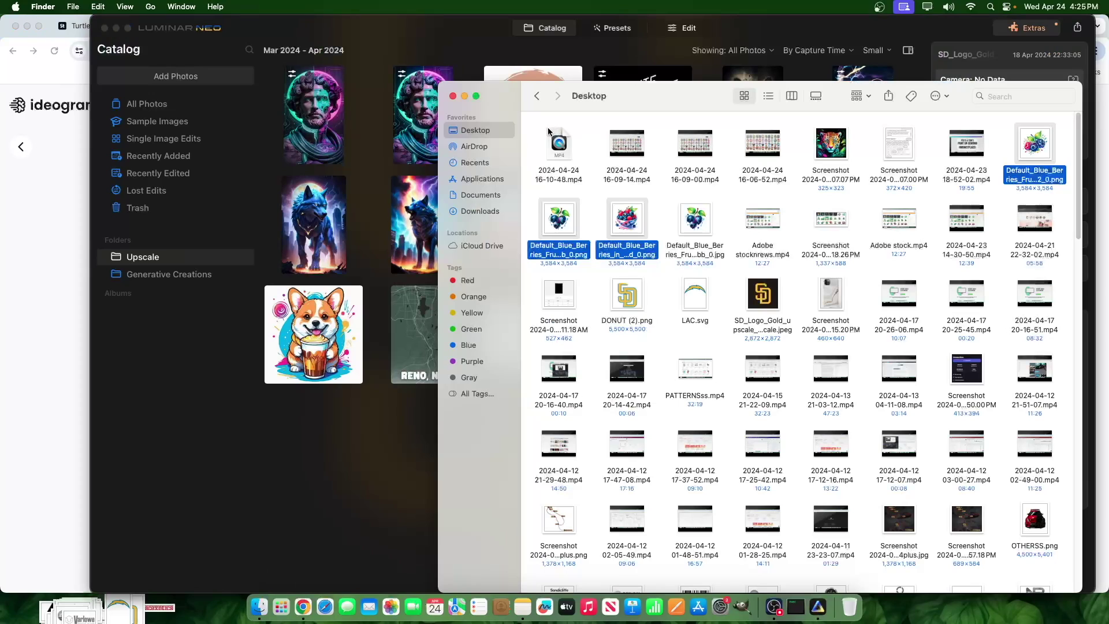
{"action": "left_click", "coordinate": [479, 211]}
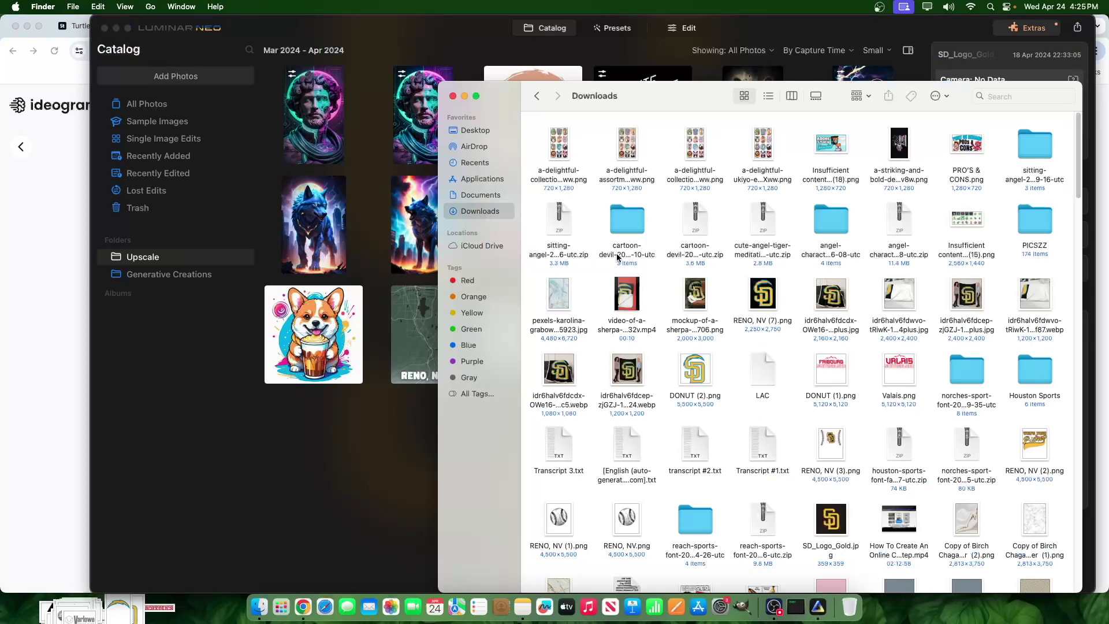
{"action": "left_click_drag", "start_coordinate": [525, 126], "coordinate": [393, 438]}
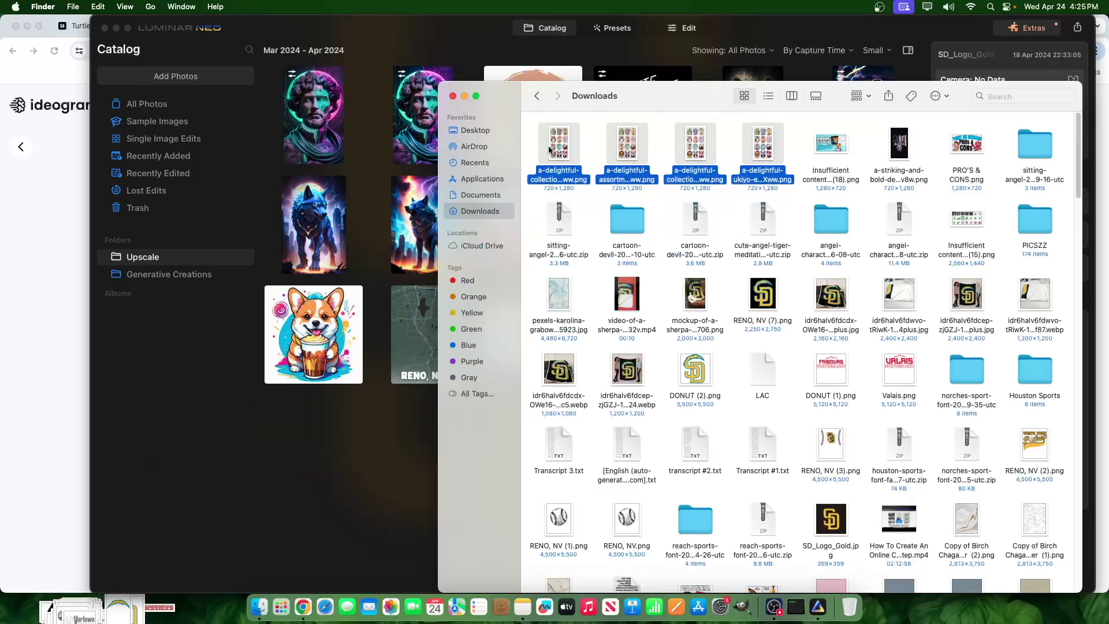
{"action": "left_click_drag", "start_coordinate": [549, 145], "coordinate": [378, 109]}
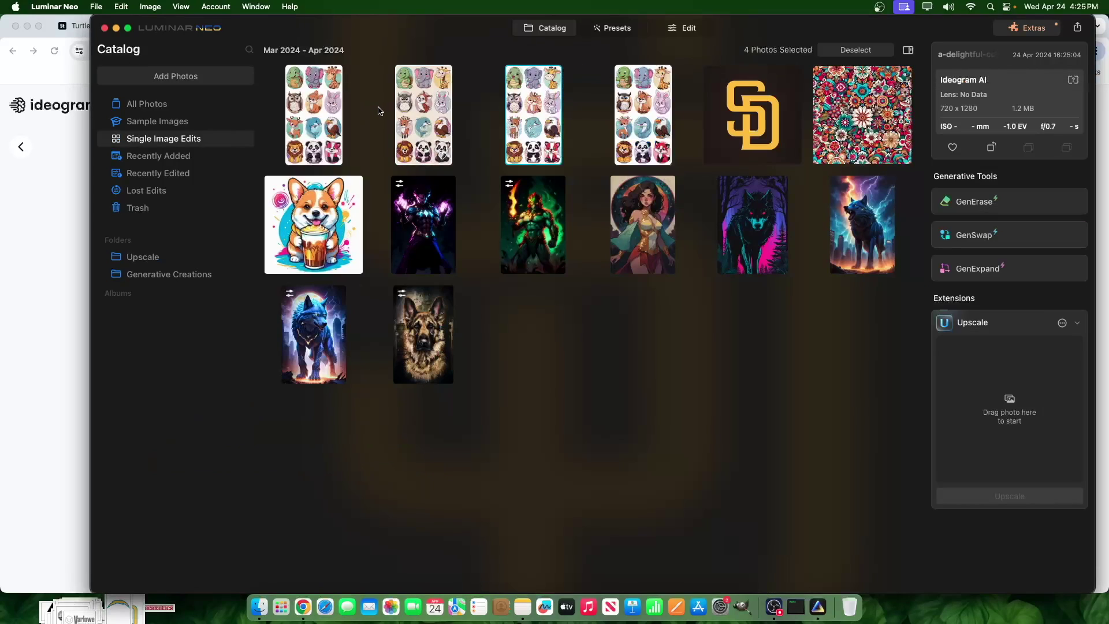
{"action": "left_click", "coordinate": [647, 99]}
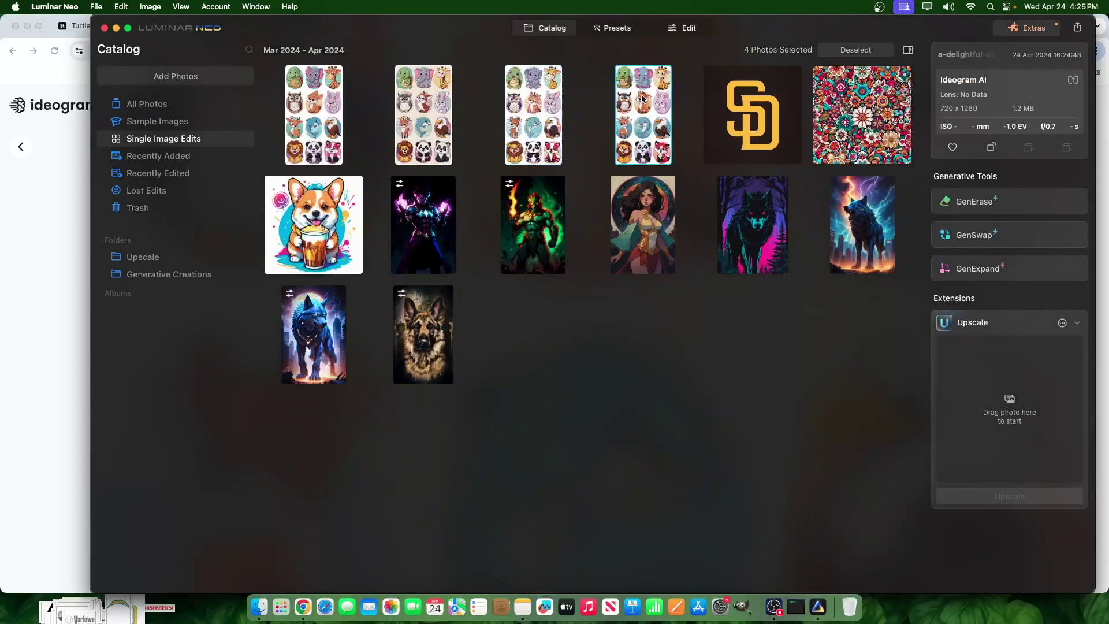
{"action": "left_click", "coordinate": [365, 98]}
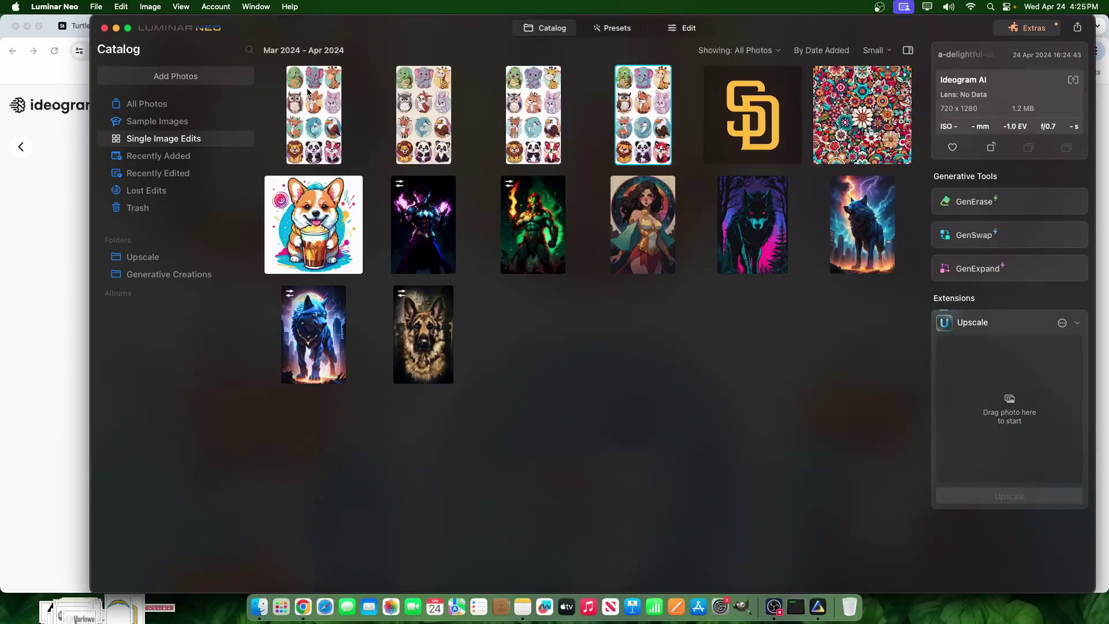
- Return to Chrome and revisit the turtle sticker results on Adobe Stock and Redbubble, ending on the Ideogram sheet
{"action": "left_click", "coordinate": [82, 60]}
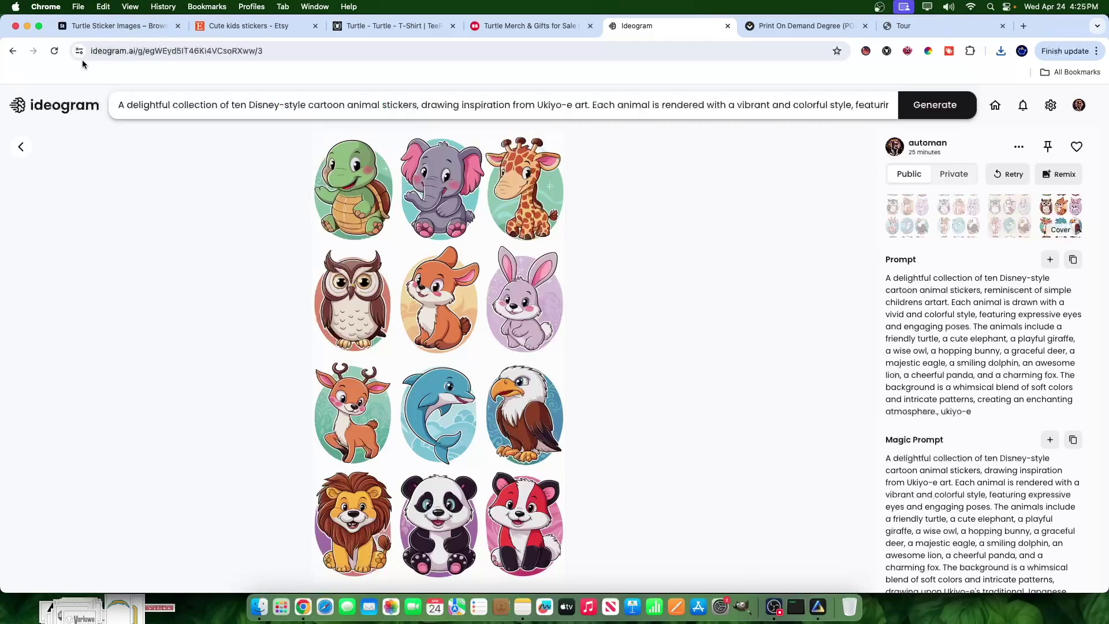
{"action": "left_click", "coordinate": [94, 29]}
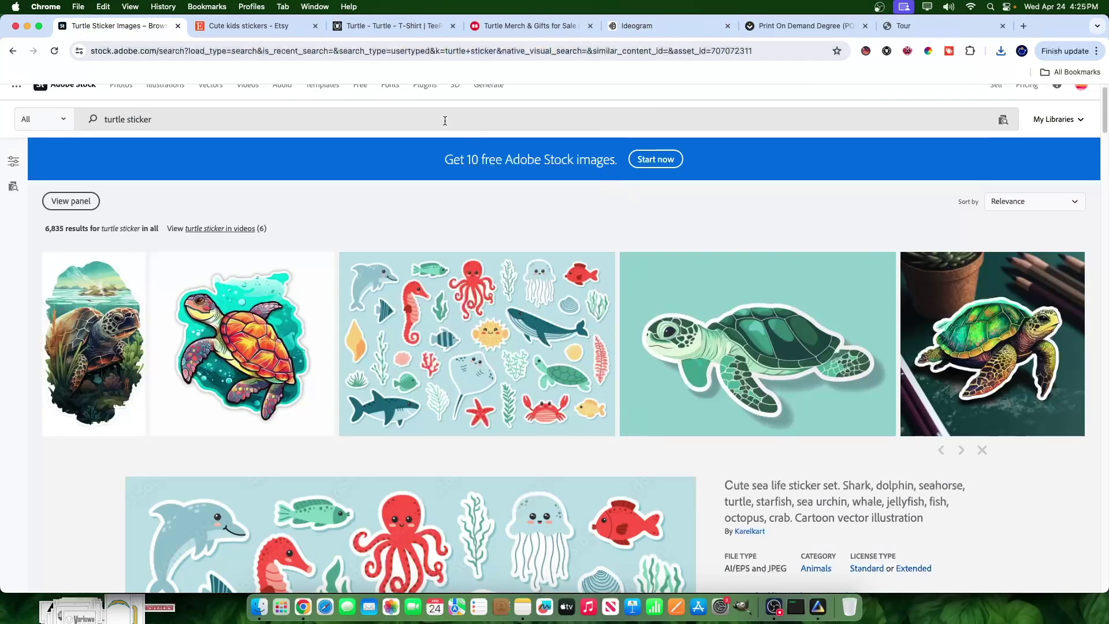
{"action": "left_click", "coordinate": [533, 27]}
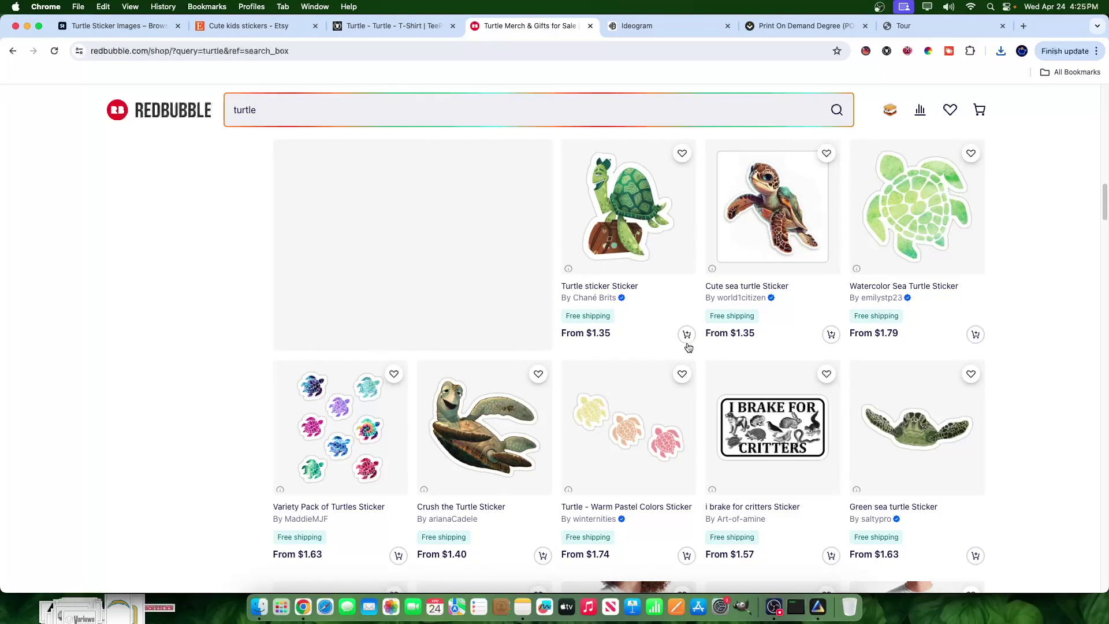
{"action": "left_click", "coordinate": [636, 24]}
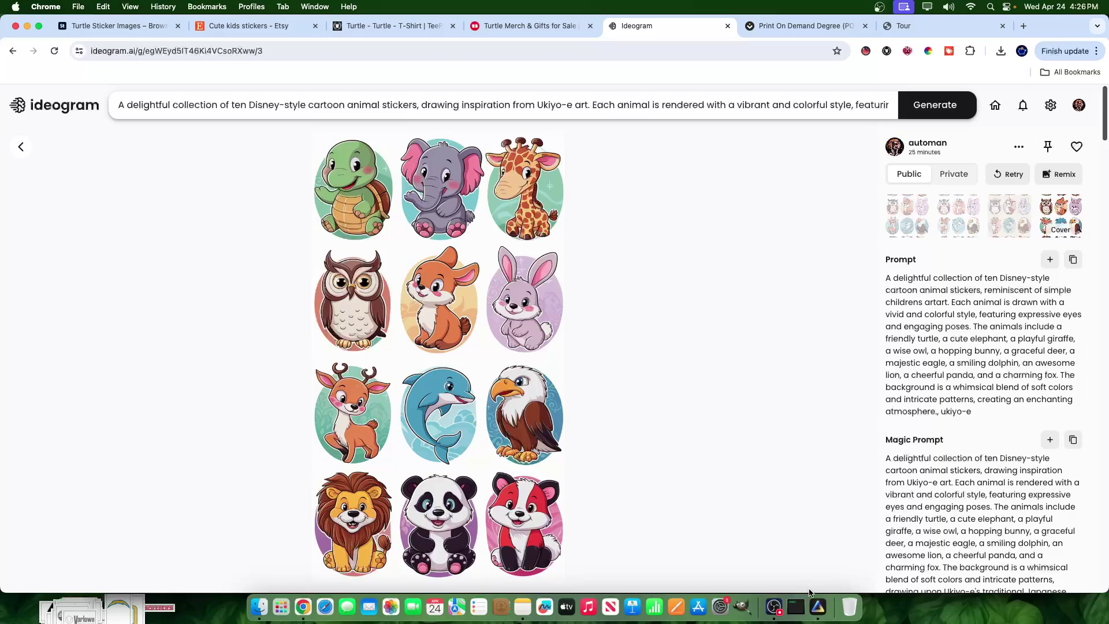
- Switch to Luminar Neo and upscale the first imported sticker sheet by 4x
{"action": "left_click", "coordinate": [818, 606]}
{"action": "left_click", "coordinate": [327, 118]}
{"action": "left_click_drag", "start_coordinate": [328, 118], "coordinate": [1011, 416]}
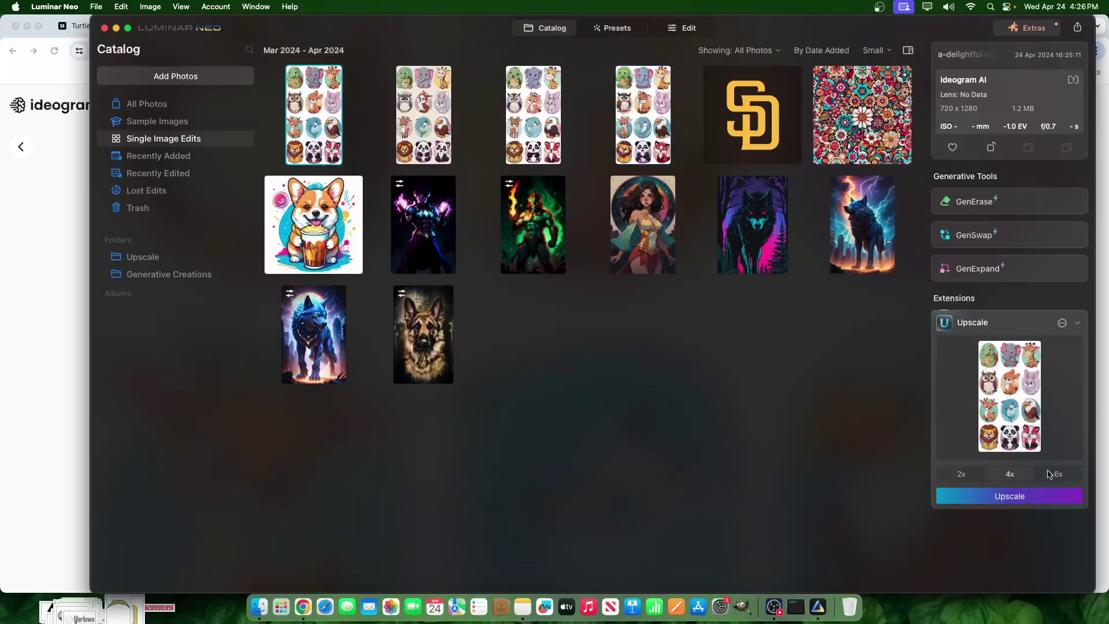
{"action": "left_click", "coordinate": [1016, 506]}
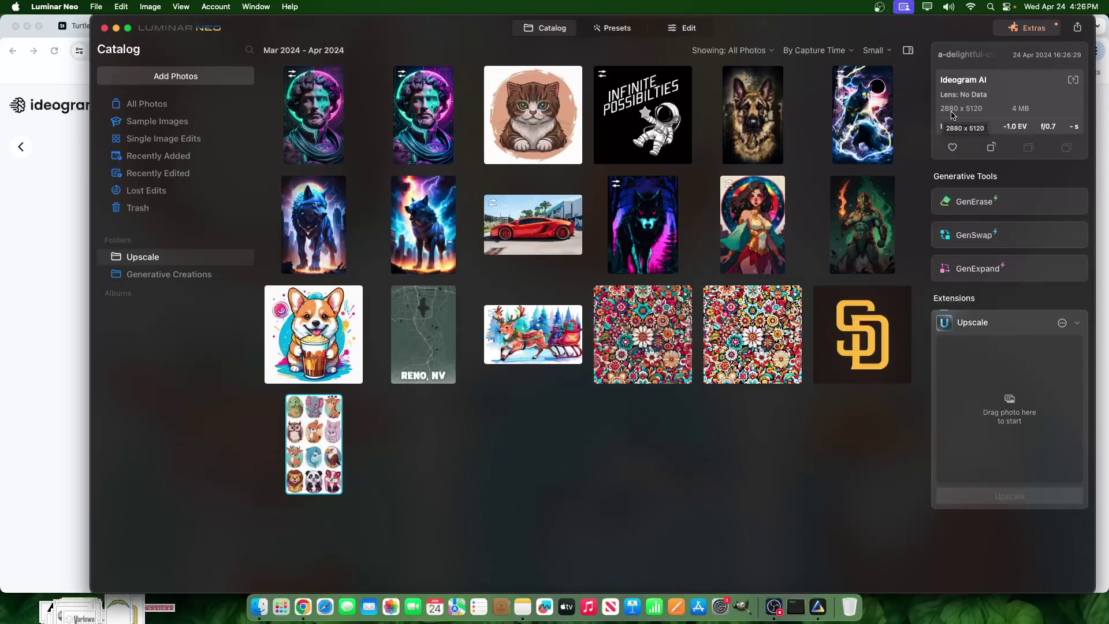
- Upscale the already upscaled sticker sheet once more by 2x
{"action": "left_click_drag", "start_coordinate": [314, 462], "coordinate": [1010, 405]}
{"action": "left_click", "coordinate": [992, 497]}
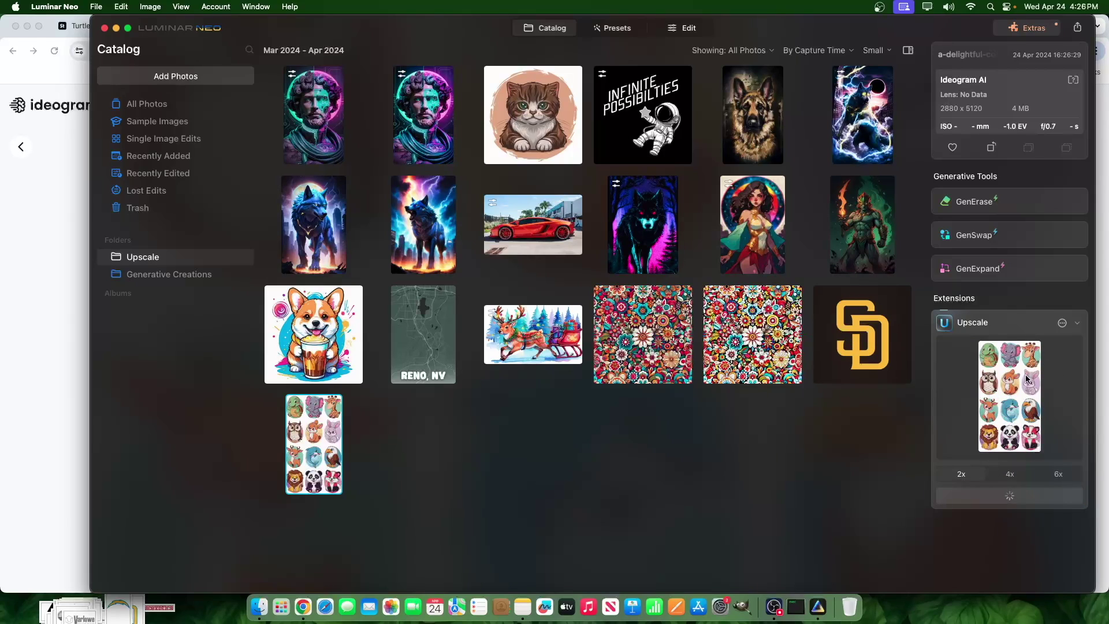
{"action": "left_click", "coordinate": [156, 102]}
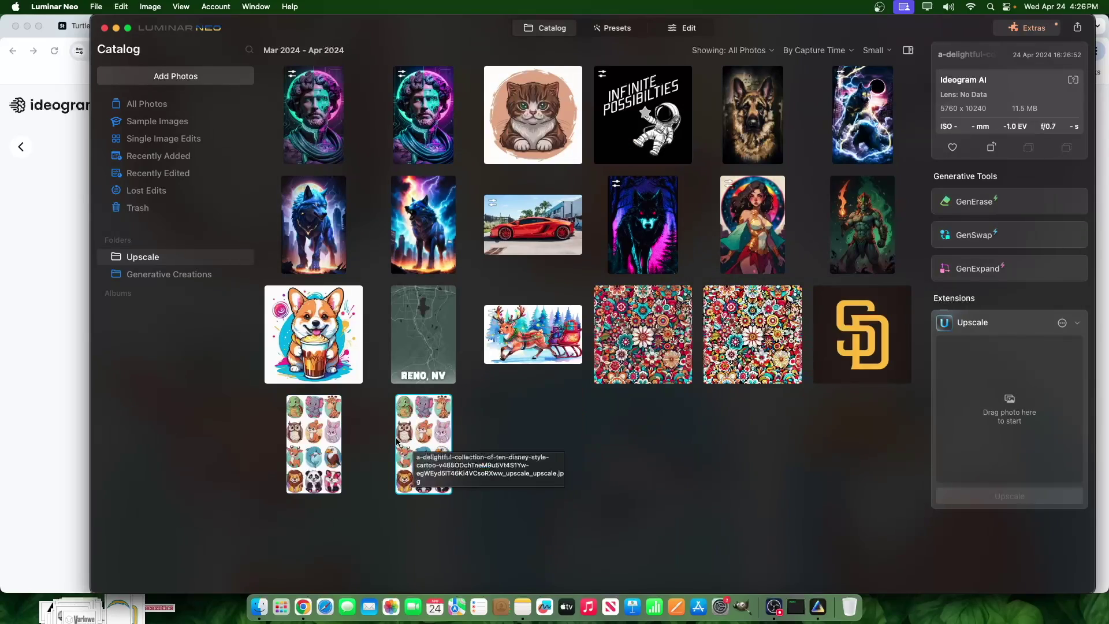
- Upscale the first original sticker sheet from the full photo collection by 6x
{"action": "left_click", "coordinate": [161, 104]}
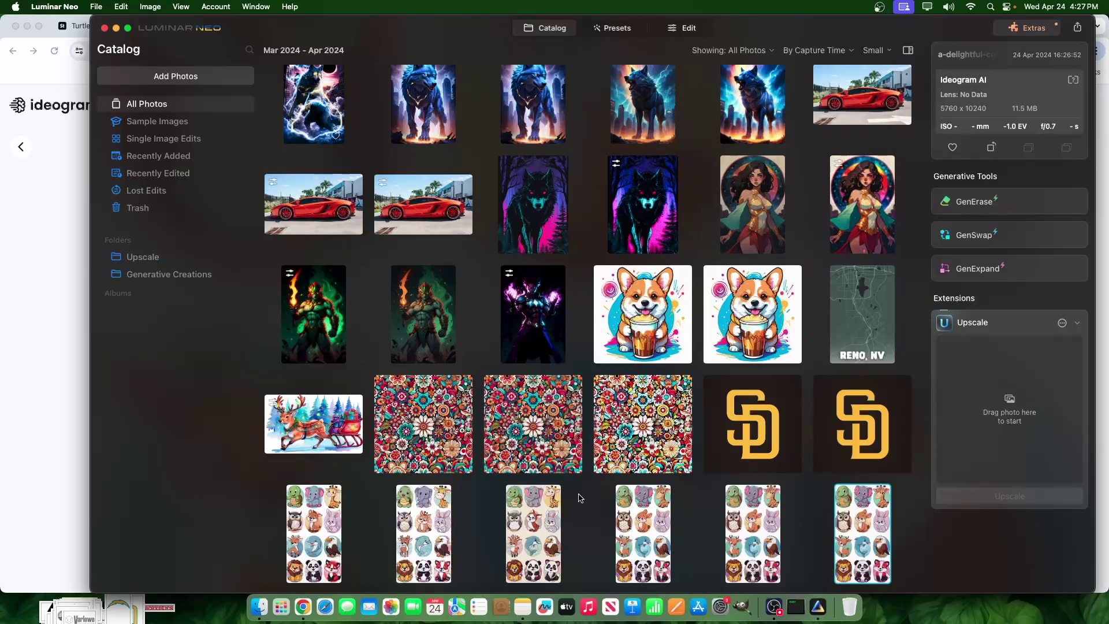
{"action": "left_click_drag", "start_coordinate": [337, 492], "coordinate": [1012, 404]}
{"action": "left_click", "coordinate": [1062, 476]}
{"action": "left_click", "coordinate": [1039, 495]}
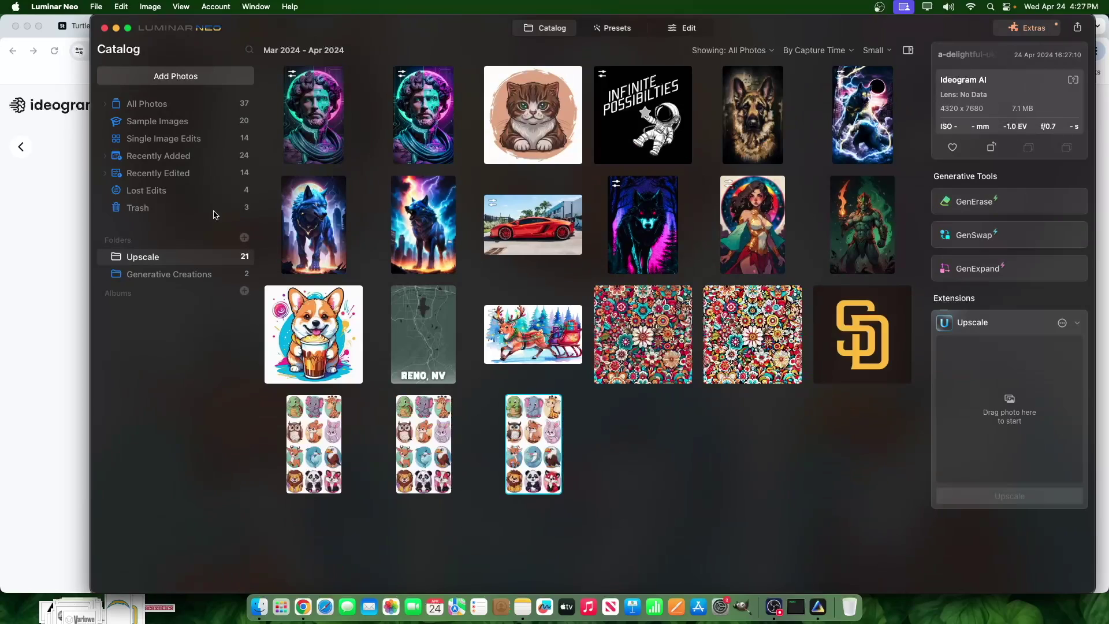
- Move the fourth original 720 x 1280 sticker sheet in the full photo collection to the Luminar trash
{"action": "left_click", "coordinate": [183, 104]}
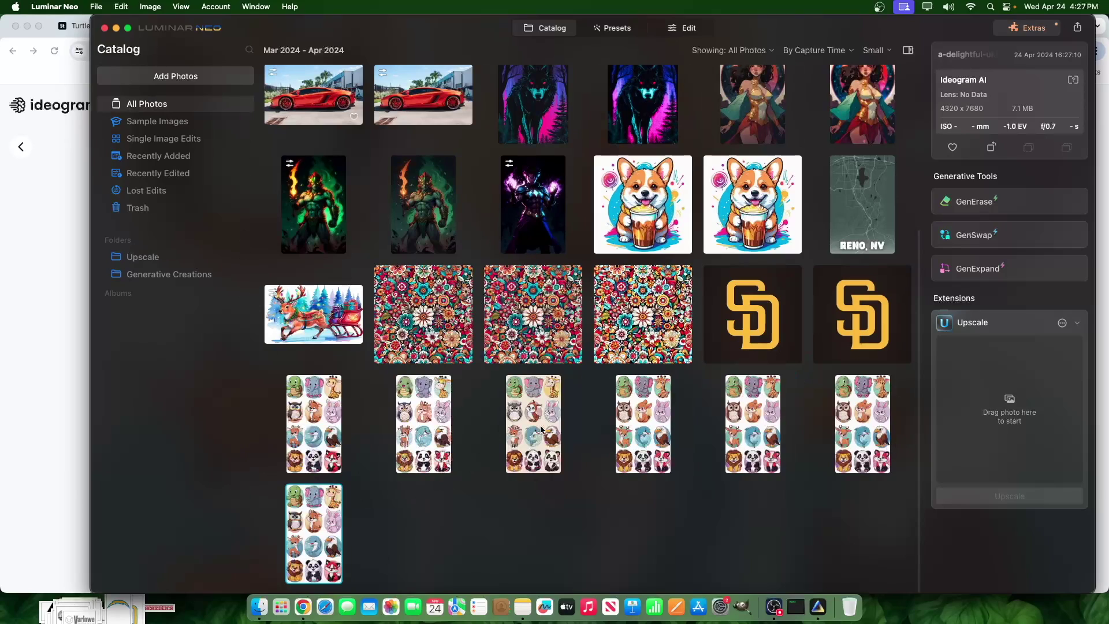
{"action": "left_click", "coordinate": [761, 439]}
{"action": "left_click", "coordinate": [651, 418]}
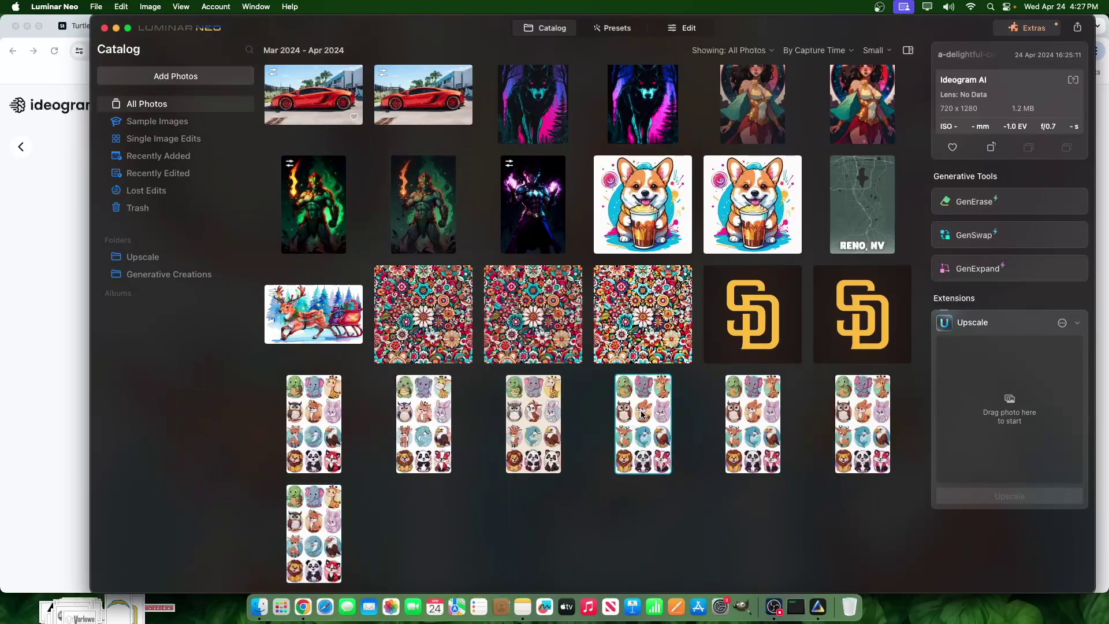
{"action": "right_click", "coordinate": [642, 411]}
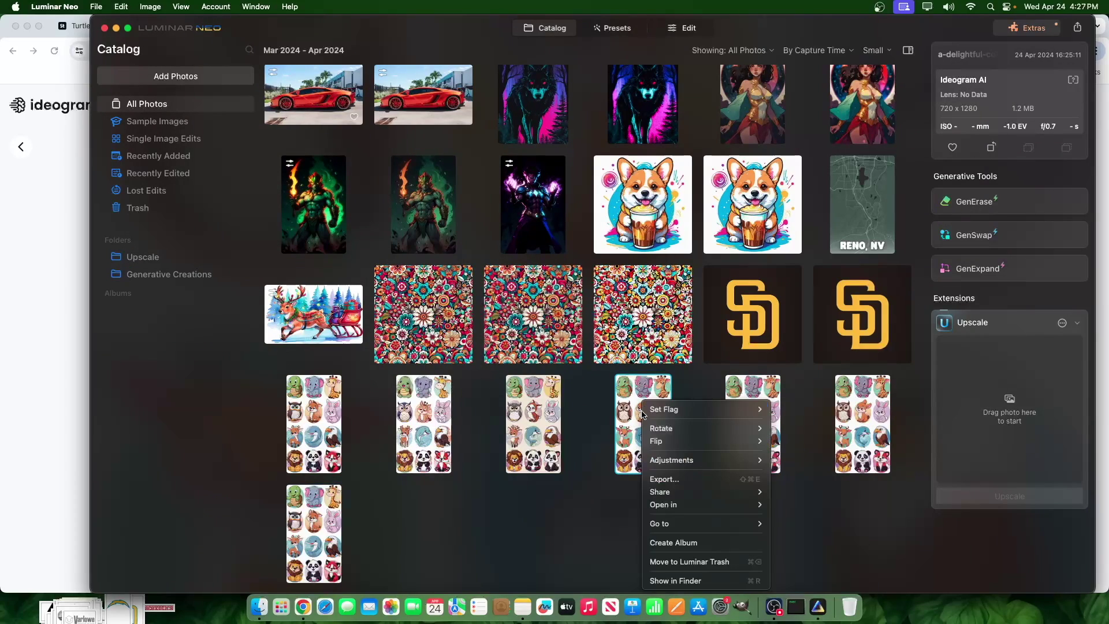
{"action": "left_click", "coordinate": [620, 362]}
{"action": "left_click_drag", "start_coordinate": [643, 423], "coordinate": [160, 222]}
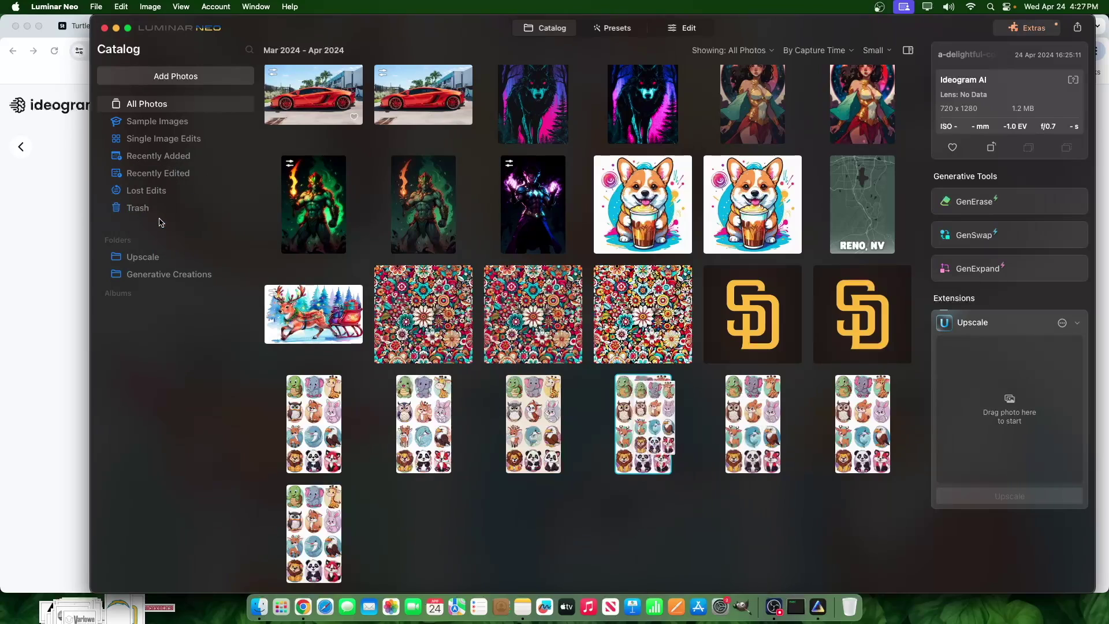
{"action": "right_click", "coordinate": [644, 416]}
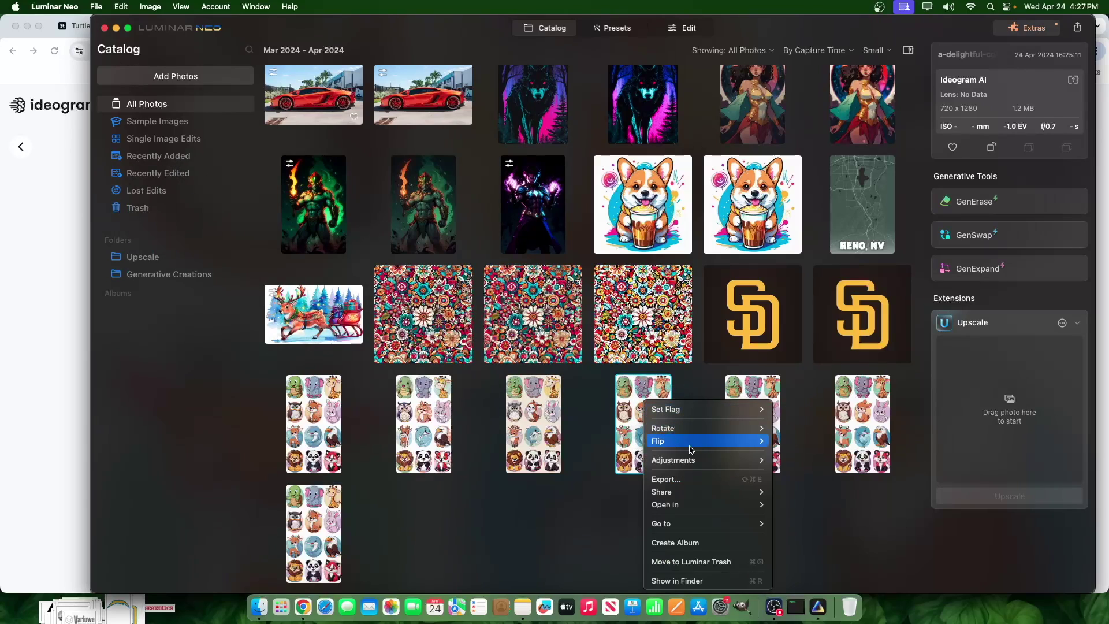
{"action": "left_click", "coordinate": [705, 561]}
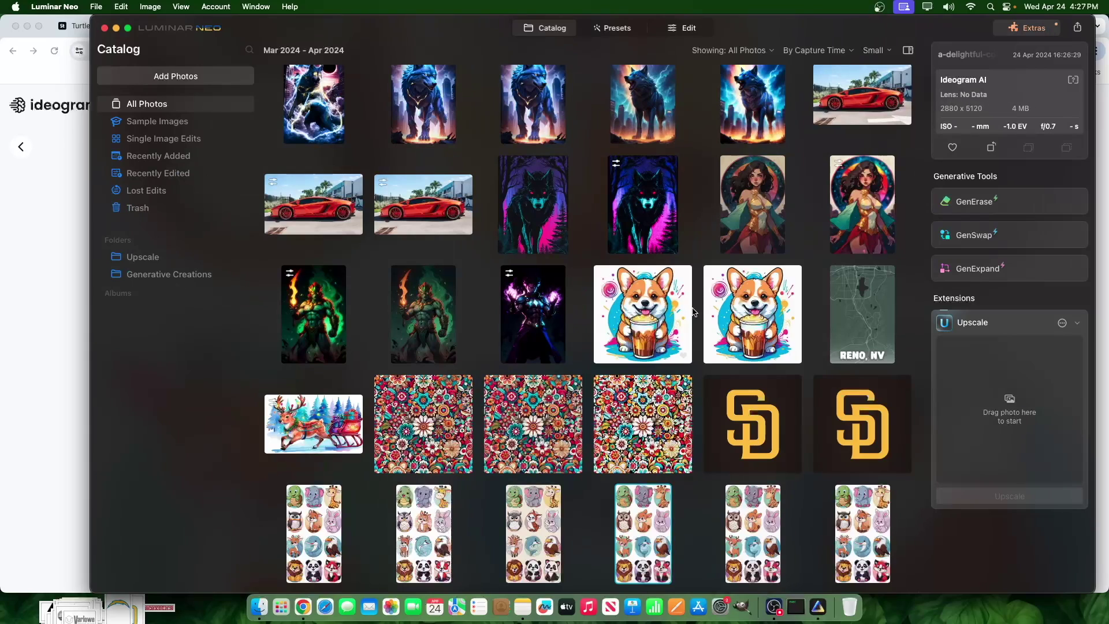
- Compare the resolutions of the upscaled sticker sheets and move the 2880 x 5120 version to the Luminar trash
{"action": "left_click", "coordinate": [862, 514]}
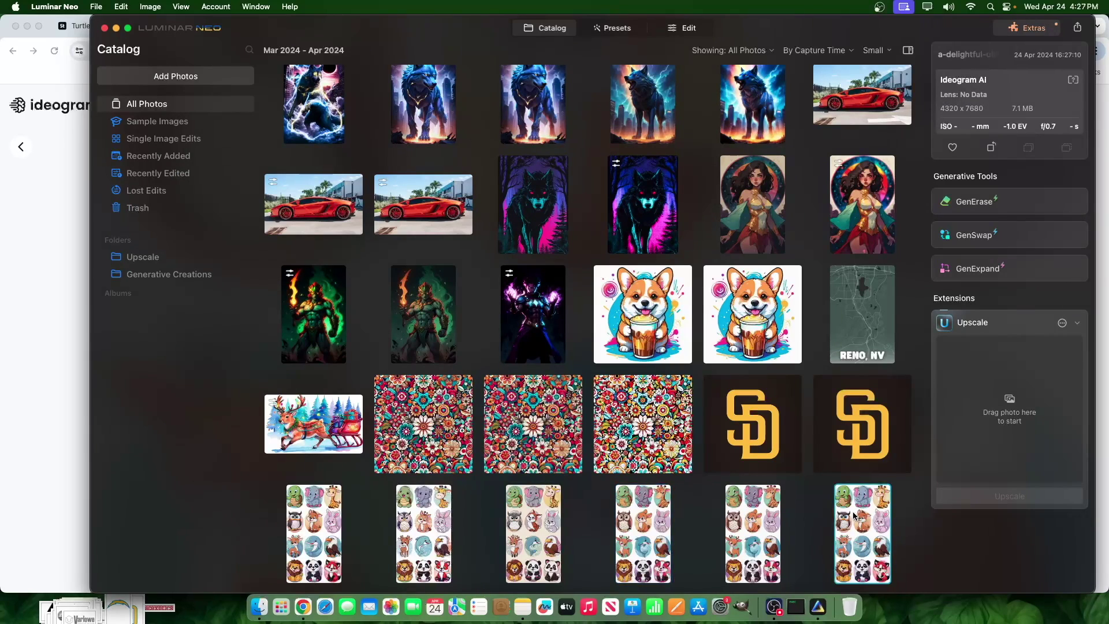
{"action": "left_click", "coordinate": [757, 532]}
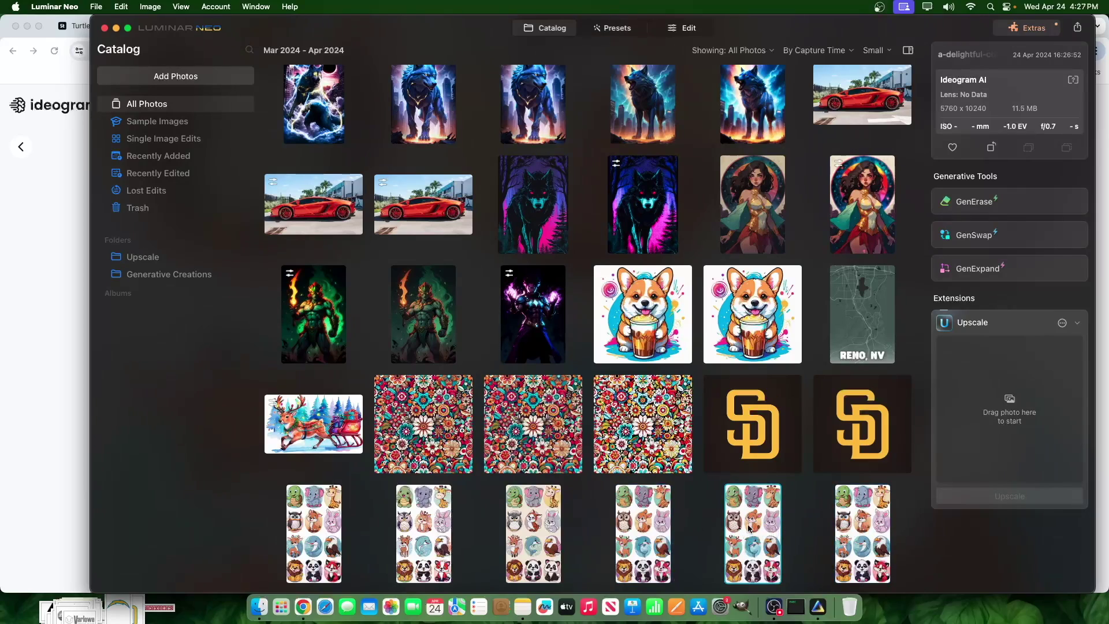
{"action": "left_click", "coordinate": [646, 536]}
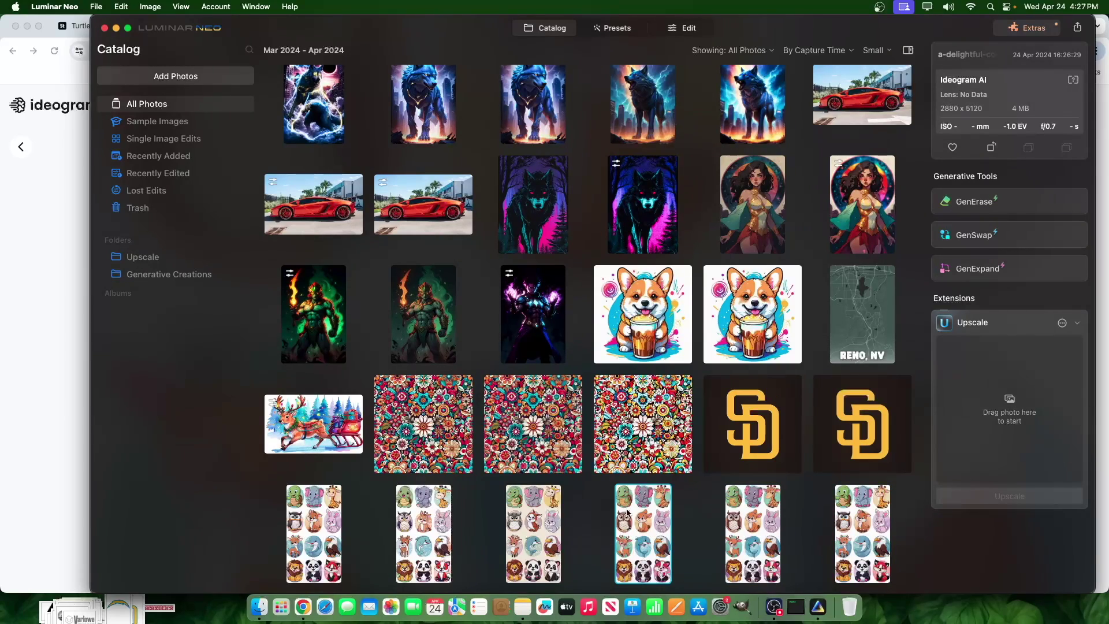
{"action": "right_click", "coordinate": [631, 516]}
{"action": "left_click", "coordinate": [670, 564]}
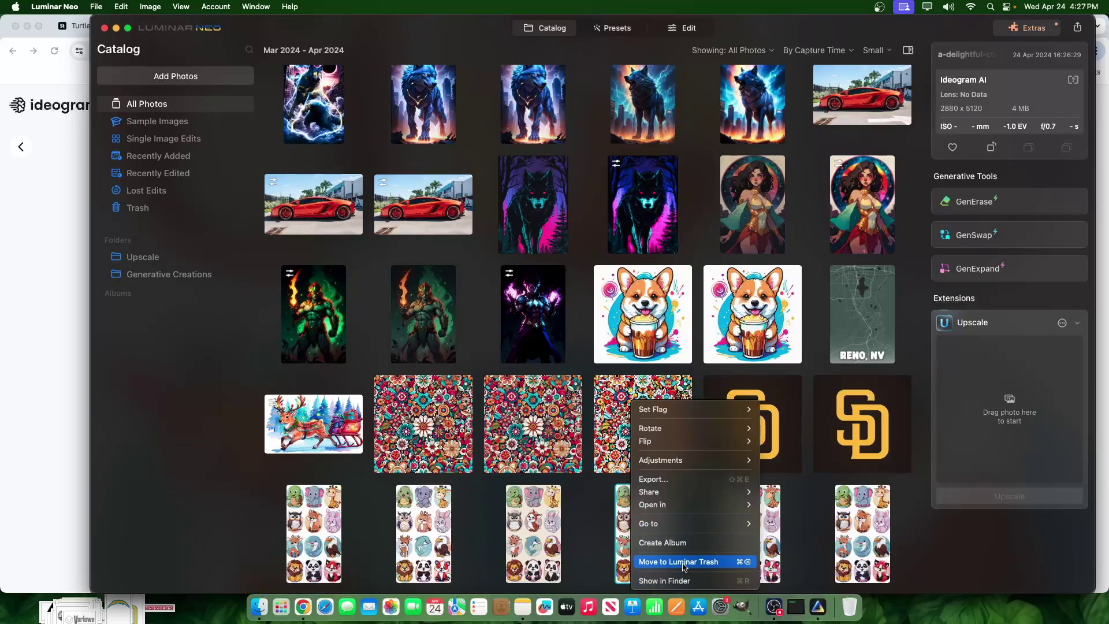
{"action": "left_click", "coordinate": [684, 567]}
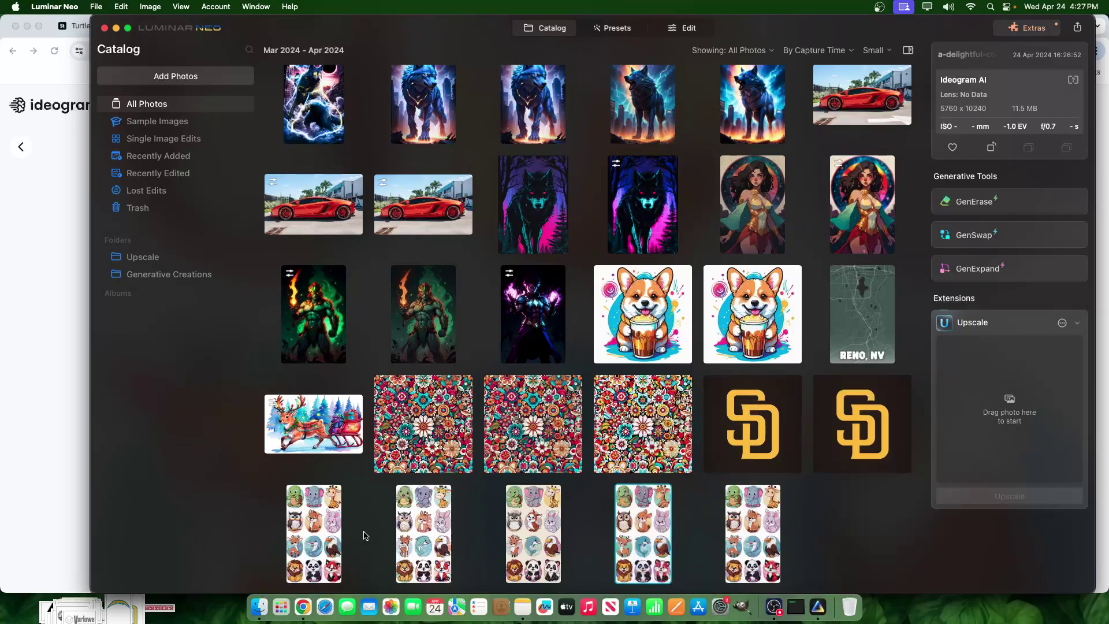
- Upscale the second original sticker sheet in the catalog by 6x
{"action": "left_click", "coordinate": [416, 536]}
{"action": "left_click_drag", "start_coordinate": [422, 533], "coordinate": [1011, 401]}
{"action": "left_click", "coordinate": [1059, 474]}
{"action": "left_click", "coordinate": [1030, 496]}
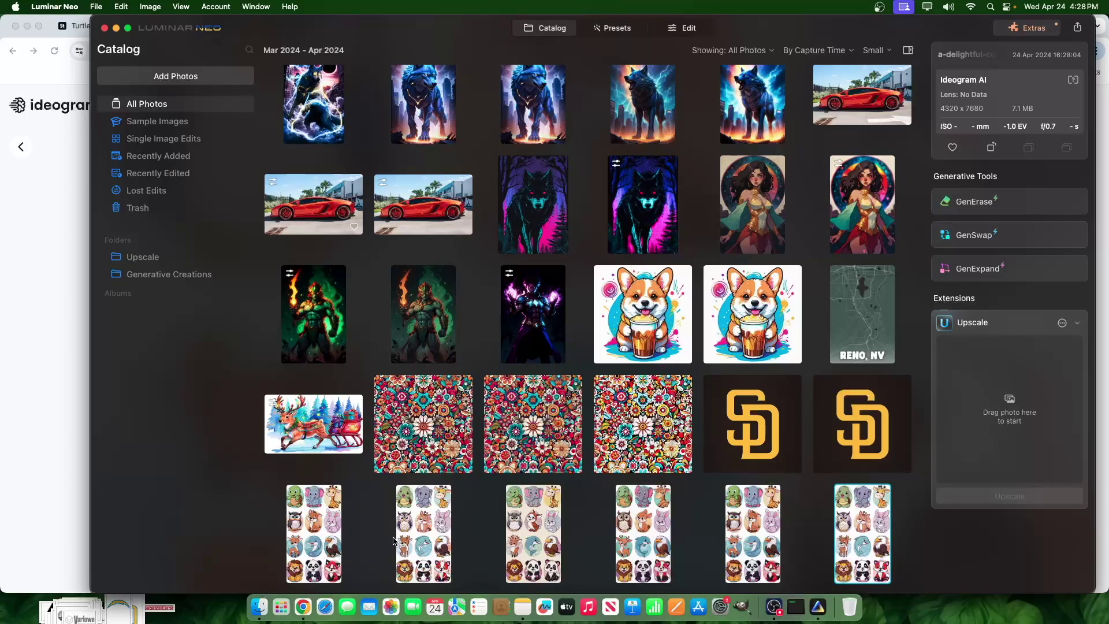
- Check the resolutions of the superhero image and the original sheets, and upscale the second sticker sheet by 6x once more
{"action": "left_click", "coordinate": [424, 572]}
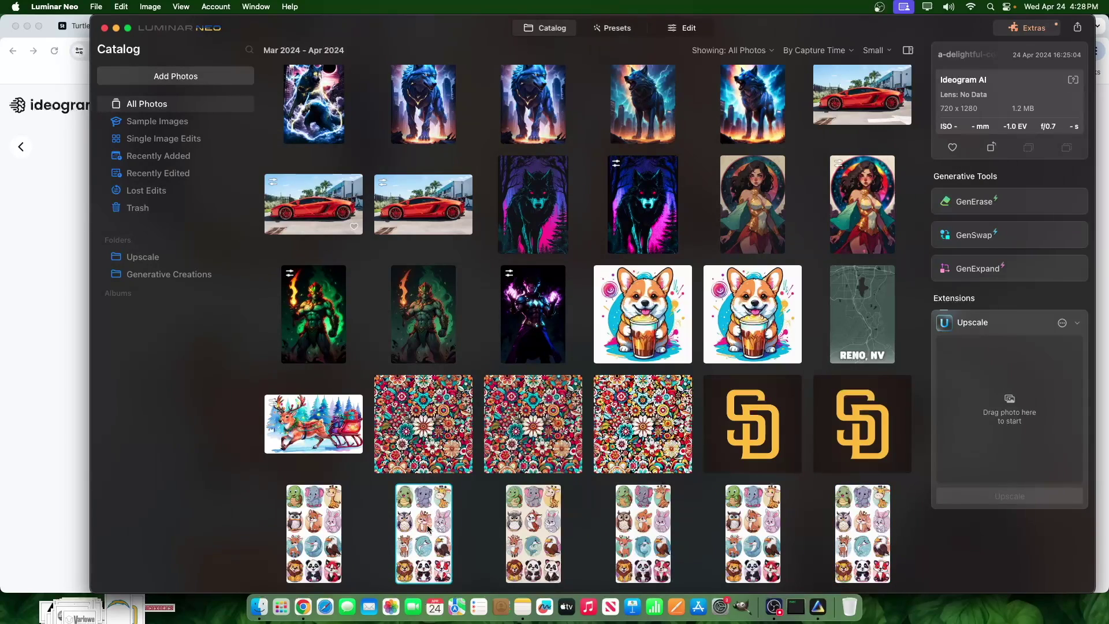
{"action": "double_click", "coordinate": [872, 205]}
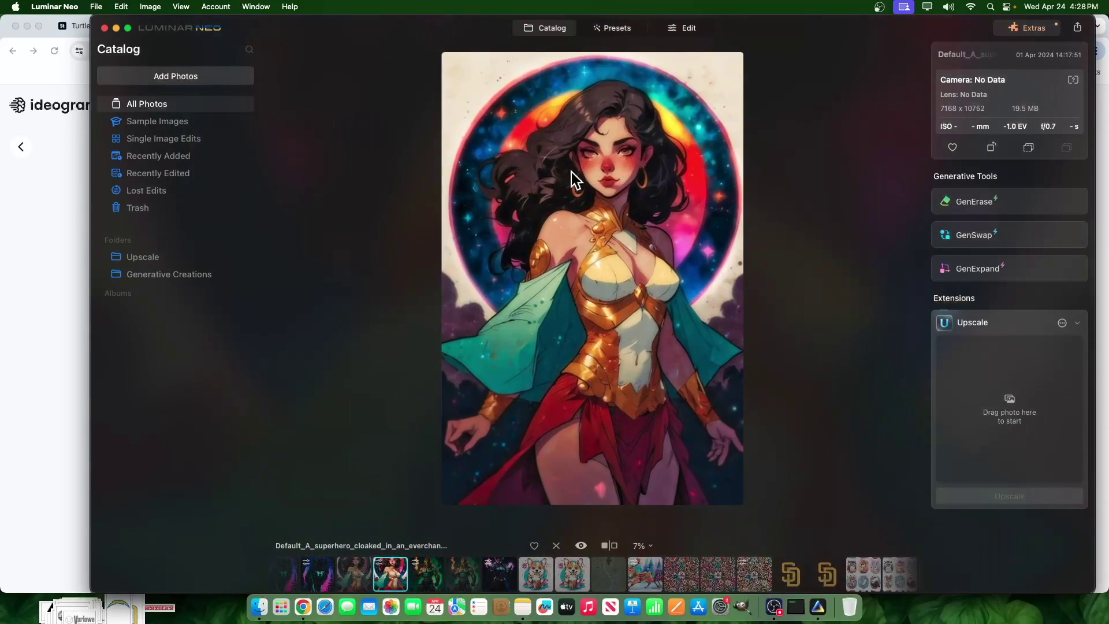
{"action": "left_click", "coordinate": [528, 30]}
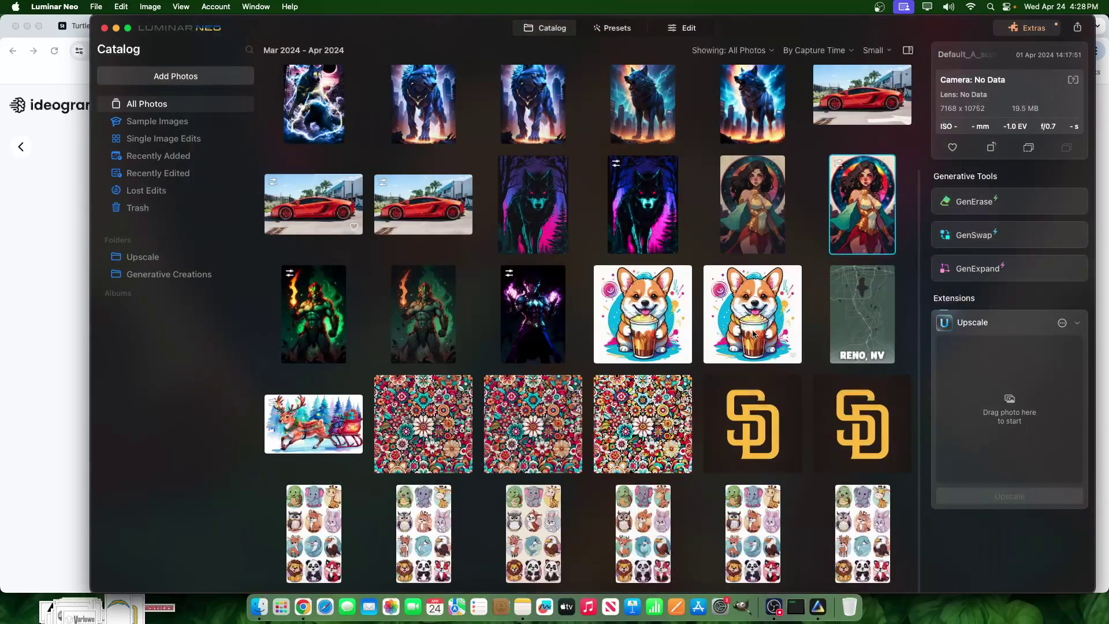
{"action": "left_click", "coordinate": [317, 523]}
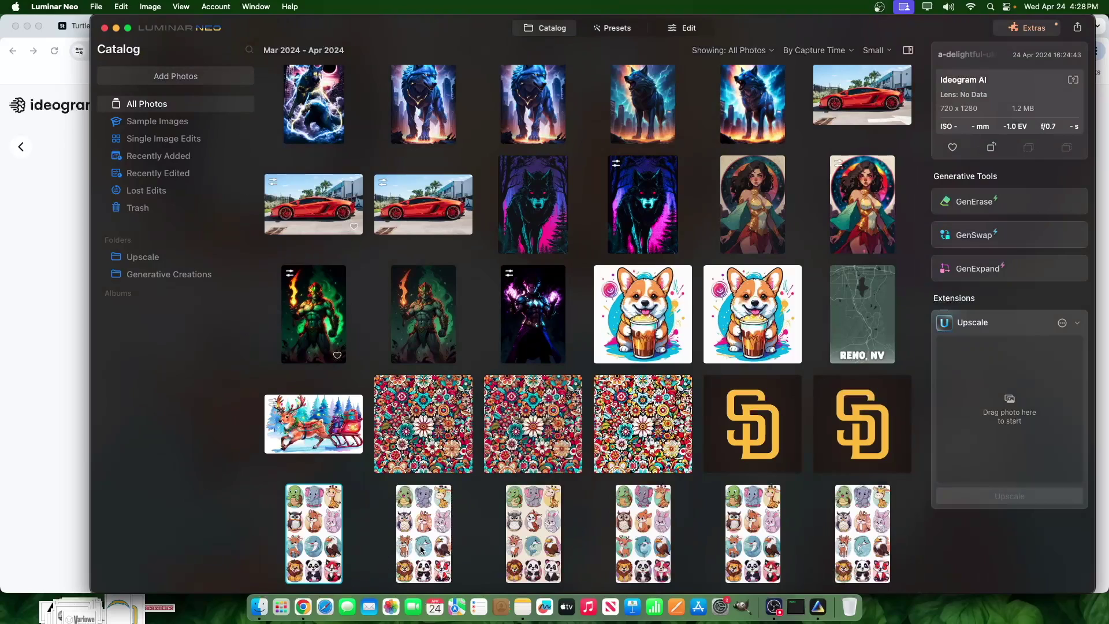
{"action": "left_click", "coordinate": [430, 529]}
{"action": "left_click_drag", "start_coordinate": [421, 523], "coordinate": [1011, 405]}
{"action": "left_click", "coordinate": [1045, 497]}
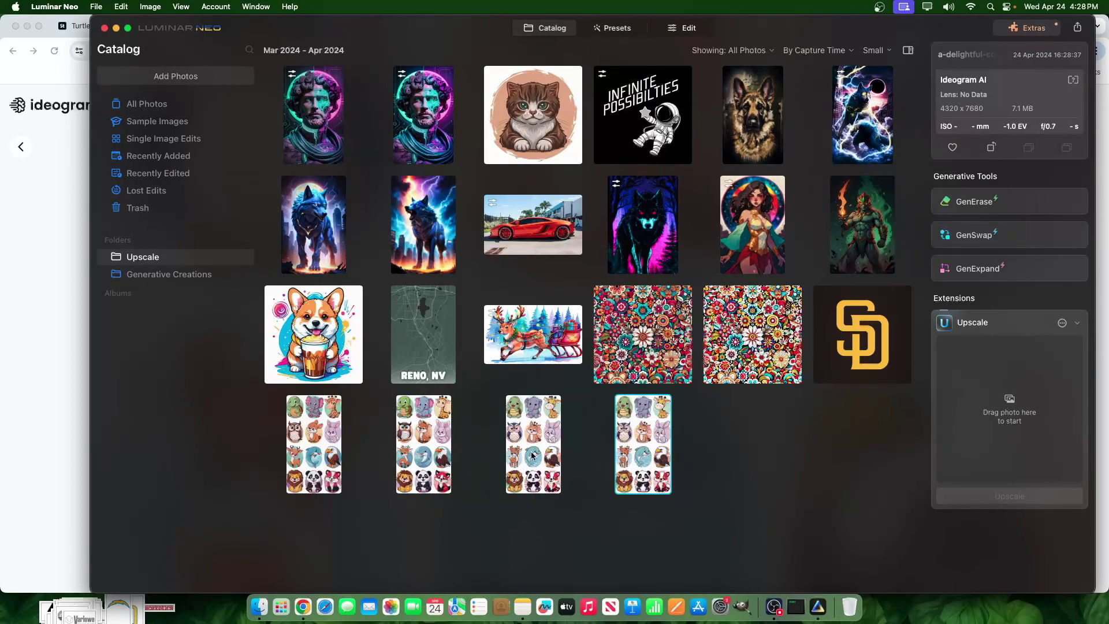
- Edit the last upscaled sticker sheet's light with Exposure 0.16, Smart Contrast -40, Highlights 15 and Shadows -31
{"action": "double_click", "coordinate": [648, 453]}
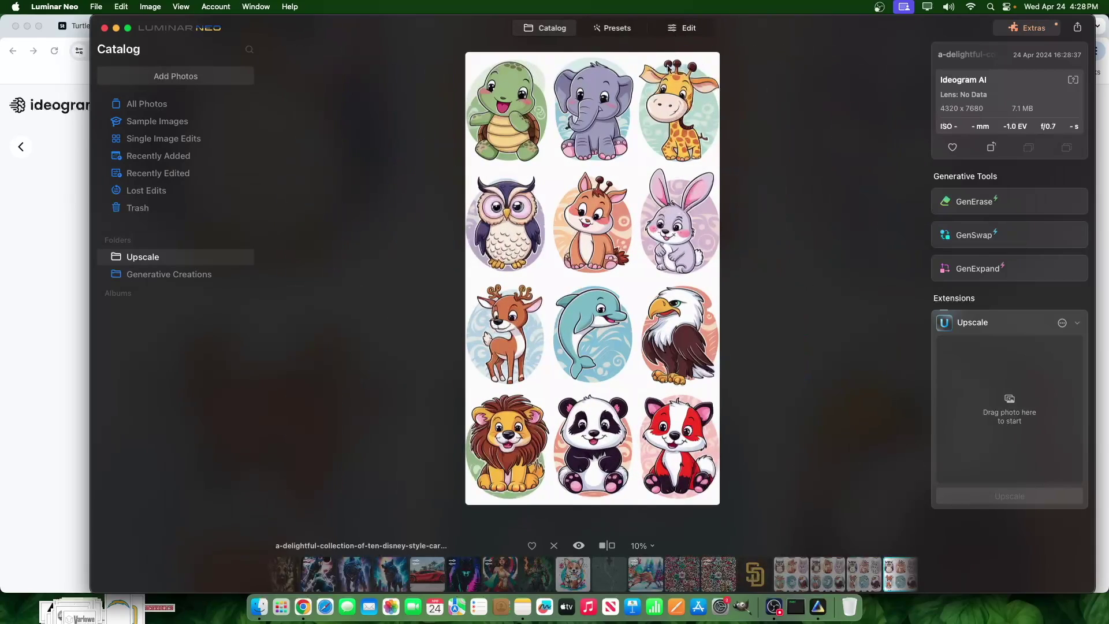
{"action": "left_click", "coordinate": [687, 30]}
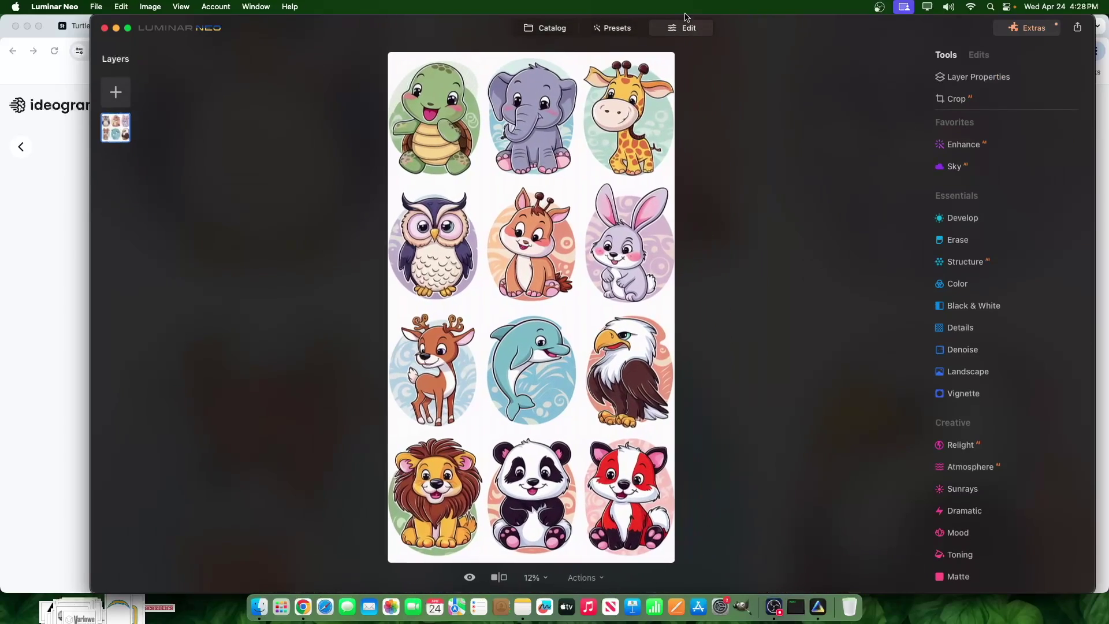
{"action": "left_click", "coordinate": [961, 231]}
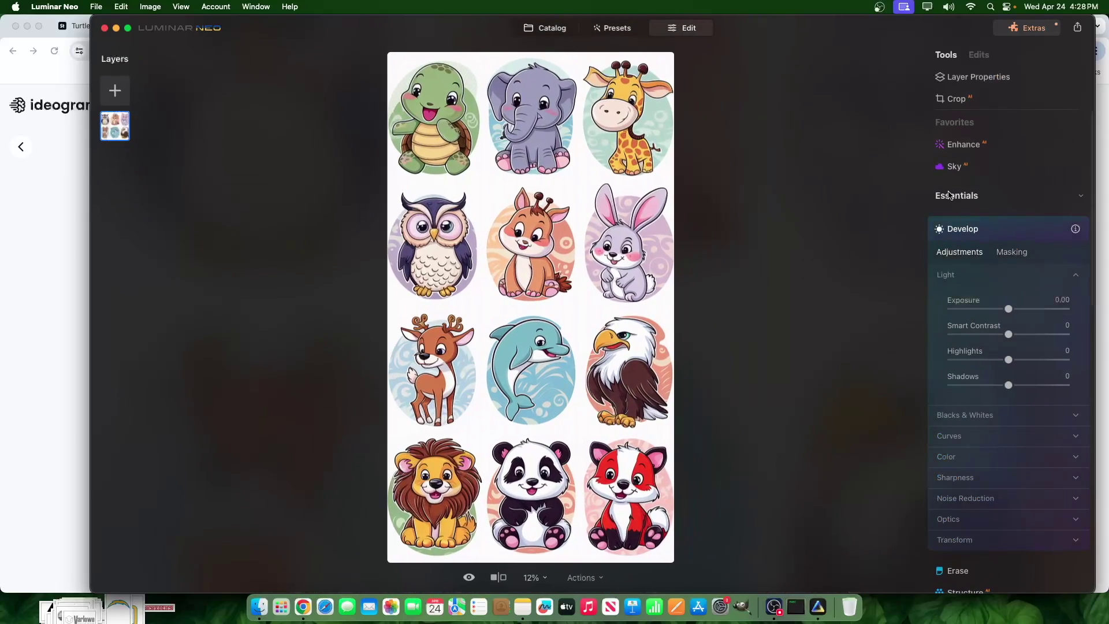
{"action": "mouse_move", "coordinate": [1009, 310]}
{"action": "left_mouse_down"}
{"action": "mouse_move", "coordinate": [1050, 316]}
{"action": "mouse_move", "coordinate": [993, 318]}
{"action": "mouse_move", "coordinate": [1025, 317]}
{"action": "mouse_move", "coordinate": [1010, 319]}
{"action": "left_mouse_up"}
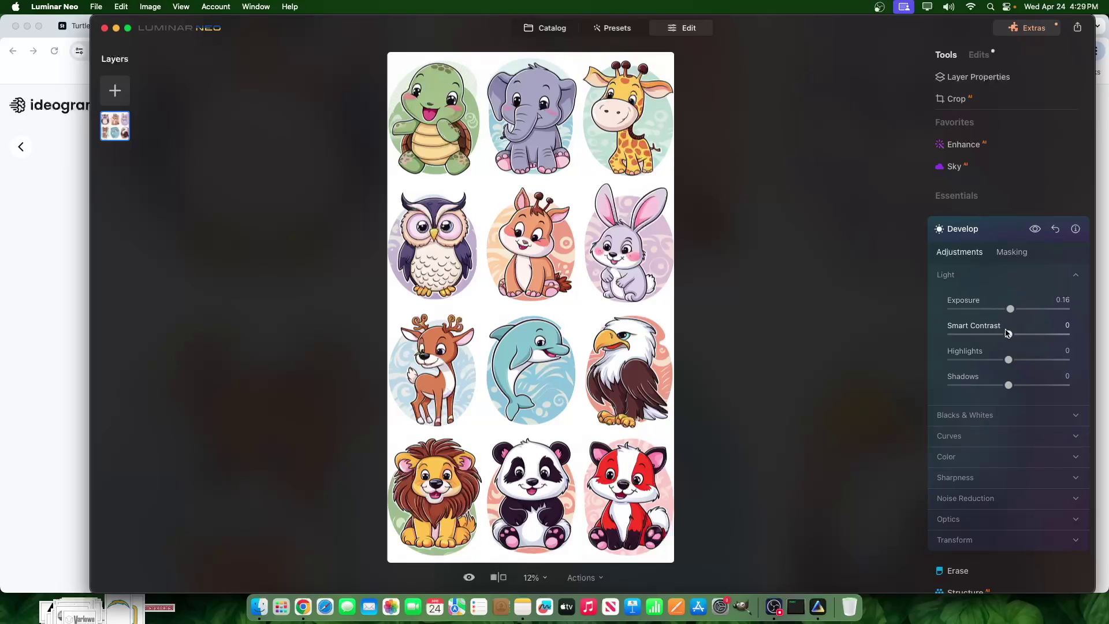
{"action": "mouse_move", "coordinate": [1009, 334]}
{"action": "left_mouse_down"}
{"action": "mouse_move", "coordinate": [1068, 334]}
{"action": "mouse_move", "coordinate": [951, 335]}
{"action": "mouse_move", "coordinate": [1042, 334]}
{"action": "mouse_move", "coordinate": [994, 330]}
{"action": "left_mouse_up"}
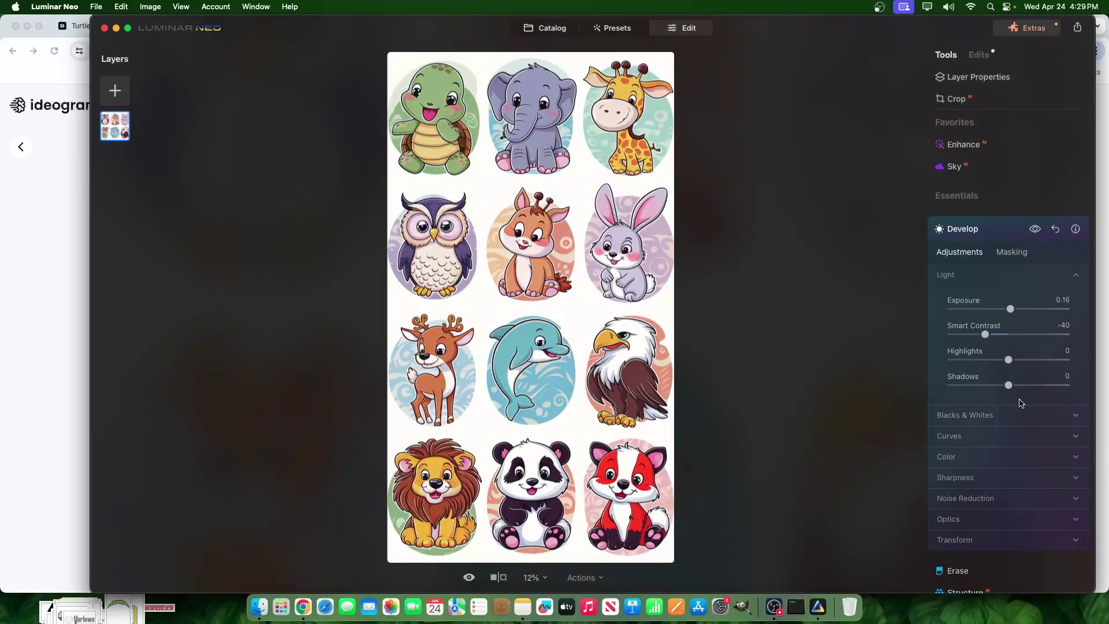
{"action": "left_click_drag", "start_coordinate": [1009, 359], "coordinate": [991, 395]}
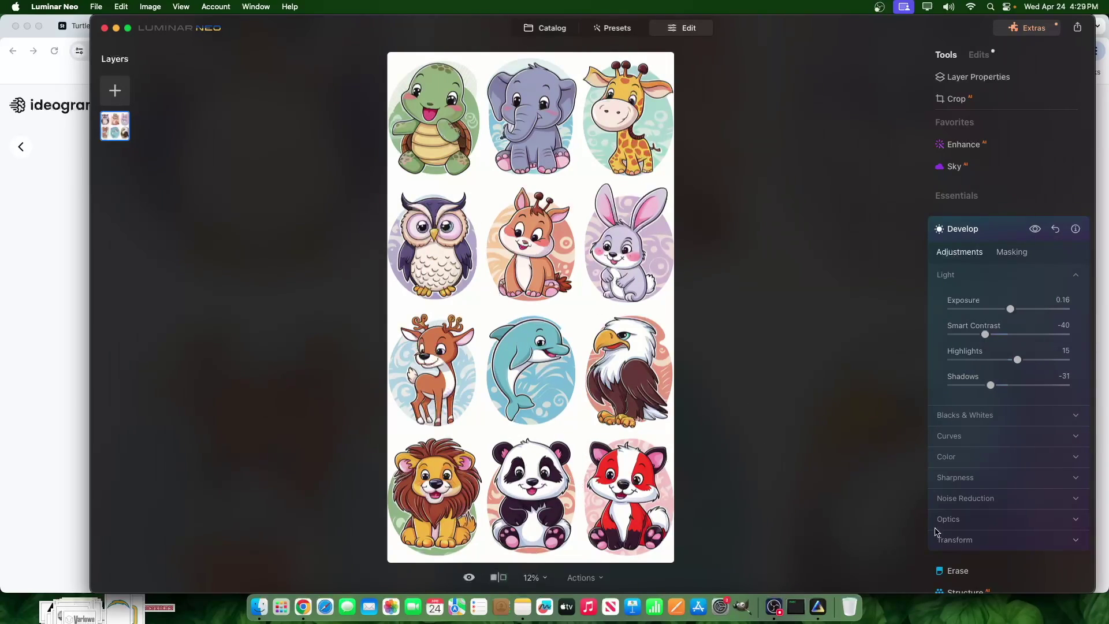
- Raise the sticker sheet's Vibrance to 100 in the Develop color adjustments
{"action": "left_click", "coordinate": [965, 457]}
{"action": "left_click_drag", "start_coordinate": [1011, 487], "coordinate": [1054, 486]}
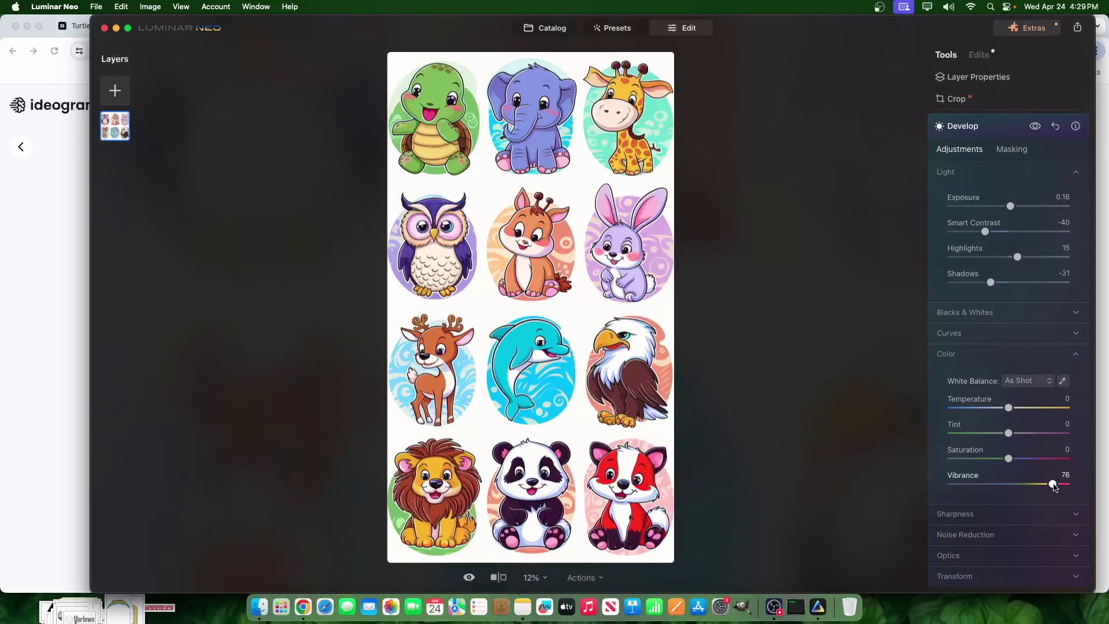
{"action": "mouse_move", "coordinate": [1054, 487]}
{"action": "left_mouse_down"}
{"action": "mouse_move", "coordinate": [936, 488]}
{"action": "mouse_move", "coordinate": [1108, 487]}
{"action": "mouse_move", "coordinate": [1071, 488]}
{"action": "left_mouse_up"}
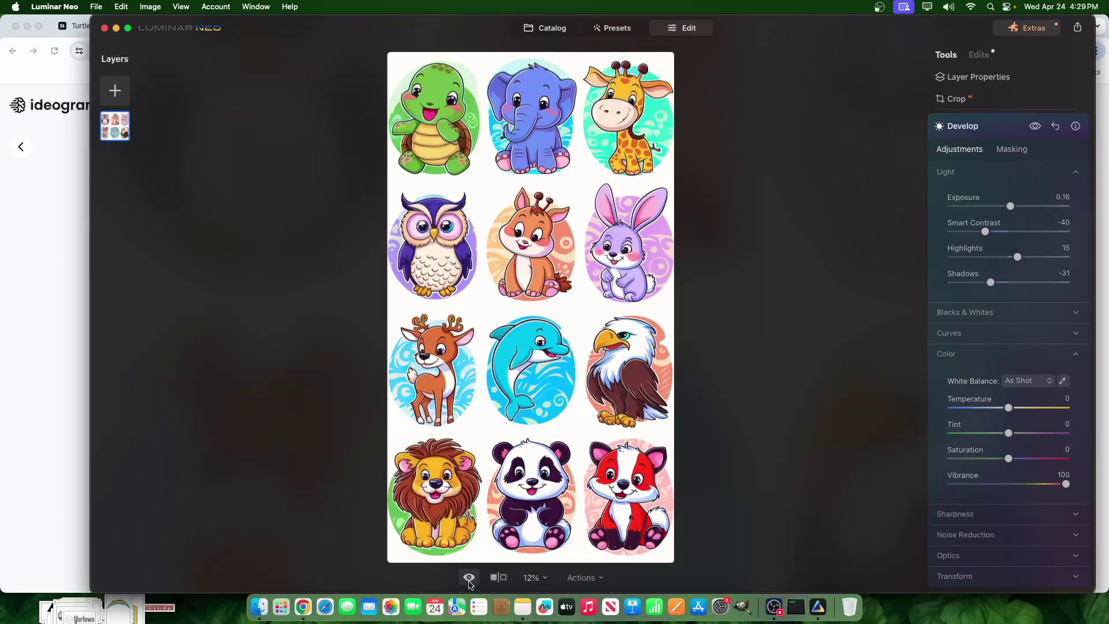
- Compare the sticker sheet before and after the edits, both as a whole and close up around the dolphin
{"action": "left_click", "coordinate": [469, 578]}
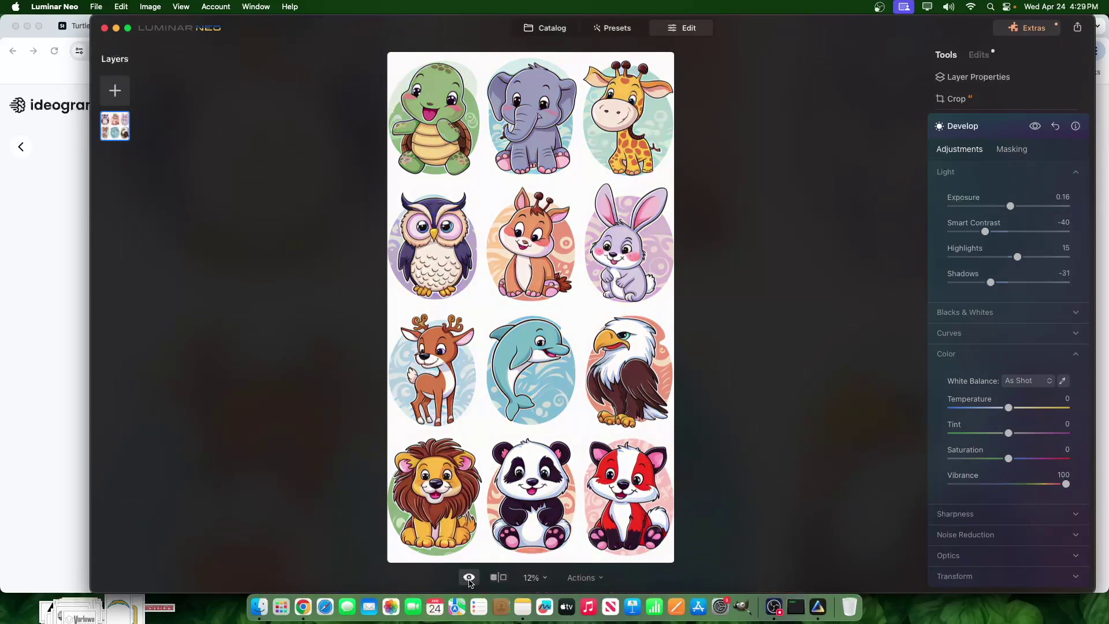
{"action": "left_click", "coordinate": [469, 577]}
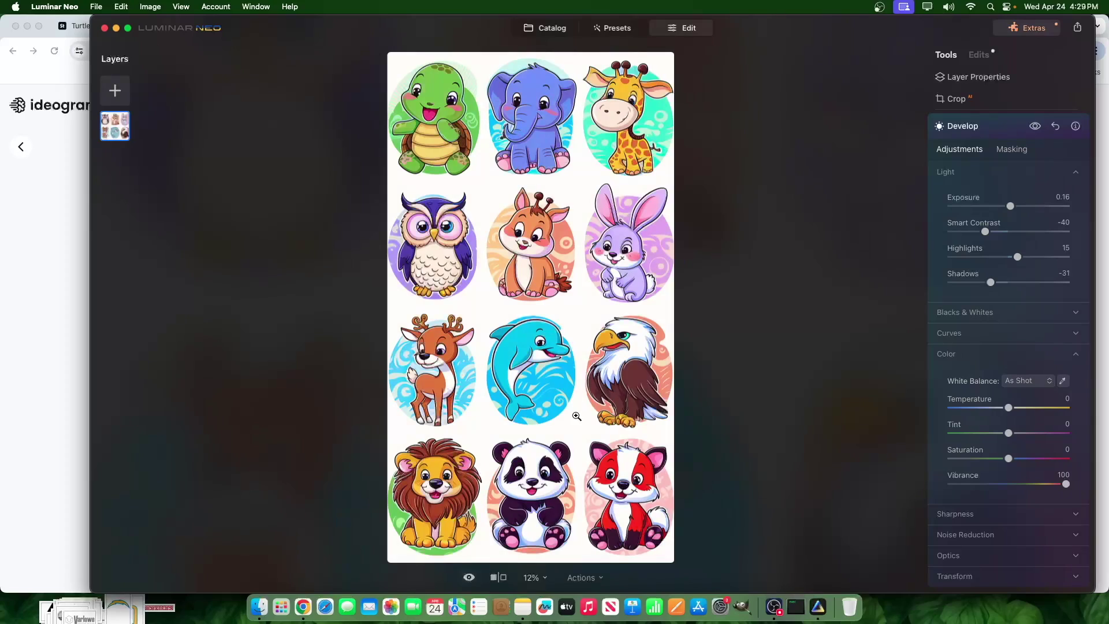
{"action": "scroll", "coordinate": [529, 335], "scroll_direction": "up", "scroll_amount": 5}
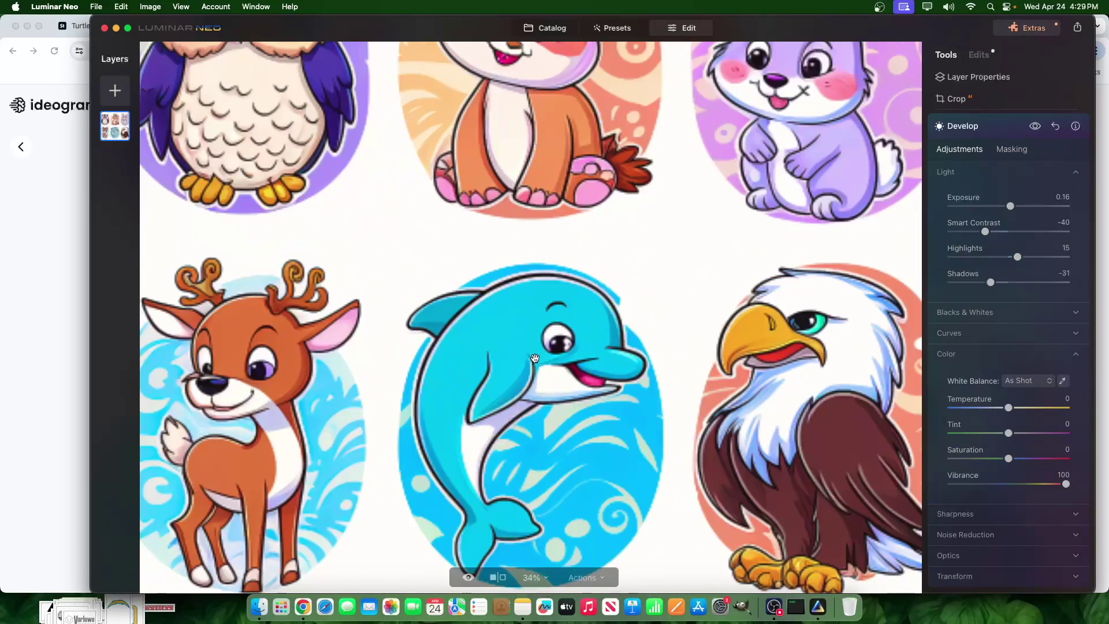
{"action": "scroll", "coordinate": [491, 463], "scroll_direction": "down", "scroll_amount": 2}
{"action": "left_click", "coordinate": [467, 578]}
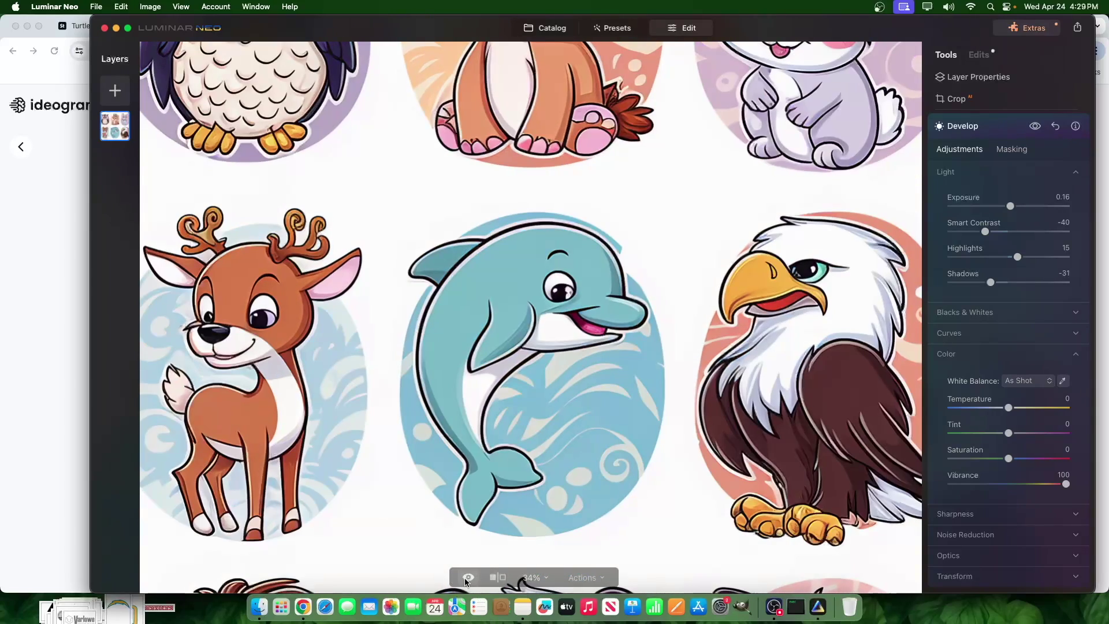
{"action": "left_click", "coordinate": [468, 578]}
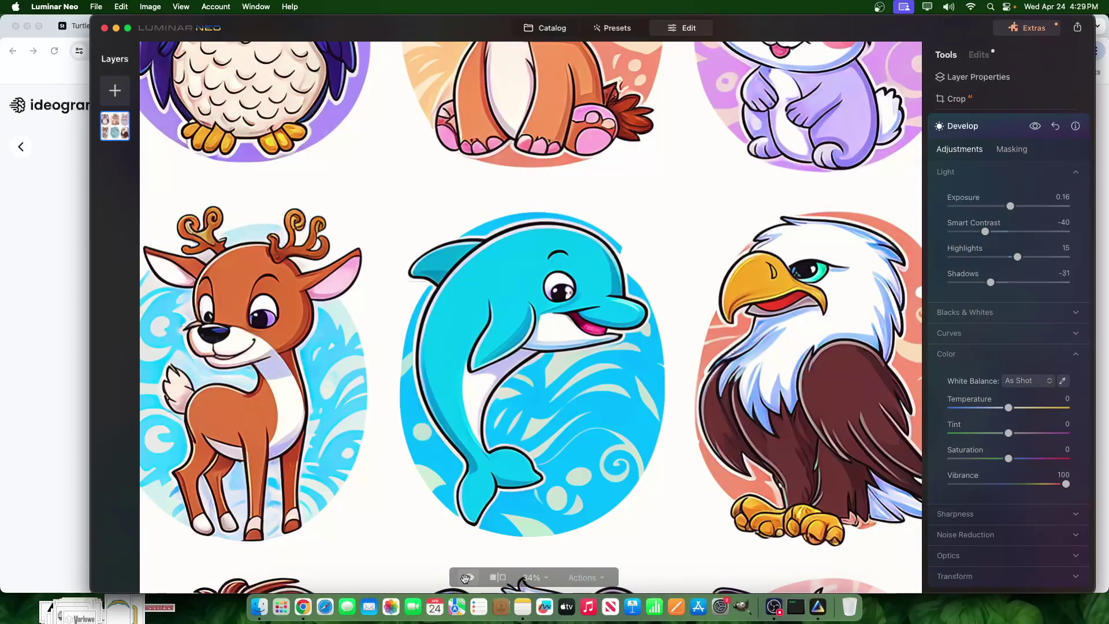
{"action": "scroll", "coordinate": [678, 310], "scroll_direction": "down", "scroll_amount": 5}
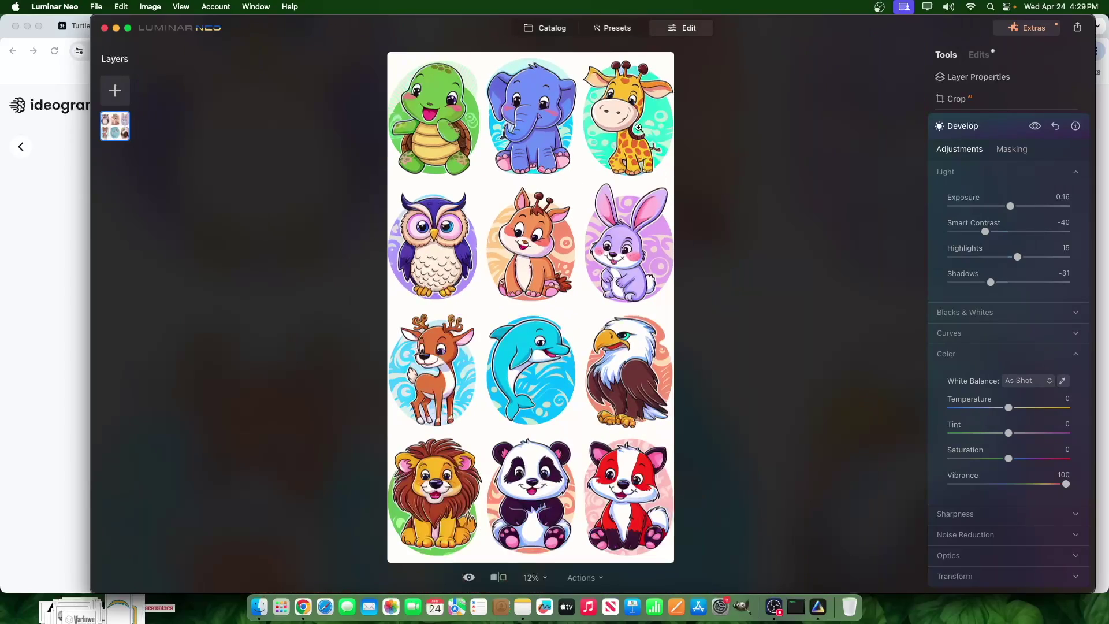
- Edit the preceding upscaled Disney-style sheet in Develop with Smart Contrast 23, Shadows -100 and Vibrance 100
{"action": "left_click", "coordinate": [545, 28]}
{"action": "double_click", "coordinate": [540, 447]}
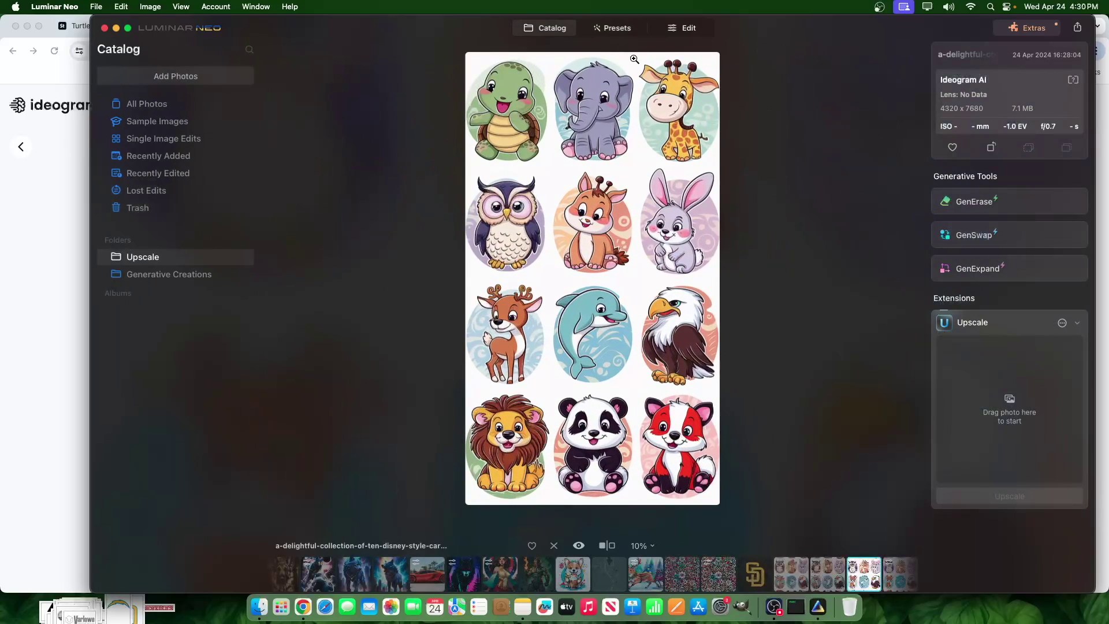
{"action": "left_click", "coordinate": [683, 28]}
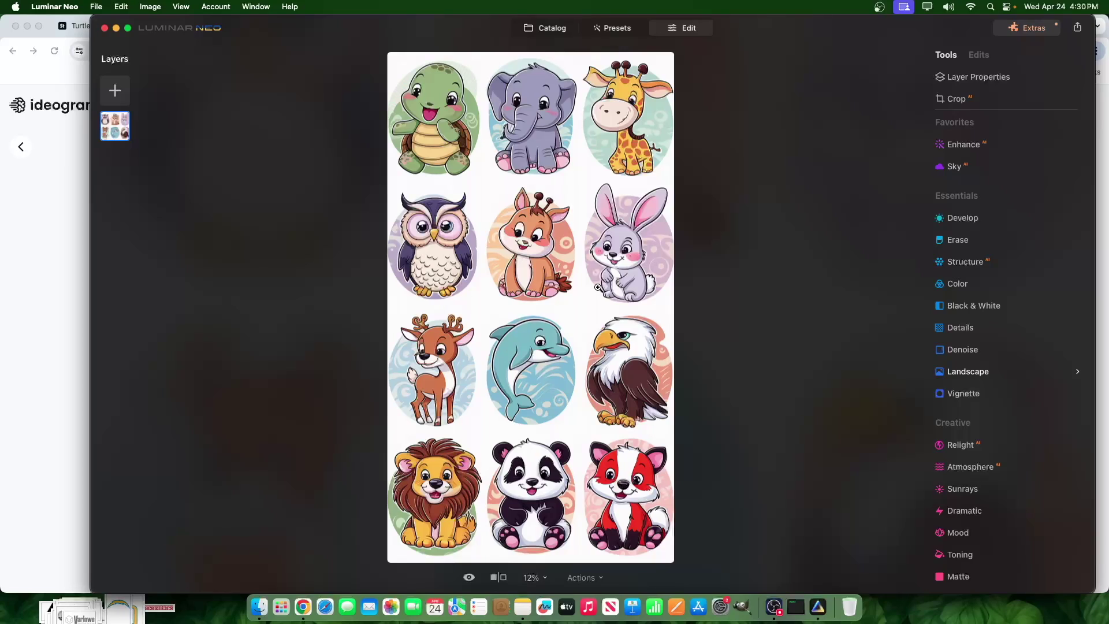
{"action": "left_click", "coordinate": [982, 219]}
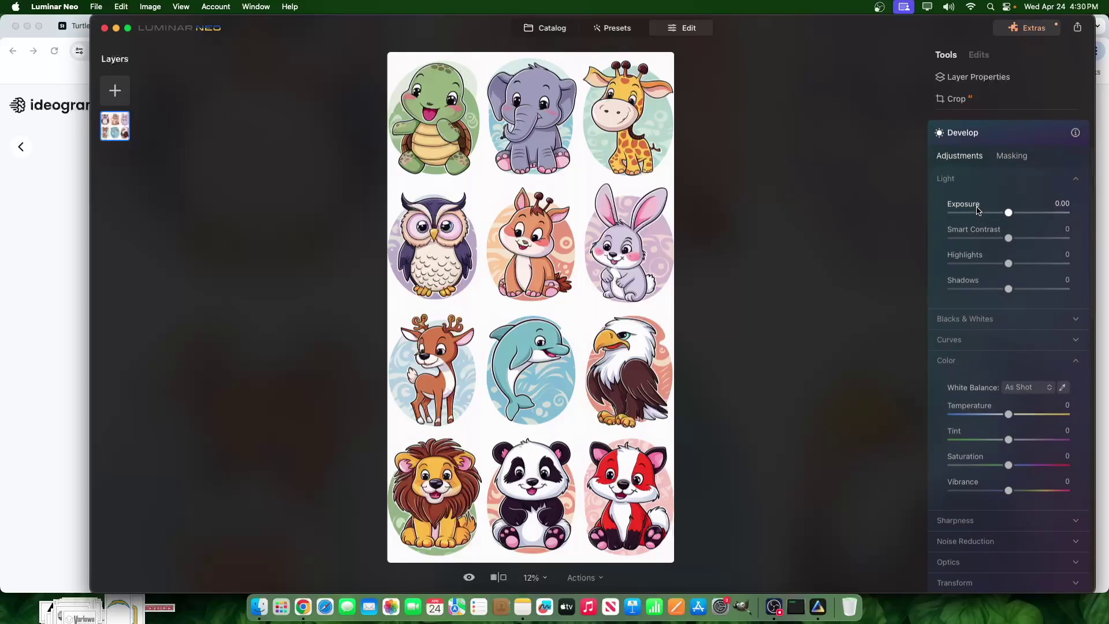
{"action": "mouse_move", "coordinate": [1010, 239]}
{"action": "left_mouse_down"}
{"action": "mouse_move", "coordinate": [1066, 243]}
{"action": "mouse_move", "coordinate": [1022, 239]}
{"action": "left_mouse_up"}
{"action": "left_click_drag", "start_coordinate": [1009, 289], "coordinate": [947, 297]}
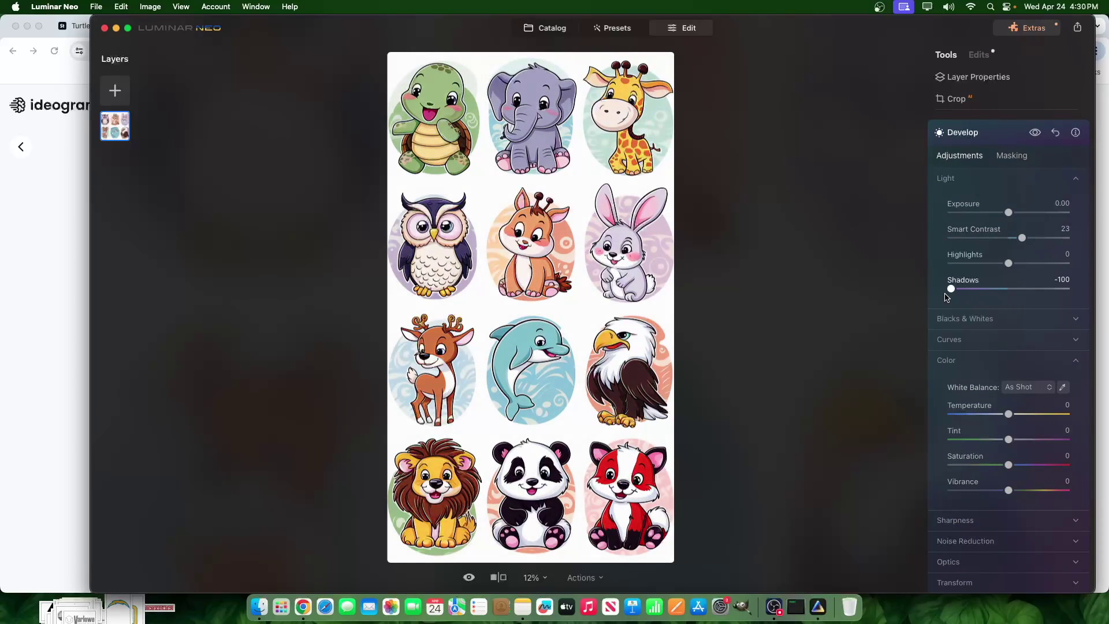
{"action": "scroll", "coordinate": [1009, 430], "scroll_direction": "down", "scroll_amount": 3}
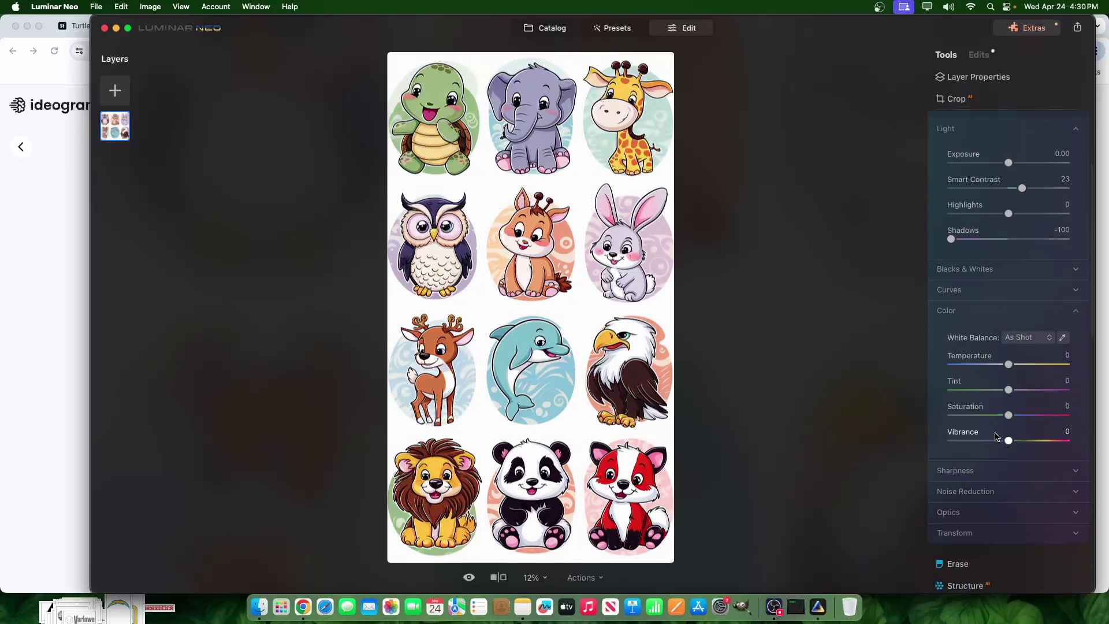
{"action": "left_click_drag", "start_coordinate": [1008, 420], "coordinate": [1103, 425]}
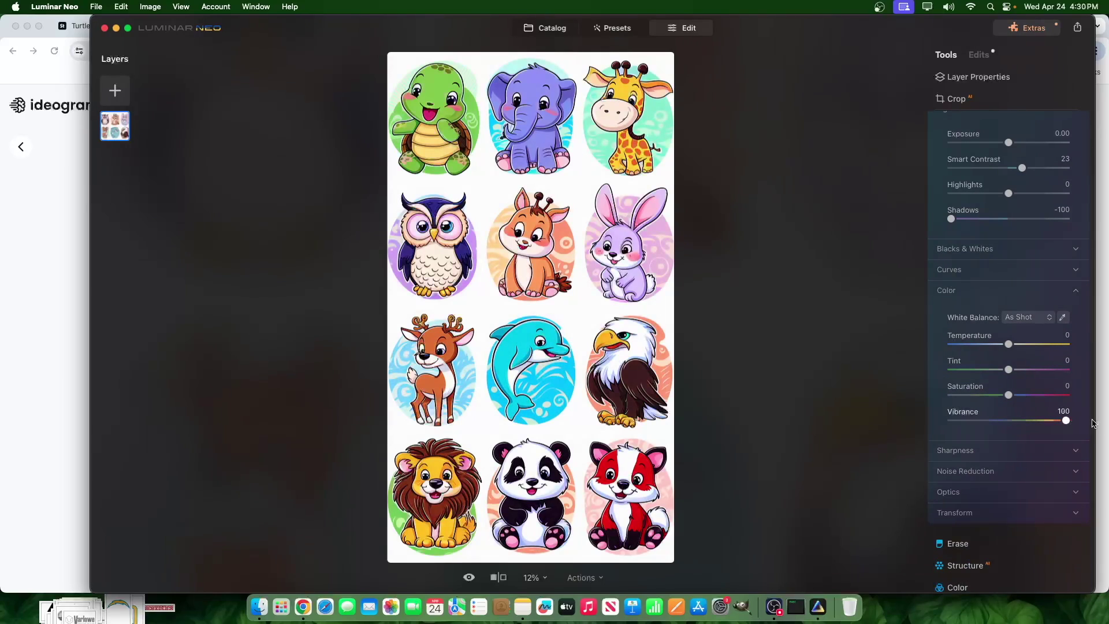
- Review the four upscaled sticker sheets in the catalog's Upscale folder, checking each one's details
{"action": "left_click", "coordinate": [545, 28]}
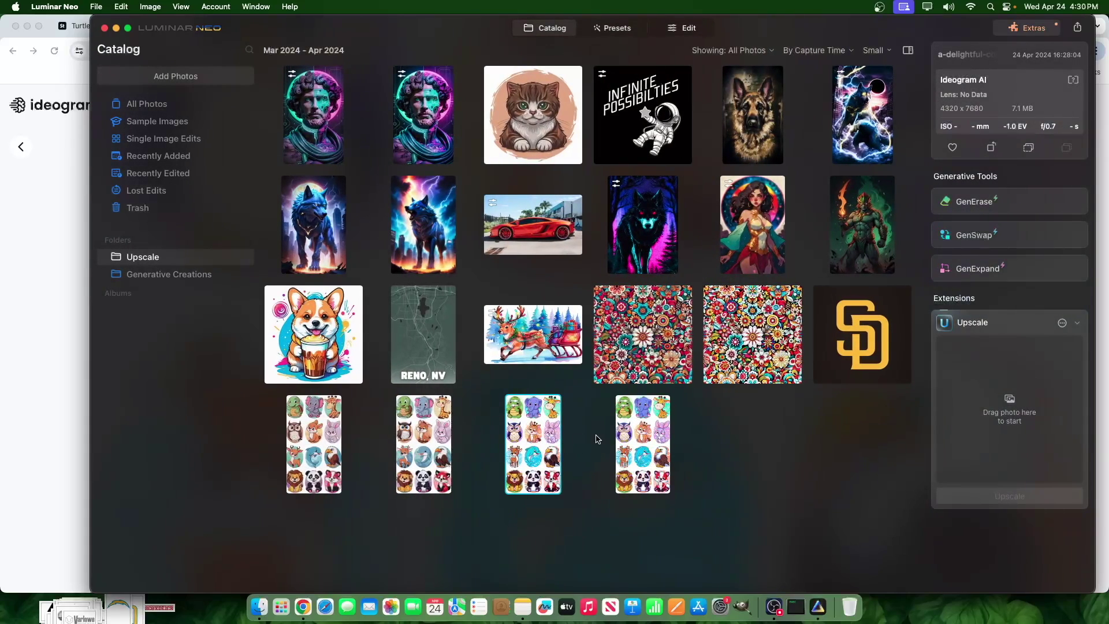
{"action": "left_click", "coordinate": [644, 439]}
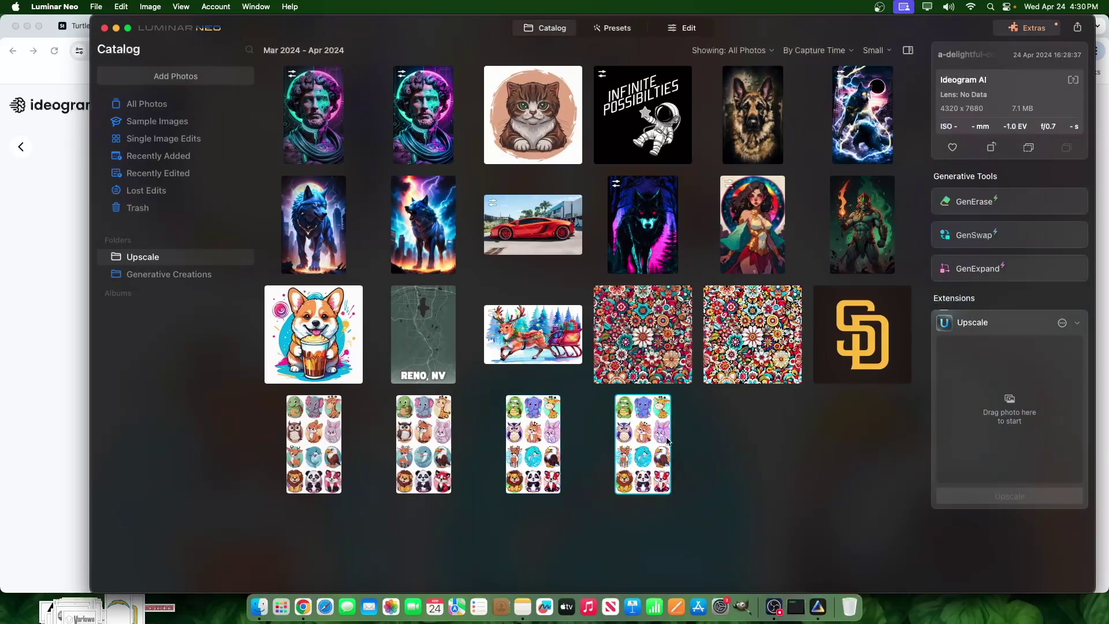
{"action": "left_click", "coordinate": [548, 445]}
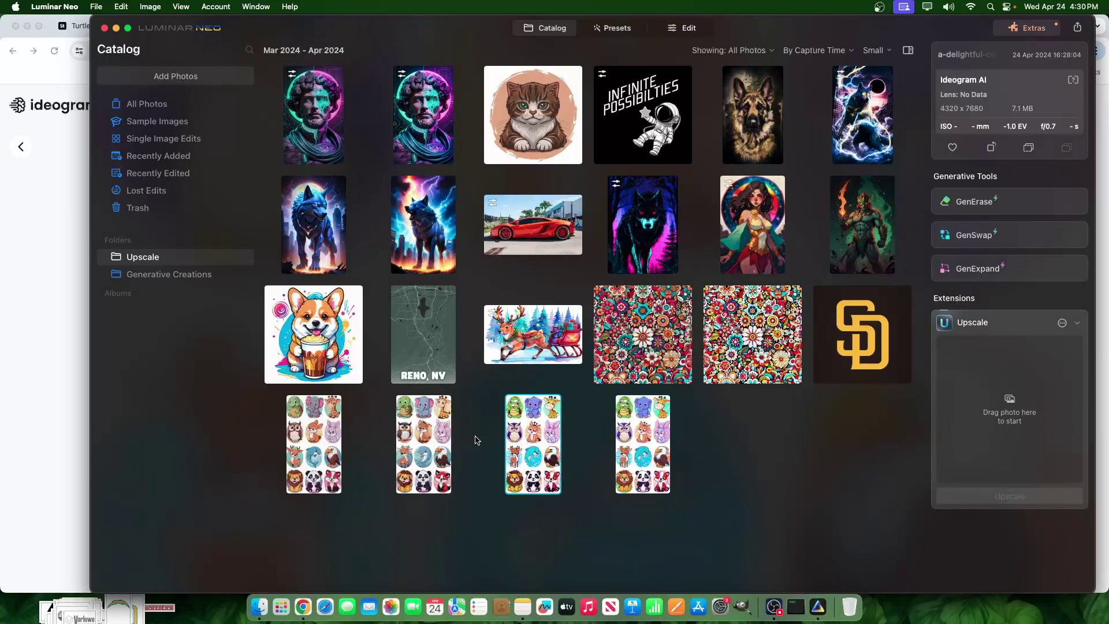
{"action": "left_click", "coordinate": [442, 443]}
{"action": "left_click", "coordinate": [328, 438]}
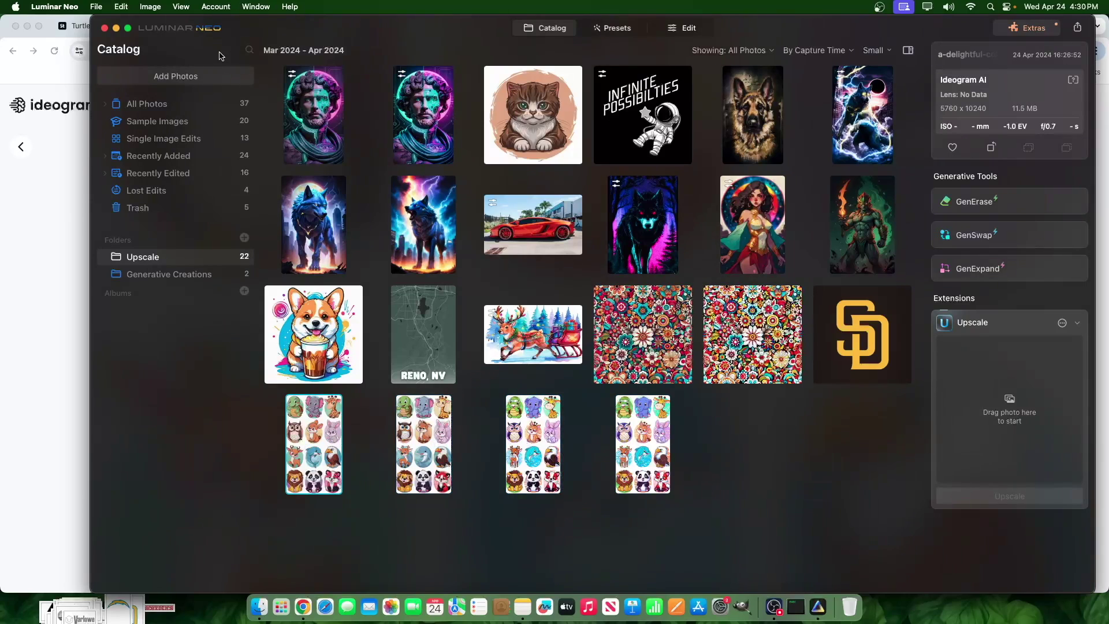
- Edit the 4320 x 7680 ukiyo-e sheet from all photos in Develop with Exposure -0.39, Smart Contrast 43, Shadows -84 and Vibrance 100
{"action": "left_click", "coordinate": [144, 105]}
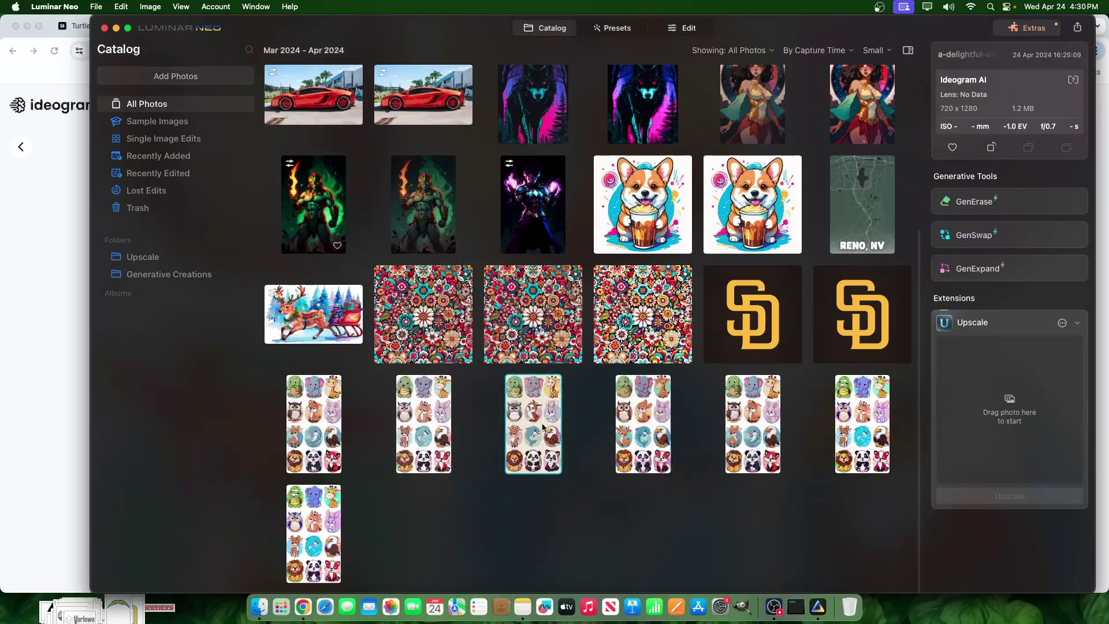
{"action": "left_click", "coordinate": [766, 432]}
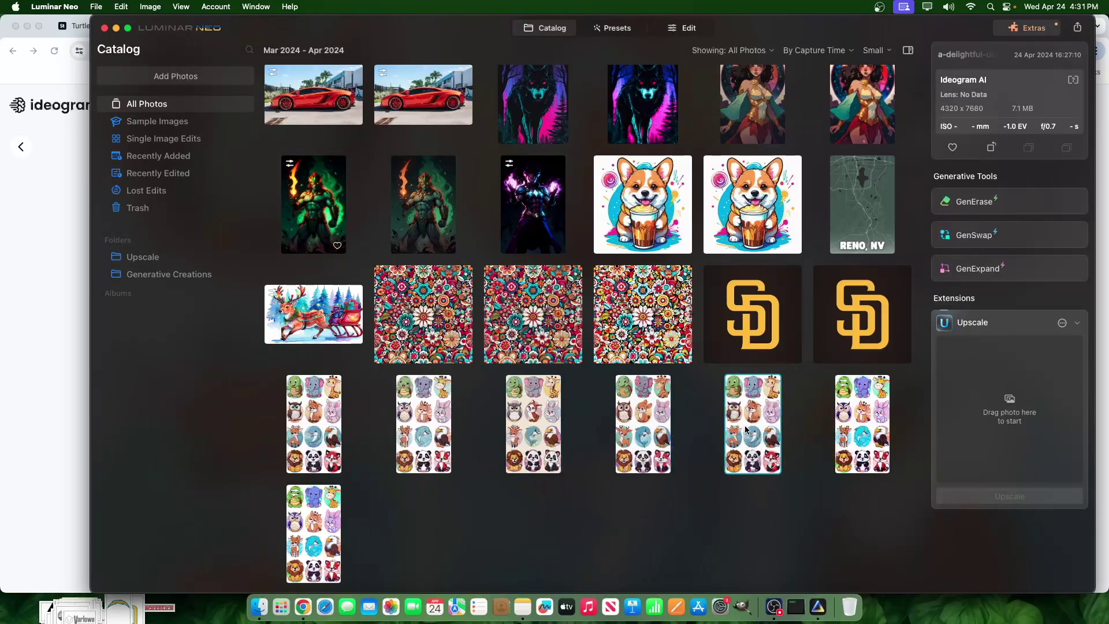
{"action": "double_click", "coordinate": [749, 427]}
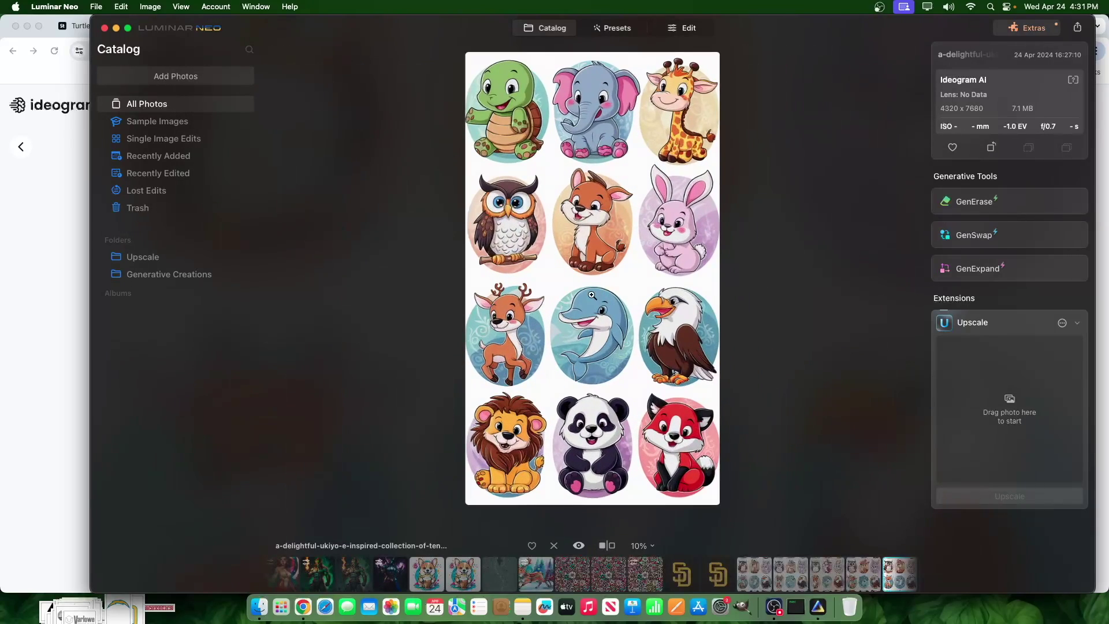
{"action": "left_click", "coordinate": [685, 30]}
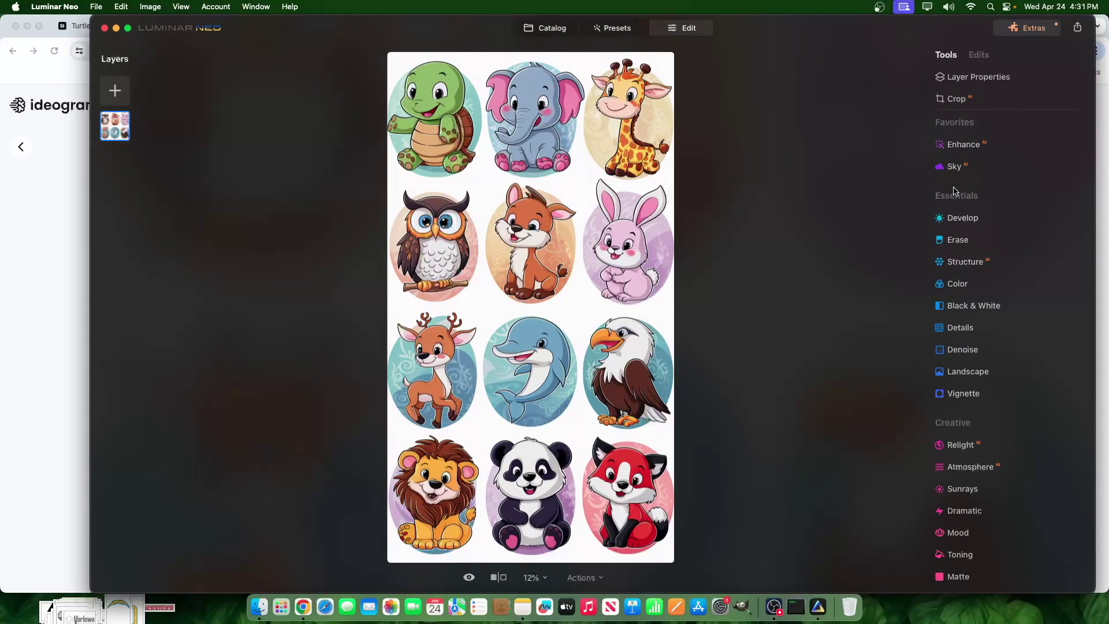
{"action": "left_click", "coordinate": [961, 218]}
{"action": "left_click_drag", "start_coordinate": [1011, 241], "coordinate": [1004, 215]}
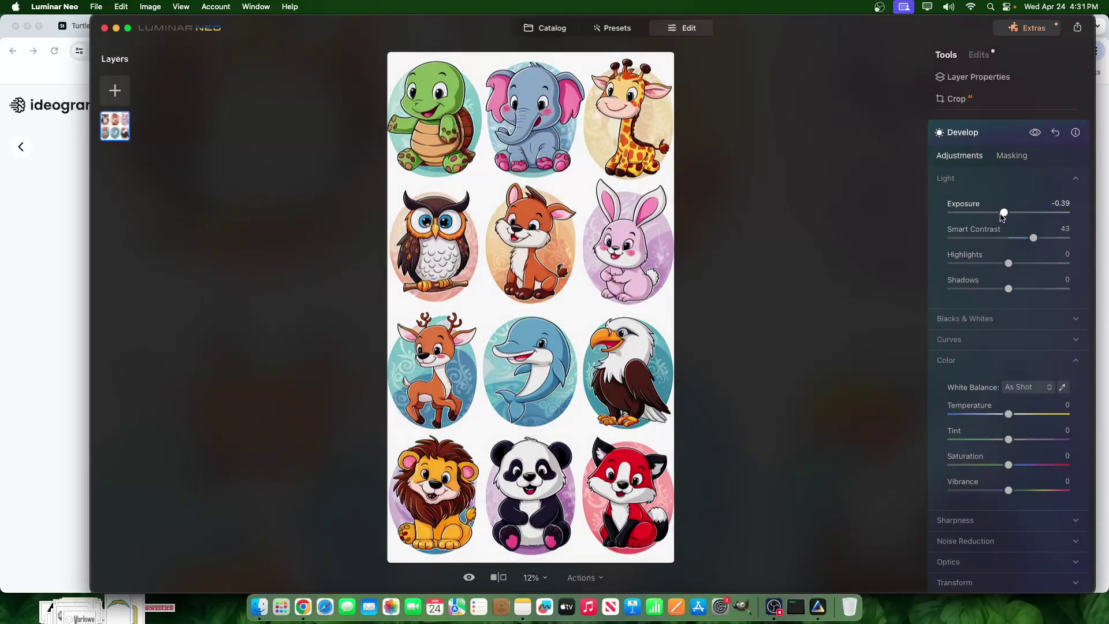
{"action": "left_click_drag", "start_coordinate": [1006, 292], "coordinate": [960, 289]}
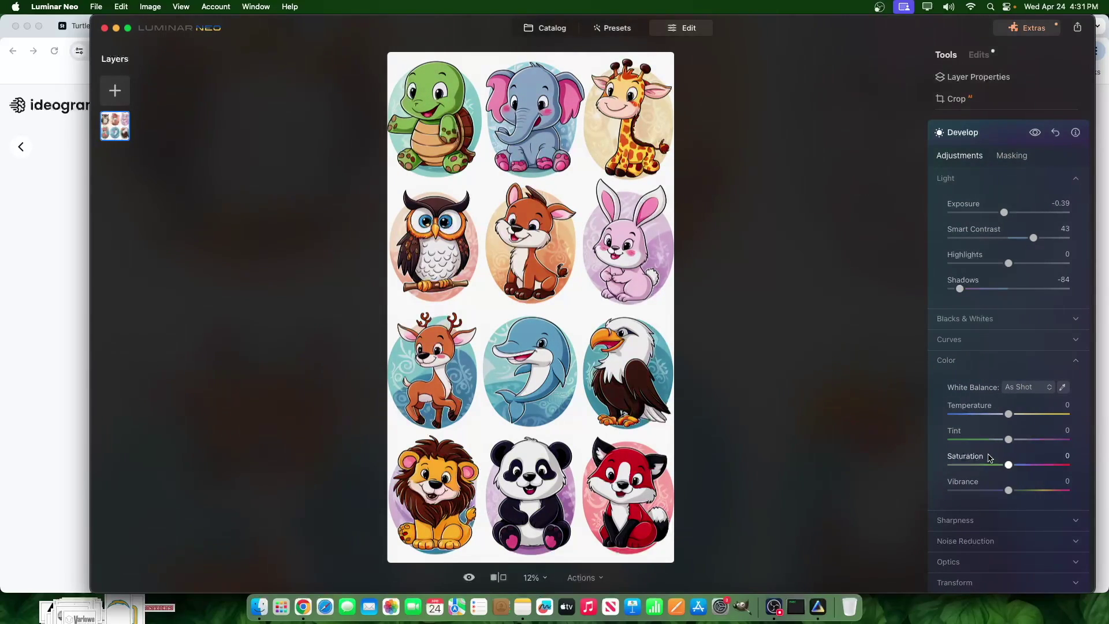
{"action": "left_click_drag", "start_coordinate": [1013, 495], "coordinate": [1066, 491]}
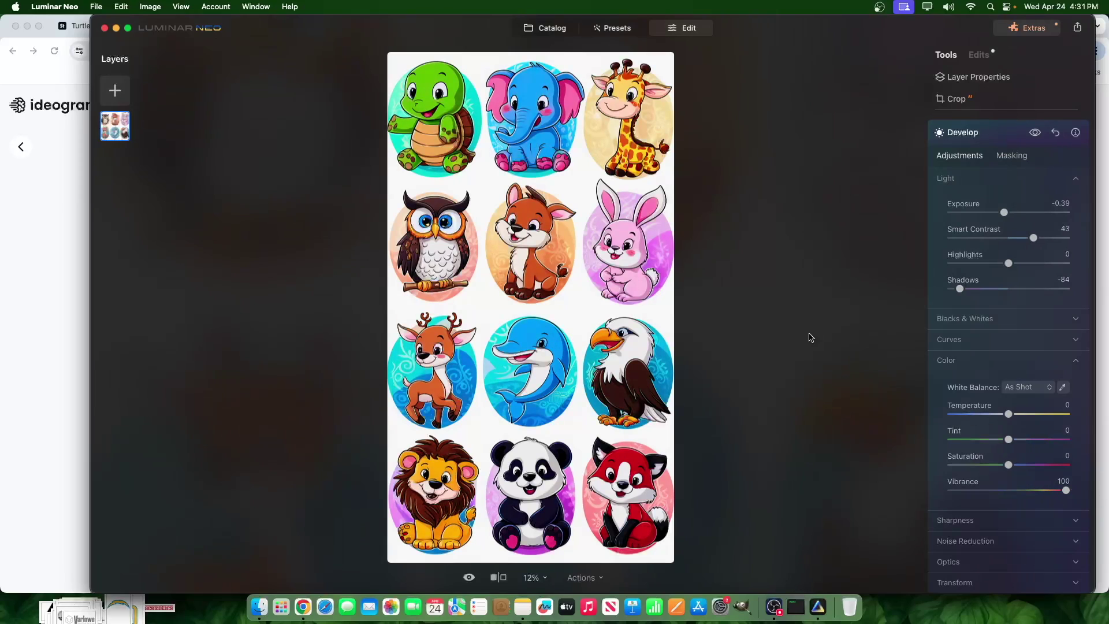
- Inspect the edited ukiyo-e sheet close up around the owl, the young deer and the rabbit
{"action": "scroll", "coordinate": [605, 351], "scroll_direction": "up", "scroll_amount": 3}
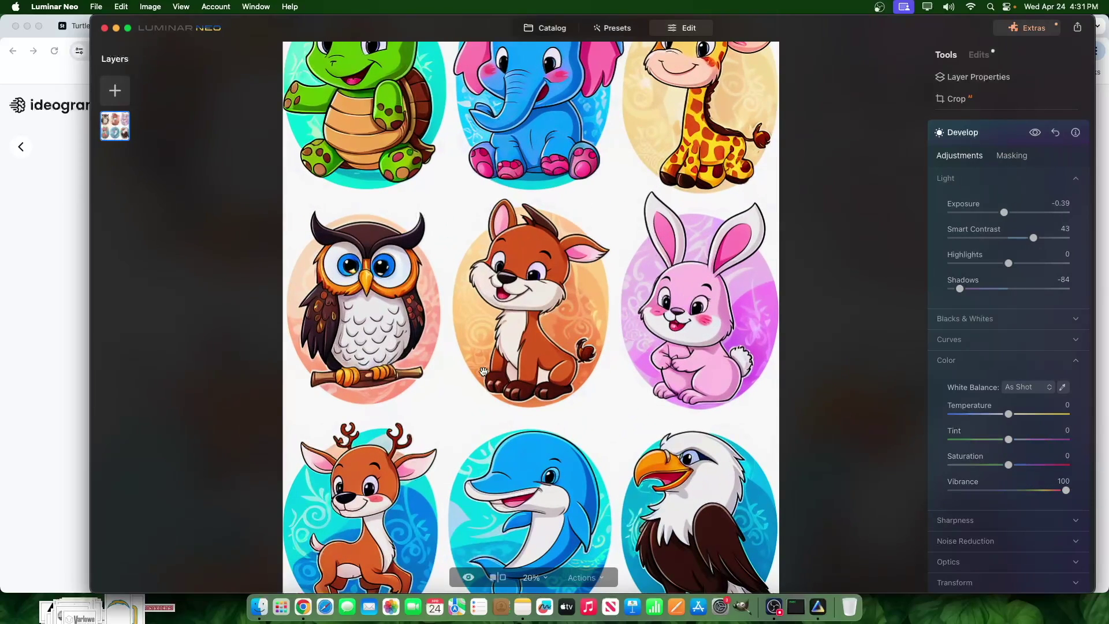
{"action": "scroll", "coordinate": [484, 371], "scroll_direction": "up", "scroll_amount": 4}
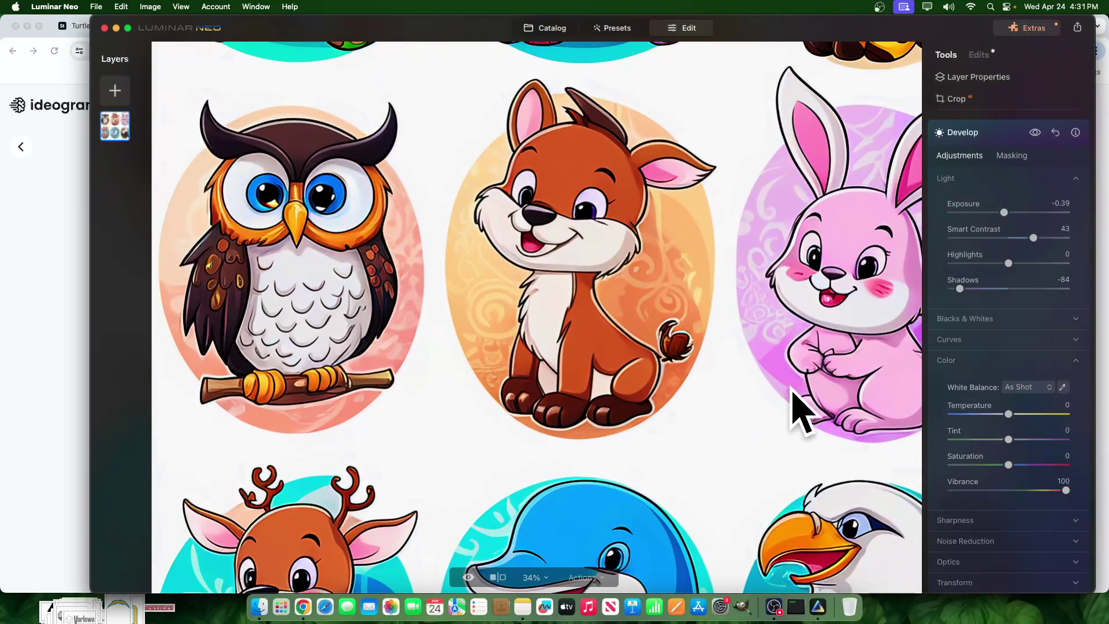
{"action": "key", "text": "super+0"}
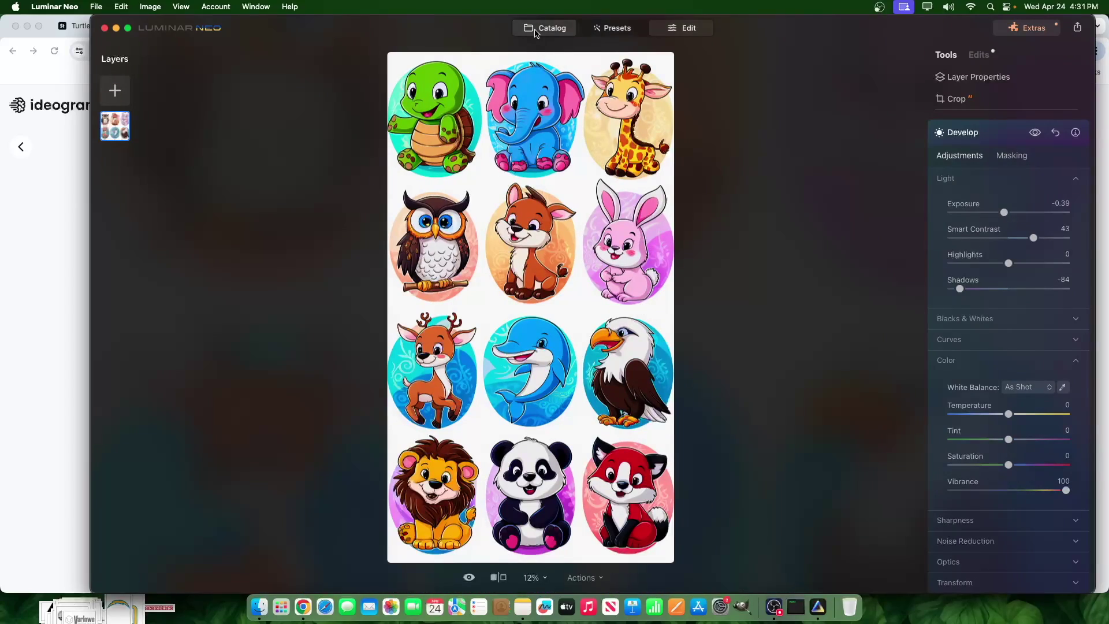
- Export the color-enhanced ukiyo-e sticker sheet to disk under the file name wefwefwef
{"action": "left_click", "coordinate": [545, 27]}
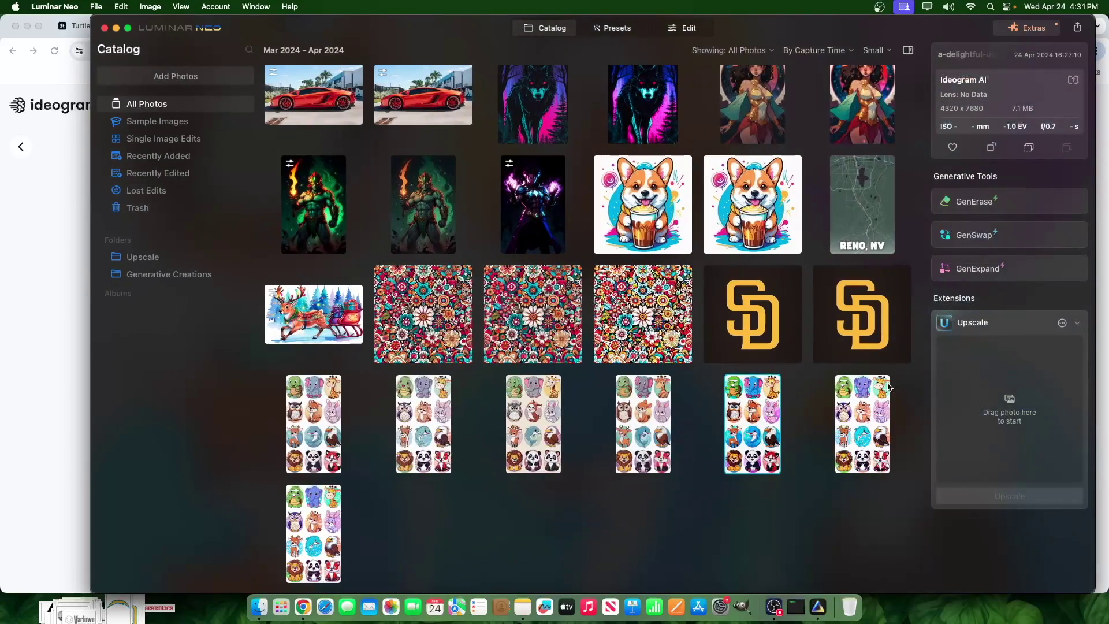
{"action": "double_click", "coordinate": [749, 431]}
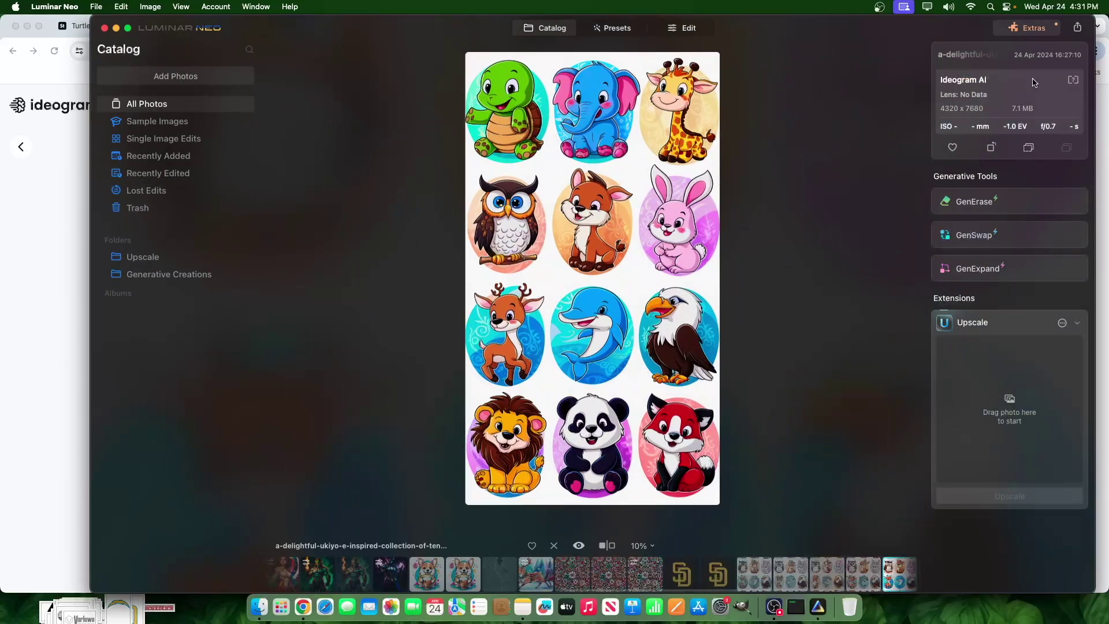
{"action": "left_click", "coordinate": [1077, 28]}
{"action": "left_click", "coordinate": [1040, 59]}
{"action": "type", "text": "wefwefwef"}
{"action": "left_click", "coordinate": [685, 421]}
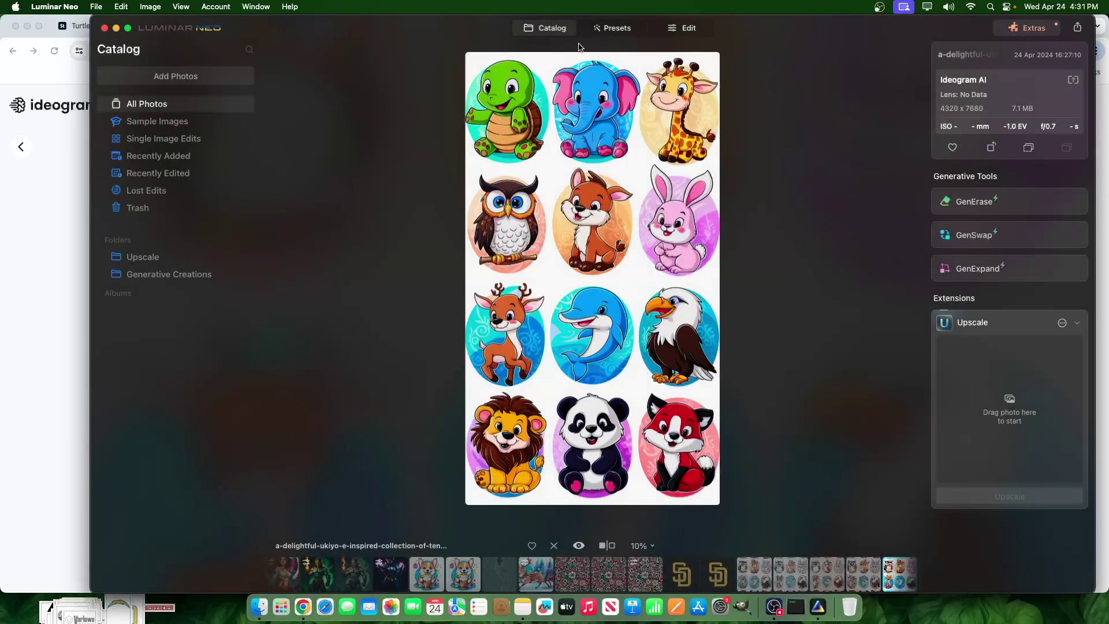
- Export the last Disney-style sheet to the Desktop as a JPEG in original size at 300 pixels/inch with quality 100
{"action": "left_click", "coordinate": [554, 28]}
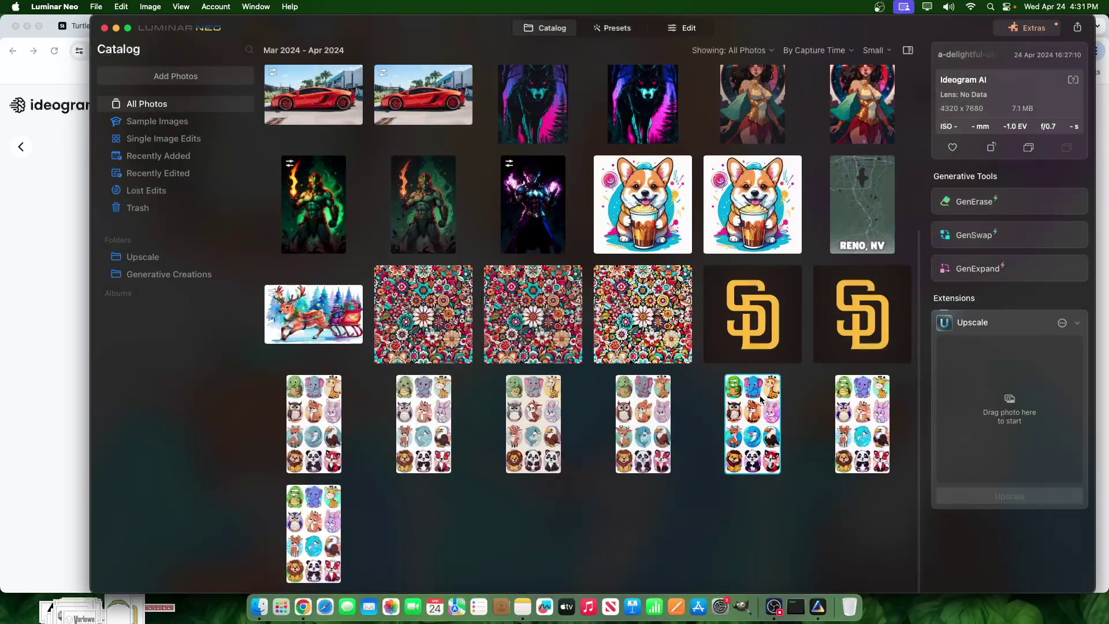
{"action": "left_click", "coordinate": [873, 412]}
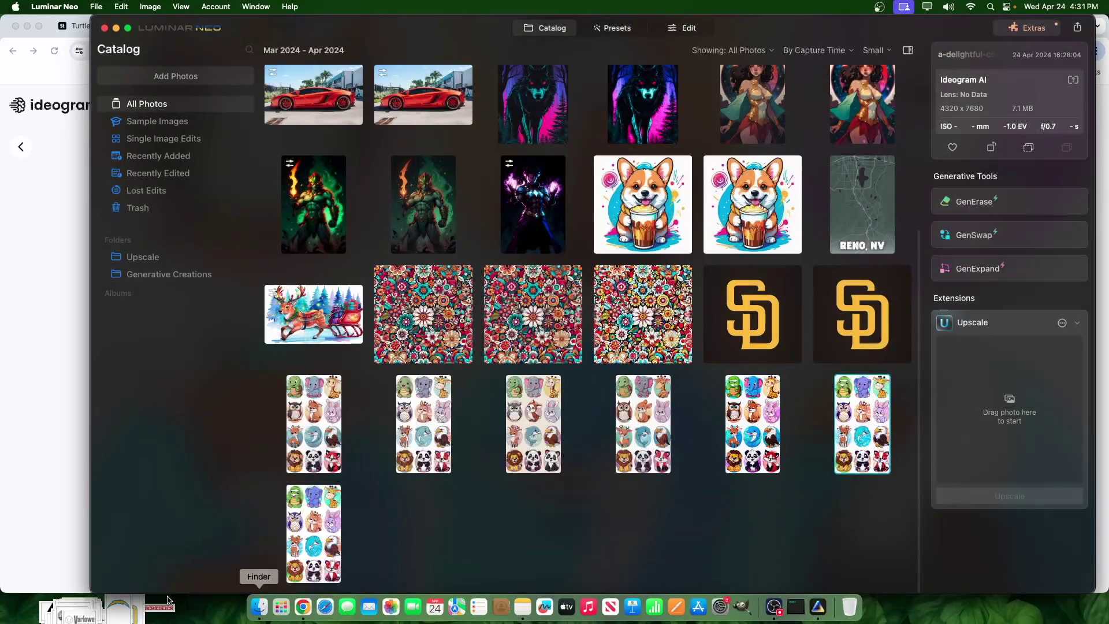
{"action": "left_click", "coordinate": [310, 535]}
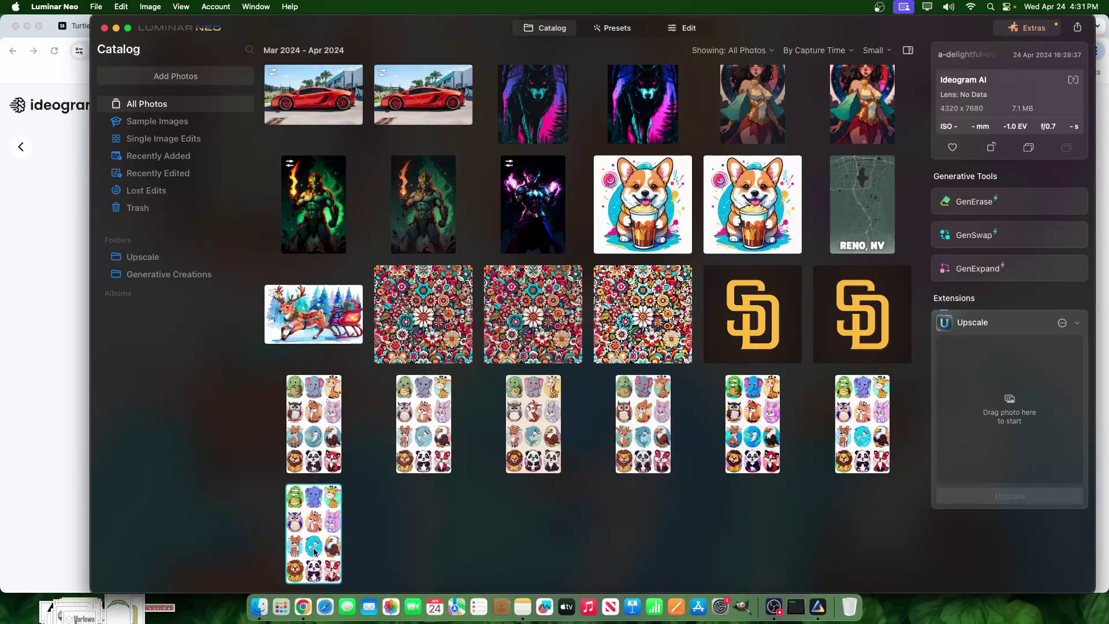
{"action": "double_click", "coordinate": [315, 552]}
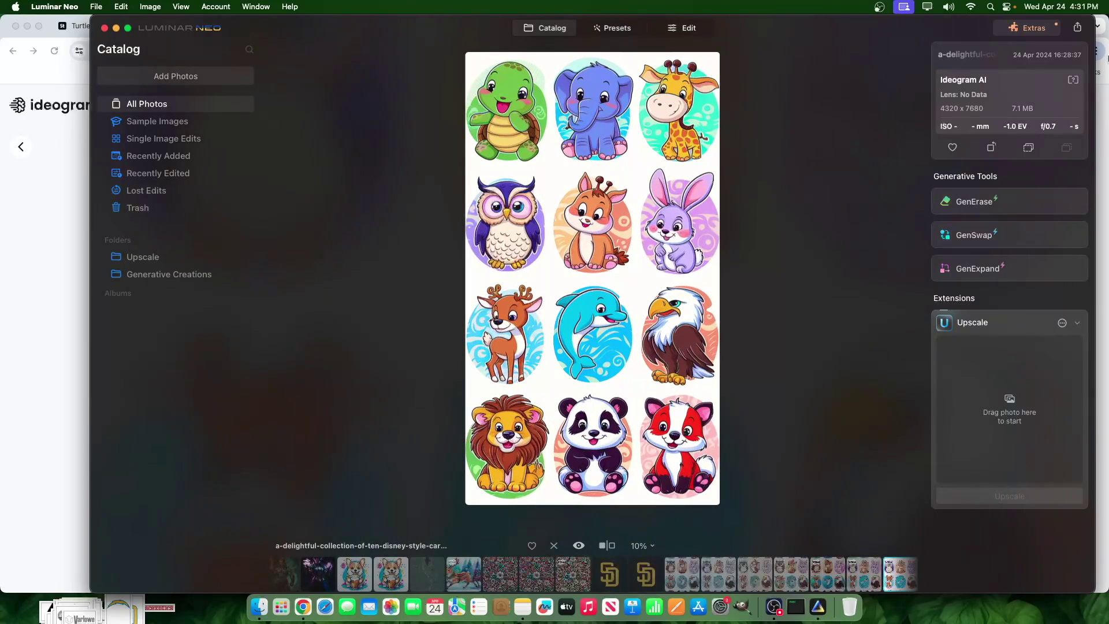
{"action": "left_click", "coordinate": [1077, 27]}
{"action": "left_click", "coordinate": [1037, 61]}
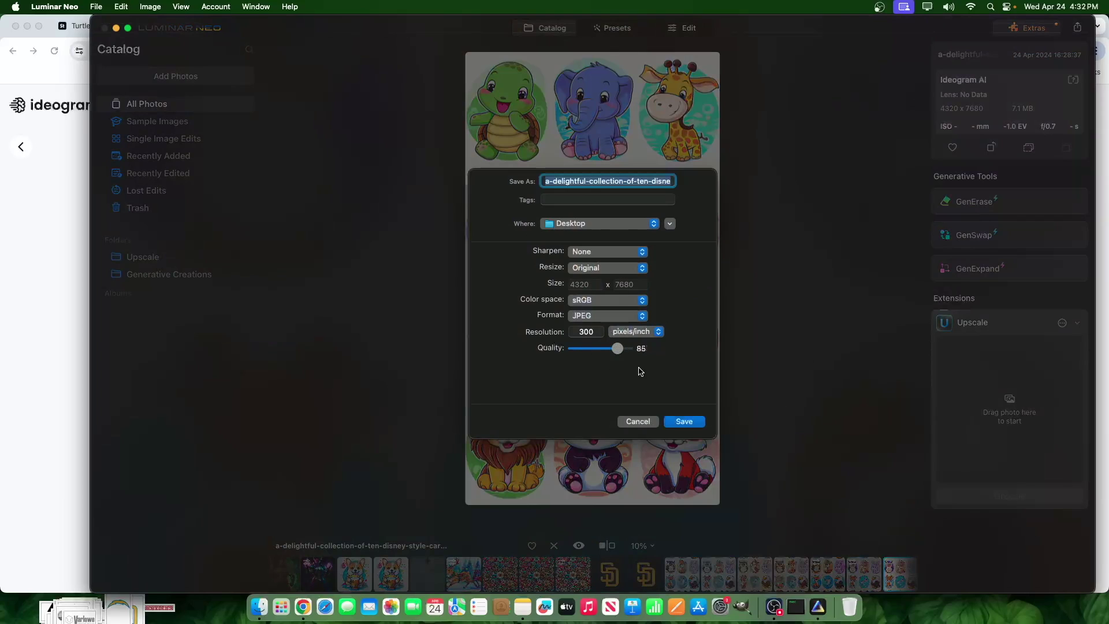
{"action": "left_click_drag", "start_coordinate": [617, 348], "coordinate": [627, 347]}
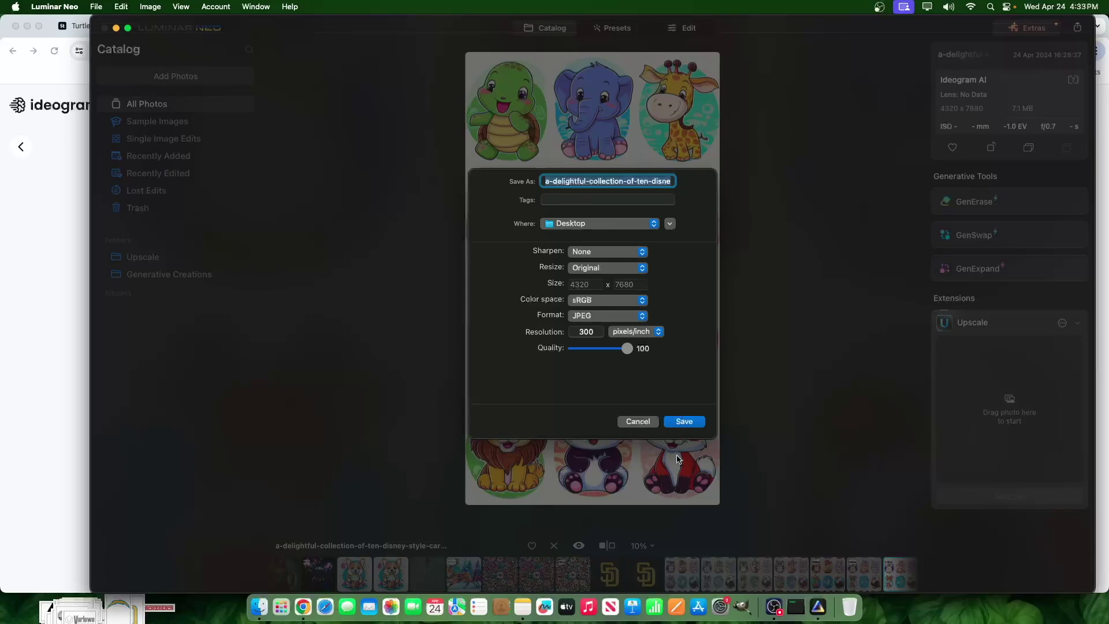
{"action": "left_click", "coordinate": [683, 422]}
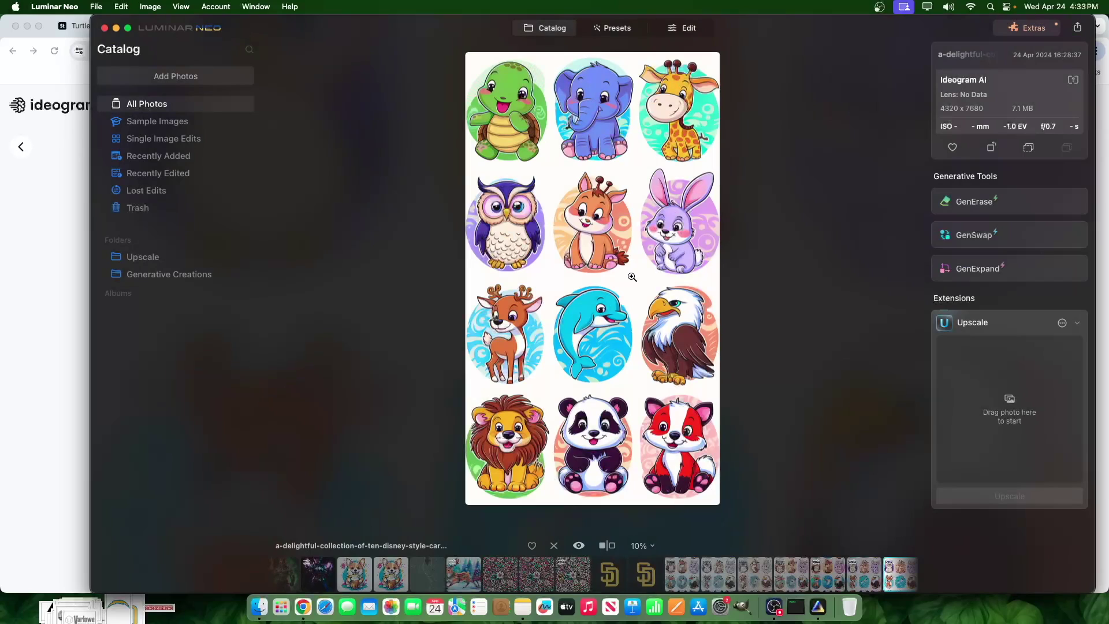
- Switch to the 4000 x 4000 px Canva design and place the two sticker sheets close together, level with each other
{"action": "left_click", "coordinate": [780, 614]}
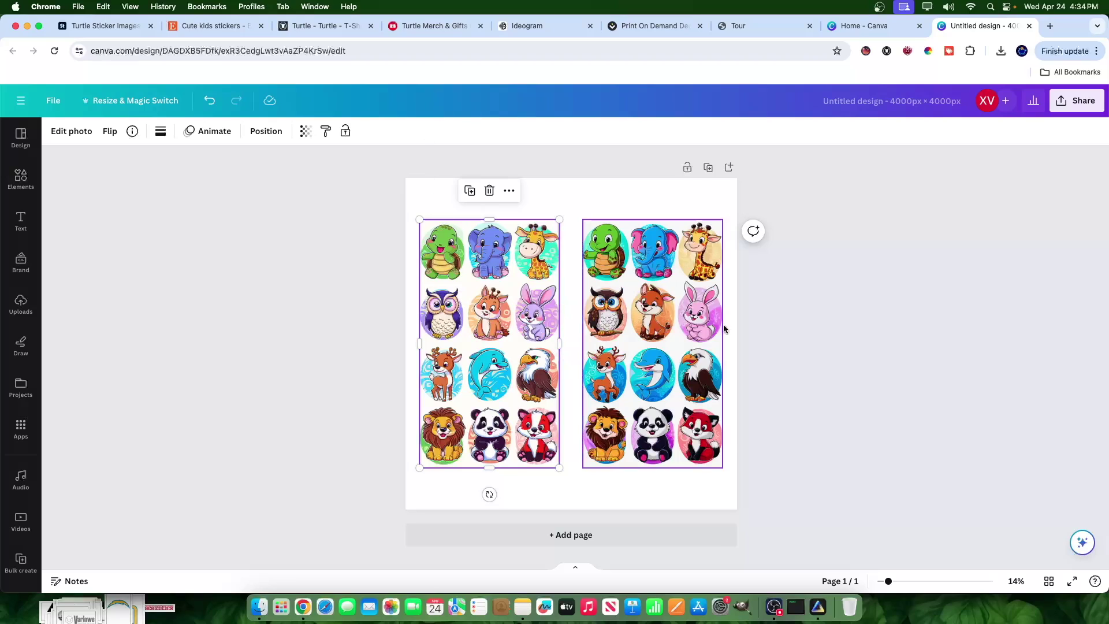
{"action": "left_click", "coordinate": [679, 400]}
{"action": "left_click_drag", "start_coordinate": [694, 341], "coordinate": [701, 311]}
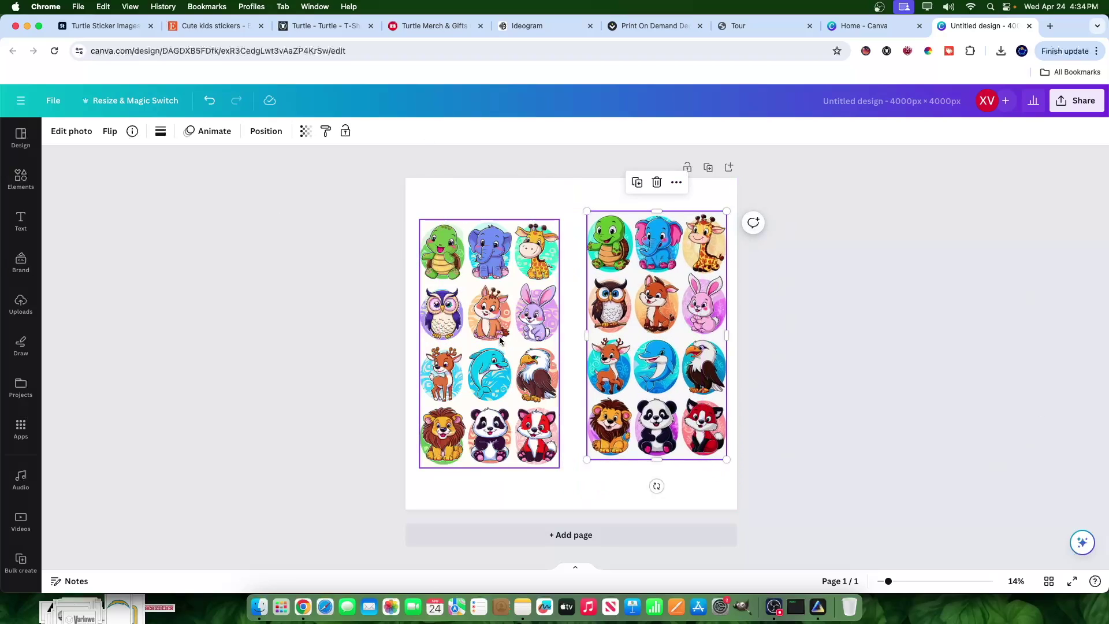
{"action": "left_click_drag", "start_coordinate": [490, 338], "coordinate": [487, 338]}
{"action": "left_click_drag", "start_coordinate": [591, 254], "coordinate": [583, 263]}
{"action": "left_click_drag", "start_coordinate": [515, 287], "coordinate": [531, 287]}
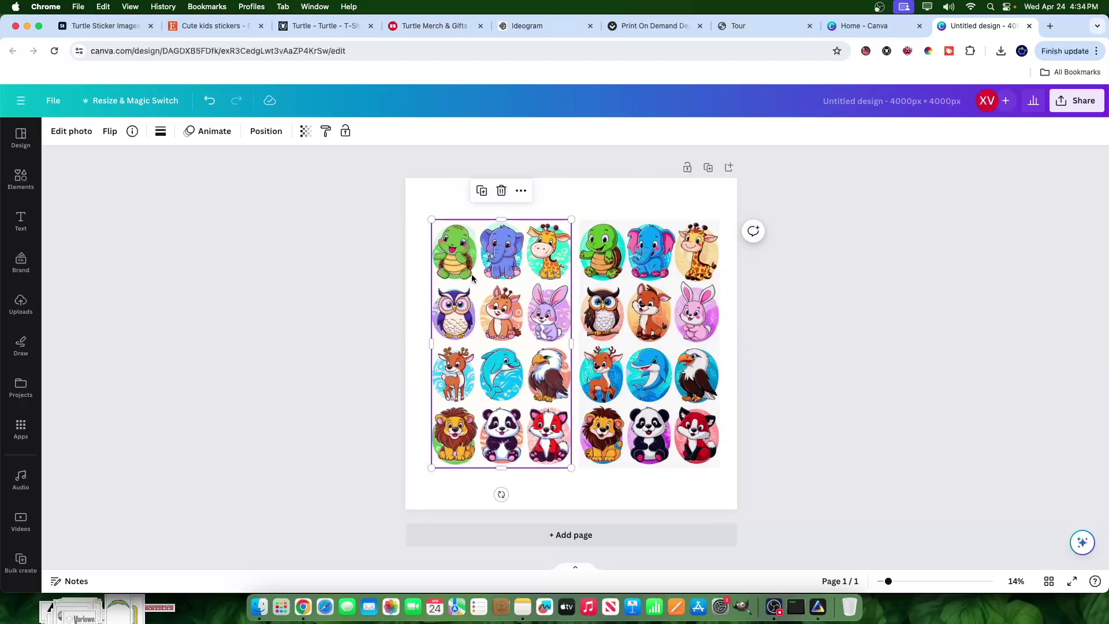
- Enlarge both sticker sheets to the same height and arrange them side by side across the page's width
{"action": "left_click_drag", "start_coordinate": [473, 281], "coordinate": [466, 281]}
{"action": "left_click_drag", "start_coordinate": [613, 281], "coordinate": [617, 281]}
{"action": "left_click_drag", "start_coordinate": [491, 347], "coordinate": [488, 347]}
{"action": "left_click_drag", "start_coordinate": [562, 467], "coordinate": [575, 491]}
{"action": "left_click_drag", "start_coordinate": [529, 431], "coordinate": [519, 423]}
{"action": "left_click_drag", "start_coordinate": [561, 479], "coordinate": [572, 492]}
{"action": "left_click_drag", "start_coordinate": [641, 393], "coordinate": [646, 386]}
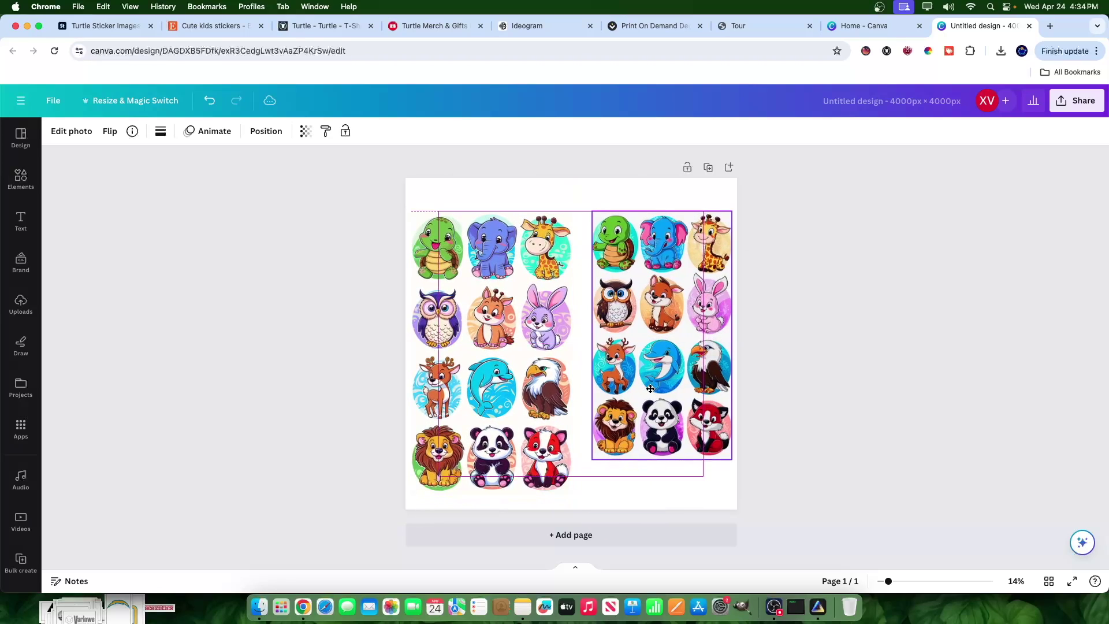
{"action": "mouse_move", "coordinate": [589, 468]}
{"action": "left_mouse_down"}
{"action": "mouse_move", "coordinate": [578, 490]}
{"action": "mouse_move", "coordinate": [601, 470]}
{"action": "left_mouse_up"}
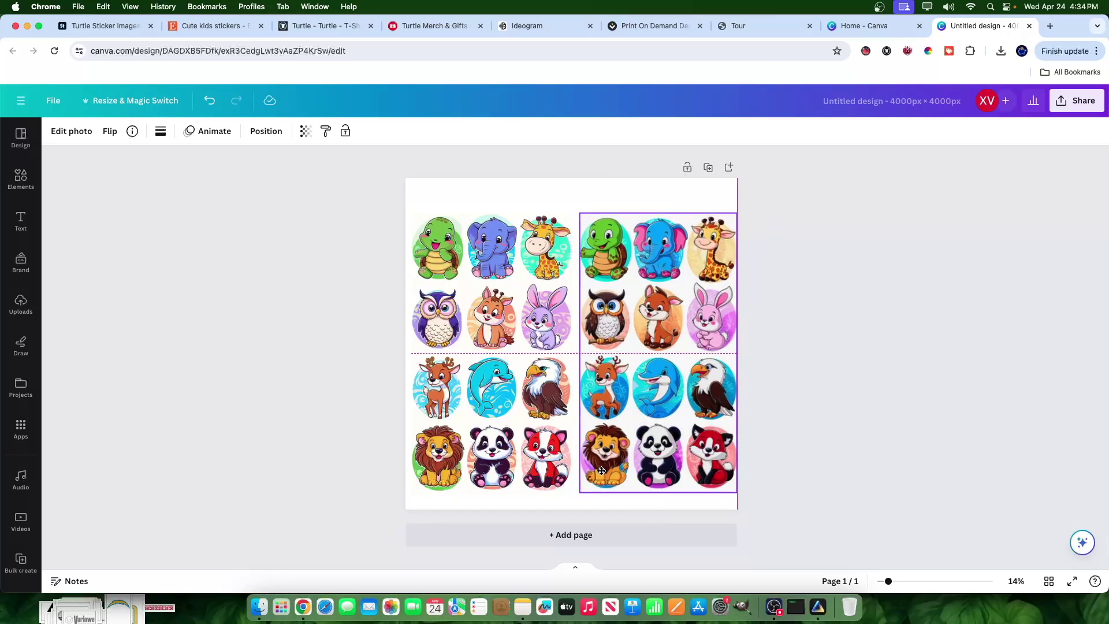
- Shift both sticker sheets slightly toward the page's left edge, keeping a narrow gap between them
{"action": "left_click_drag", "start_coordinate": [570, 300], "coordinate": [563, 300]}
{"action": "left_click_drag", "start_coordinate": [587, 366], "coordinate": [584, 364]}
{"action": "left_click", "coordinate": [862, 308]}
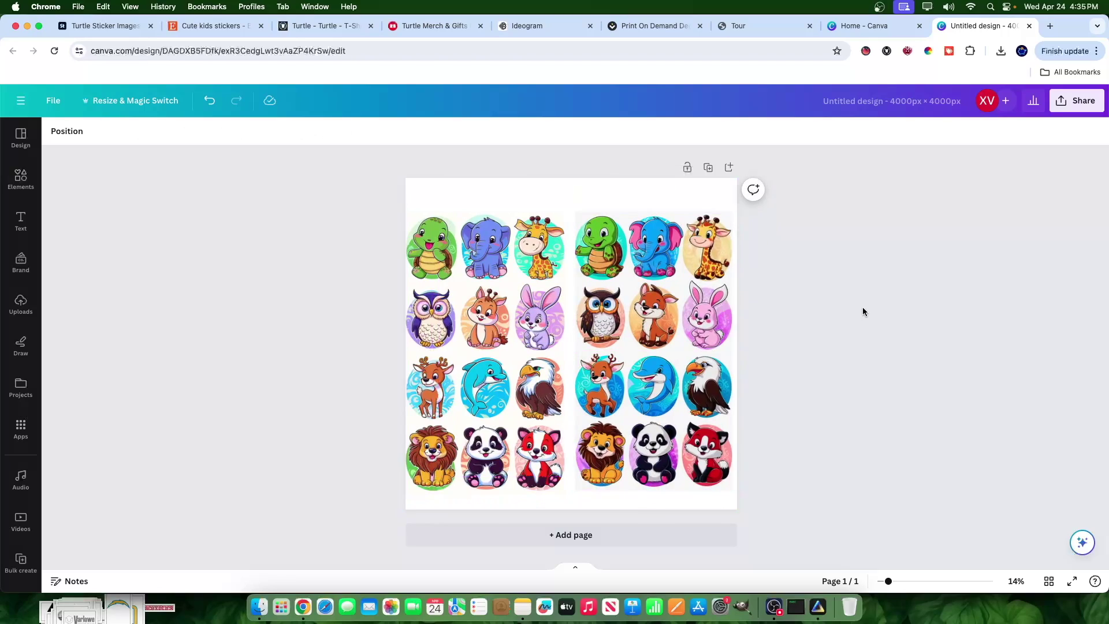
{"action": "left_click", "coordinate": [522, 270]}
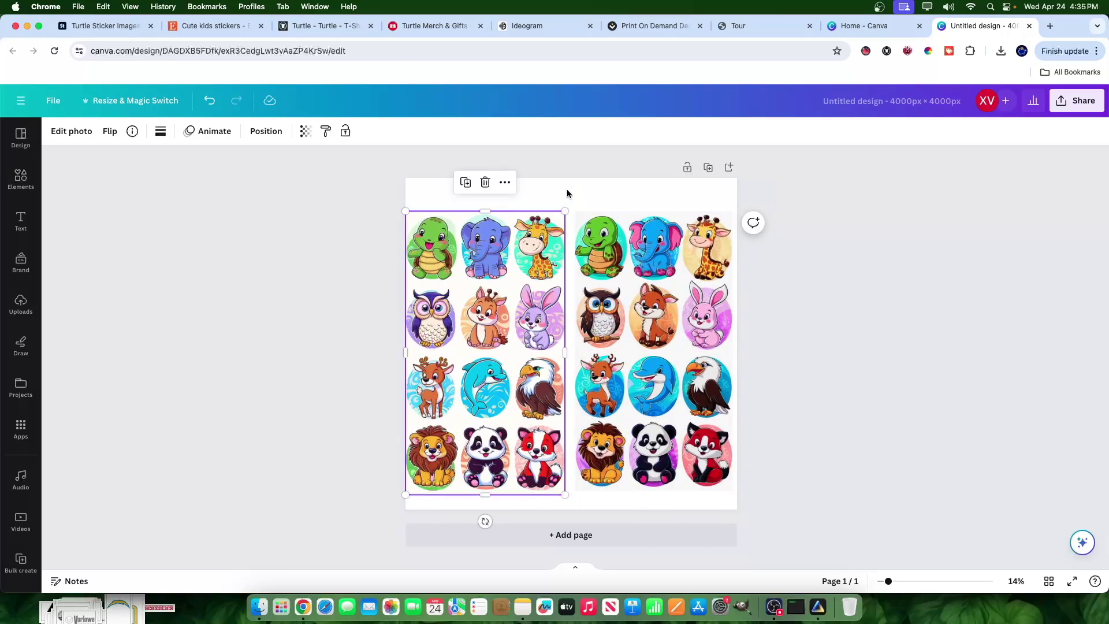
- Fill the page background with solid black behind the two sticker sheets
{"action": "left_click", "coordinate": [587, 189]}
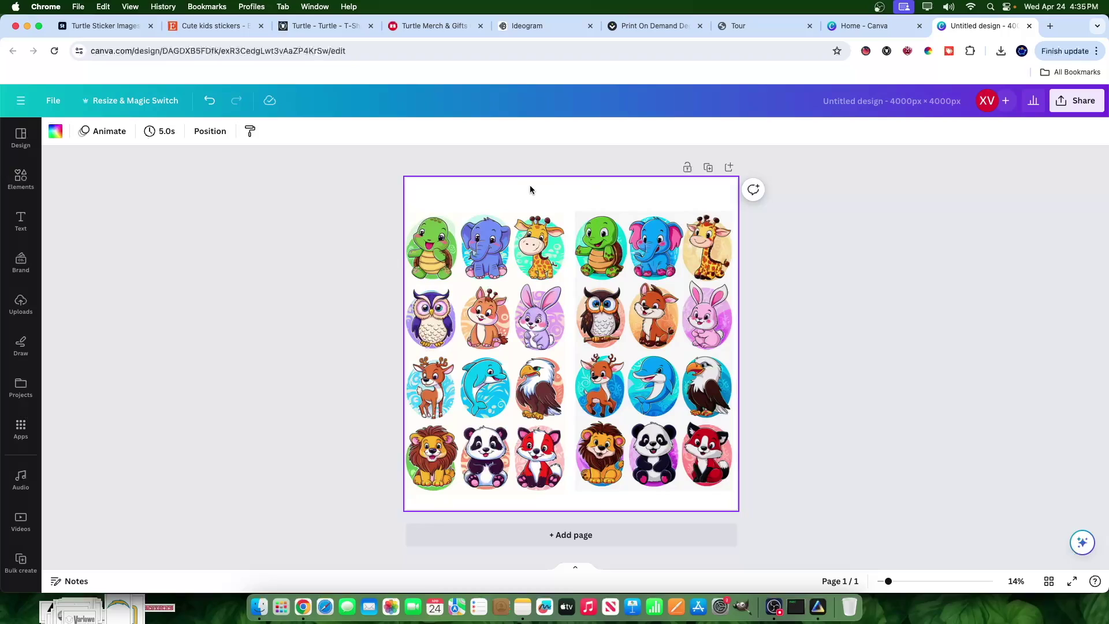
{"action": "left_click", "coordinate": [56, 131]}
{"action": "left_click", "coordinate": [51, 480]}
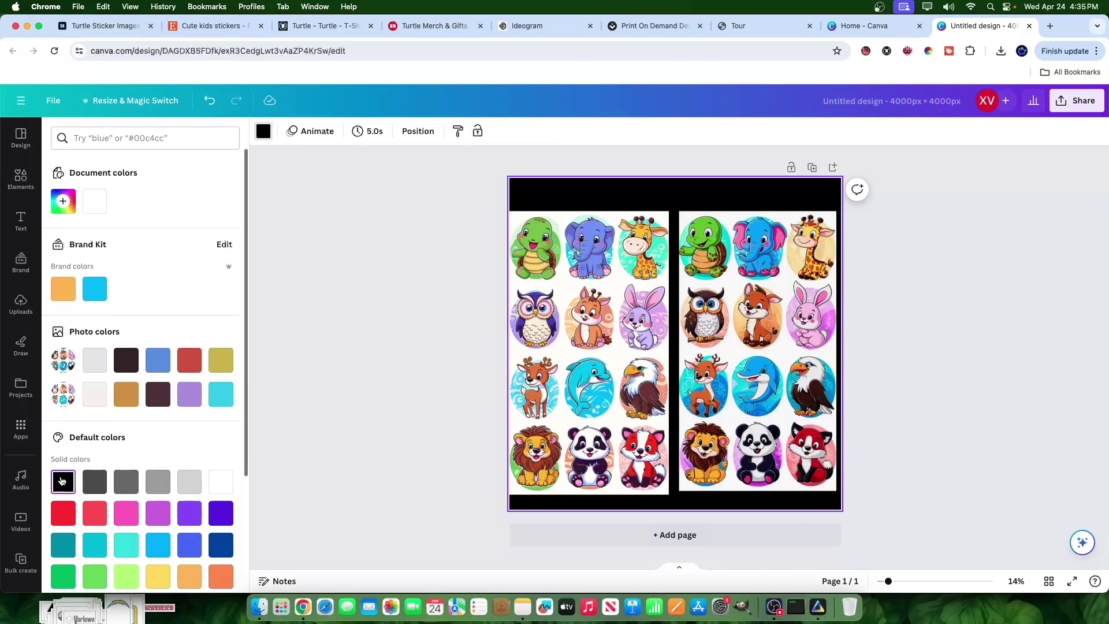
{"action": "left_click", "coordinate": [1038, 416]}
- Remove the background from the left sticker sheet with BG Remover
{"action": "mouse_move", "coordinate": [888, 581]}
{"action": "left_mouse_down"}
{"action": "mouse_move", "coordinate": [923, 582]}
{"action": "mouse_move", "coordinate": [910, 582]}
{"action": "left_mouse_up"}
{"action": "key", "text": "super+minus"}
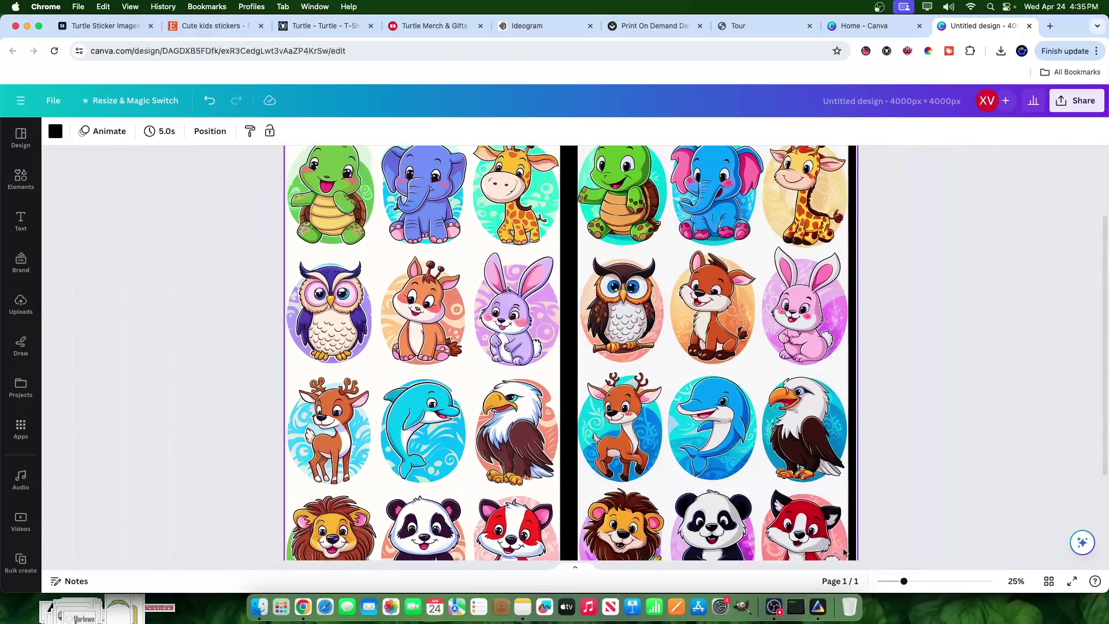
{"action": "scroll", "coordinate": [354, 328], "scroll_direction": "up", "scroll_amount": 3}
{"action": "left_click", "coordinate": [354, 328]}
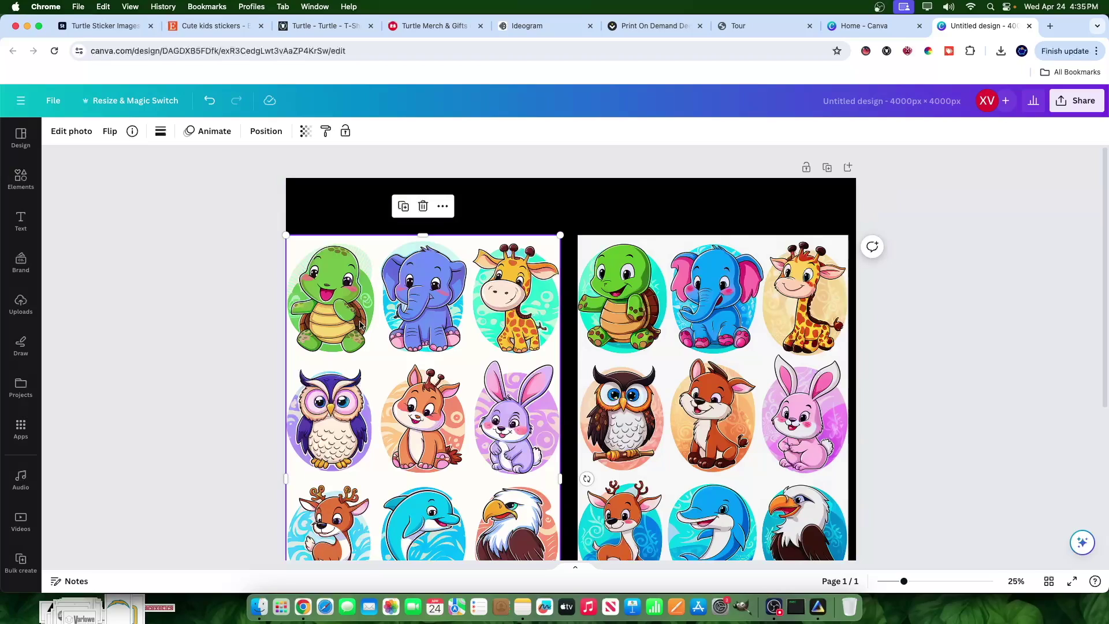
{"action": "left_click", "coordinate": [69, 131]}
{"action": "left_click", "coordinate": [104, 223]}
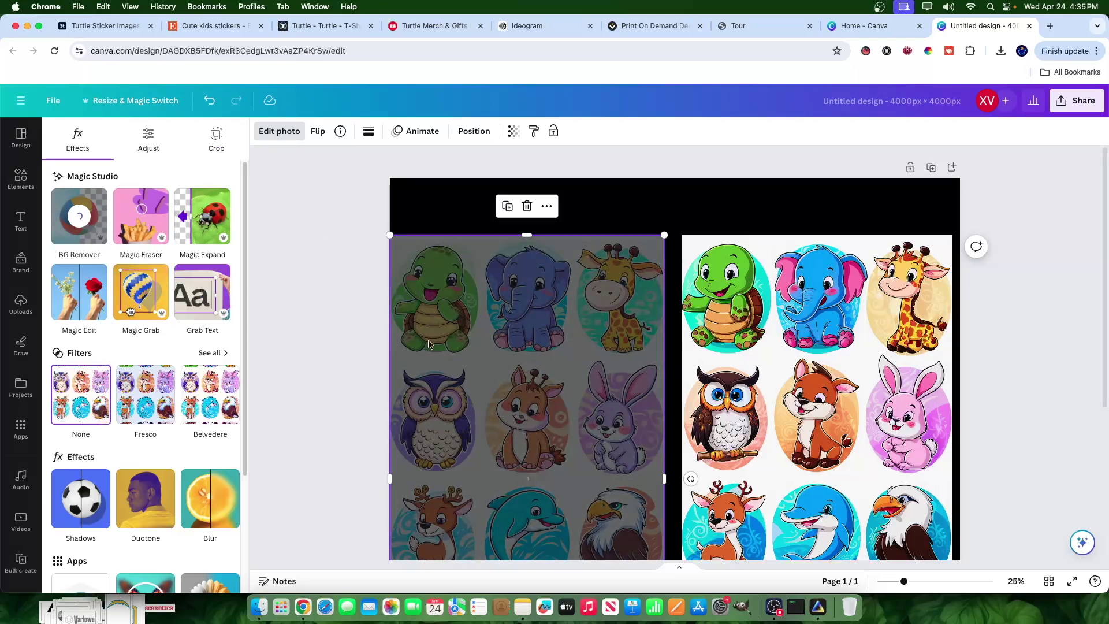
{"action": "scroll", "coordinate": [527, 358], "scroll_direction": "down", "scroll_amount": 1}
{"action": "scroll", "coordinate": [527, 358], "scroll_direction": "down", "scroll_amount": 4}
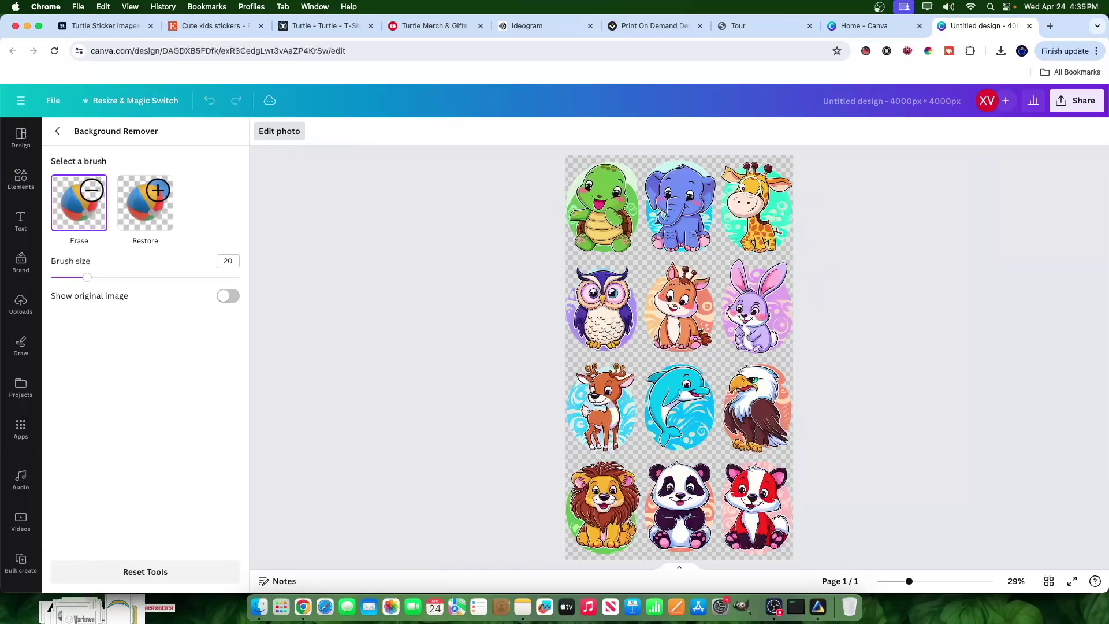
- Examine the cut-out edges around the left sheet's animals at close zoom for leftover or missing areas
{"action": "left_click_drag", "start_coordinate": [909, 582], "coordinate": [958, 583]}
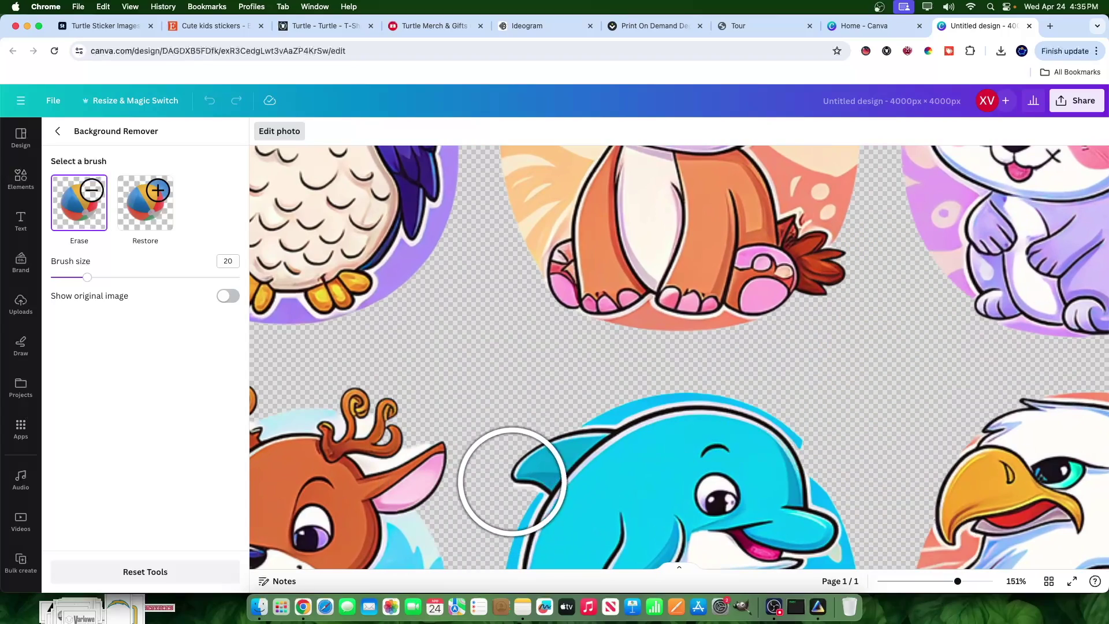
{"action": "scroll", "coordinate": [480, 383], "scroll_direction": "down", "scroll_amount": 3}
{"action": "scroll", "coordinate": [481, 382], "scroll_direction": "down", "scroll_amount": 10}
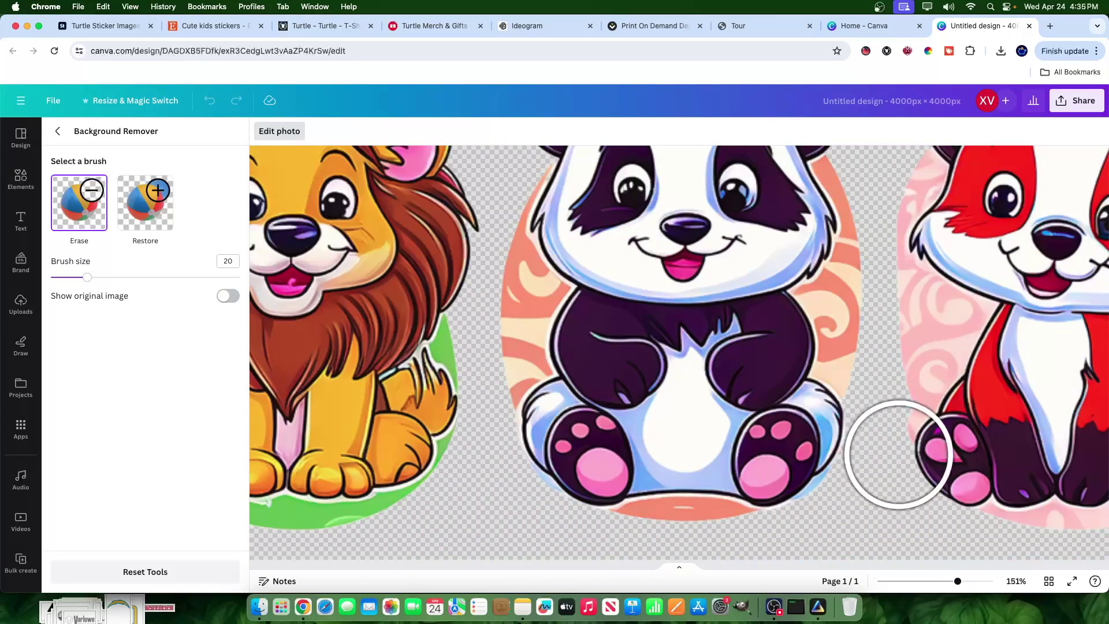
{"action": "scroll", "coordinate": [525, 433], "scroll_direction": "up", "scroll_amount": 15}
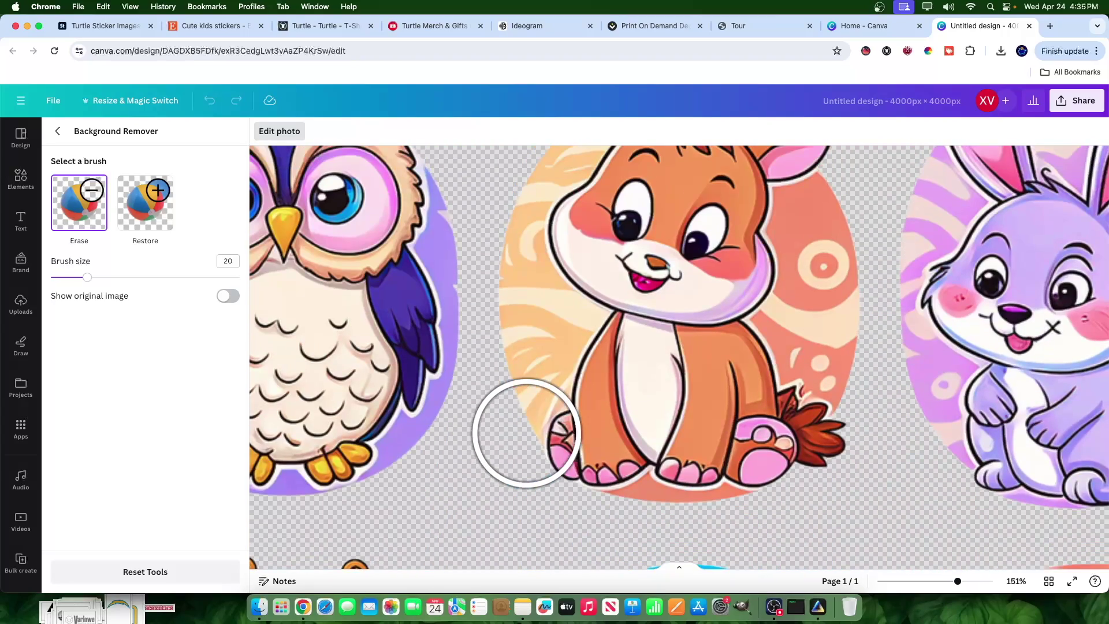
{"action": "scroll", "coordinate": [527, 433], "scroll_direction": "up", "scroll_amount": 5}
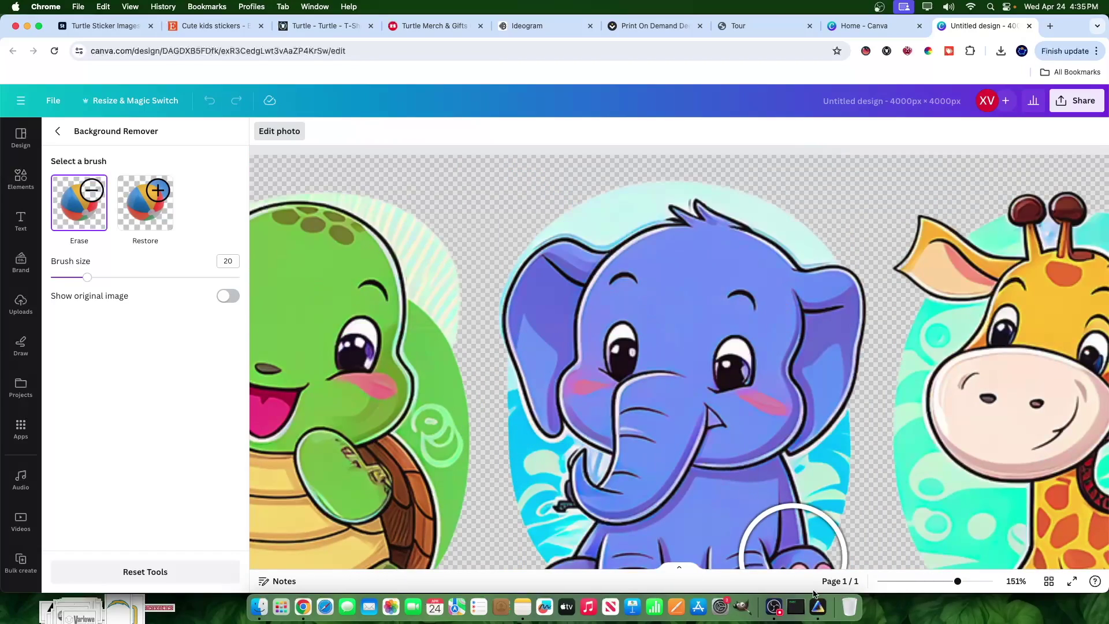
{"action": "left_click_drag", "start_coordinate": [957, 582], "coordinate": [916, 582]}
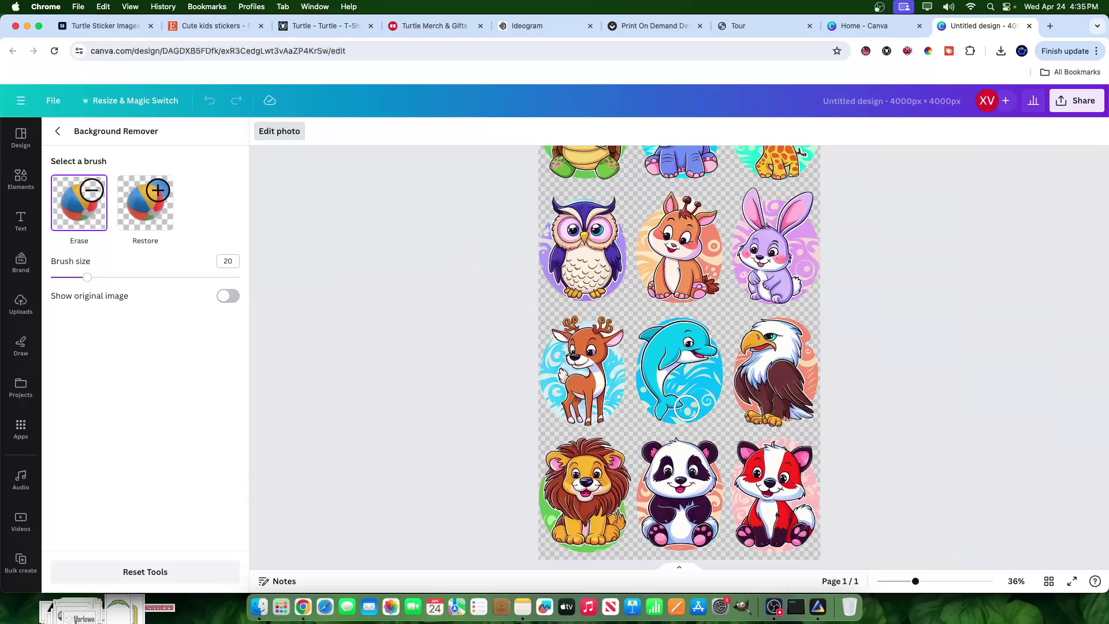
{"action": "scroll", "coordinate": [681, 404], "scroll_direction": "up", "scroll_amount": 3}
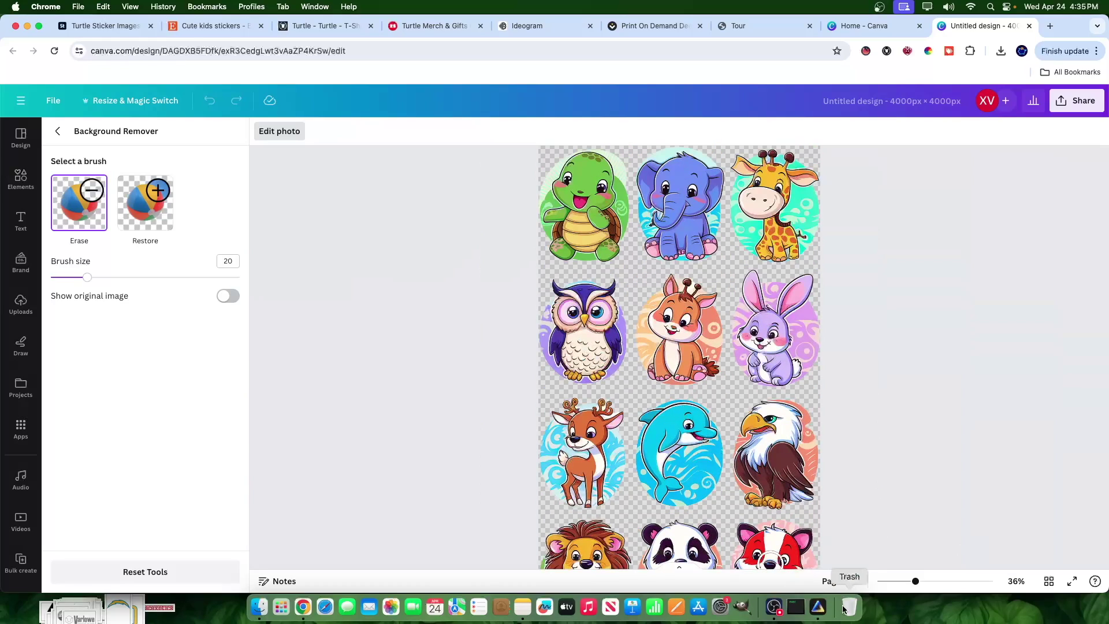
{"action": "left_click_drag", "start_coordinate": [916, 581], "coordinate": [949, 581]}
{"action": "scroll", "coordinate": [879, 440], "scroll_direction": "down", "scroll_amount": 4}
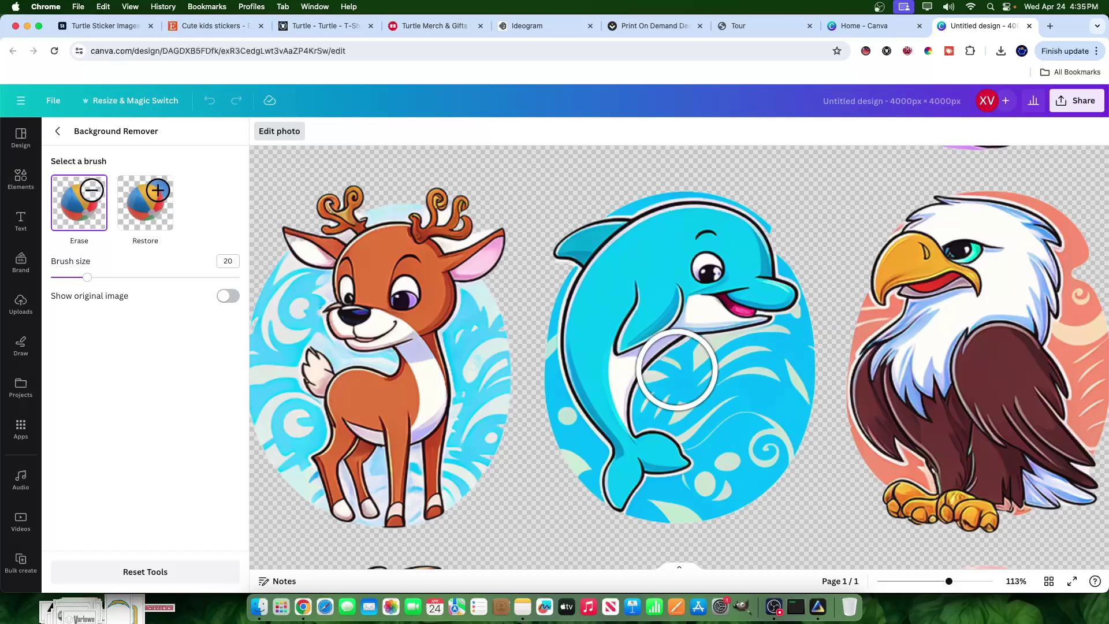
- Switch to Ideogram and highlight the prompt's background description about soft colors and intricate patterns
{"action": "left_click", "coordinate": [549, 31]}
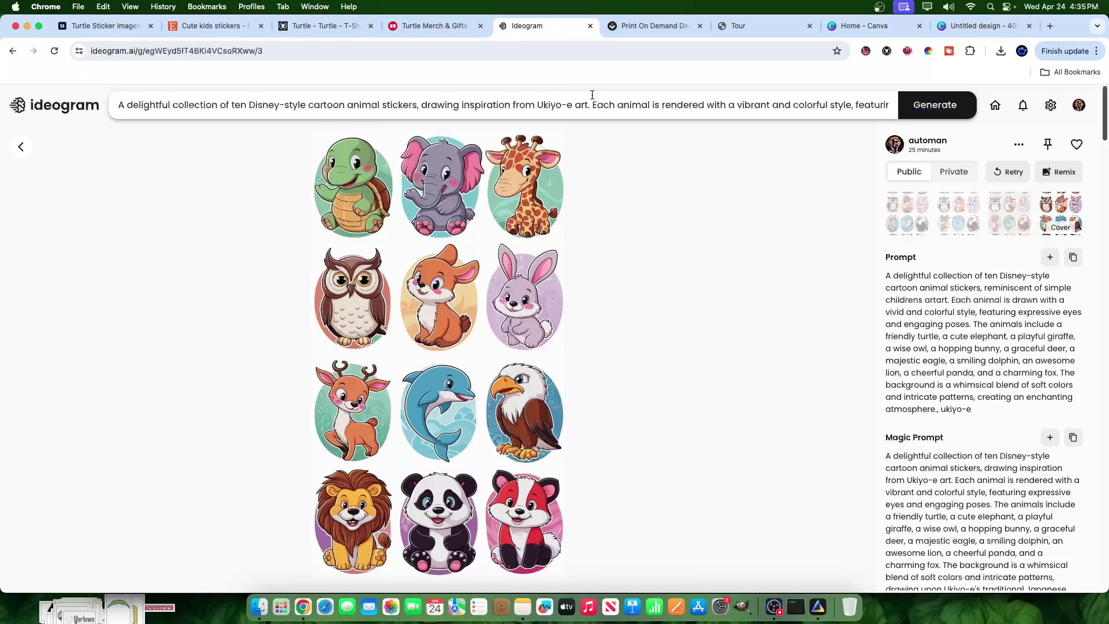
{"action": "left_click", "coordinate": [699, 108]}
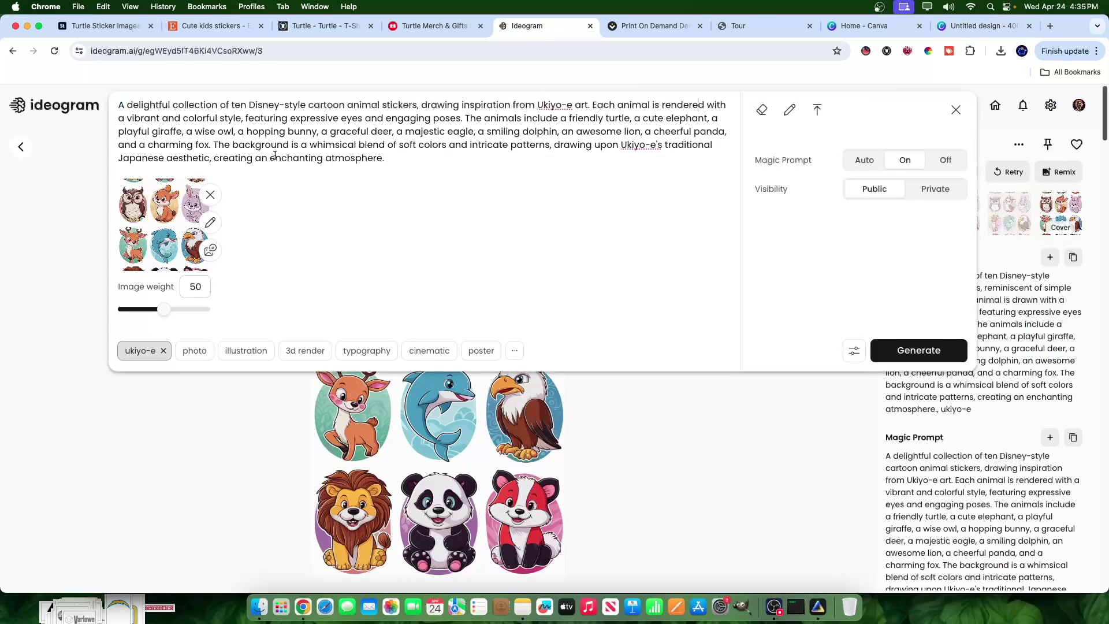
{"action": "left_click_drag", "start_coordinate": [232, 146], "coordinate": [549, 147]}
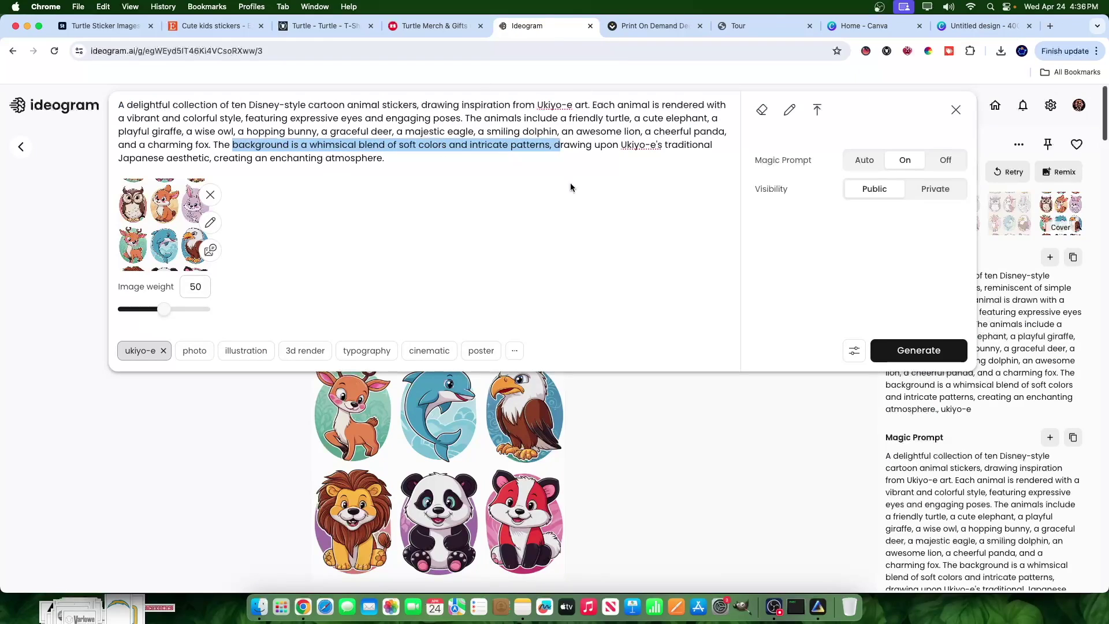
- Return to the Canva design, check the remaining cut-out animals on the left sheet and leave the Background Remover
{"action": "left_click", "coordinate": [970, 25]}
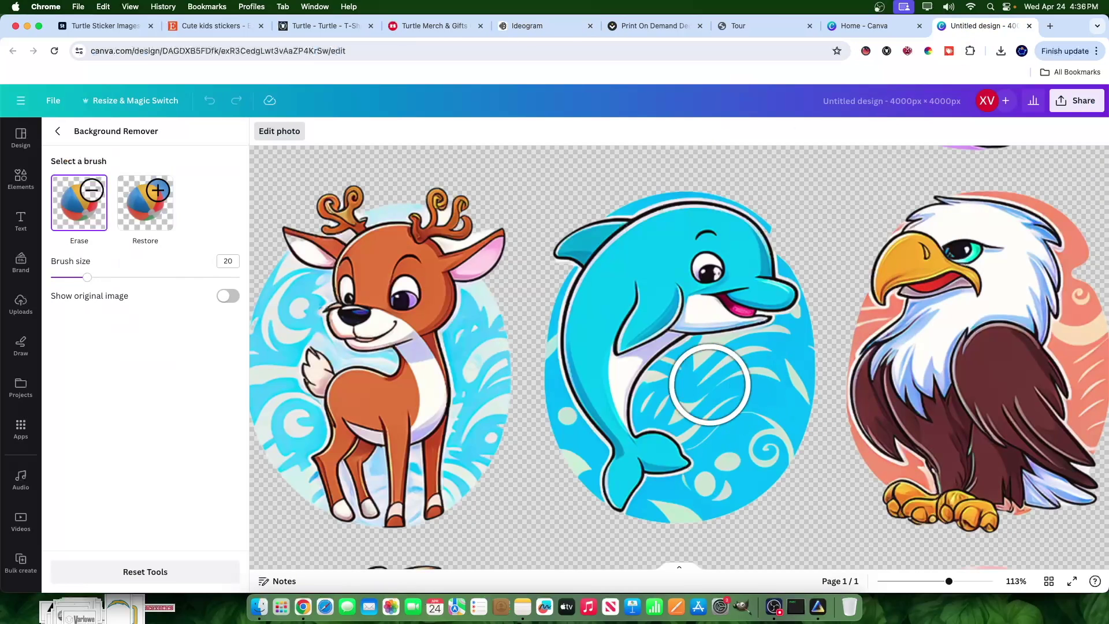
{"action": "scroll", "coordinate": [1008, 223], "scroll_direction": "down", "scroll_amount": 2}
{"action": "scroll", "coordinate": [595, 271], "scroll_direction": "down", "scroll_amount": 4}
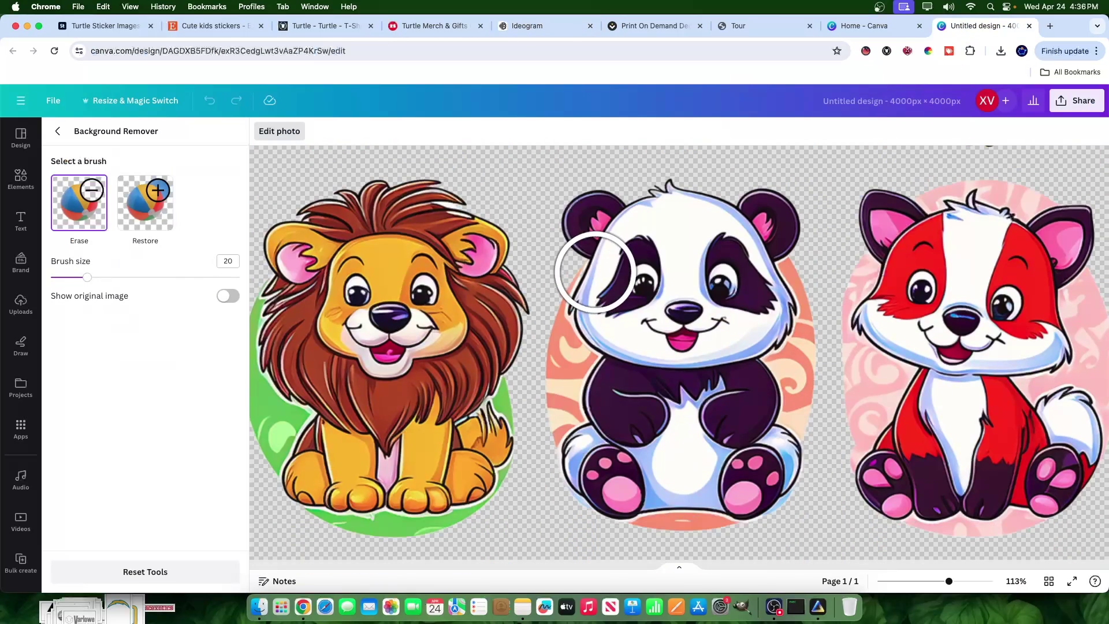
{"action": "left_click_drag", "start_coordinate": [945, 583], "coordinate": [930, 583]}
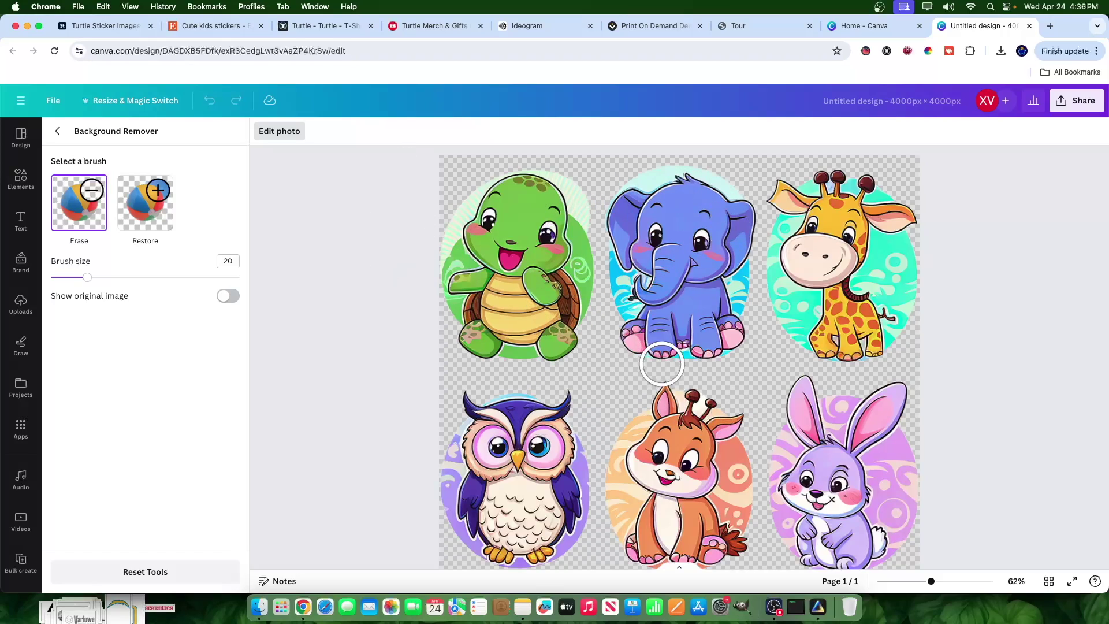
{"action": "scroll", "coordinate": [693, 382], "scroll_direction": "down", "scroll_amount": 4}
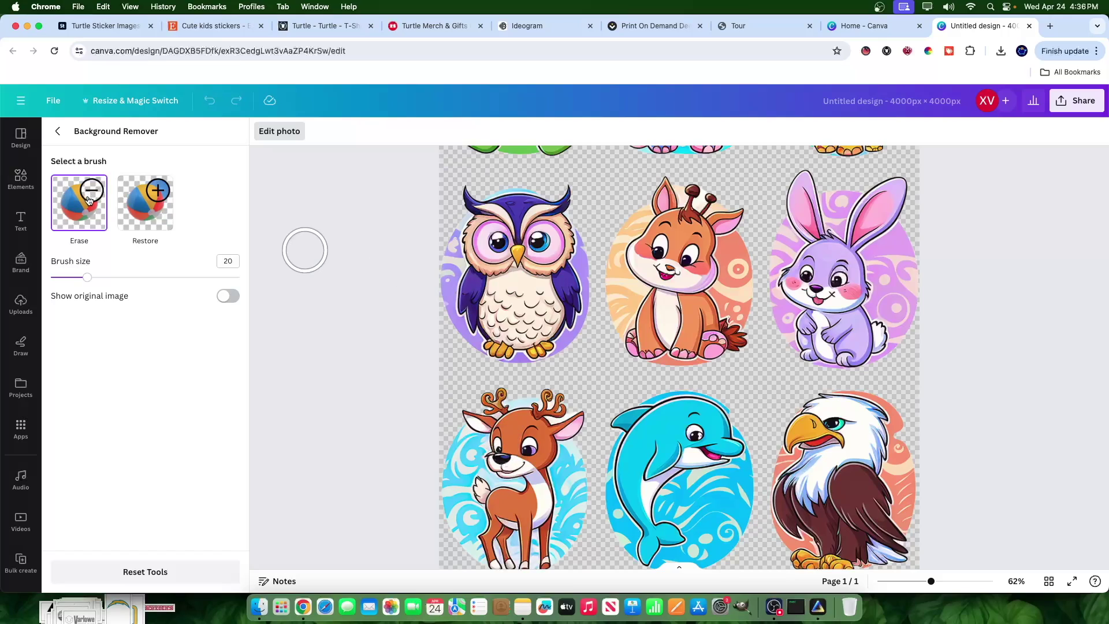
{"action": "left_click", "coordinate": [58, 131]}
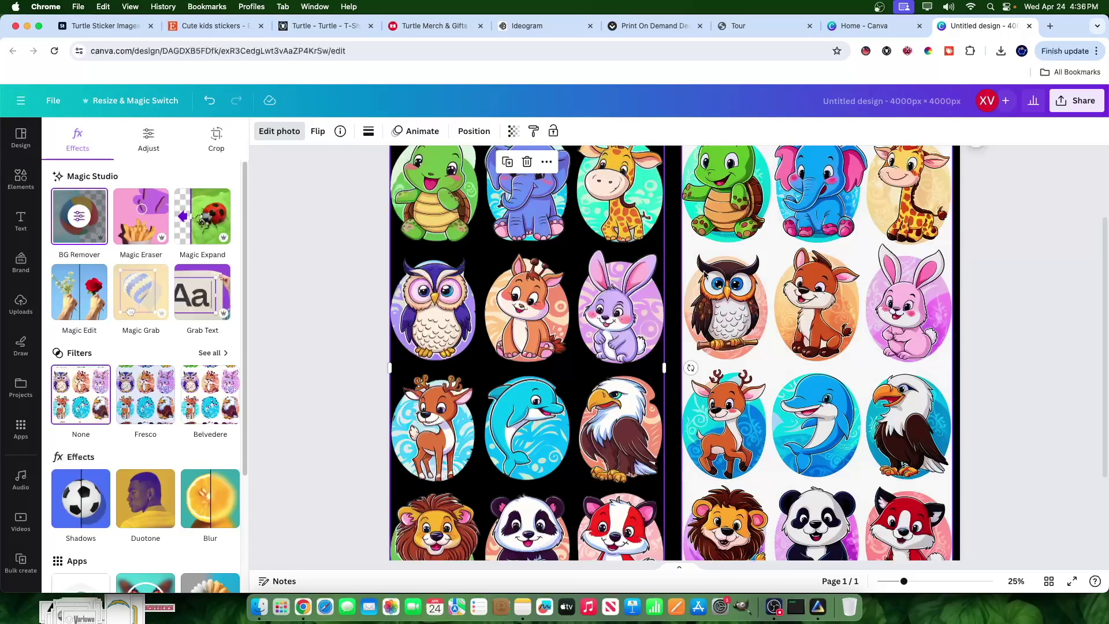
- Remove the background from the right sticker sheet with BG Remover
{"action": "scroll", "coordinate": [659, 345], "scroll_direction": "down", "scroll_amount": 3}
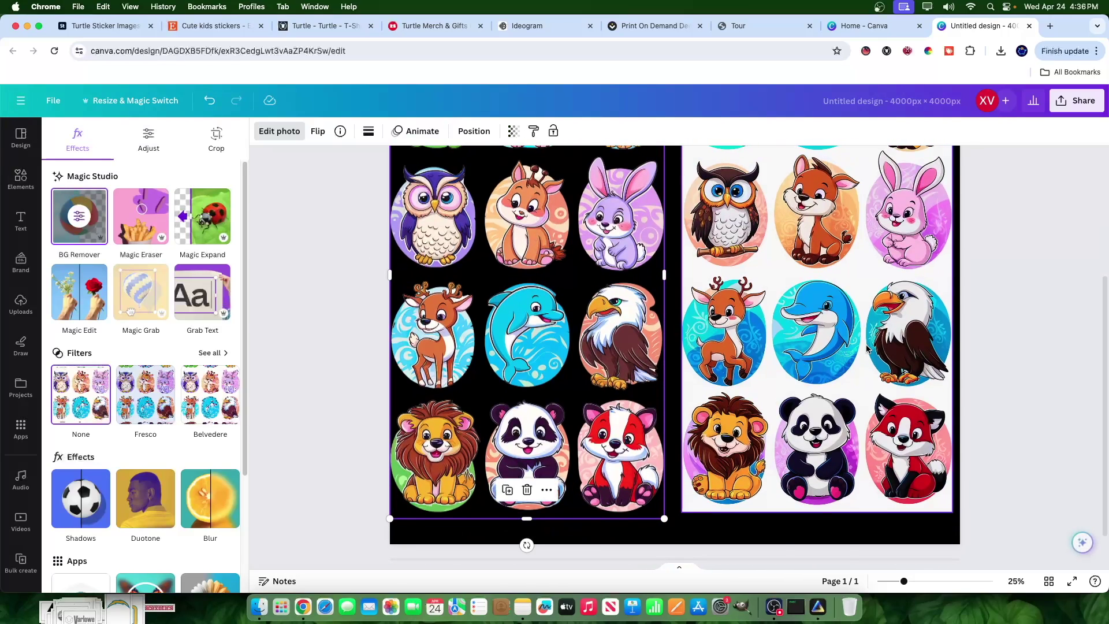
{"action": "left_click", "coordinate": [901, 451]}
{"action": "left_click", "coordinate": [87, 231]}
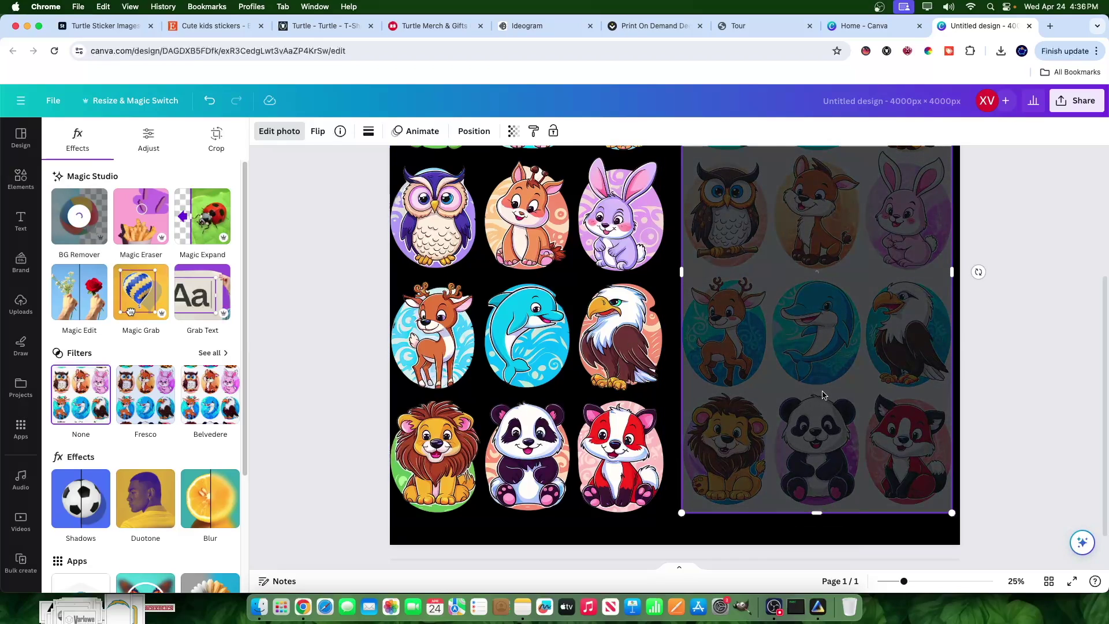
{"action": "scroll", "coordinate": [850, 266], "scroll_direction": "up", "scroll_amount": 3}
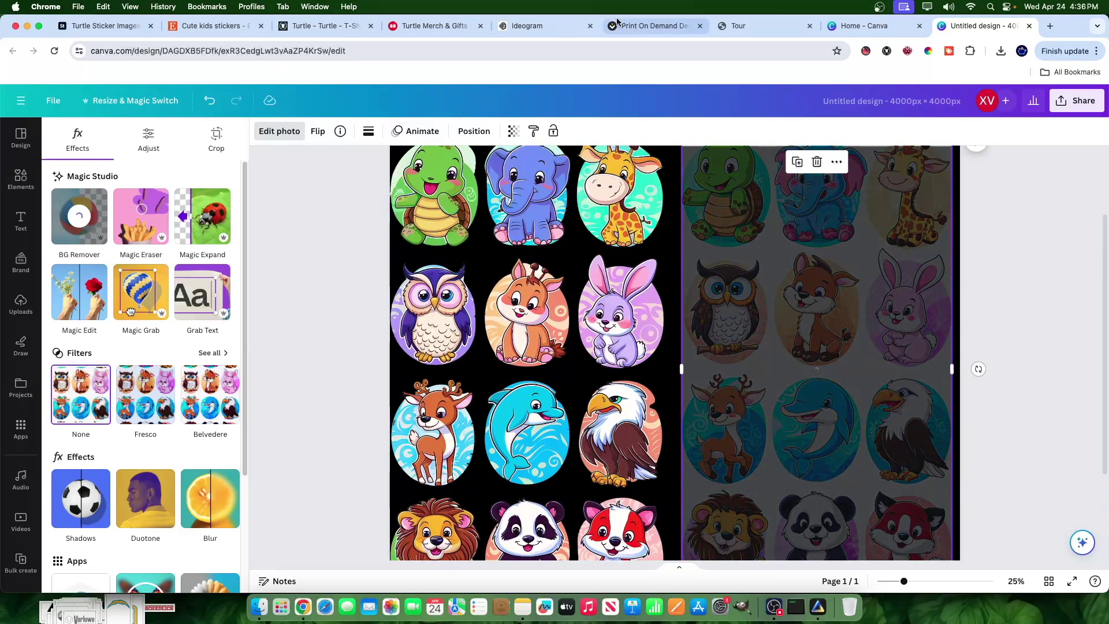
{"action": "left_click", "coordinate": [527, 25]}
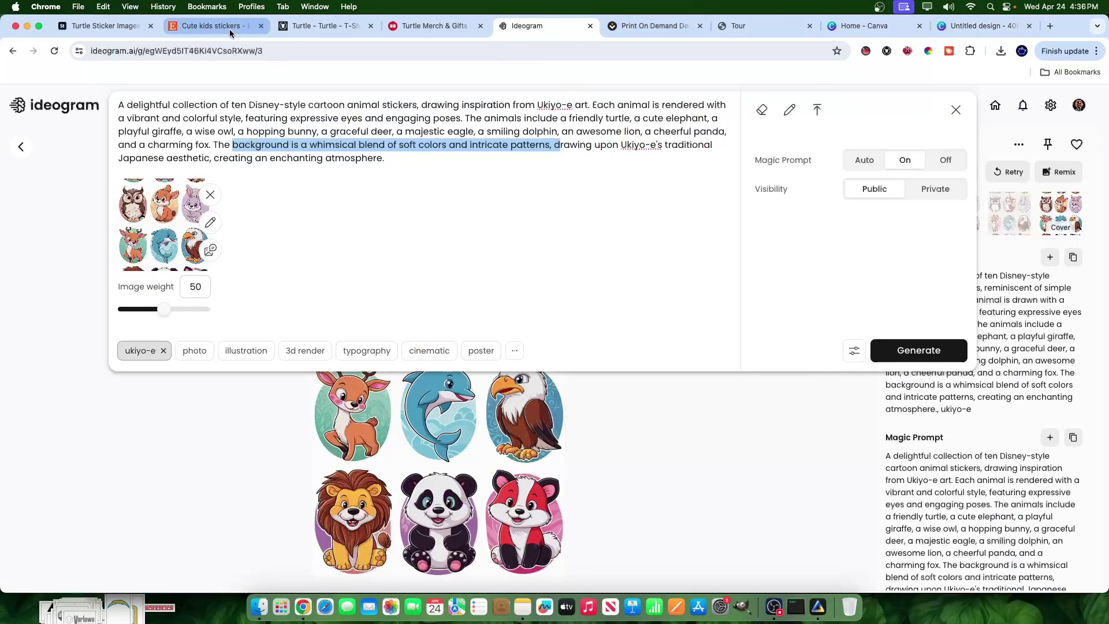
{"action": "left_click", "coordinate": [977, 25]}
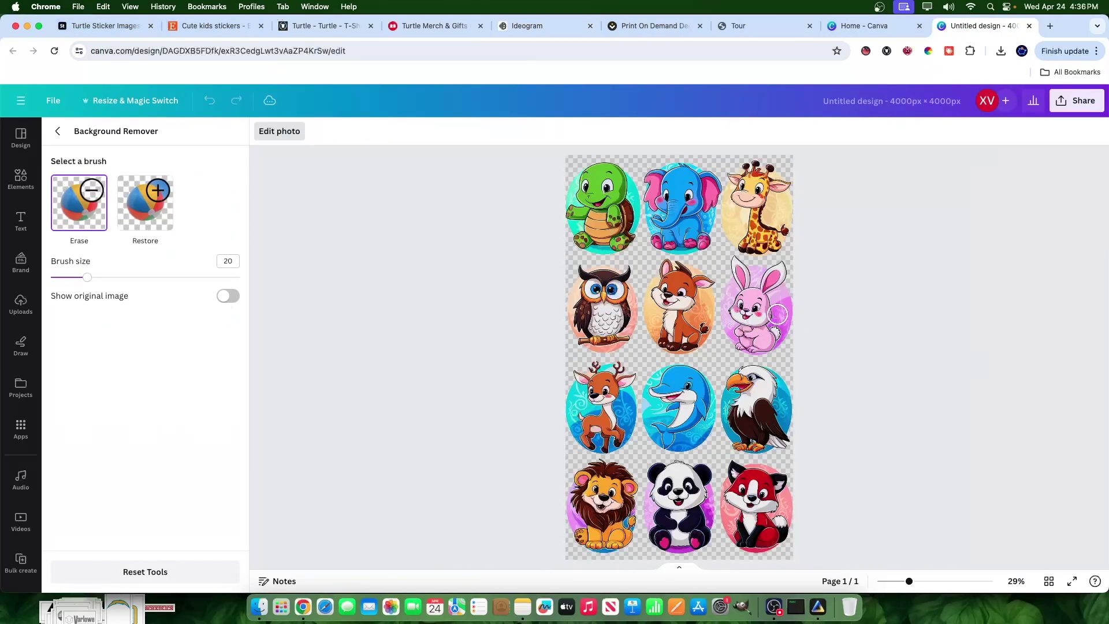
{"action": "left_click", "coordinate": [58, 131]}
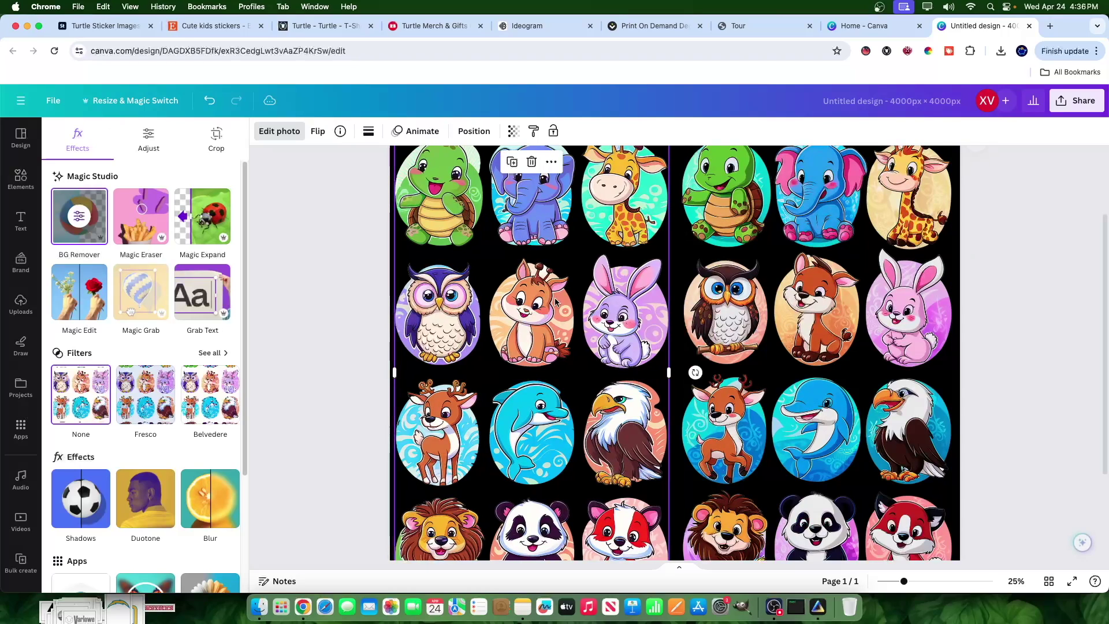
- Reset the page background to white and set up a PNG download at size 3.125, giving 12,500 × 12,500 px
{"action": "scroll", "coordinate": [702, 290], "scroll_direction": "up", "scroll_amount": 3}
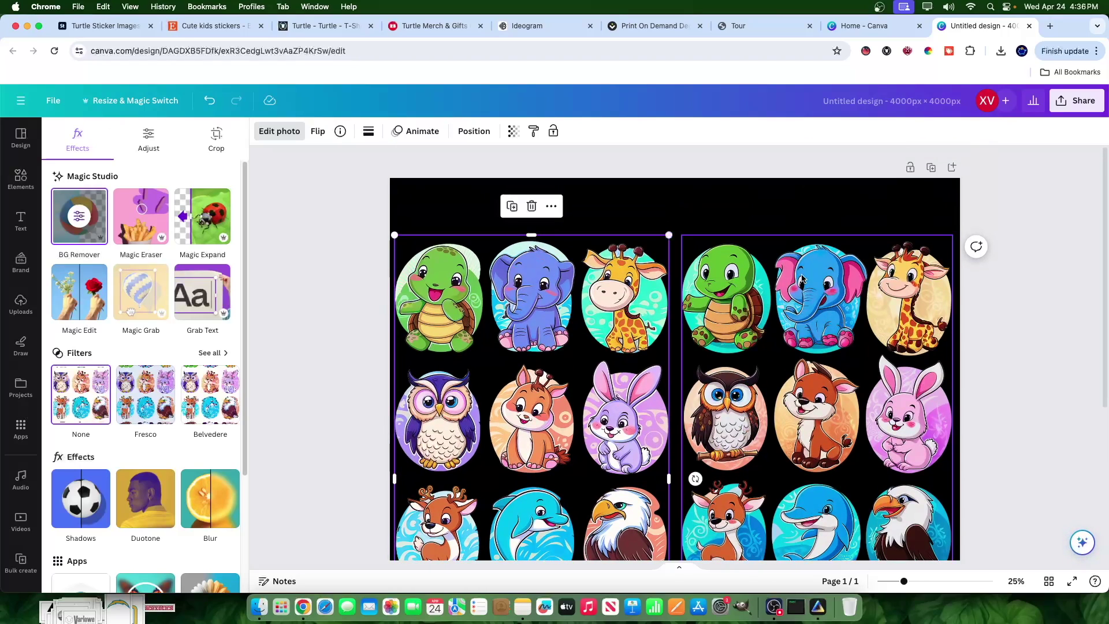
{"action": "left_click", "coordinate": [878, 212]}
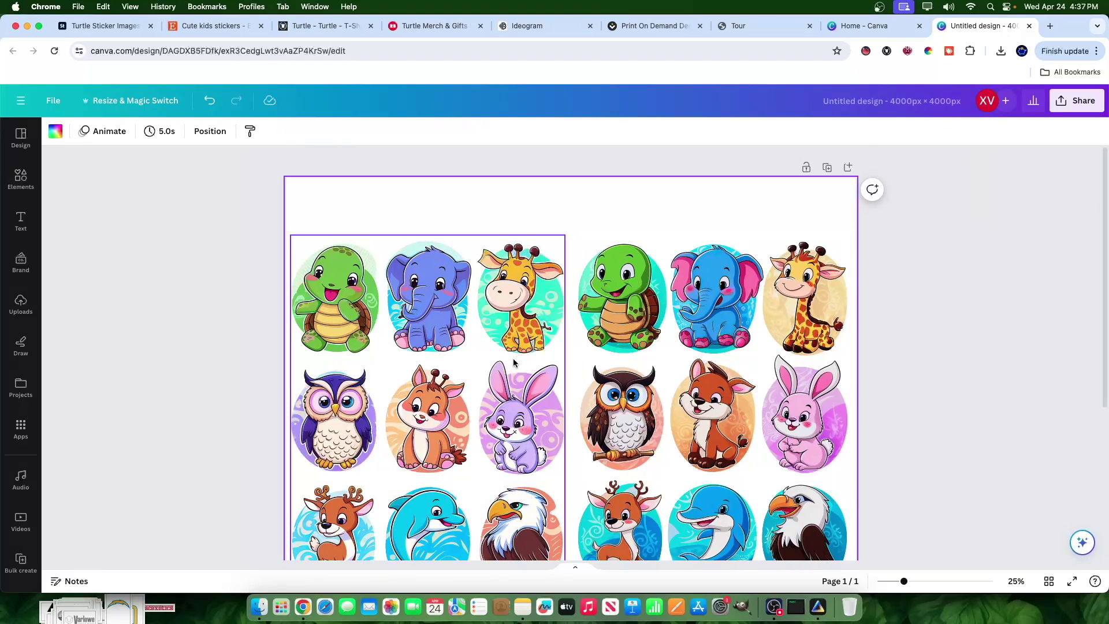
{"action": "left_click", "coordinate": [1076, 102]}
{"action": "left_click", "coordinate": [939, 384]}
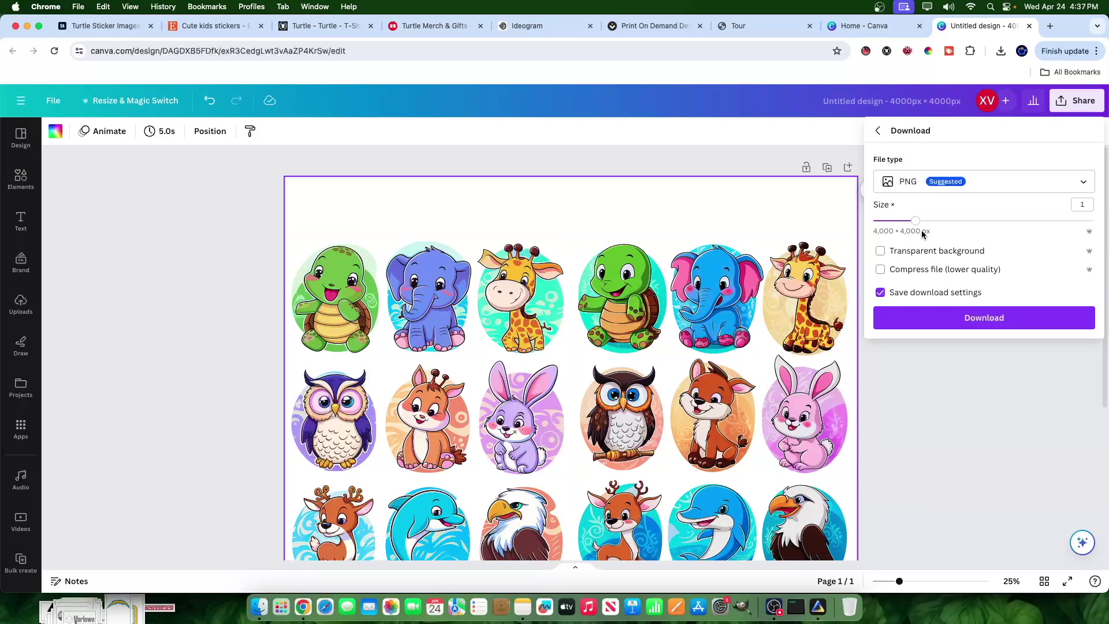
{"action": "left_click_drag", "start_coordinate": [917, 221], "coordinate": [1107, 231]}
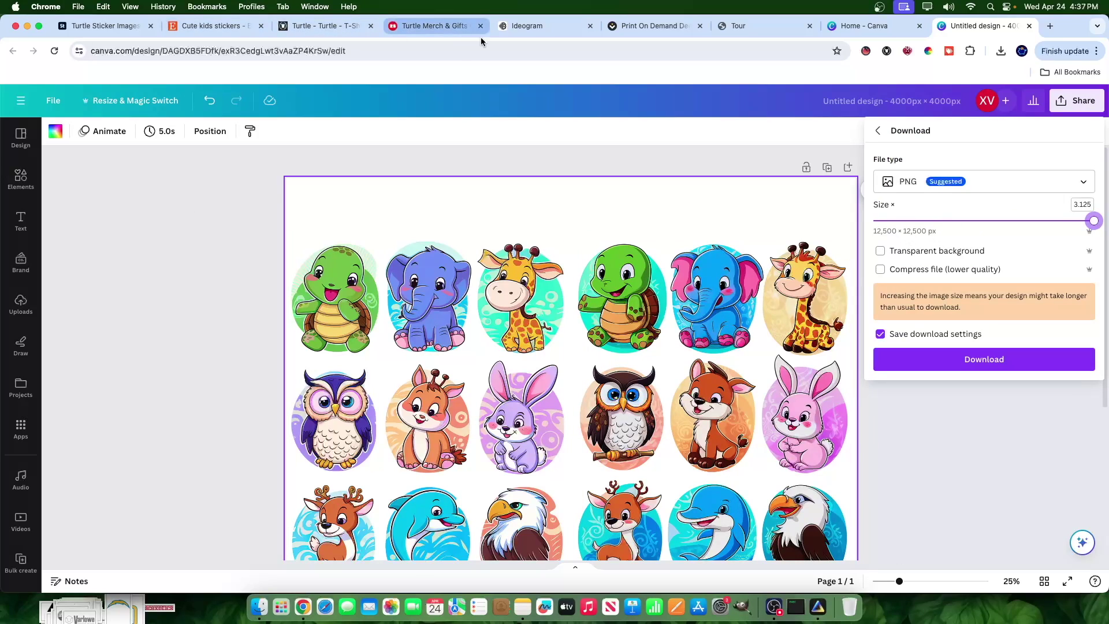
{"action": "left_click", "coordinate": [546, 27]}
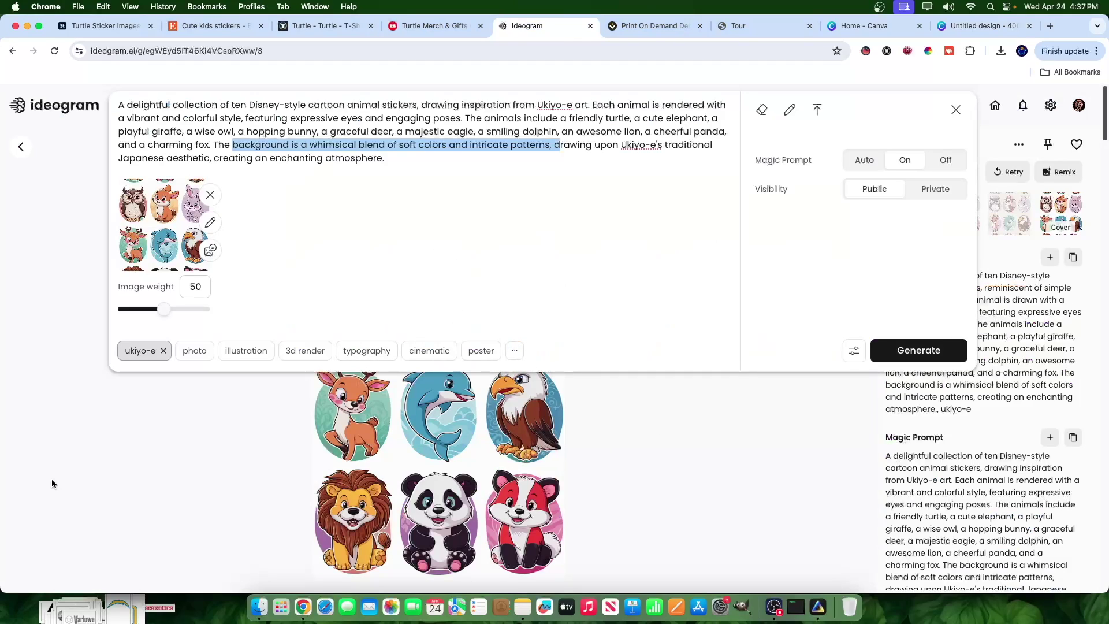
{"action": "left_click", "coordinate": [977, 27]}
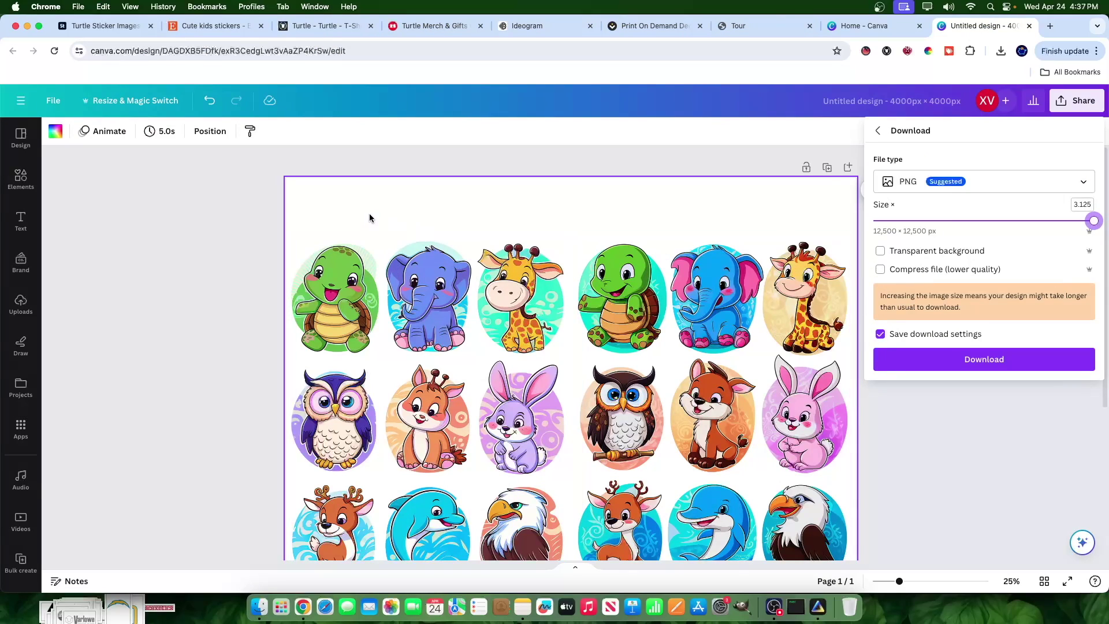
- Switch to Adobe Stock, examine the cute sea life sticker set listing and its license options, and return to the Canva design
{"action": "left_click", "coordinate": [438, 31]}
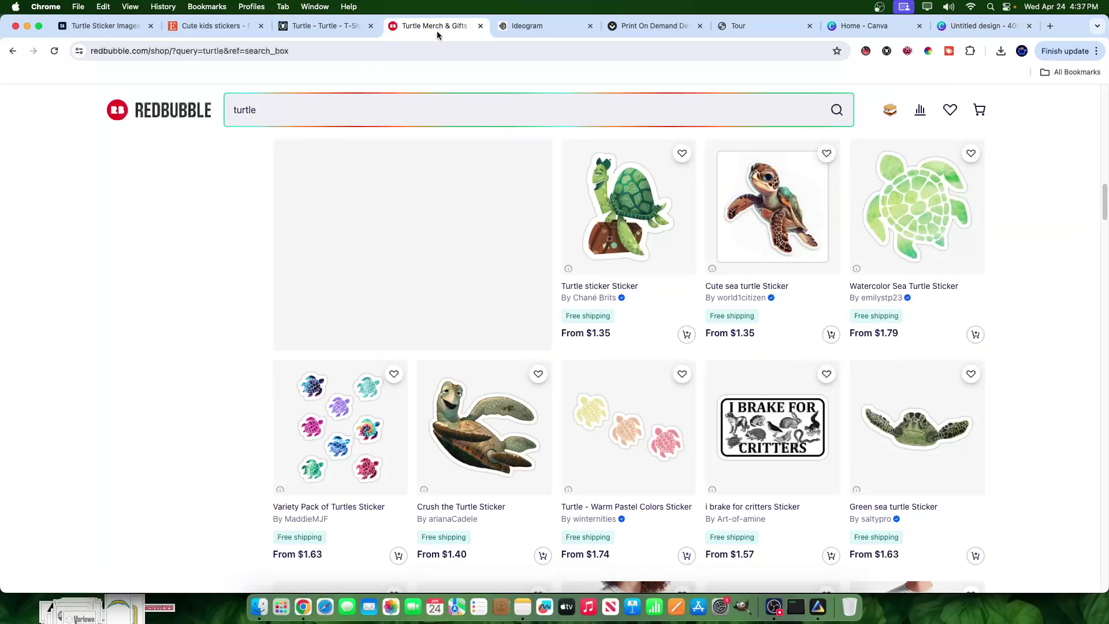
{"action": "left_click", "coordinate": [104, 26]}
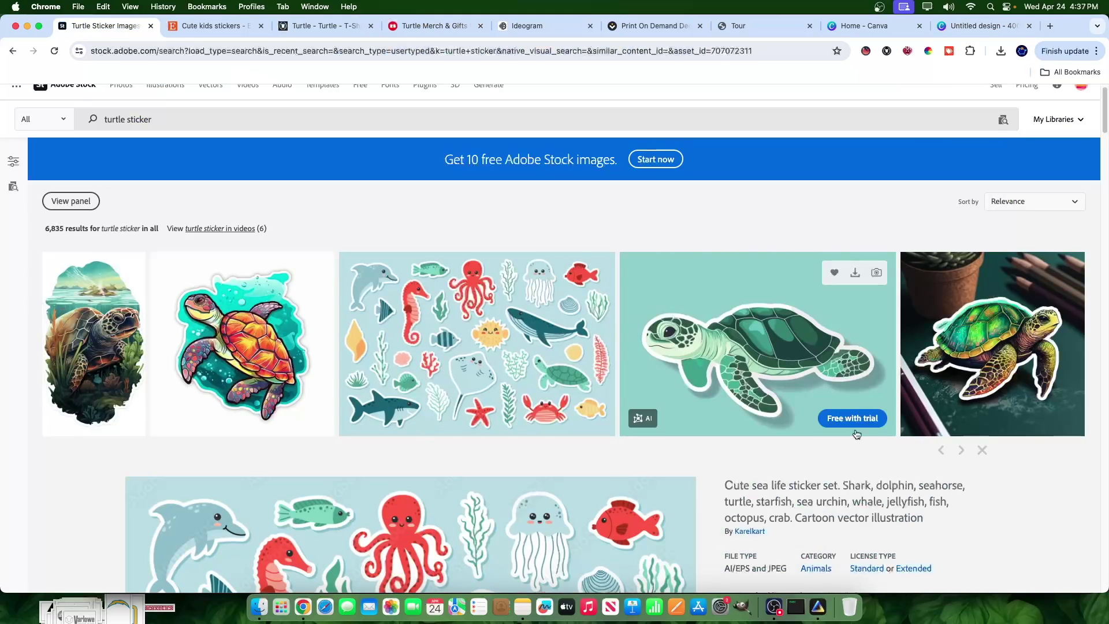
{"action": "scroll", "coordinate": [426, 304], "scroll_direction": "down", "scroll_amount": 6}
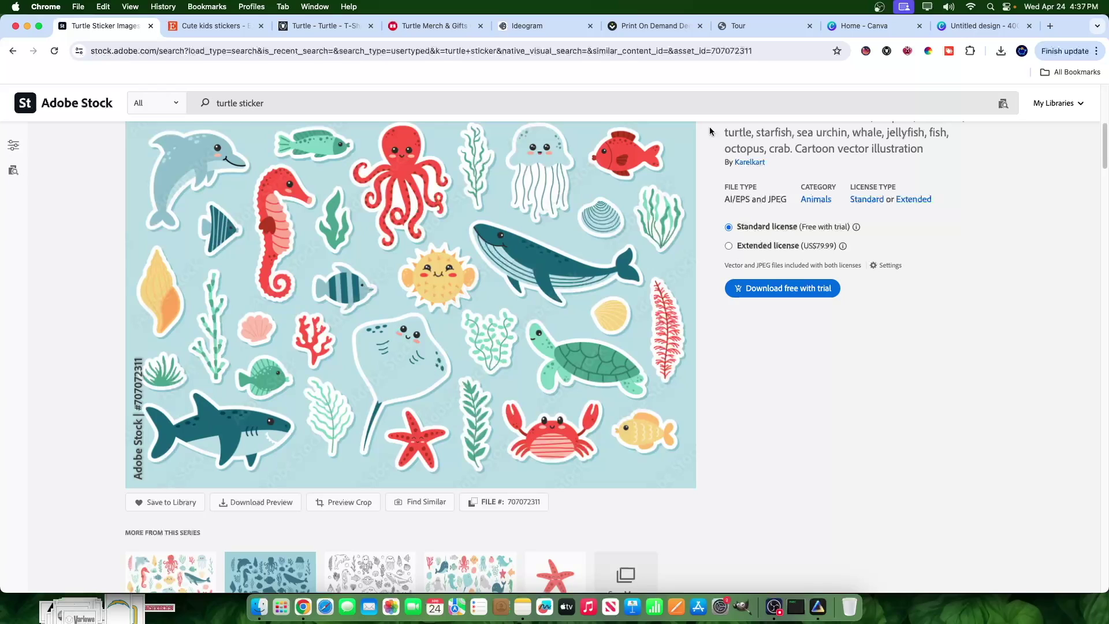
{"action": "left_click", "coordinate": [977, 25]}
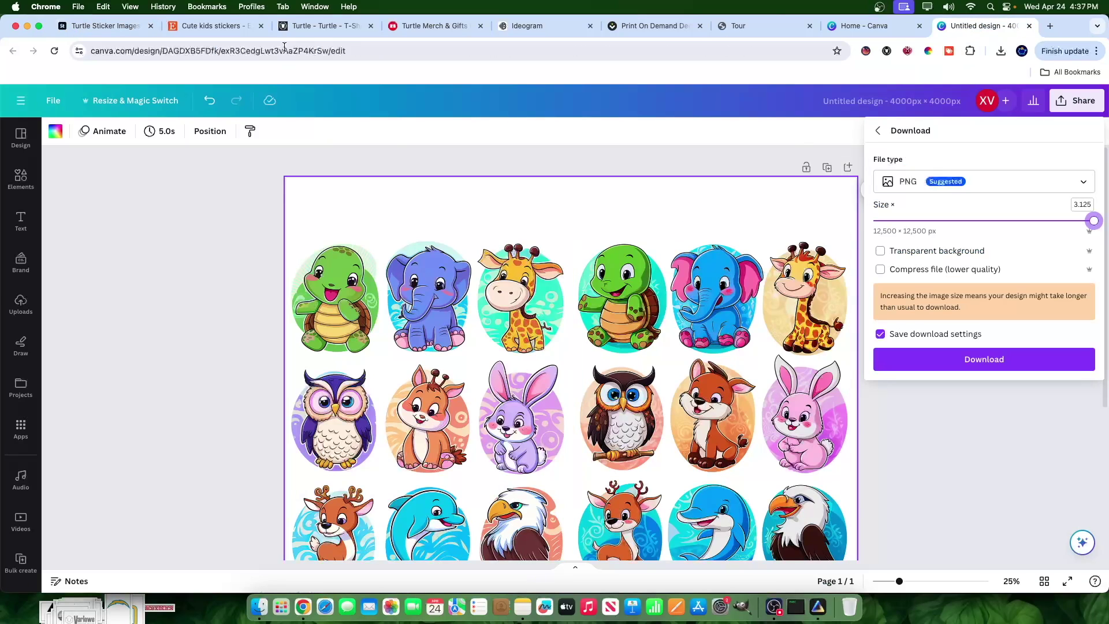
- Switch to Etsy, browse the cute kids sticker listings for comparison, and return to the Canva design
{"action": "left_click", "coordinate": [229, 25]}
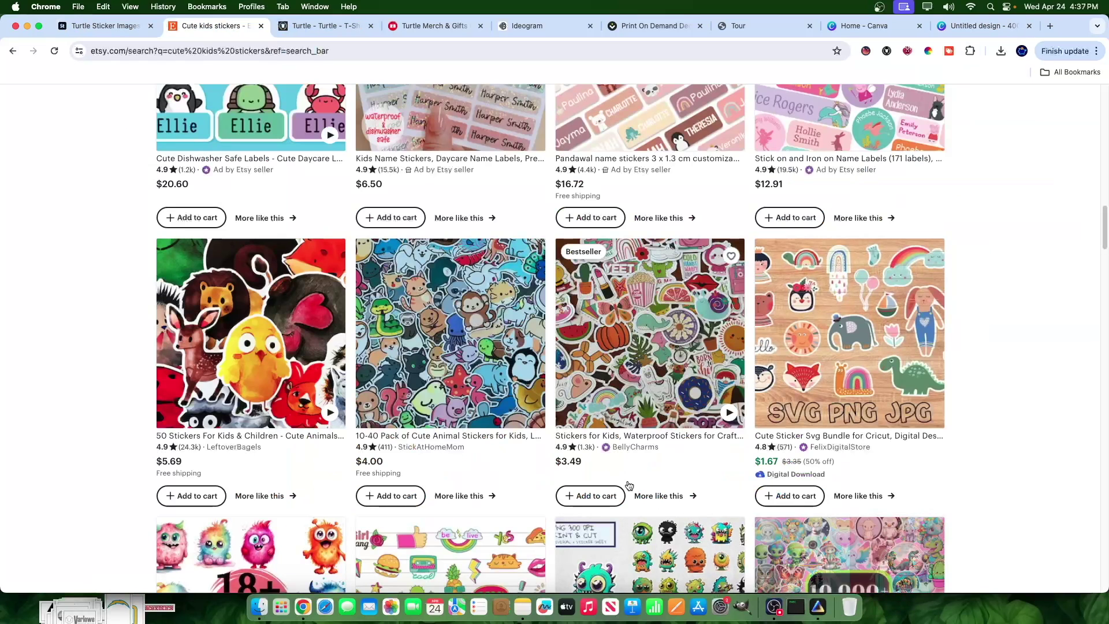
{"action": "scroll", "coordinate": [619, 477], "scroll_direction": "up", "scroll_amount": 4}
{"action": "scroll", "coordinate": [595, 483], "scroll_direction": "down", "scroll_amount": 6}
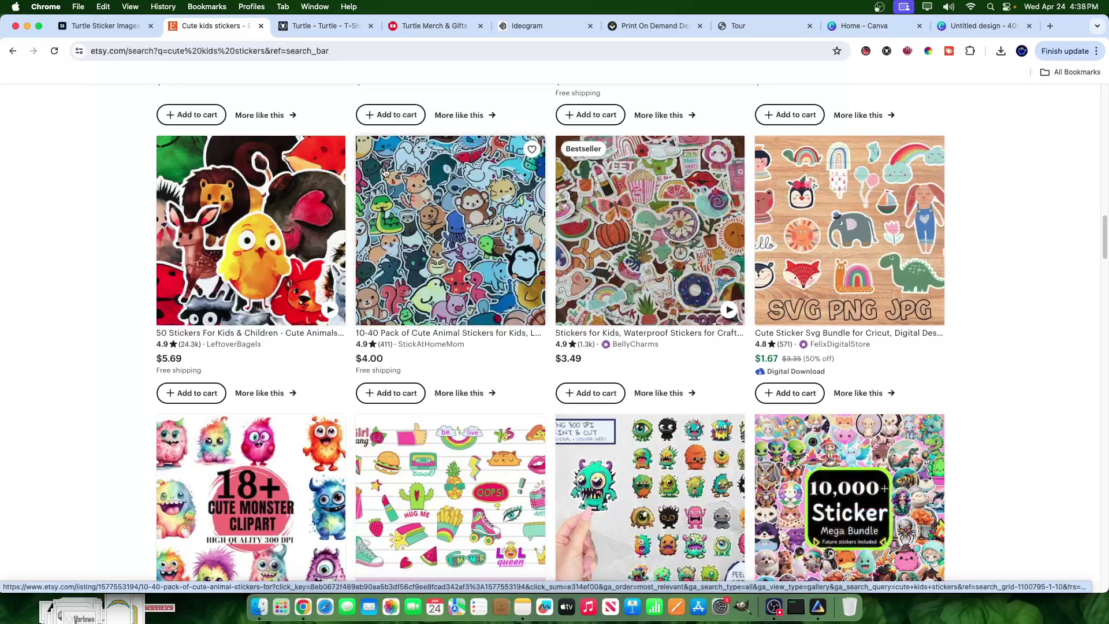
{"action": "left_click", "coordinate": [976, 25]}
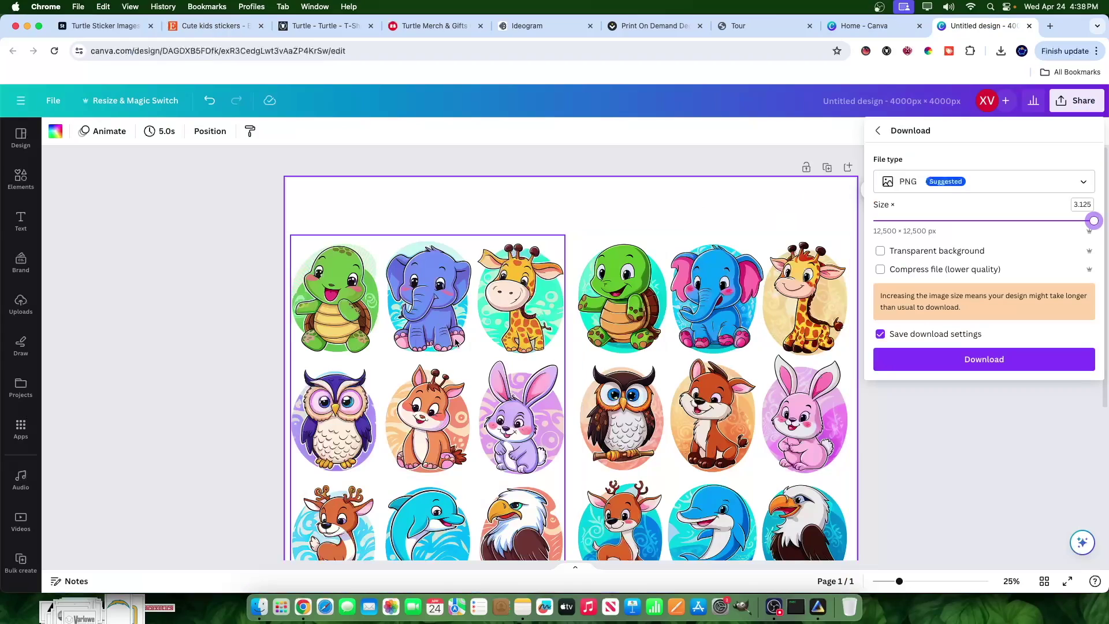
- Crop the right sticker sheet freeform down to only the blue dolphin sticker
{"action": "double_click", "coordinate": [616, 300]}
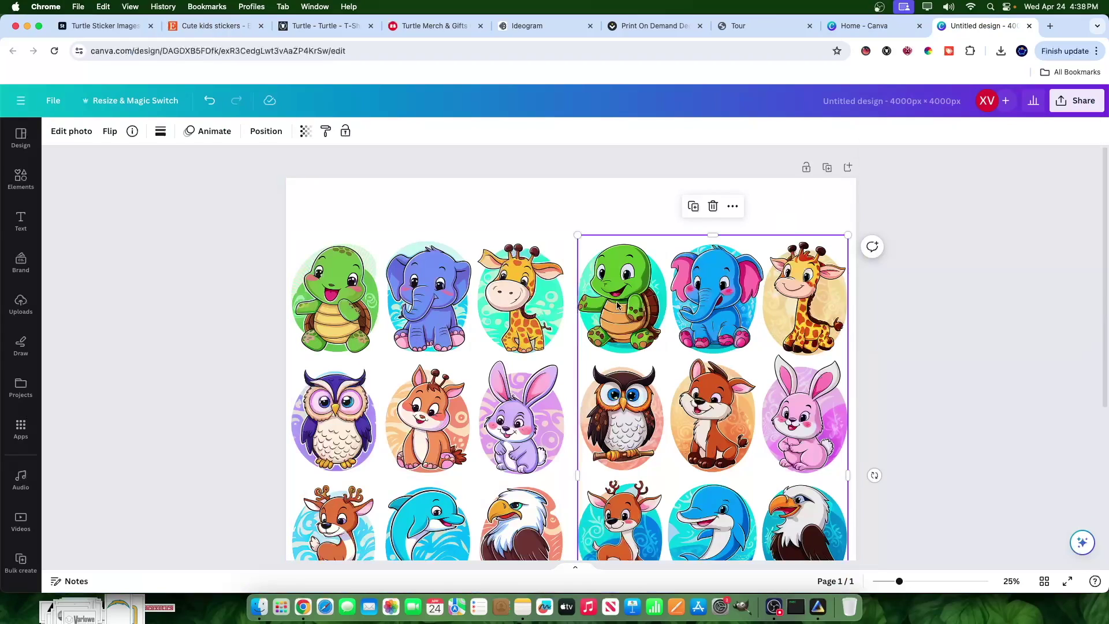
{"action": "left_click_drag", "start_coordinate": [684, 235], "coordinate": [772, 229]}
{"action": "scroll", "coordinate": [948, 441], "scroll_direction": "down", "scroll_amount": 5}
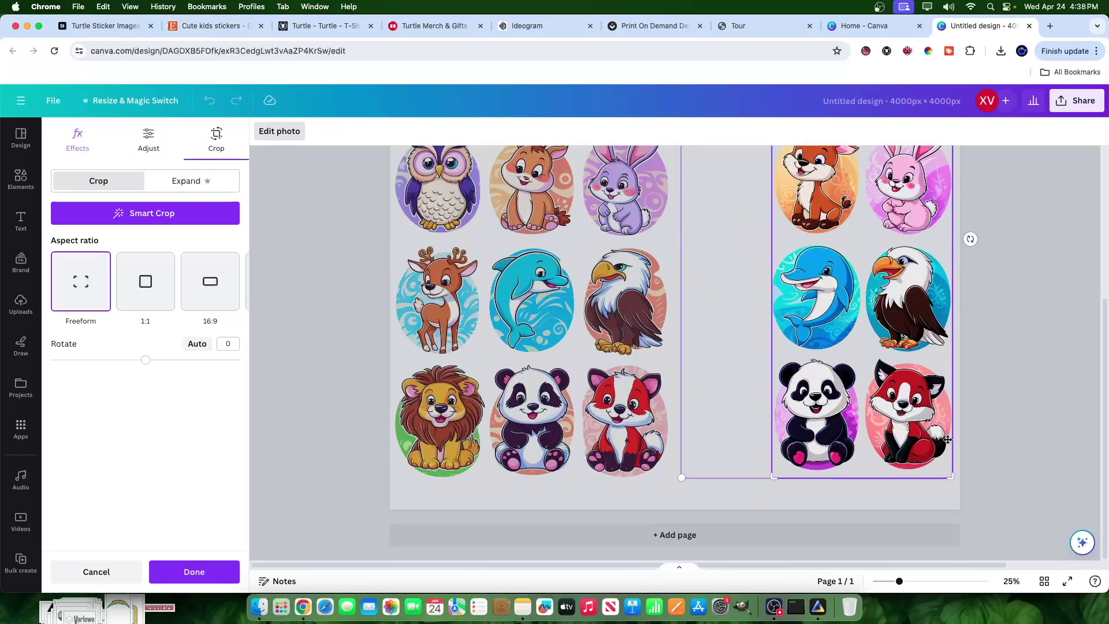
{"action": "left_click_drag", "start_coordinate": [948, 474], "coordinate": [860, 444]}
{"action": "scroll", "coordinate": [947, 346], "scroll_direction": "up", "scroll_amount": 5}
{"action": "left_click_drag", "start_coordinate": [815, 473], "coordinate": [817, 333]}
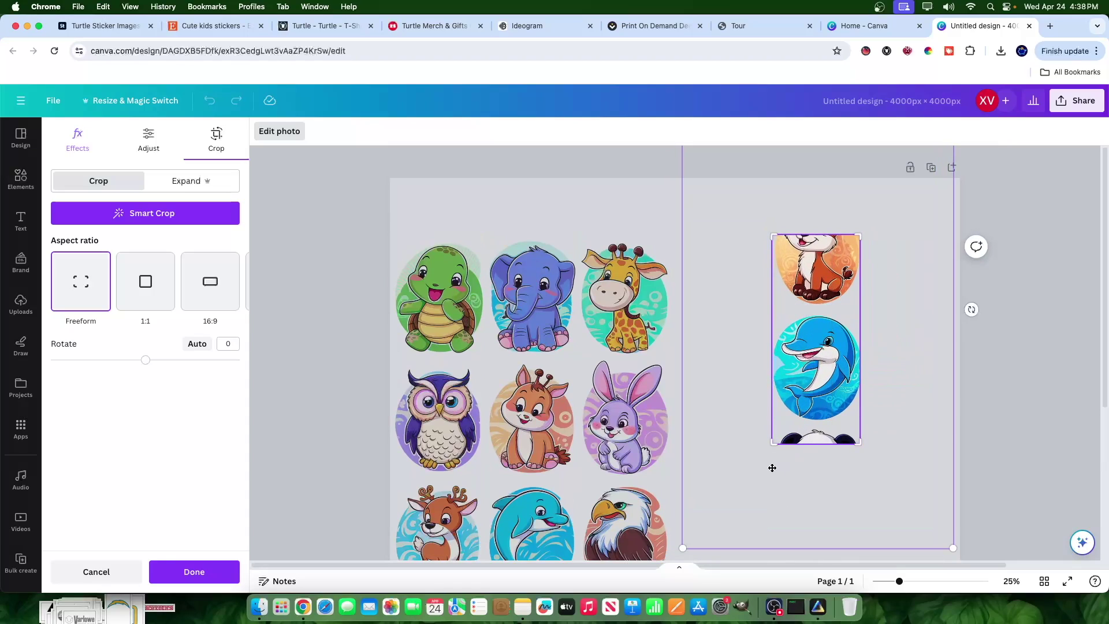
{"action": "left_click_drag", "start_coordinate": [774, 442], "coordinate": [773, 427]}
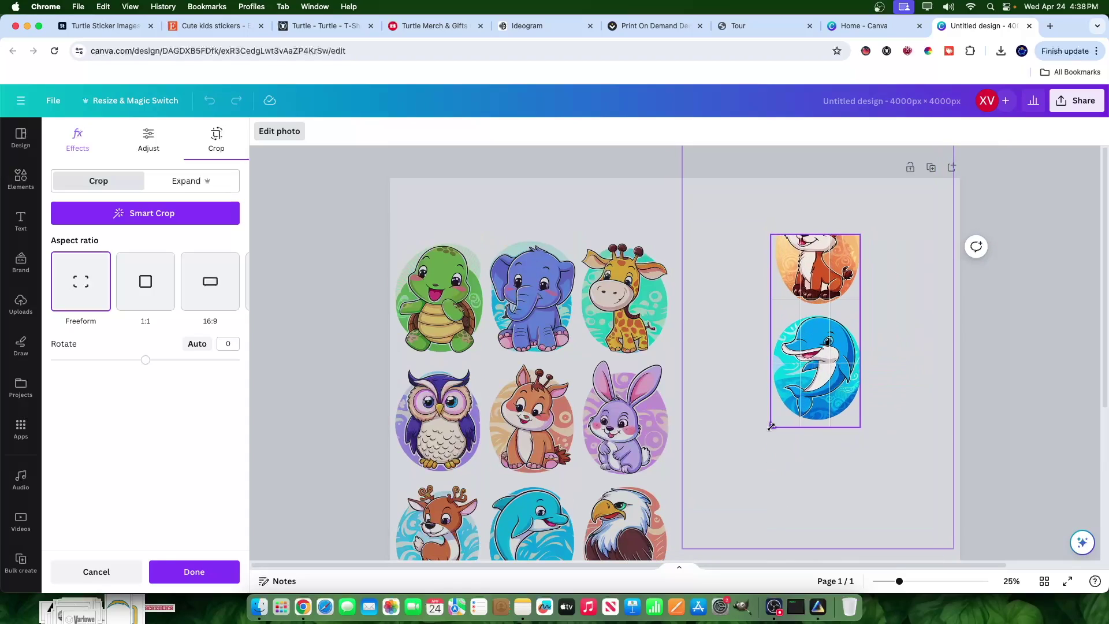
{"action": "left_click_drag", "start_coordinate": [863, 425], "coordinate": [865, 424]}
{"action": "left_click_drag", "start_coordinate": [860, 235], "coordinate": [863, 301]}
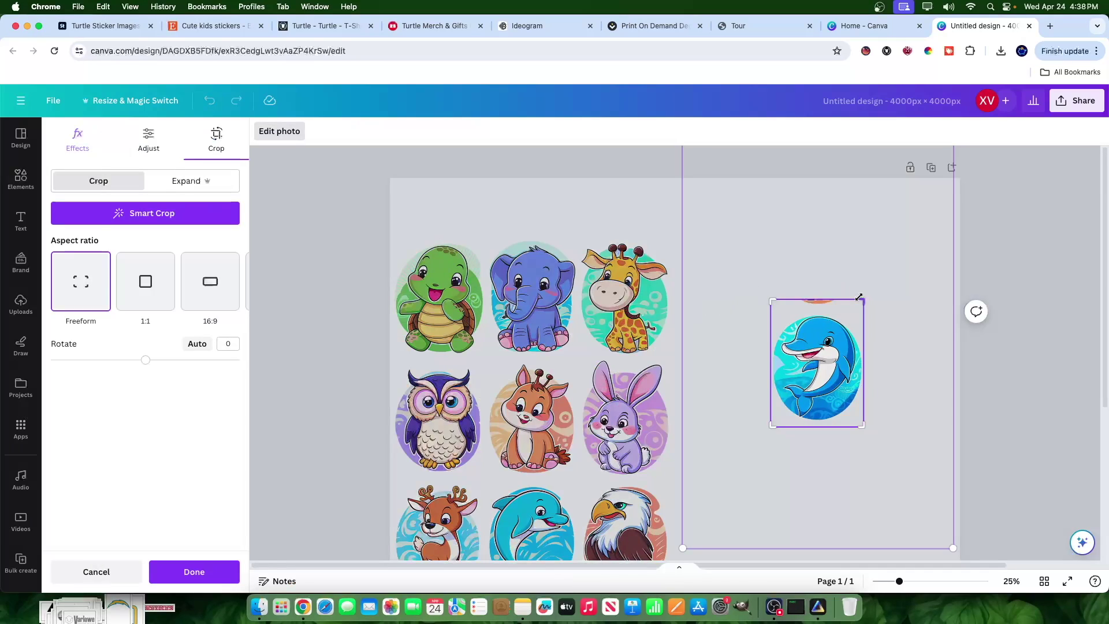
{"action": "left_click_drag", "start_coordinate": [861, 299], "coordinate": [862, 312]}
{"action": "key", "text": "Return"}
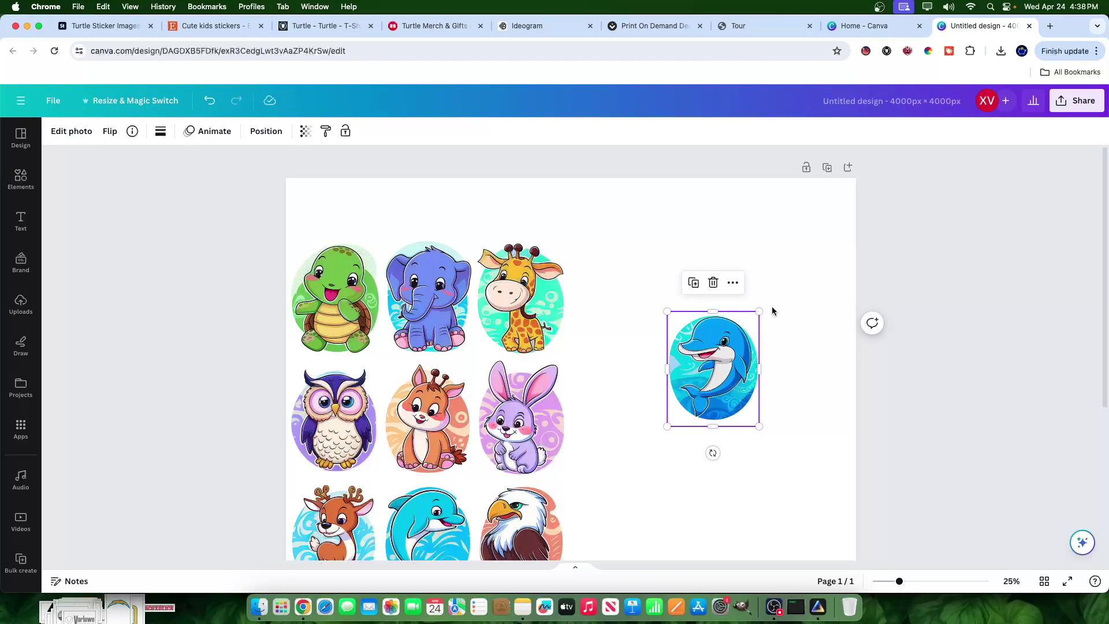
- Enlarge the cropped dolphin to about half the page width, center it, and shift the left sticker sheet partly over it
{"action": "left_click_drag", "start_coordinate": [760, 311], "coordinate": [834, 153]}
{"action": "left_click_drag", "start_coordinate": [753, 270], "coordinate": [685, 347]}
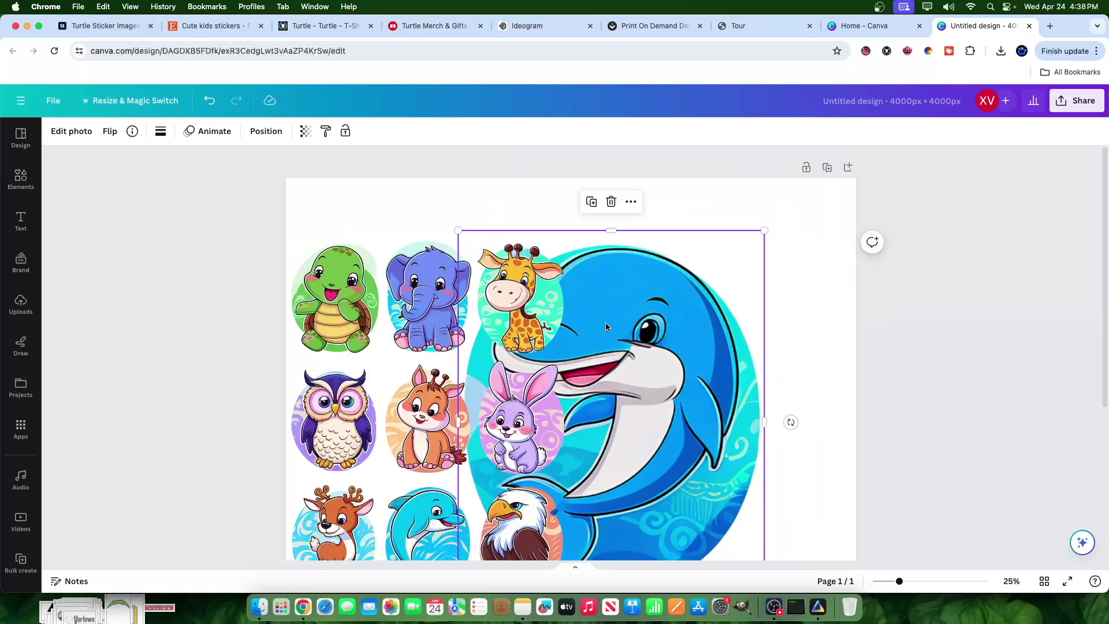
{"action": "left_click_drag", "start_coordinate": [362, 407], "coordinate": [415, 376]}
- Arrange the twelve-animal sheet on the left side of the page with the enlarged dolphin beside it on the right
{"action": "scroll", "coordinate": [813, 220], "scroll_direction": "down", "scroll_amount": 5}
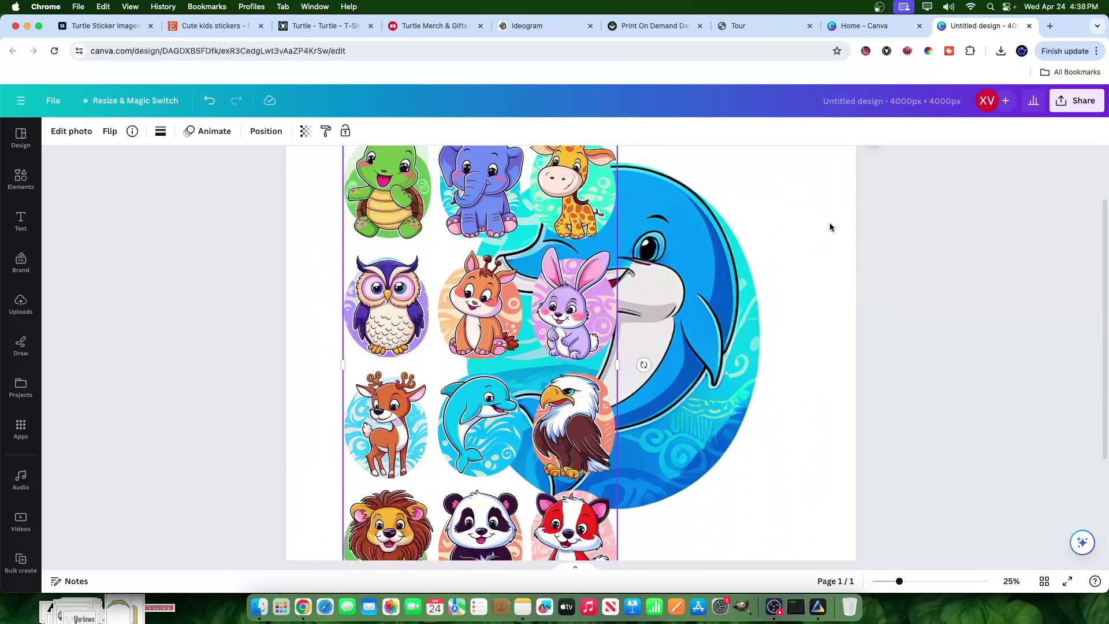
{"action": "left_click_drag", "start_coordinate": [906, 588], "coordinate": [885, 587]}
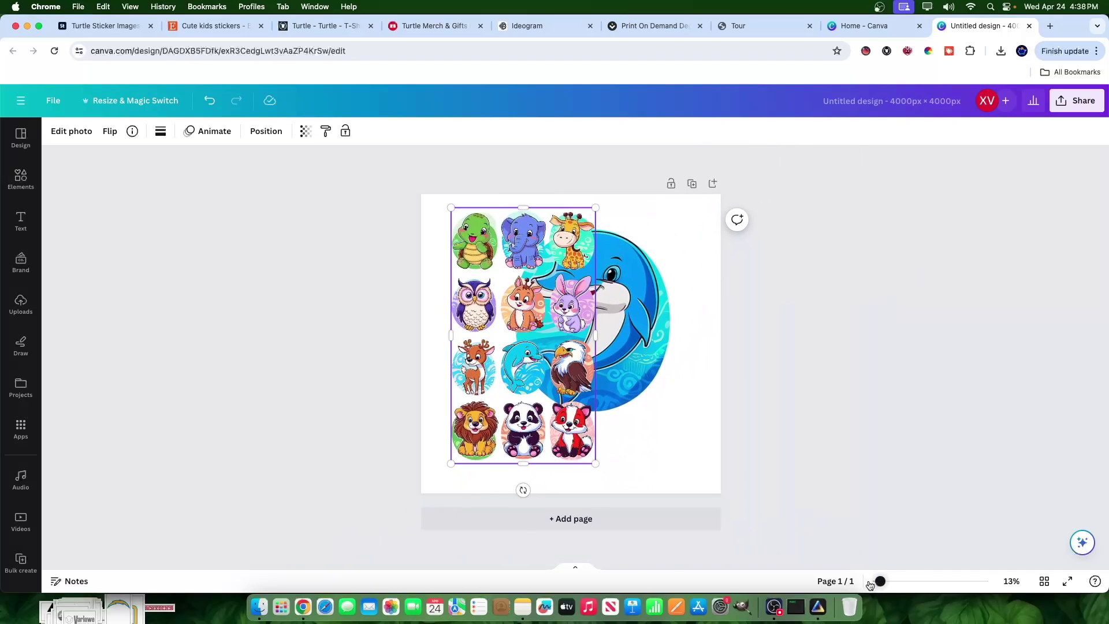
{"action": "left_click_drag", "start_coordinate": [508, 323], "coordinate": [688, 341]}
{"action": "left_click", "coordinate": [581, 321]}
{"action": "left_click_drag", "start_coordinate": [581, 322], "coordinate": [572, 339]}
{"action": "mouse_move", "coordinate": [605, 391]}
{"action": "left_mouse_down"}
{"action": "mouse_move", "coordinate": [487, 395]}
{"action": "mouse_move", "coordinate": [595, 390]}
{"action": "left_mouse_up"}
{"action": "left_click_drag", "start_coordinate": [710, 372], "coordinate": [520, 367]}
{"action": "left_click_drag", "start_coordinate": [635, 355], "coordinate": [714, 356]}
{"action": "double_click", "coordinate": [711, 355]}
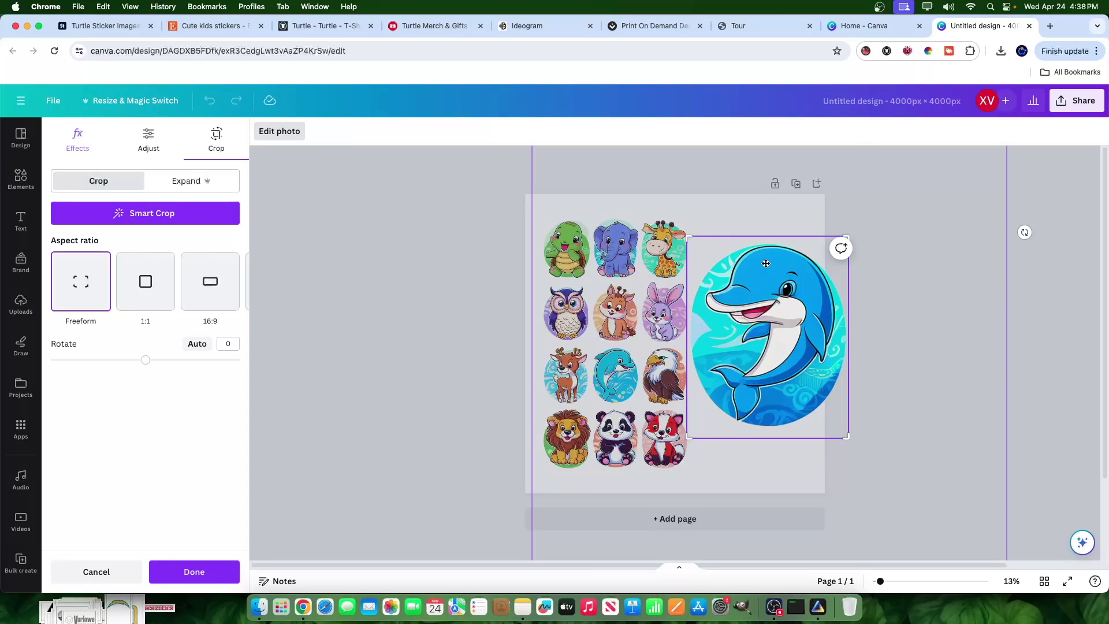
{"action": "left_click", "coordinate": [1055, 244]}
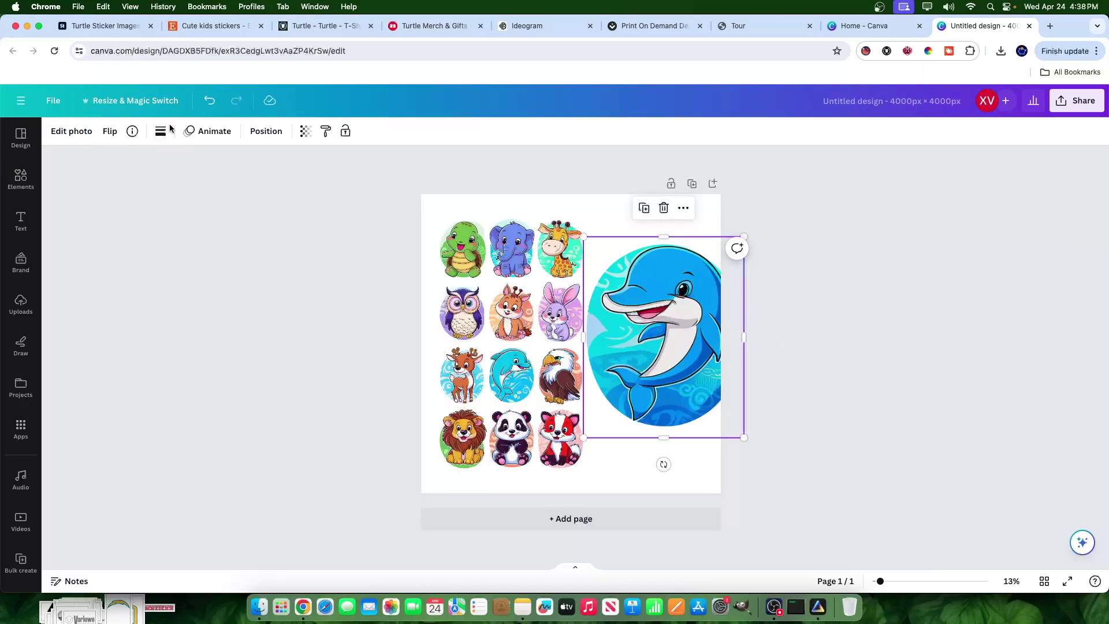
- Undo the dolphin's crop, enlargement and moves to restore both full sticker sheets, and clear the black page background back to white
{"action": "left_click", "coordinate": [208, 108]}
{"action": "left_click", "coordinate": [208, 108]}
{"action": "left_click", "coordinate": [208, 108]}
{"action": "left_click", "coordinate": [208, 108]}
{"action": "left_click", "coordinate": [208, 108]}
{"action": "left_click", "coordinate": [208, 108]}
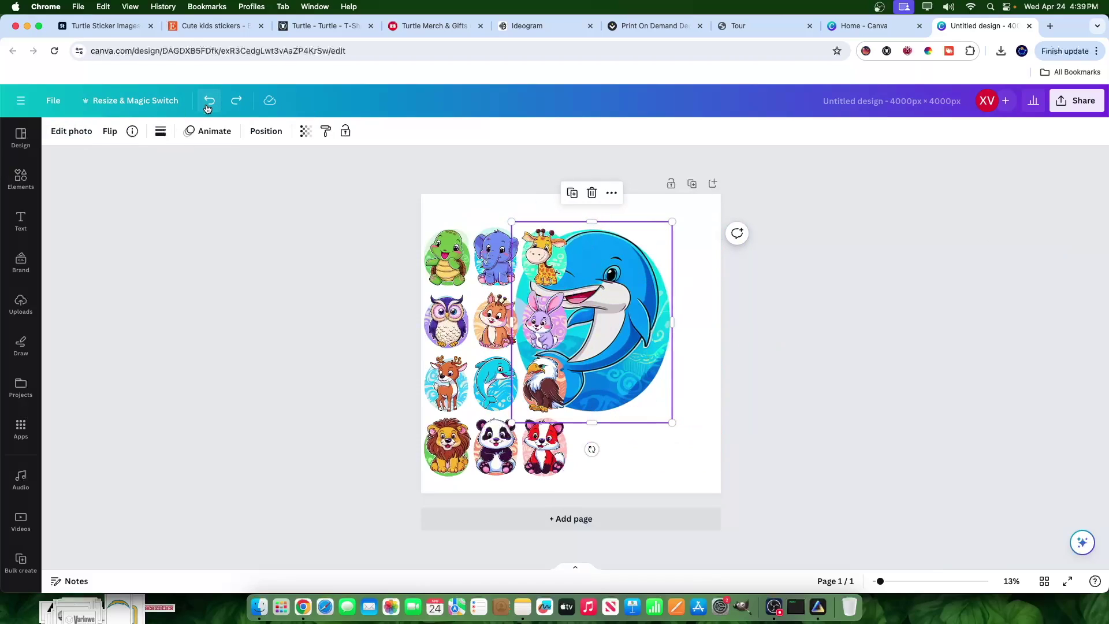
{"action": "left_click", "coordinate": [208, 108]}
{"action": "left_click", "coordinate": [208, 108]}
{"action": "left_click", "coordinate": [208, 108]}
{"action": "left_click", "coordinate": [208, 108]}
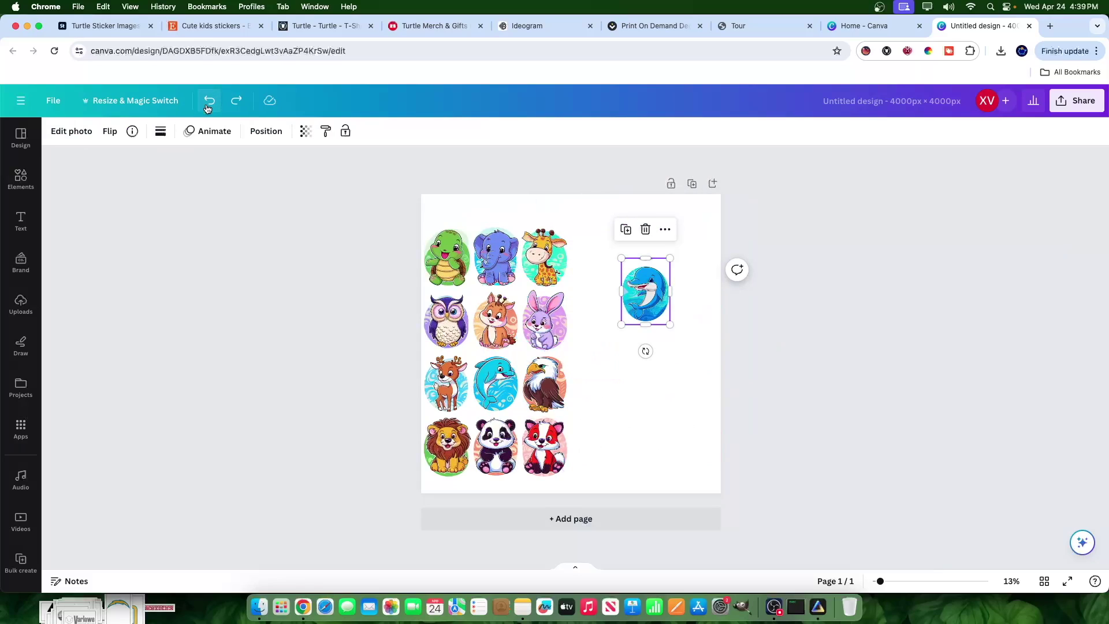
{"action": "left_click", "coordinate": [208, 108]}
{"action": "left_click", "coordinate": [570, 219]}
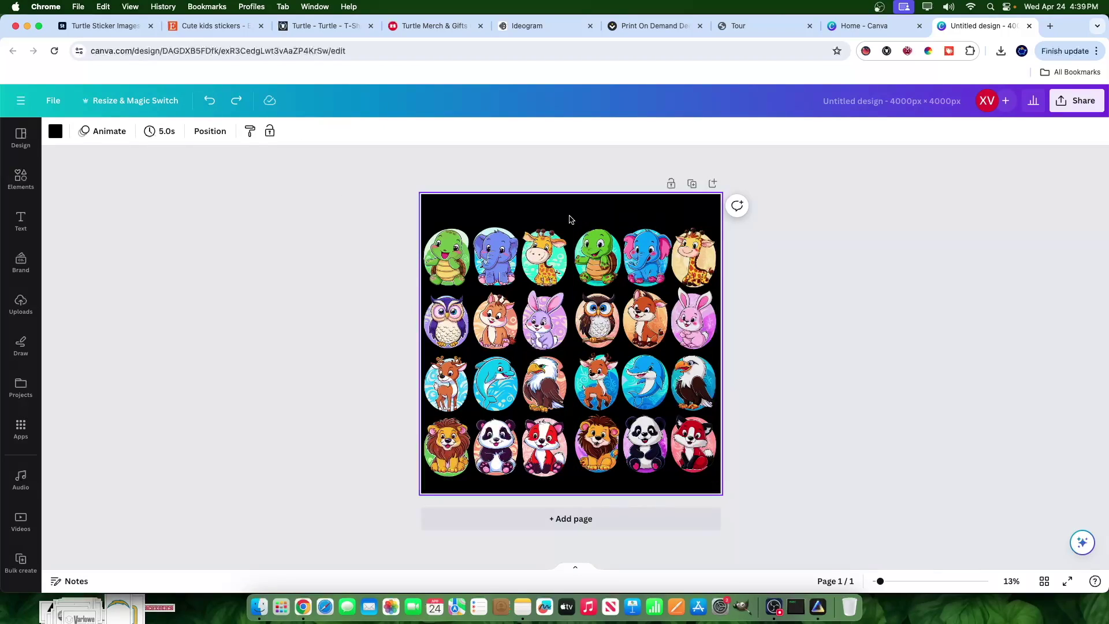
{"action": "key", "text": "super+z"}
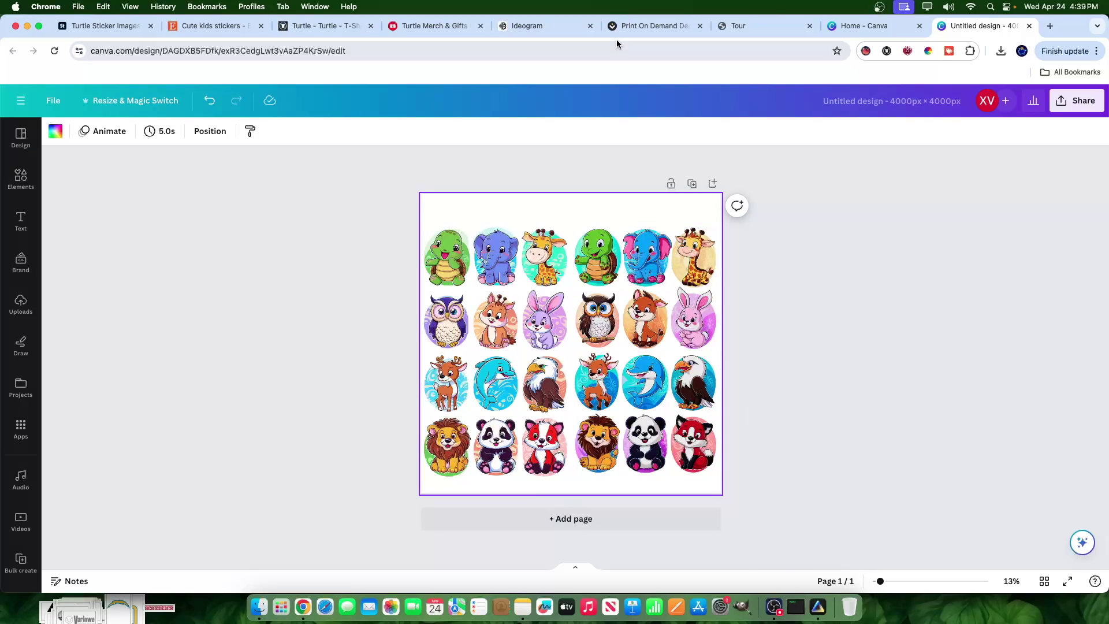
- Switch to the autopilotpassiveincome.com page and look through the Redbubble, Teepublic, Zazzle and POD design courses
{"action": "left_click", "coordinate": [764, 29]}
{"action": "scroll", "coordinate": [543, 434], "scroll_direction": "up", "scroll_amount": 5}
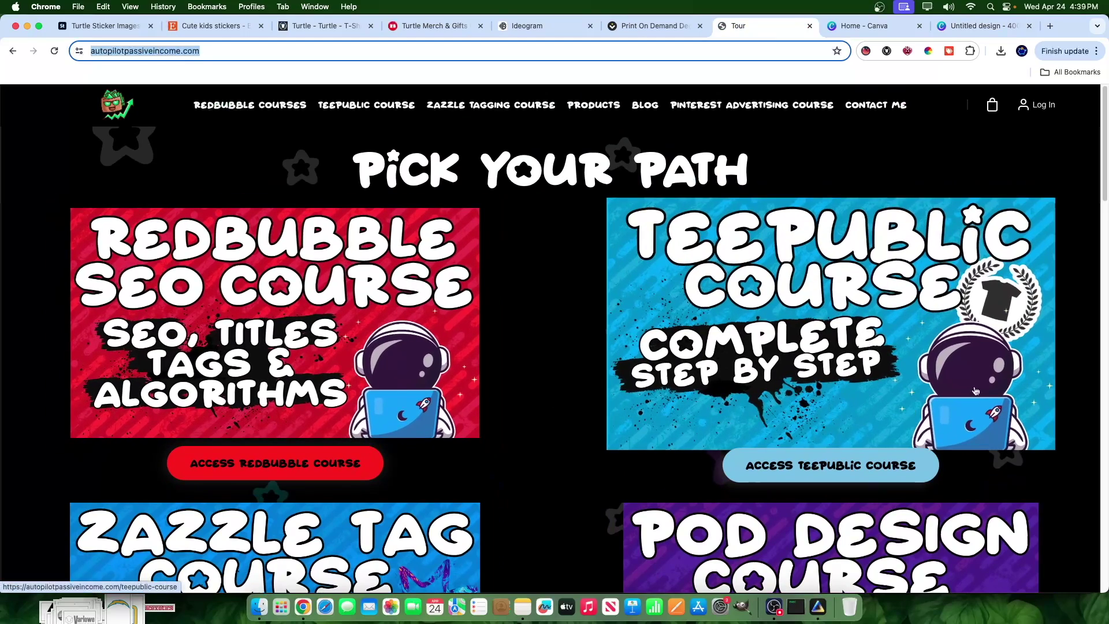
{"action": "scroll", "coordinate": [754, 454], "scroll_direction": "down", "scroll_amount": 10}
{"action": "scroll", "coordinate": [867, 439], "scroll_direction": "up", "scroll_amount": 10}
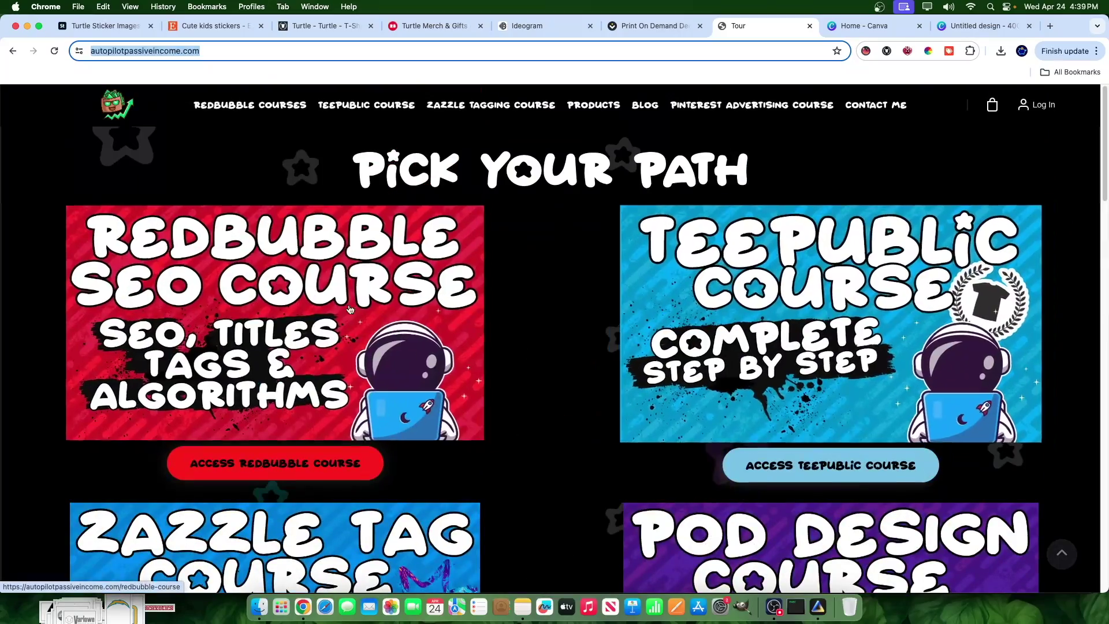
{"action": "scroll", "coordinate": [629, 316], "scroll_direction": "down", "scroll_amount": 4}
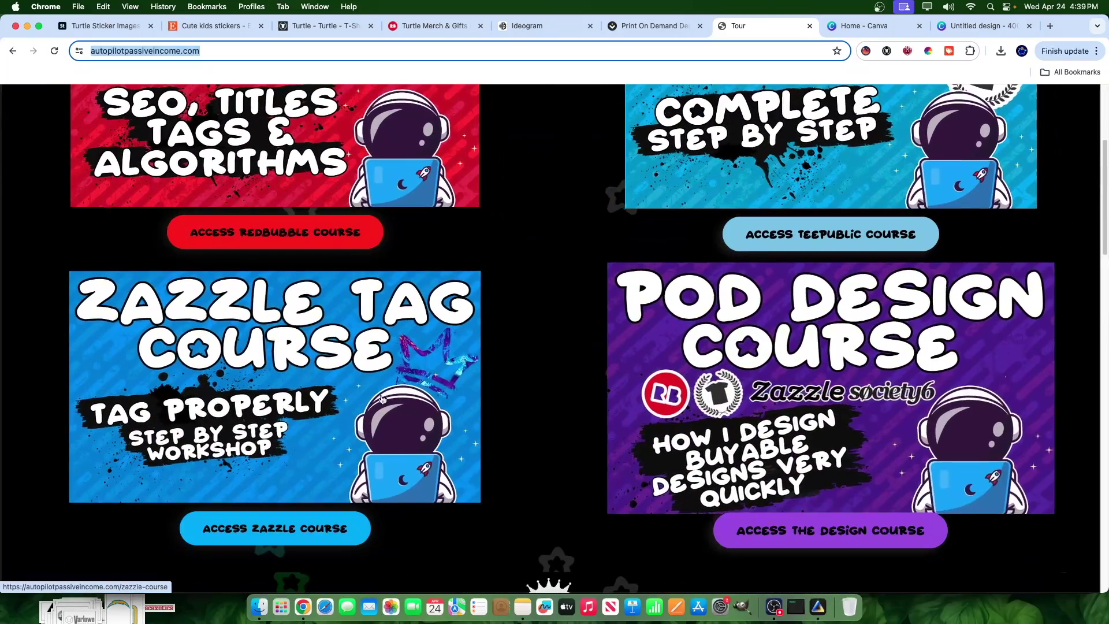
{"action": "scroll", "coordinate": [354, 155], "scroll_direction": "up", "scroll_amount": 4}
{"action": "scroll", "coordinate": [324, 185], "scroll_direction": "down", "scroll_amount": 2}
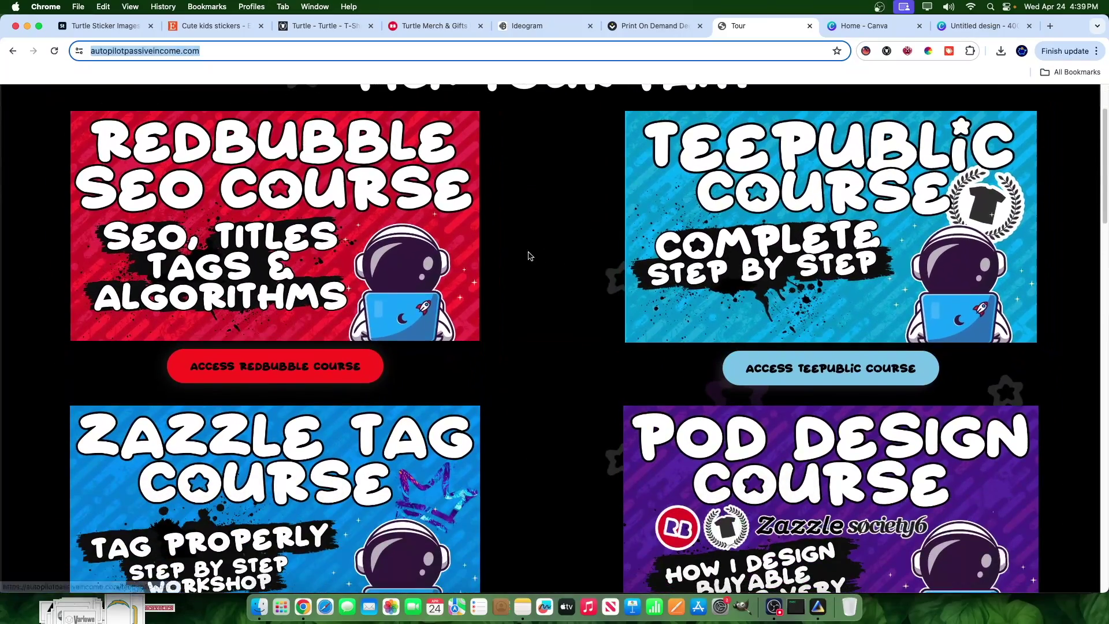
{"action": "scroll", "coordinate": [874, 386], "scroll_direction": "down", "scroll_amount": 4}
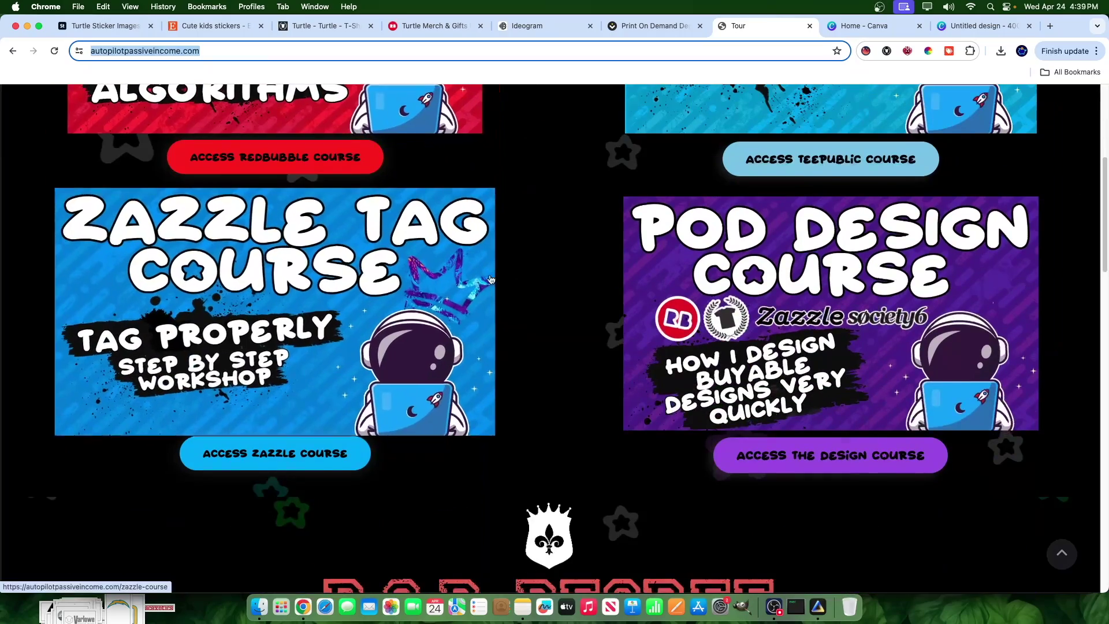
{"action": "scroll", "coordinate": [874, 386], "scroll_direction": "up", "scroll_amount": 2}
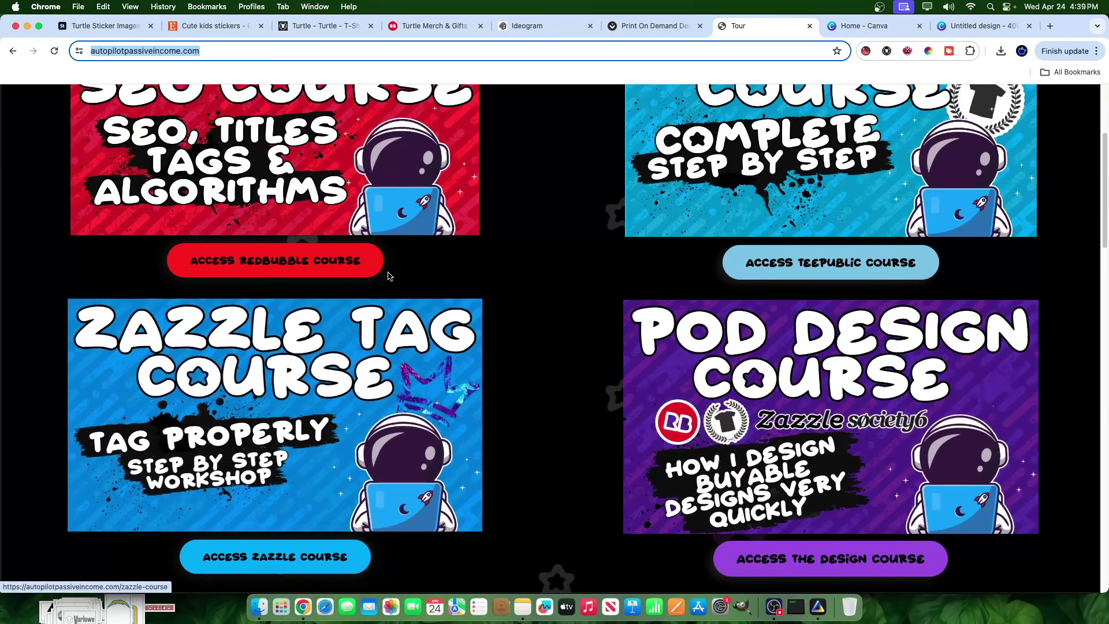
- Switch to the Print On Demand Degree community page on nas.io and look through its products, posts and description
{"action": "left_click", "coordinate": [649, 38]}
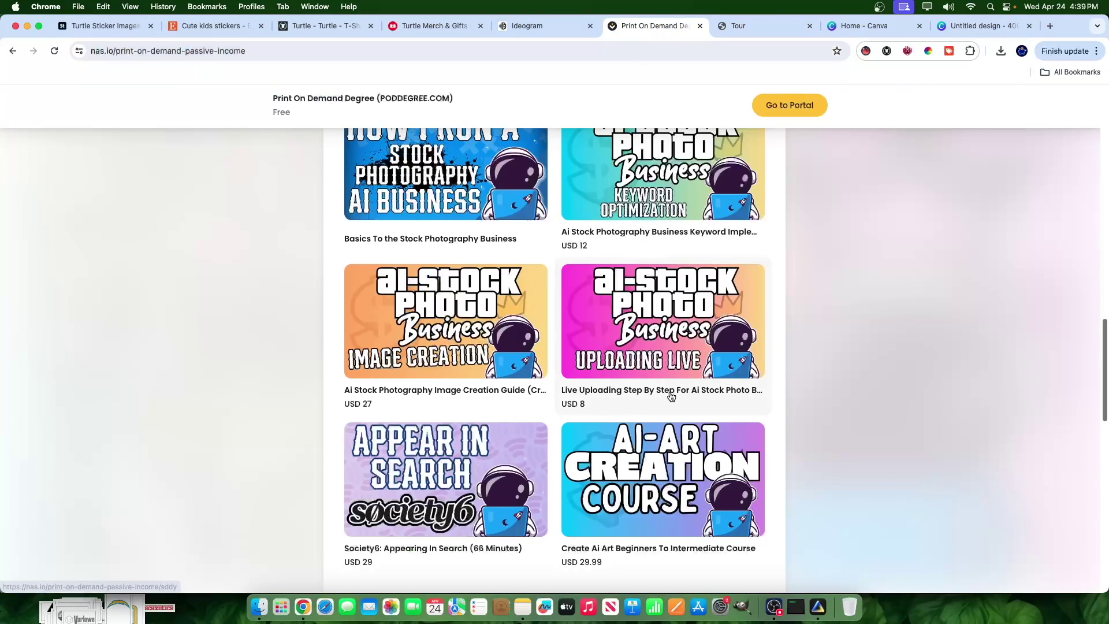
{"action": "scroll", "coordinate": [810, 351], "scroll_direction": "up", "scroll_amount": 5}
{"action": "scroll", "coordinate": [760, 300], "scroll_direction": "down", "scroll_amount": 5}
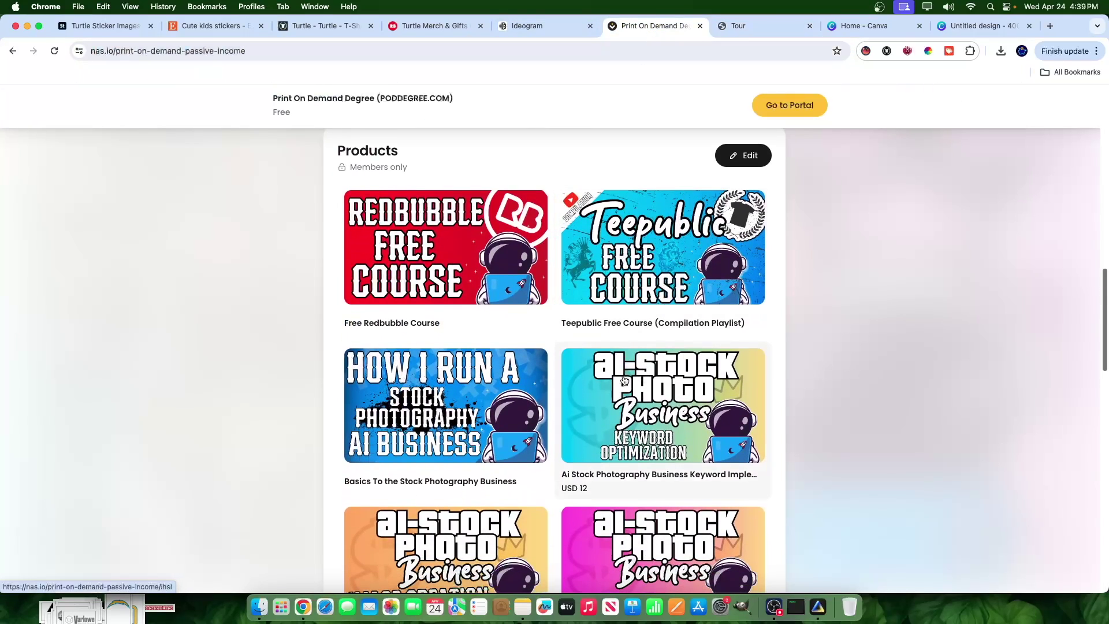
{"action": "scroll", "coordinate": [347, 283], "scroll_direction": "up", "scroll_amount": 2}
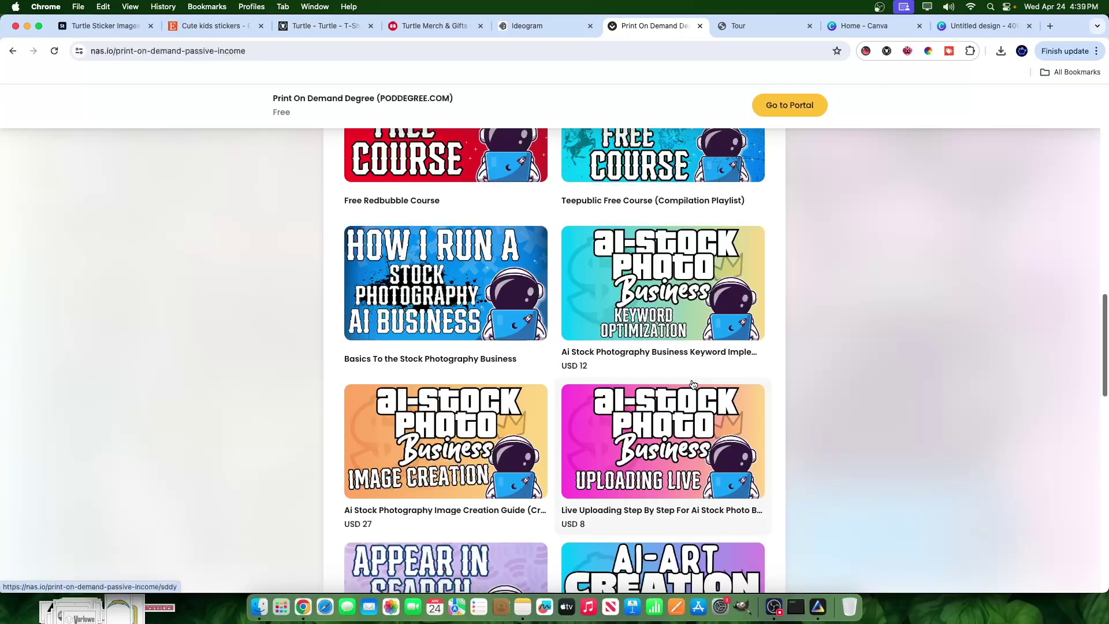
{"action": "scroll", "coordinate": [662, 413], "scroll_direction": "down", "scroll_amount": 3}
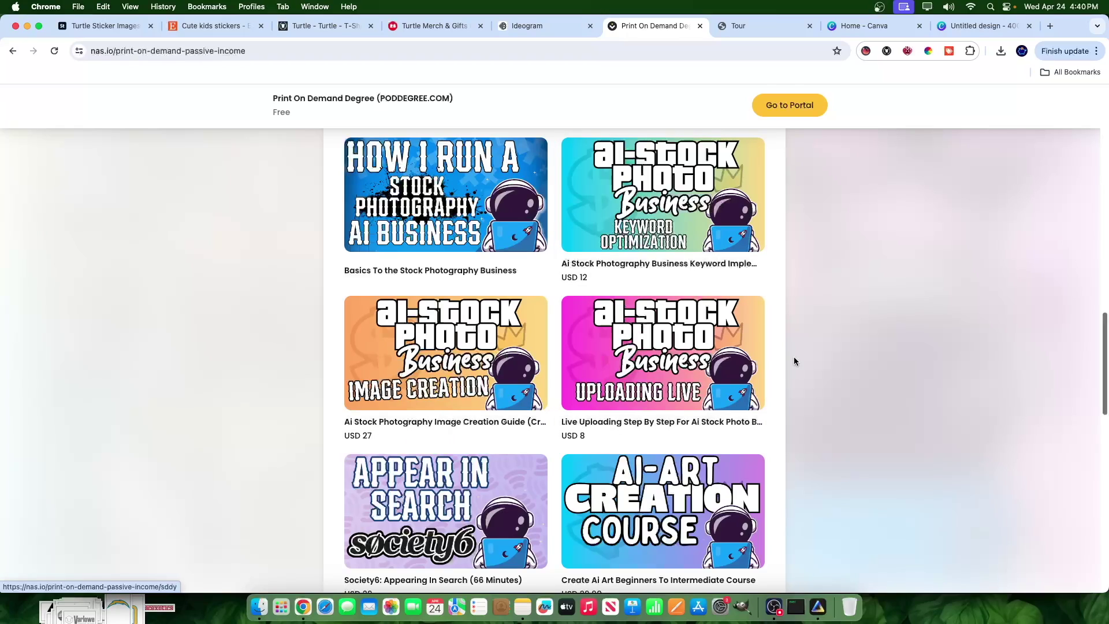
{"action": "scroll", "coordinate": [797, 358], "scroll_direction": "down", "scroll_amount": 3}
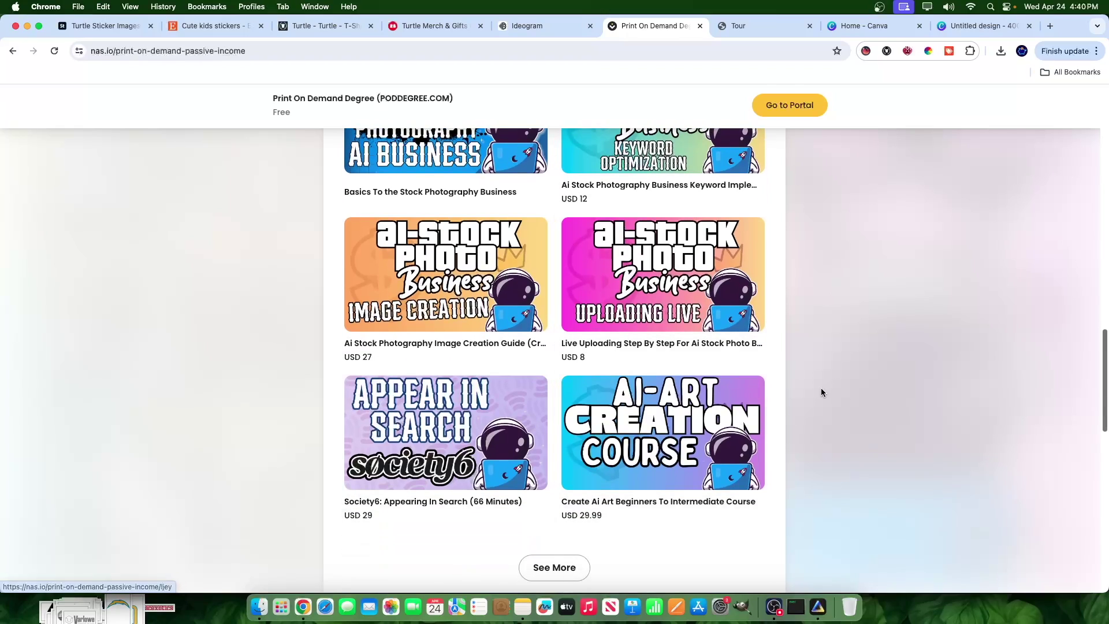
{"action": "scroll", "coordinate": [682, 312], "scroll_direction": "up", "scroll_amount": 10}
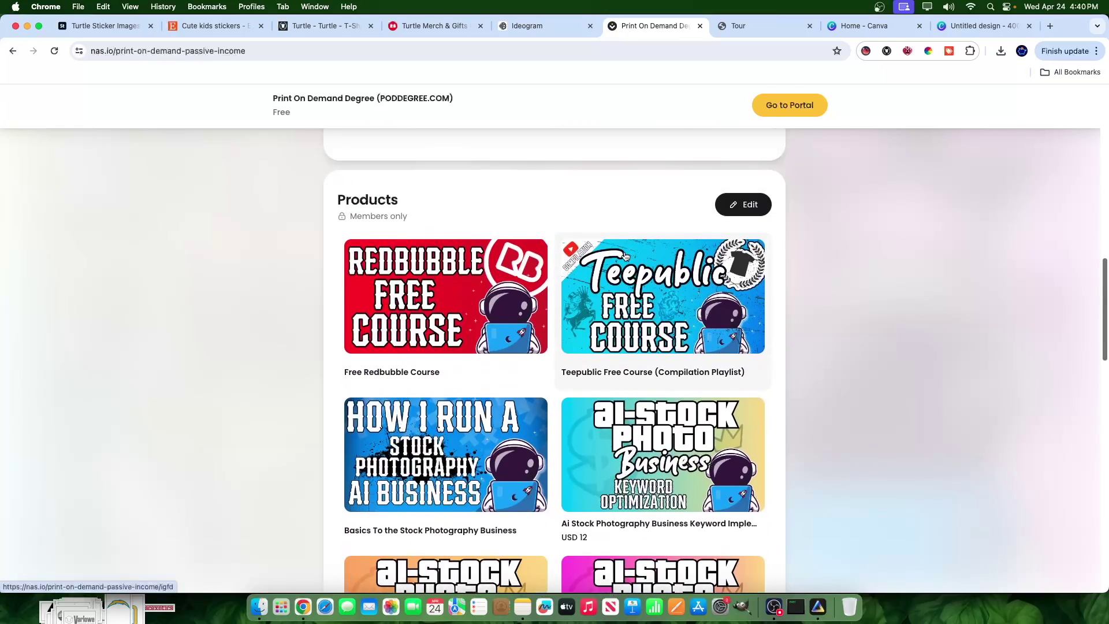
{"action": "scroll", "coordinate": [635, 289], "scroll_direction": "up", "scroll_amount": 15}
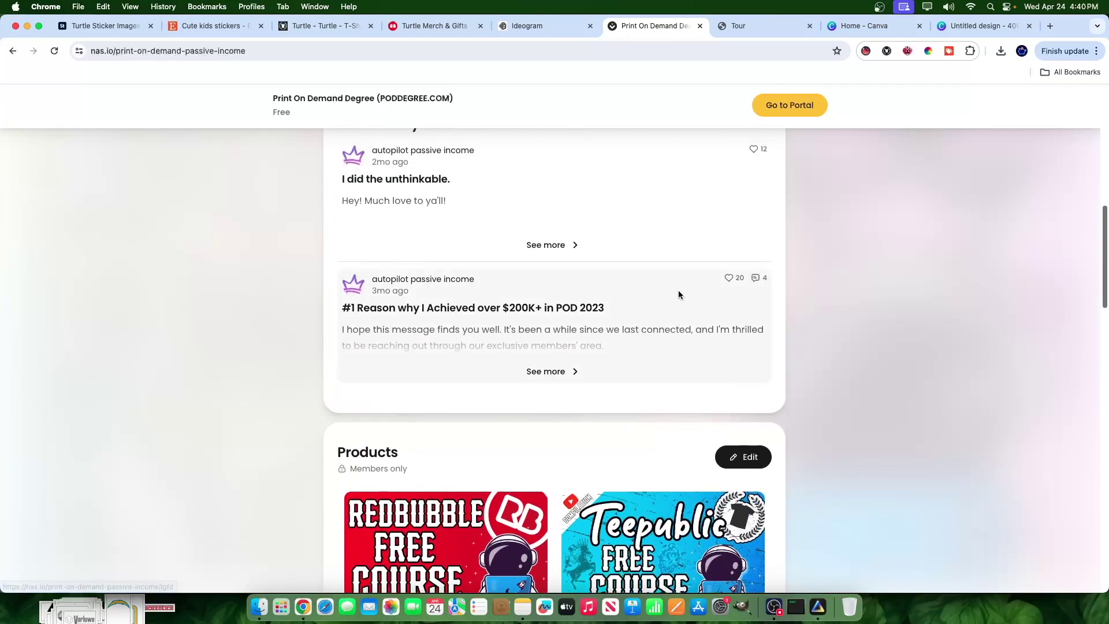
{"action": "scroll", "coordinate": [650, 298], "scroll_direction": "up", "scroll_amount": 2}
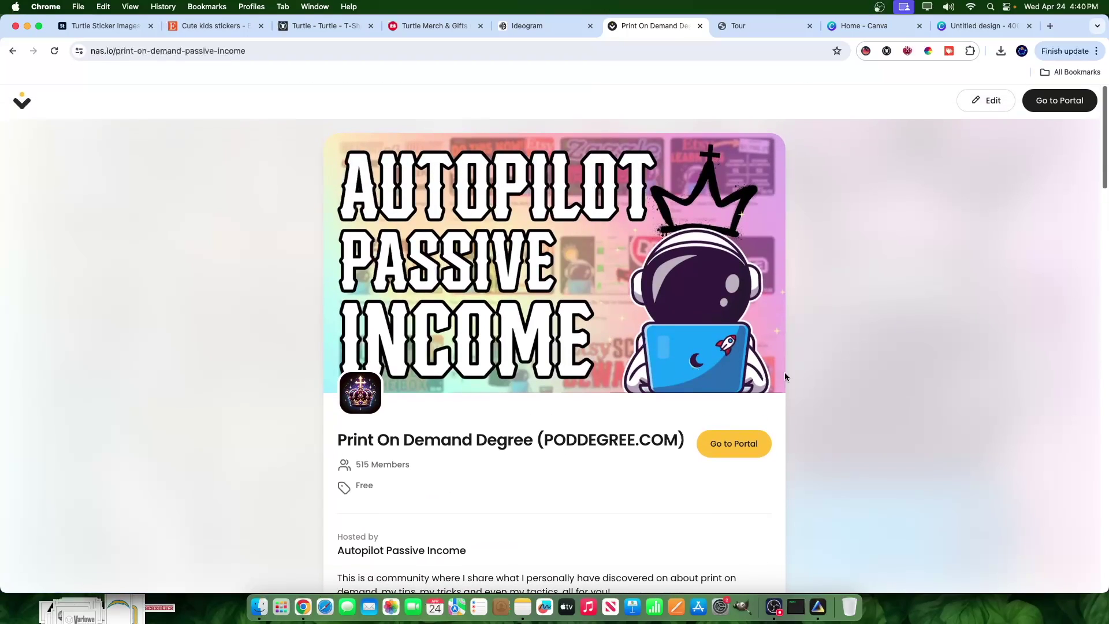
{"action": "scroll", "coordinate": [584, 303], "scroll_direction": "down", "scroll_amount": 2}
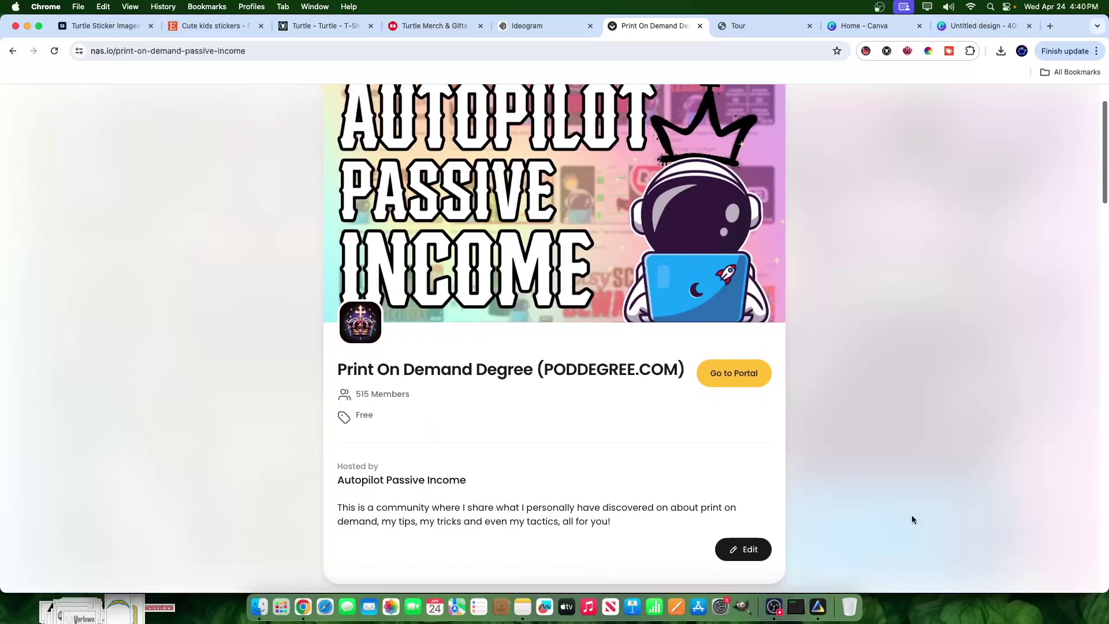